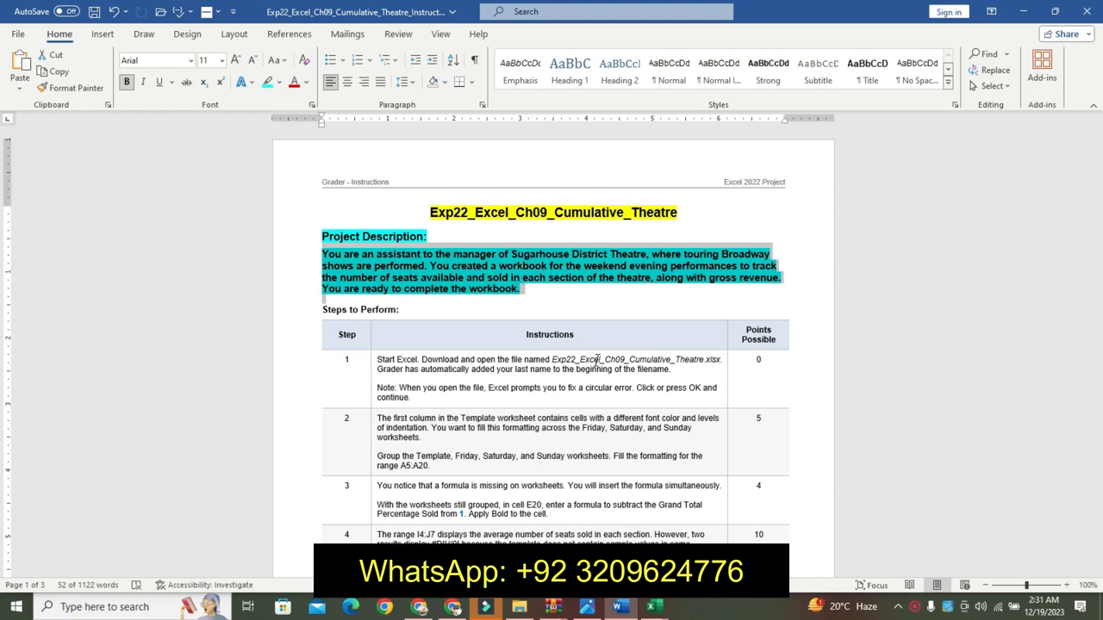
Switch to the Cumulative_Theatre workbook in Excel and look through the Template, Friday, Saturday, Sunday and Totals worksheets
{"action": "left_click", "coordinate": [652, 606]}
{"action": "left_click", "coordinate": [728, 523]}
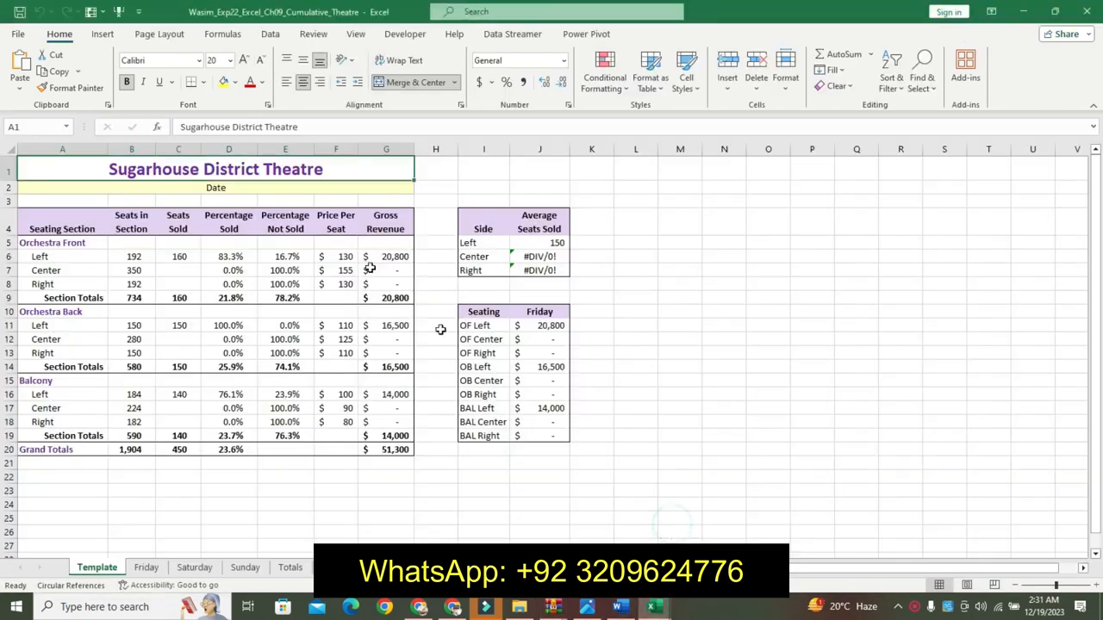
{"action": "left_click", "coordinate": [505, 420]}
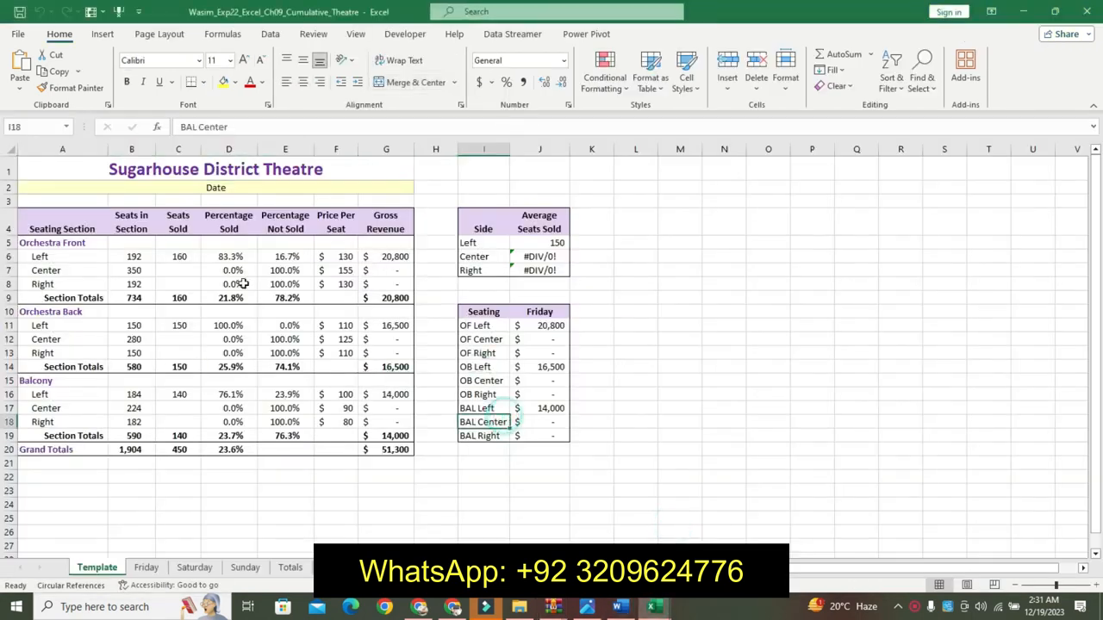
{"action": "left_click", "coordinate": [146, 567]}
{"action": "left_click", "coordinate": [194, 567]}
{"action": "left_click", "coordinate": [234, 569]}
{"action": "left_click", "coordinate": [291, 569]}
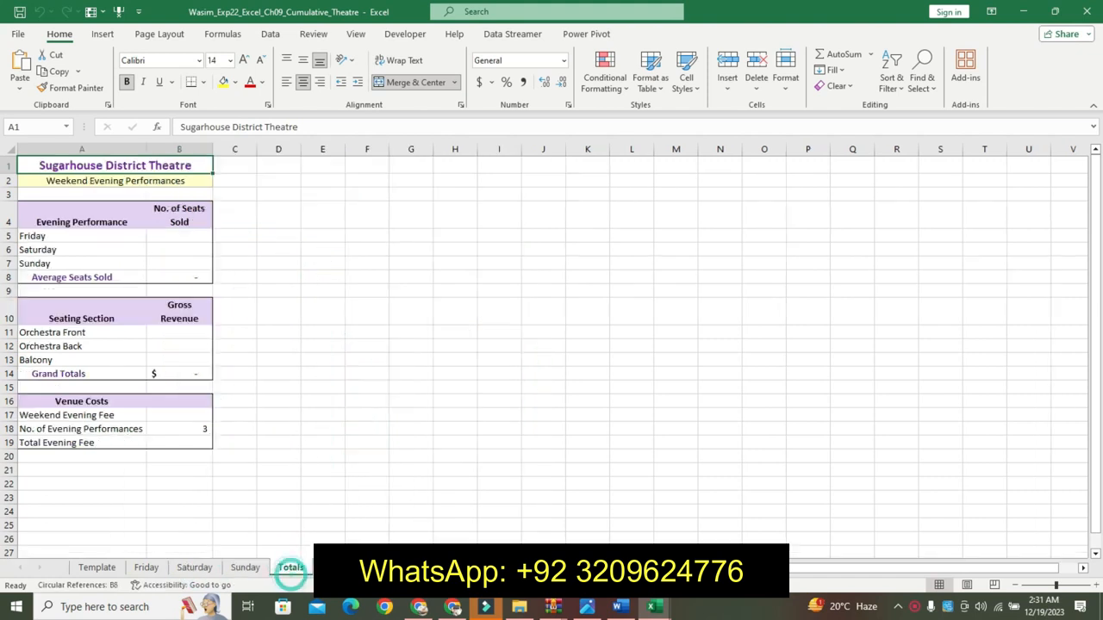
{"action": "left_click", "coordinate": [104, 569]}
Switch to the Word instructions and highlight the first paragraph of step 1 in turquoise
{"action": "left_click", "coordinate": [617, 606]}
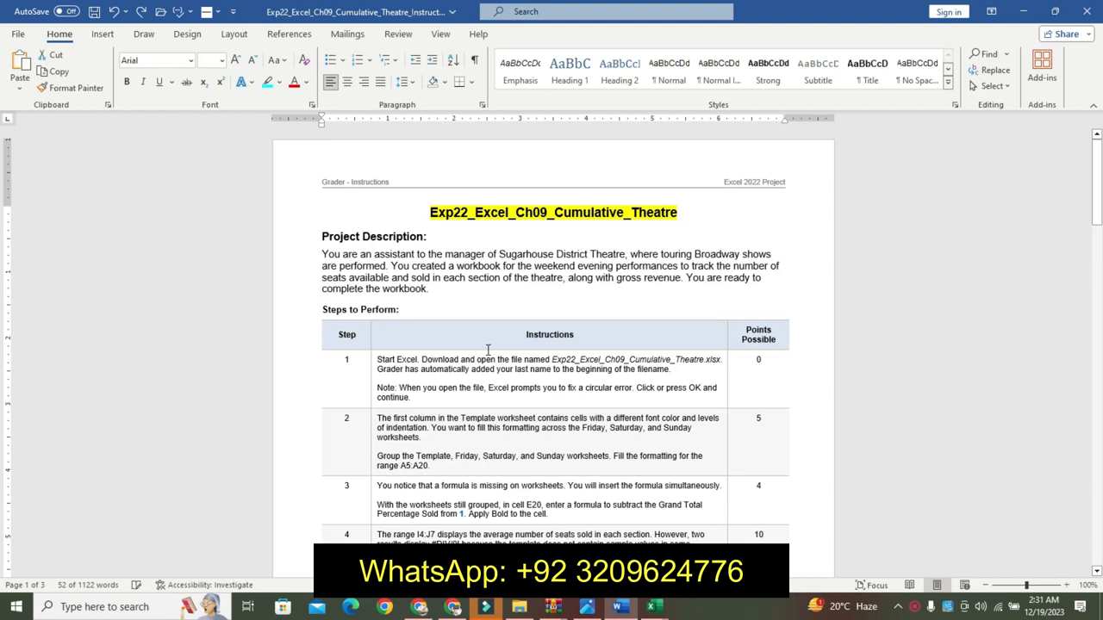
{"action": "left_click_drag", "start_coordinate": [1101, 180], "coordinate": [1101, 209]}
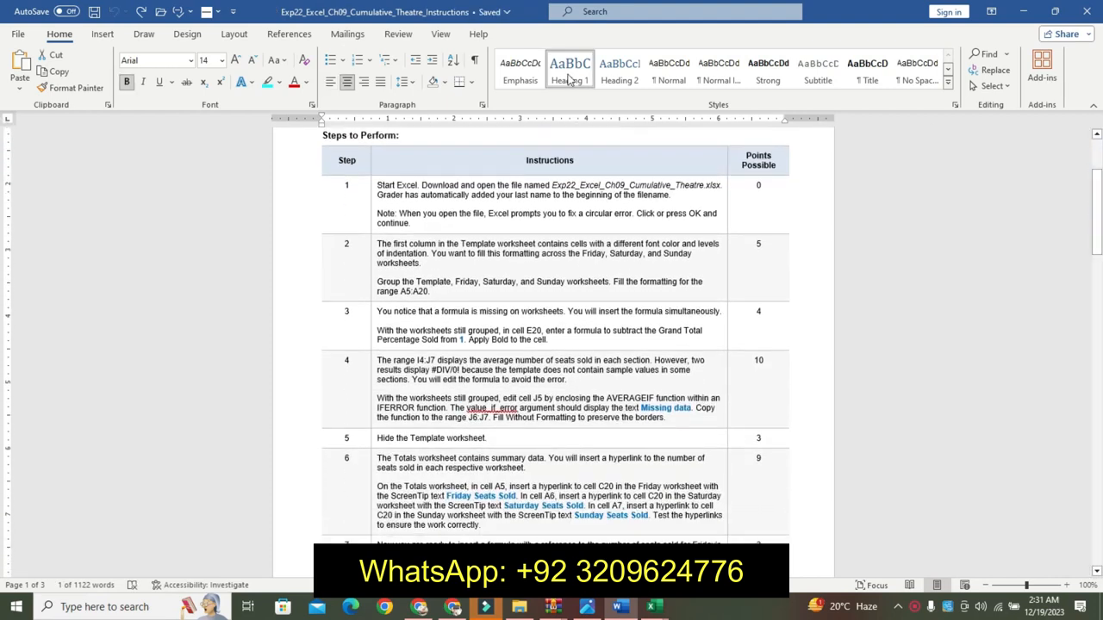
{"action": "left_click_drag", "start_coordinate": [377, 186], "coordinate": [483, 213]}
{"action": "left_click", "coordinate": [425, 203]}
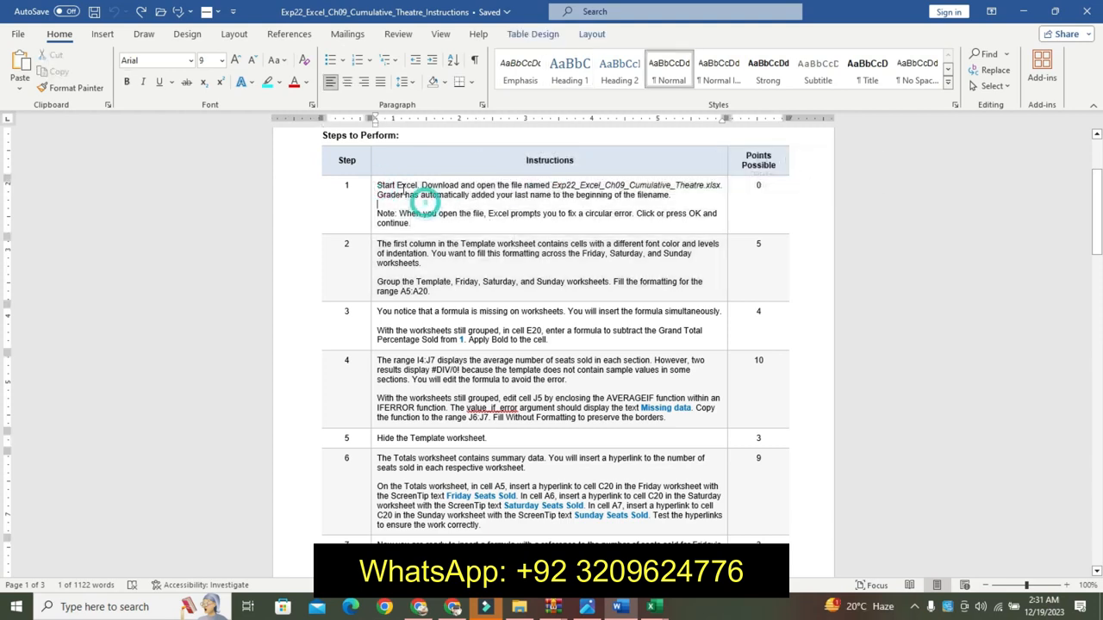
{"action": "left_click", "coordinate": [375, 183]}
{"action": "left_click", "coordinate": [390, 191]}
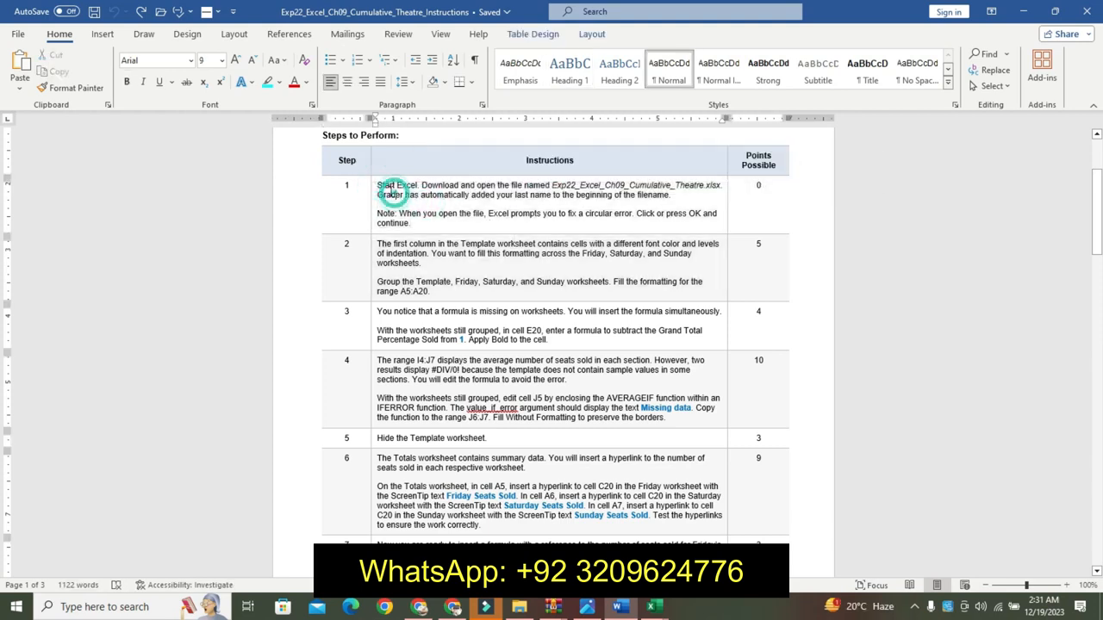
{"action": "triple_click", "coordinate": [382, 185]}
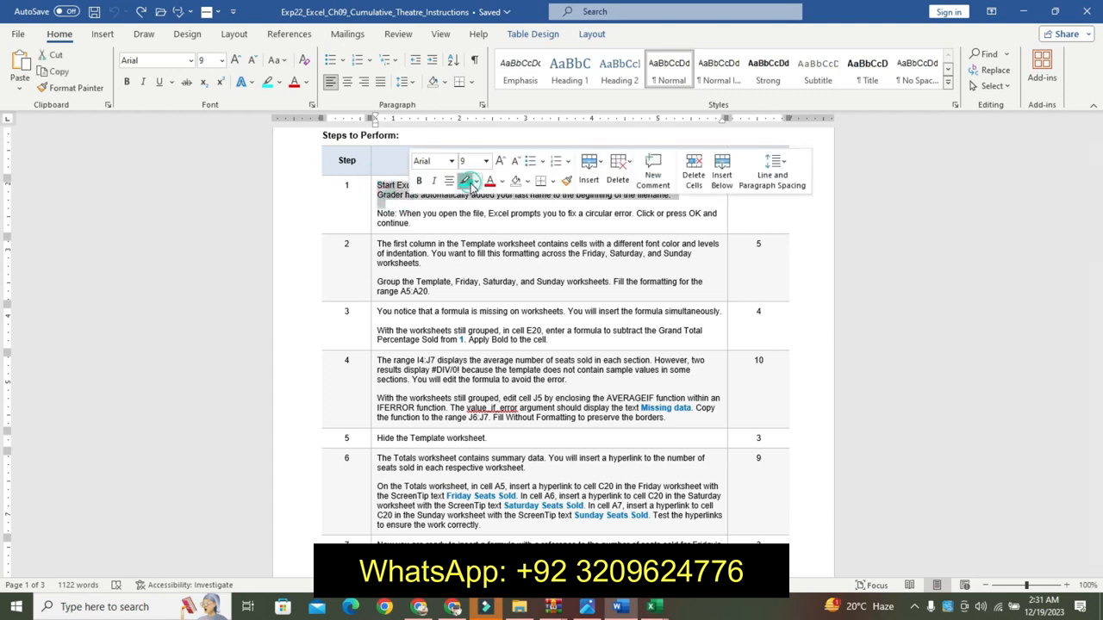
{"action": "left_click", "coordinate": [468, 182]}
Format the workbook file name in step 1 as bold, size 11, with yellow highlighting
{"action": "left_click_drag", "start_coordinate": [553, 184], "coordinate": [702, 185]}
{"action": "left_click", "coordinate": [669, 185]}
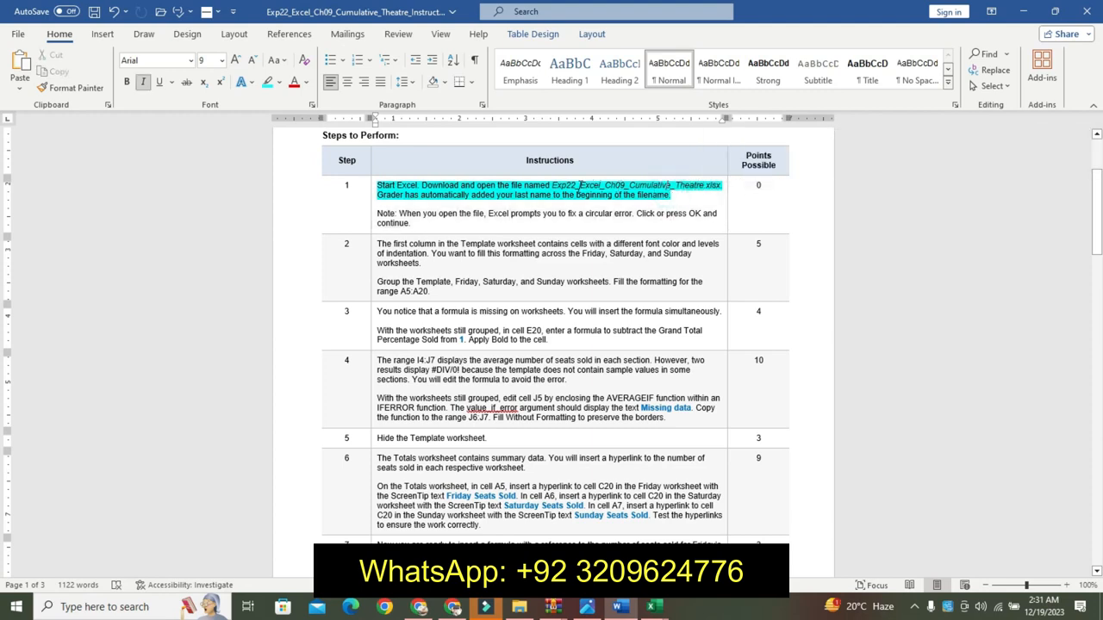
{"action": "left_click_drag", "start_coordinate": [554, 185], "coordinate": [716, 183]}
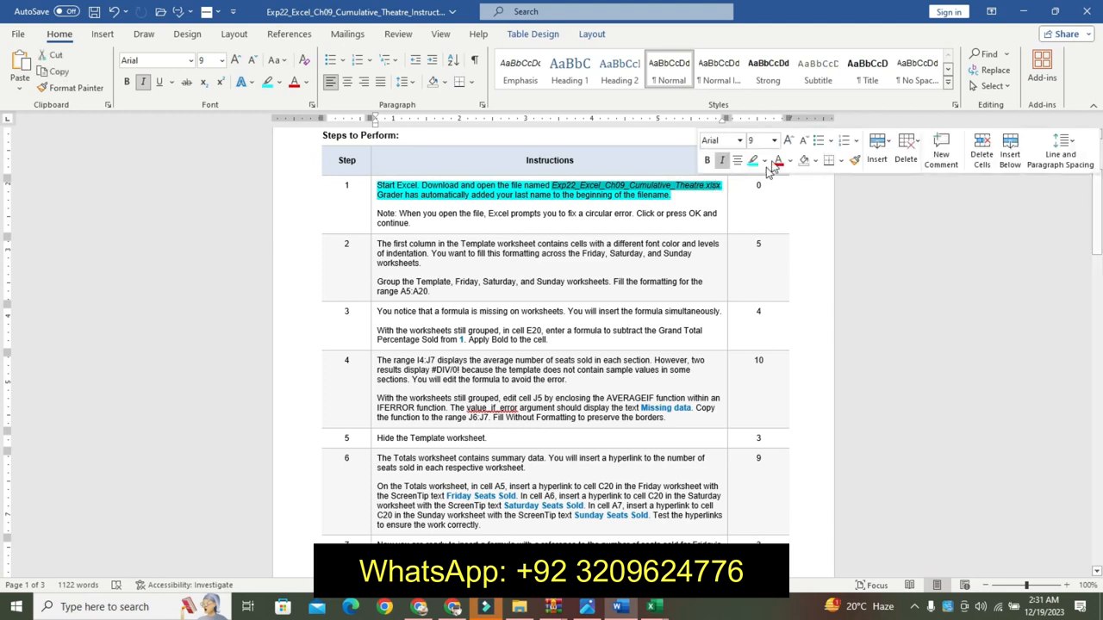
{"action": "left_click", "coordinate": [787, 140]}
{"action": "left_click", "coordinate": [787, 141]}
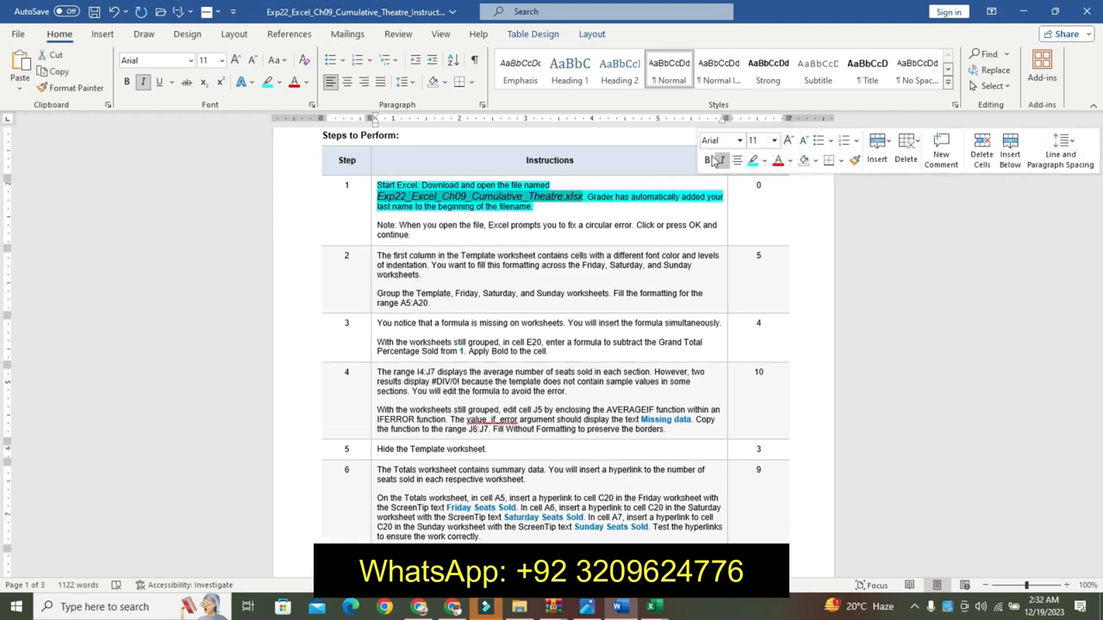
{"action": "left_click", "coordinate": [707, 160]}
{"action": "left_click", "coordinate": [764, 161]}
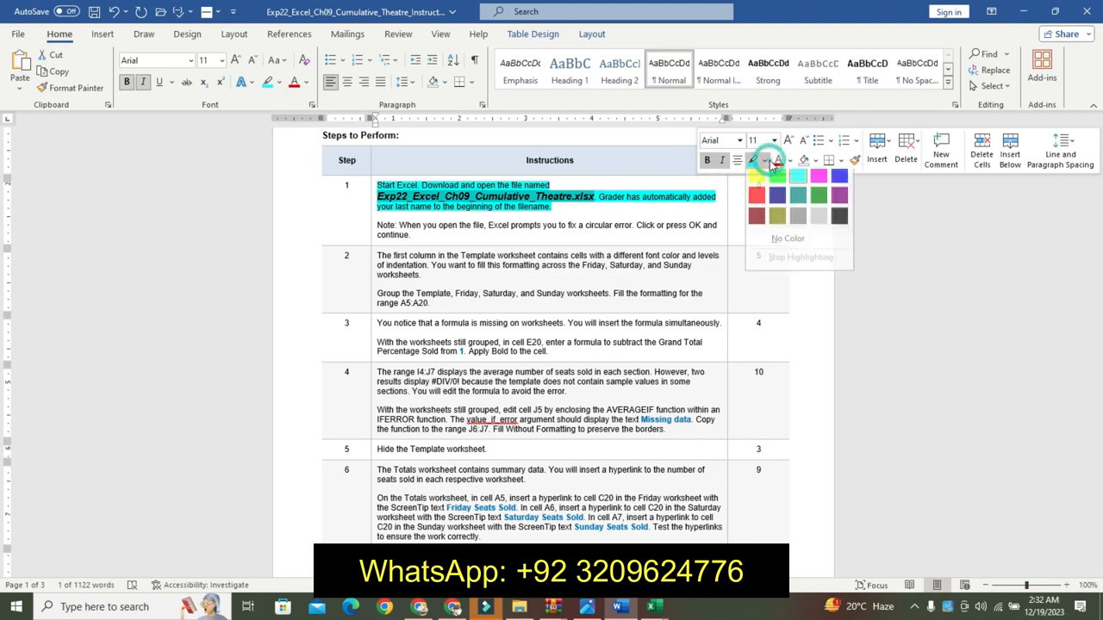
{"action": "left_click", "coordinate": [757, 170]}
{"action": "left_click", "coordinate": [550, 184]}
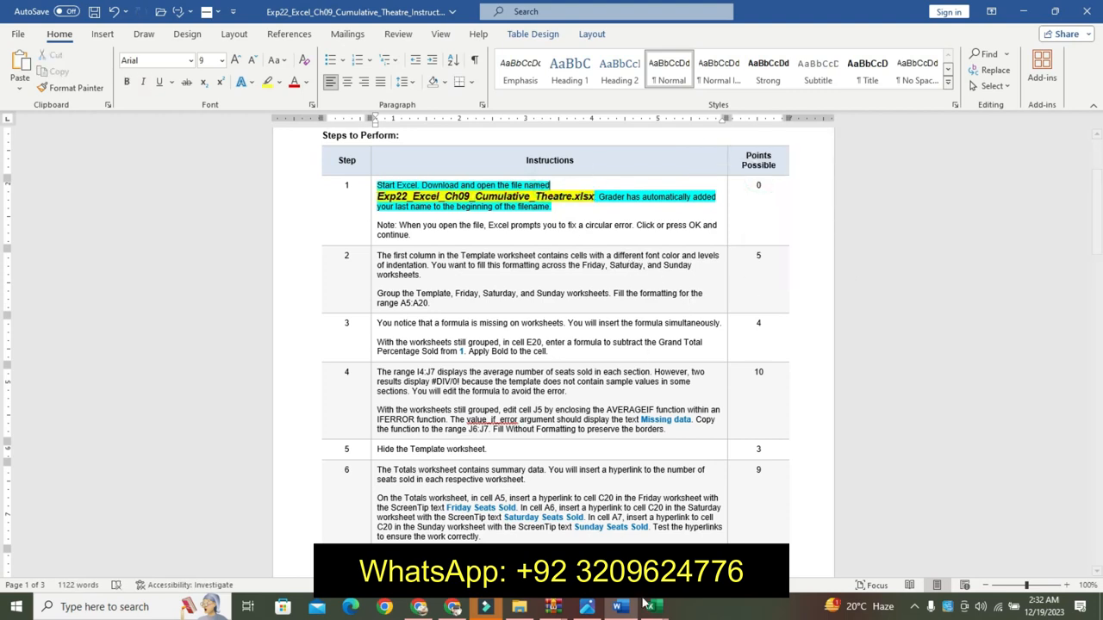
Look at the TheatreVenue workbook in Excel, check back with the Word instructions, and return to the main Cumulative_Theatre workbook
{"action": "mouse_move", "coordinate": [653, 606]}
{"action": "mouse_move", "coordinate": [577, 522]}
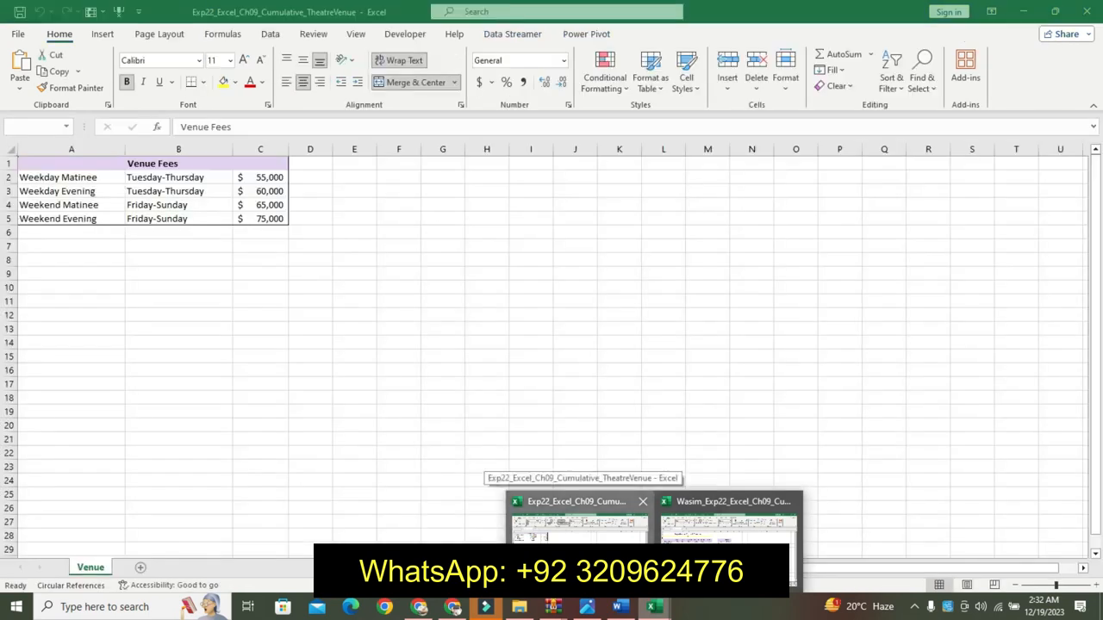
{"action": "left_click", "coordinate": [578, 525]}
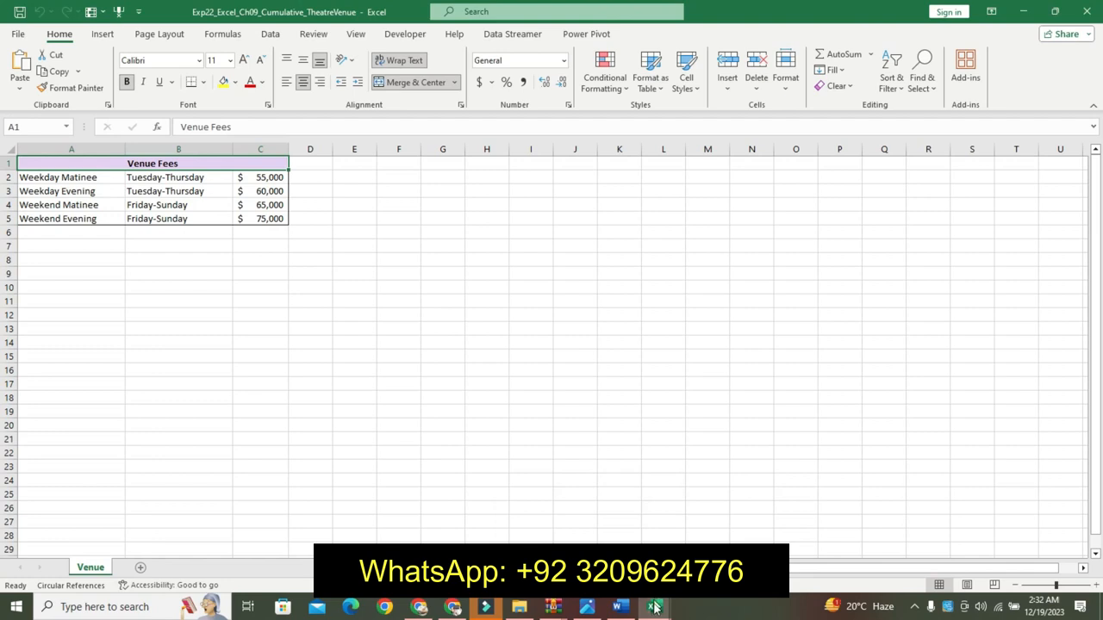
{"action": "mouse_move", "coordinate": [653, 606]}
{"action": "mouse_move", "coordinate": [728, 521]}
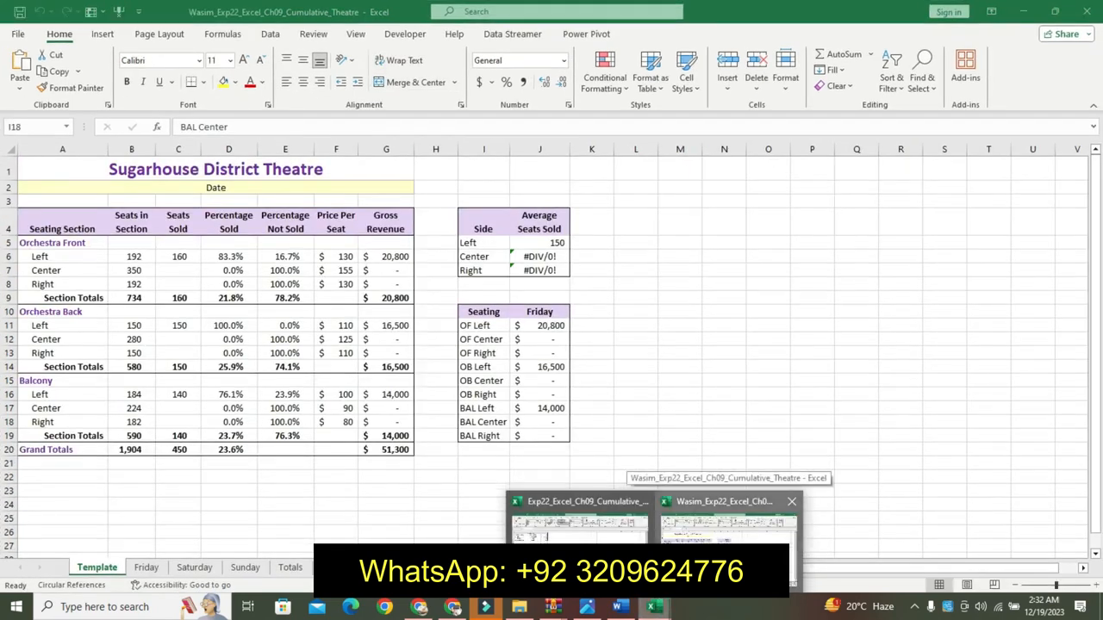
{"action": "left_click", "coordinate": [622, 608]}
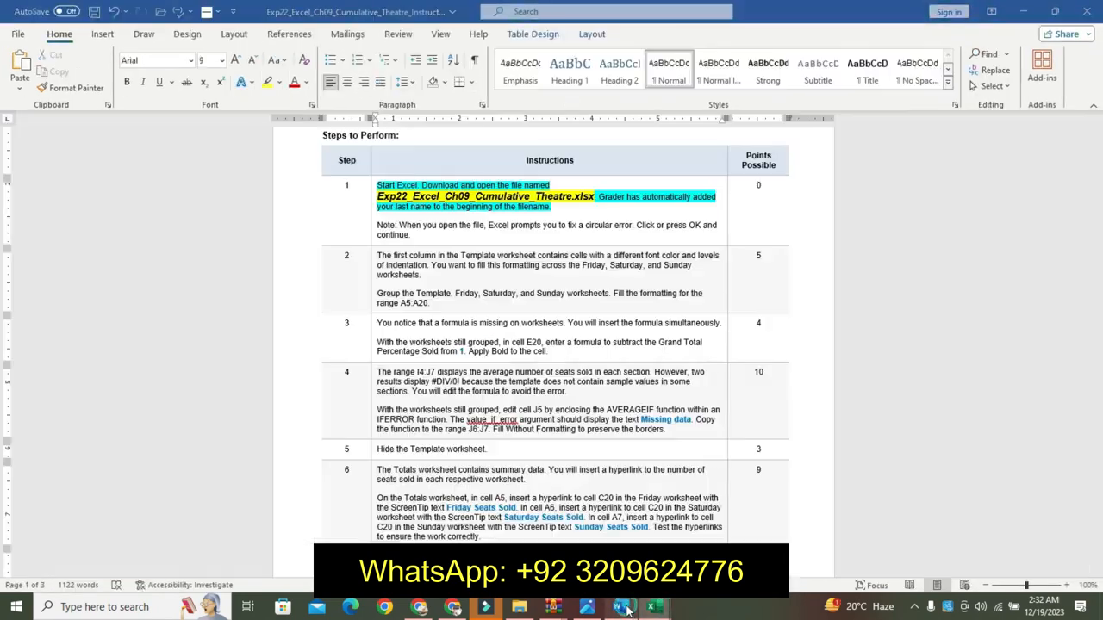
{"action": "mouse_move", "coordinate": [653, 607]}
{"action": "left_click", "coordinate": [759, 530]}
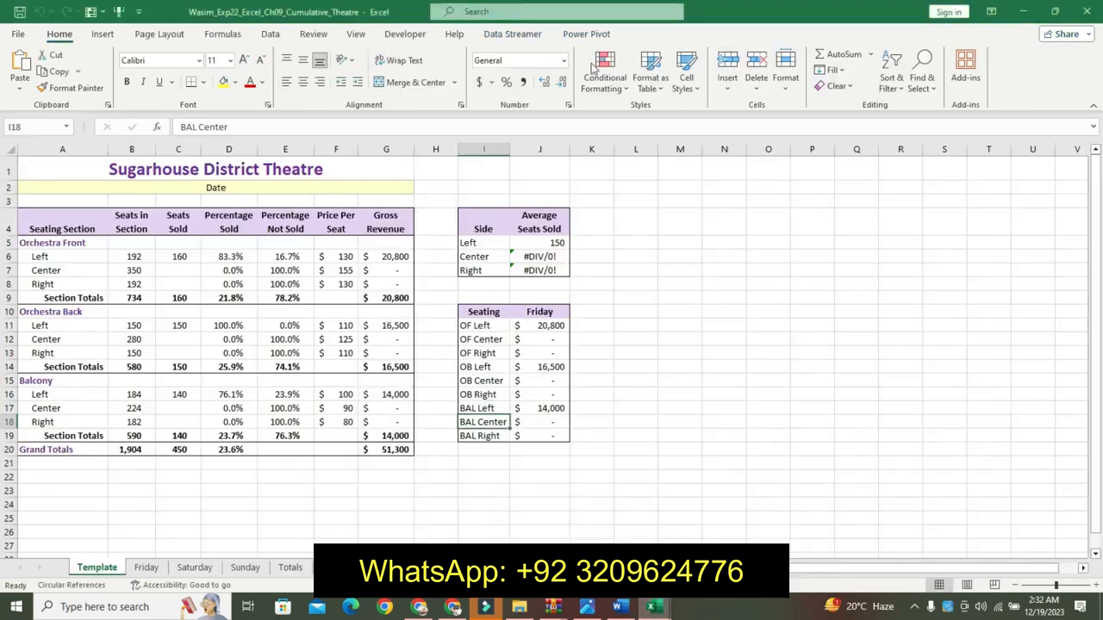
Switch to the Word instructions and undo the highlighting and font changes in step 1
{"action": "left_click", "coordinate": [622, 608]}
{"action": "key", "text": "ctrl+z"}
{"action": "key", "text": "ctrl+z"}
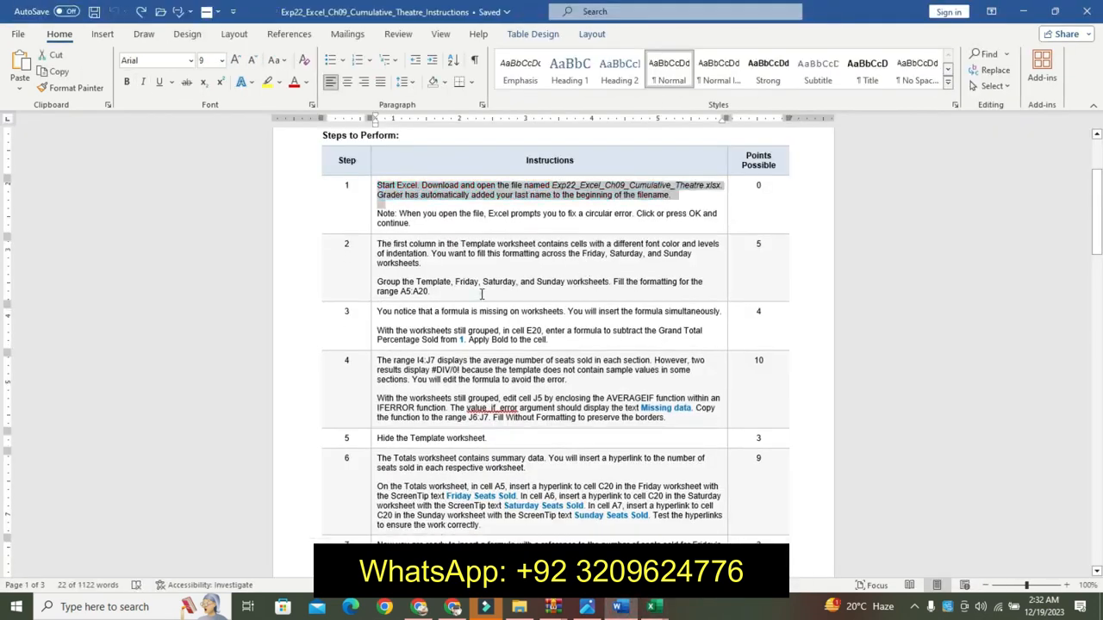
Highlight the introductory paragraph of step 2 in yellow
{"action": "left_click", "coordinate": [481, 292]}
{"action": "triple_click", "coordinate": [383, 246]}
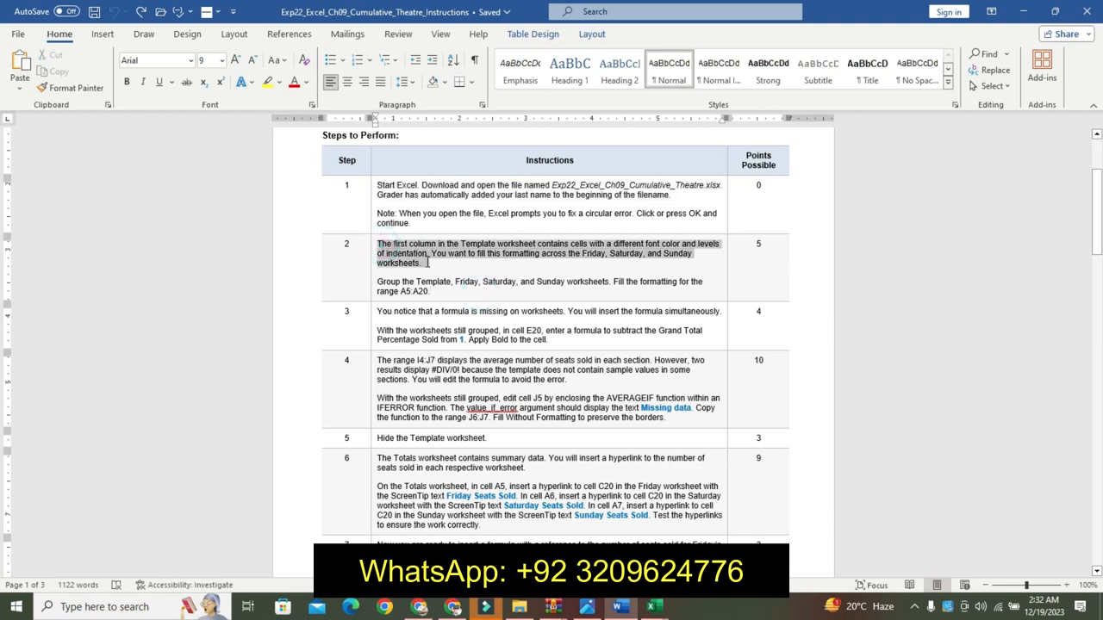
{"action": "left_click", "coordinate": [481, 238]}
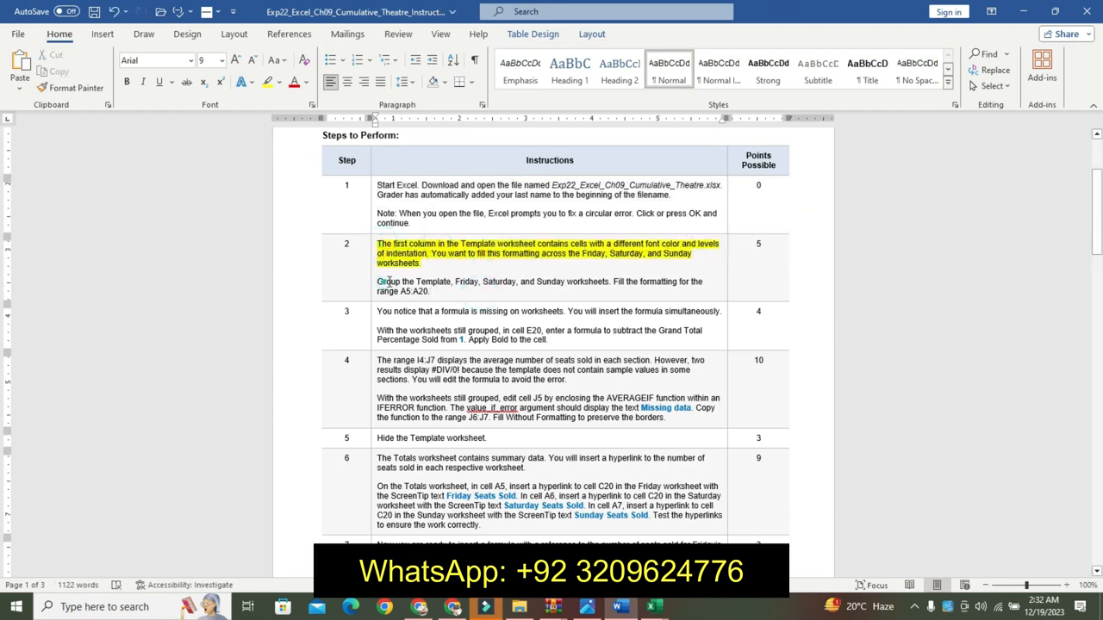
Format step 2's worksheet-grouping paragraph as bold, size 12, with turquoise highlighting
{"action": "triple_click", "coordinate": [384, 284]}
{"action": "left_click", "coordinate": [541, 250]}
{"action": "left_click", "coordinate": [541, 249]}
{"action": "left_click", "coordinate": [540, 250]}
{"action": "left_click", "coordinate": [458, 270]}
{"action": "left_click", "coordinate": [515, 270]}
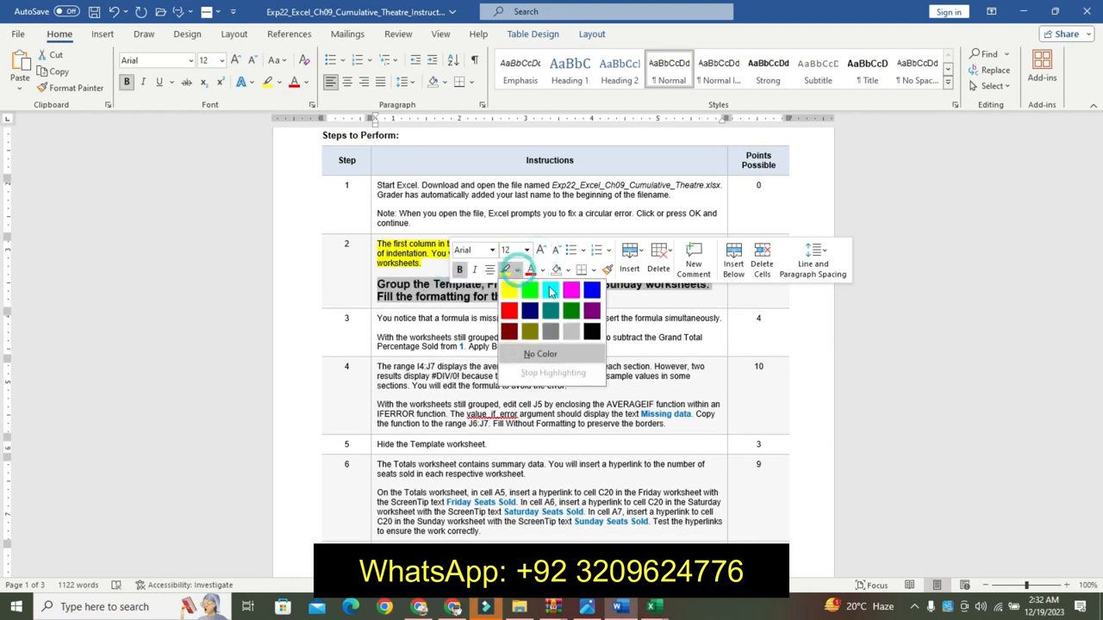
{"action": "left_click", "coordinate": [552, 292]}
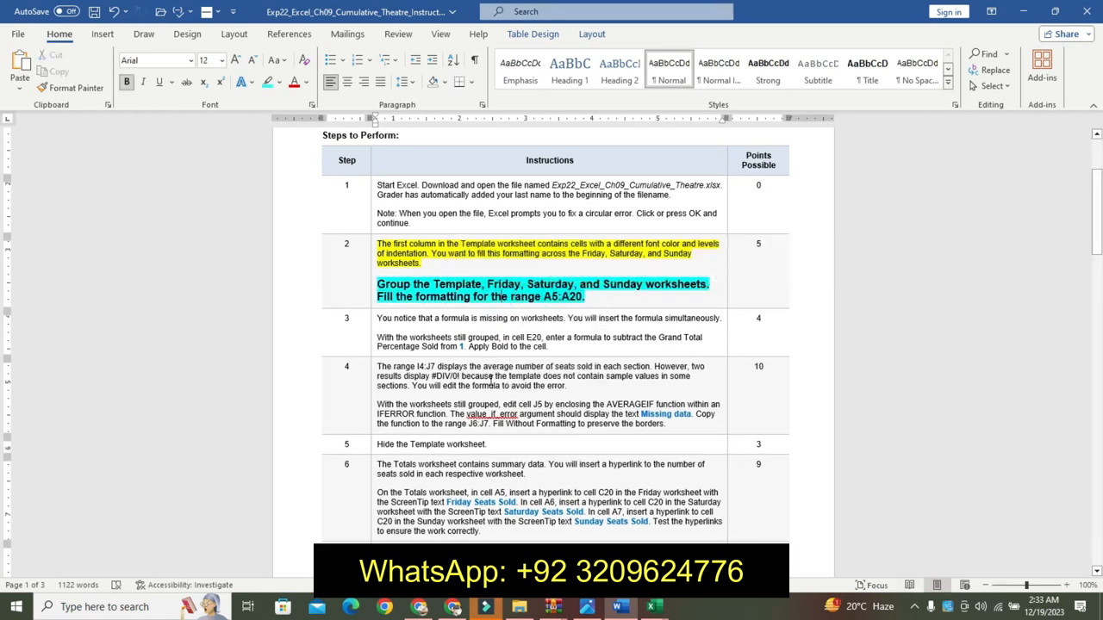
Read step 2's grouping and fill task and select its range reference A5:A20
{"action": "left_click_drag", "start_coordinate": [523, 285], "coordinate": [601, 298]}
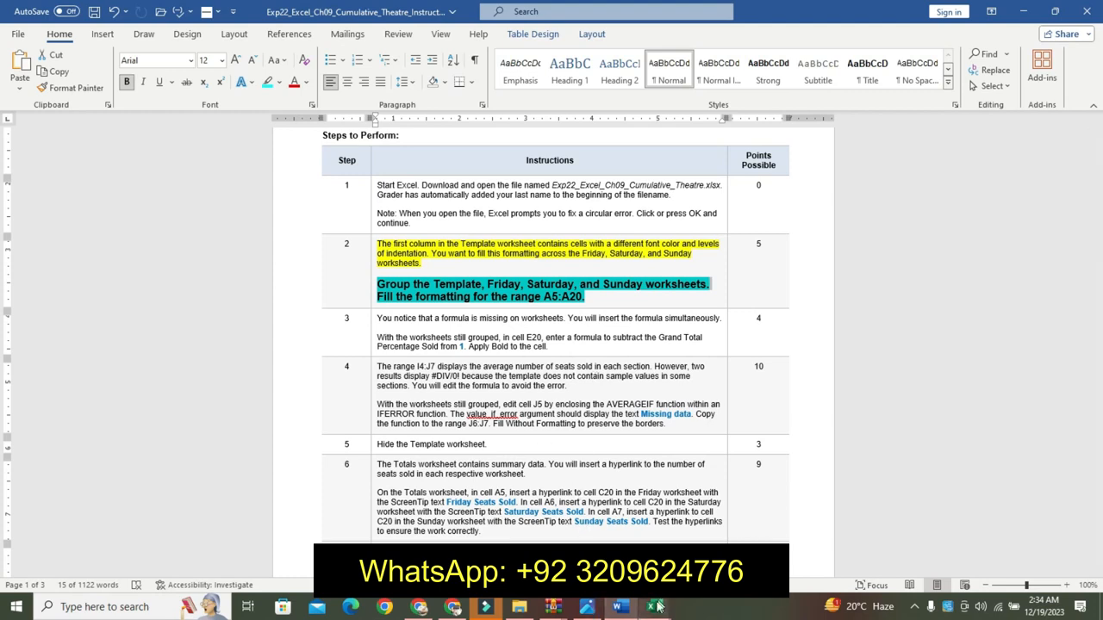
{"action": "left_click", "coordinate": [541, 295]}
{"action": "right_click", "coordinate": [551, 300]}
{"action": "left_click_drag", "start_coordinate": [544, 297], "coordinate": [582, 298]}
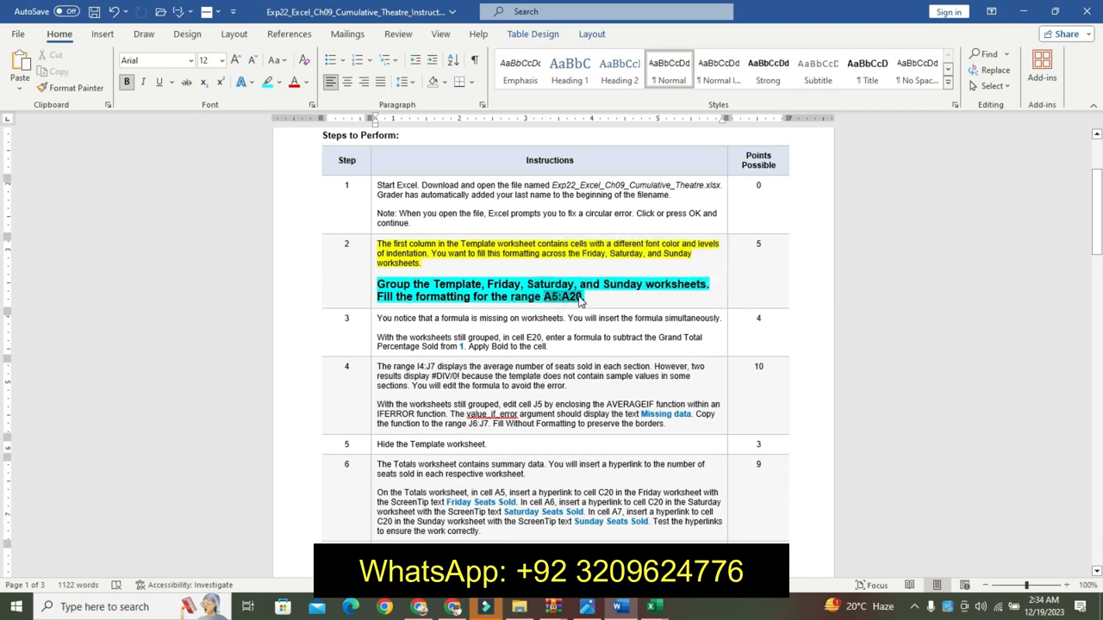
Switch to the Cumulative_Theatre workbook in Excel and group the Template, Friday, Saturday and Sunday worksheets
{"action": "left_click", "coordinate": [652, 607]}
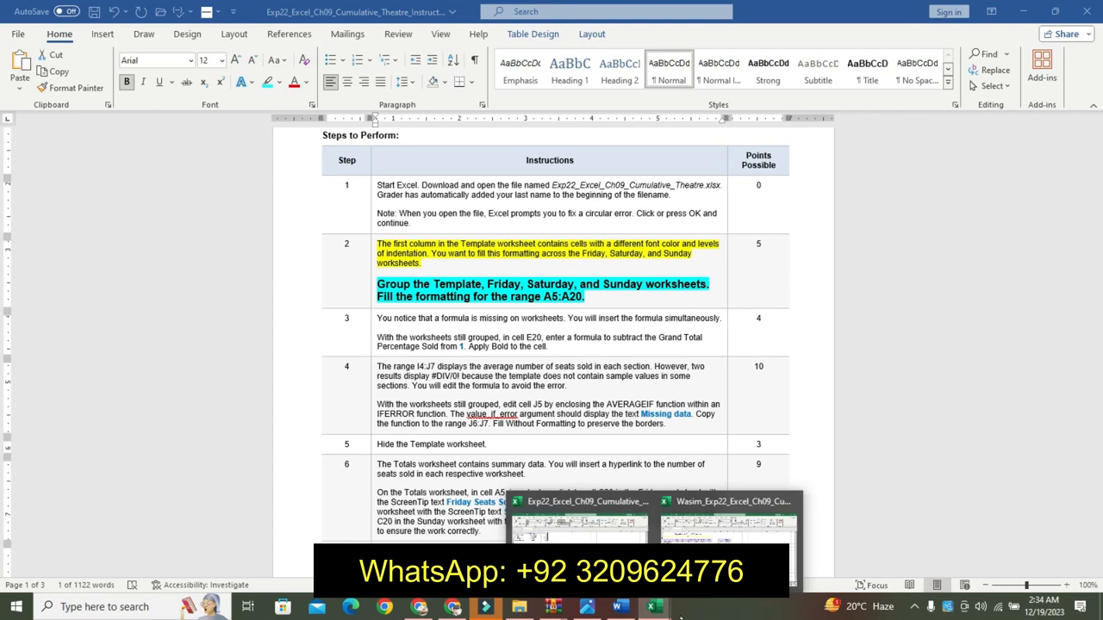
{"action": "left_click", "coordinate": [729, 521]}
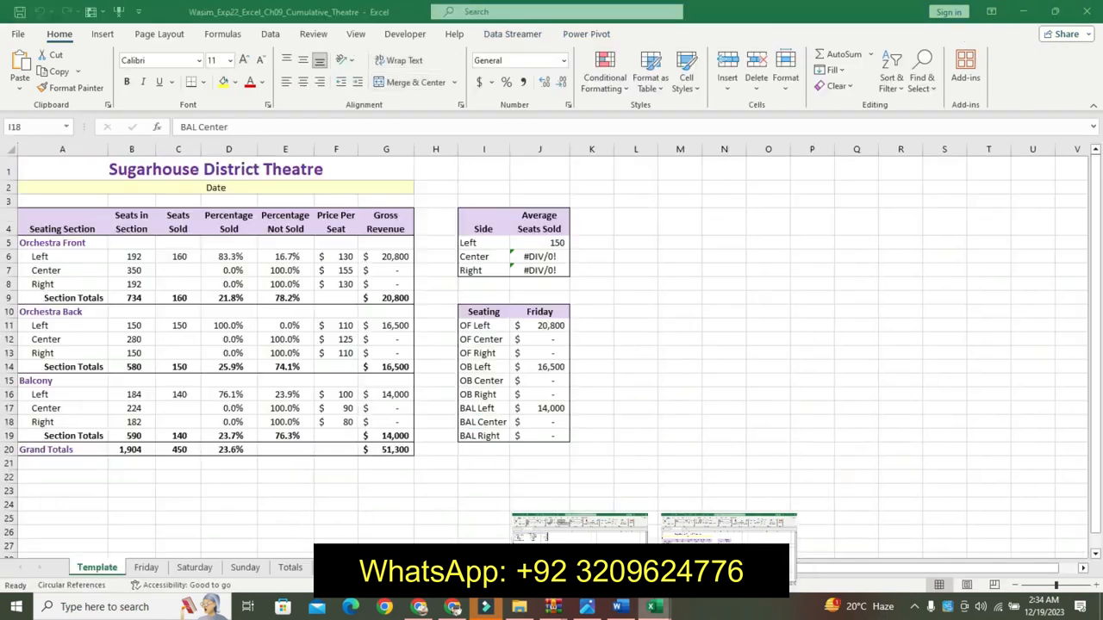
{"action": "left_click", "coordinate": [146, 567], "text": "ctrl"}
{"action": "left_click", "coordinate": [194, 567], "text": "ctrl"}
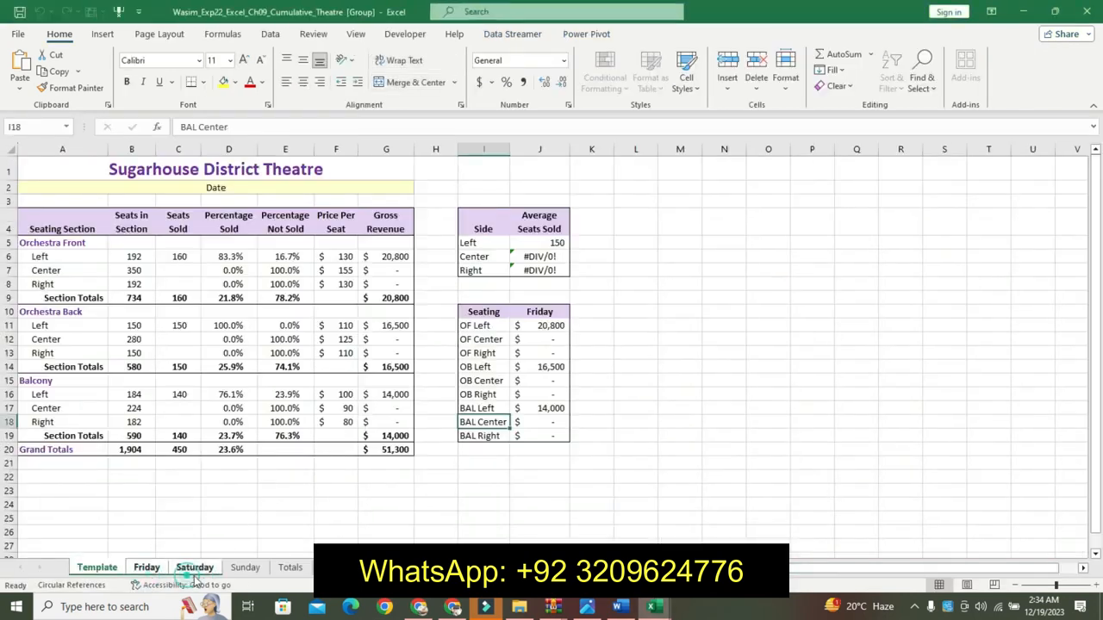
{"action": "left_click", "coordinate": [243, 567], "text": "ctrl"}
Fill only the formats of range A5:A20 across the grouped worksheets
{"action": "left_click", "coordinate": [30, 128]}
{"action": "type", "text": "A5:A20"}
{"action": "key", "text": "Return"}
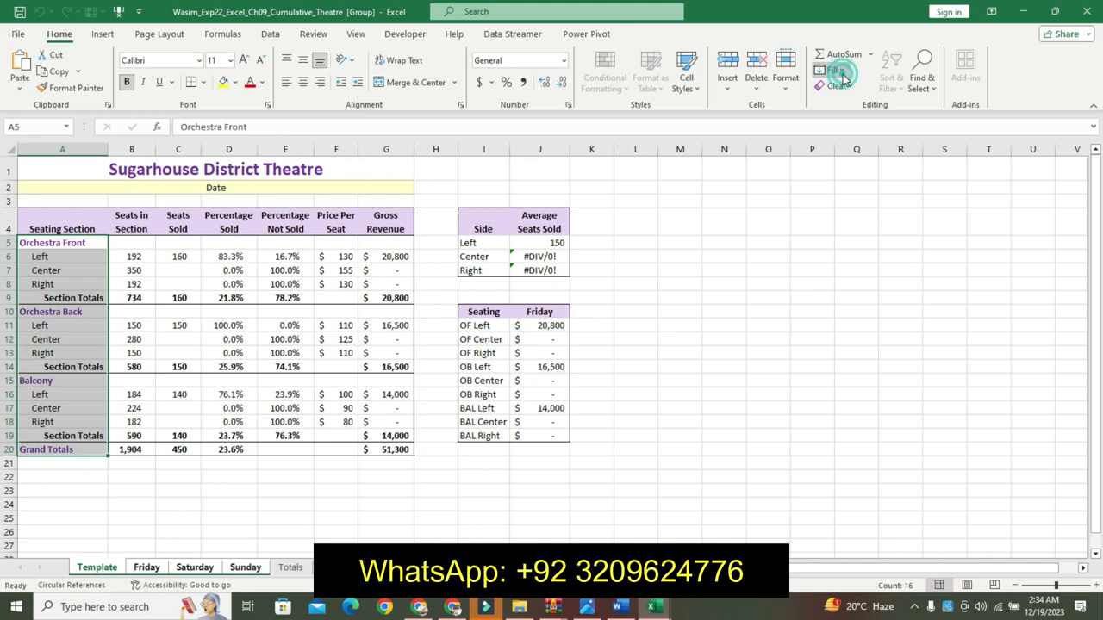
{"action": "left_click", "coordinate": [829, 70]}
{"action": "left_click", "coordinate": [879, 167]}
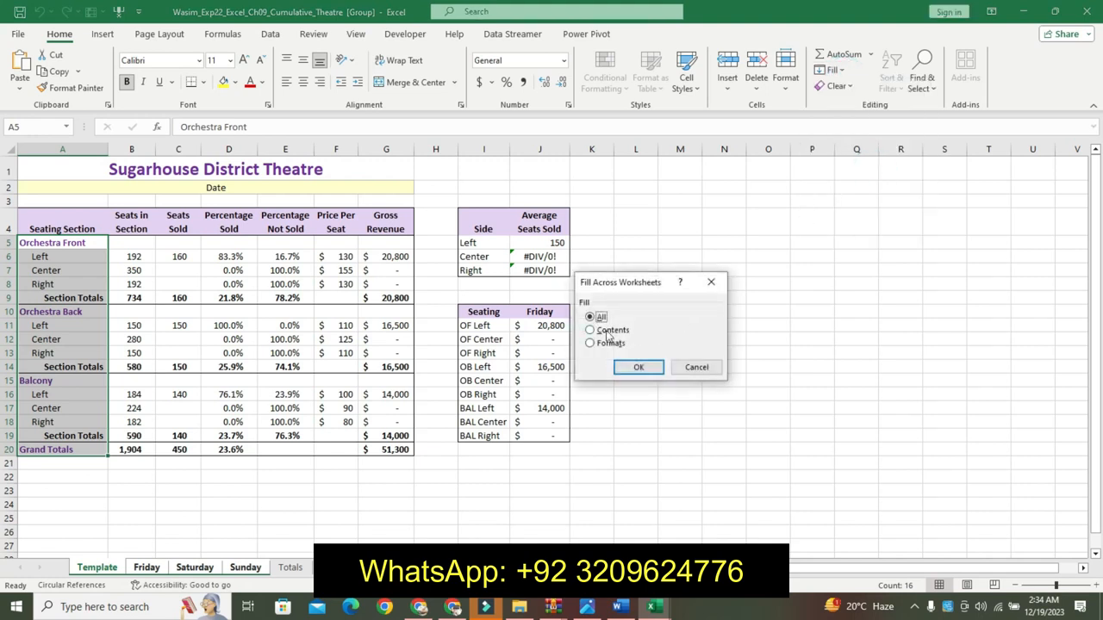
{"action": "left_click", "coordinate": [607, 343]}
{"action": "left_click", "coordinate": [639, 367]}
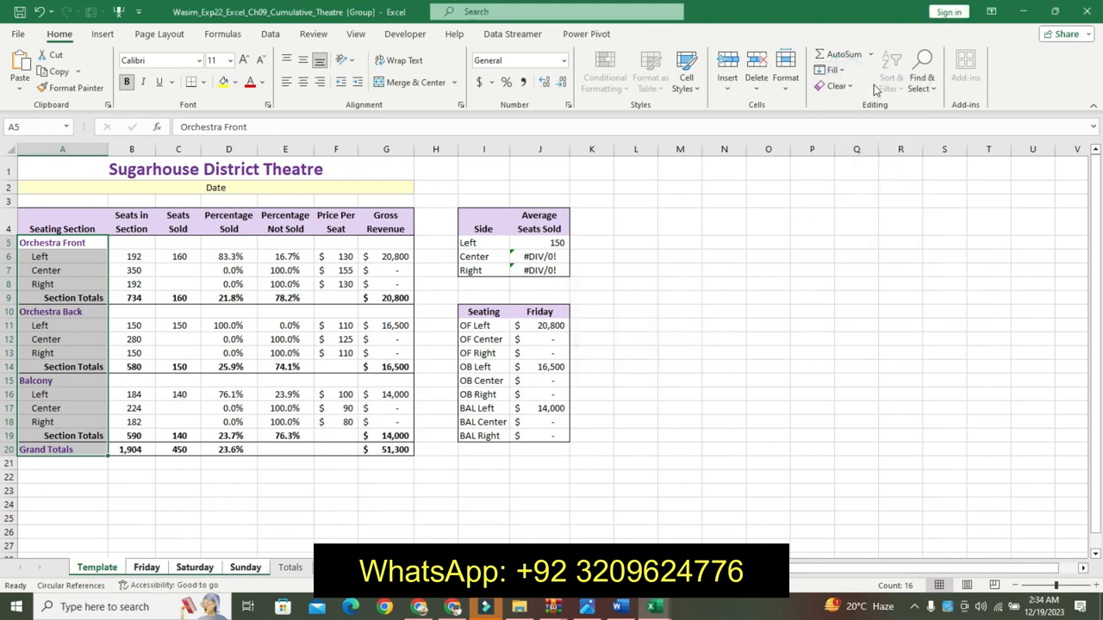
Switch to the Word instructions and undo the highlighting and font changes in step 2
{"action": "left_click", "coordinate": [617, 607]}
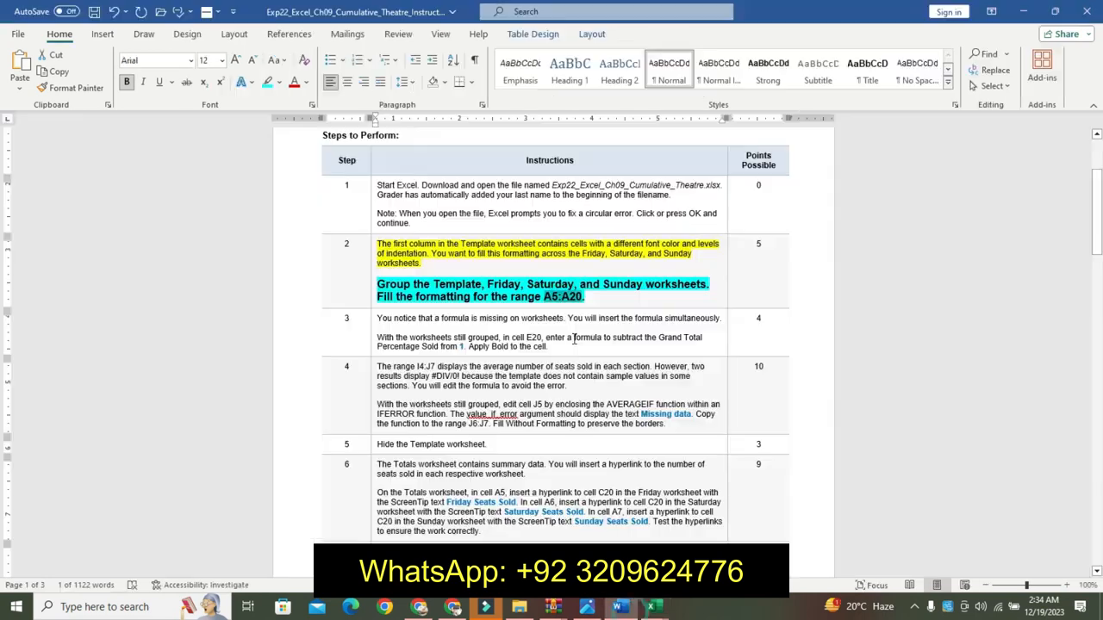
{"action": "key", "text": "ctrl+z"}
{"action": "key", "text": "ctrl+z"}
{"action": "key", "text": "ctrl+z"}
{"action": "key", "text": "ctrl+z"}
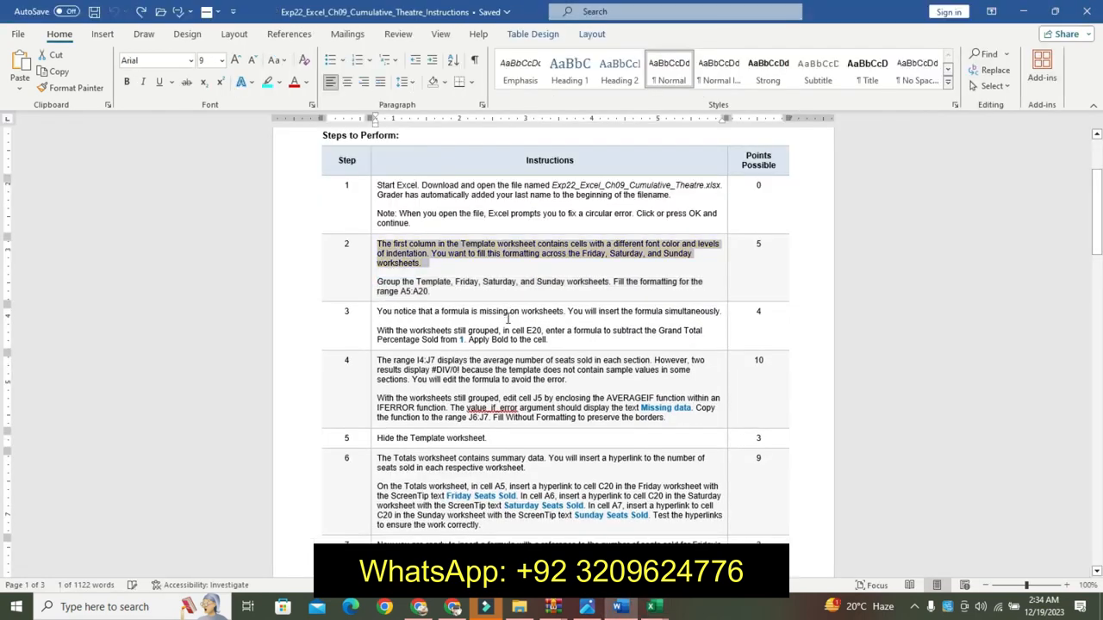
Highlight the first paragraph of step 3 in yellow in the instructions table
{"action": "left_click_drag", "start_coordinate": [1101, 217], "coordinate": [1100, 221]}
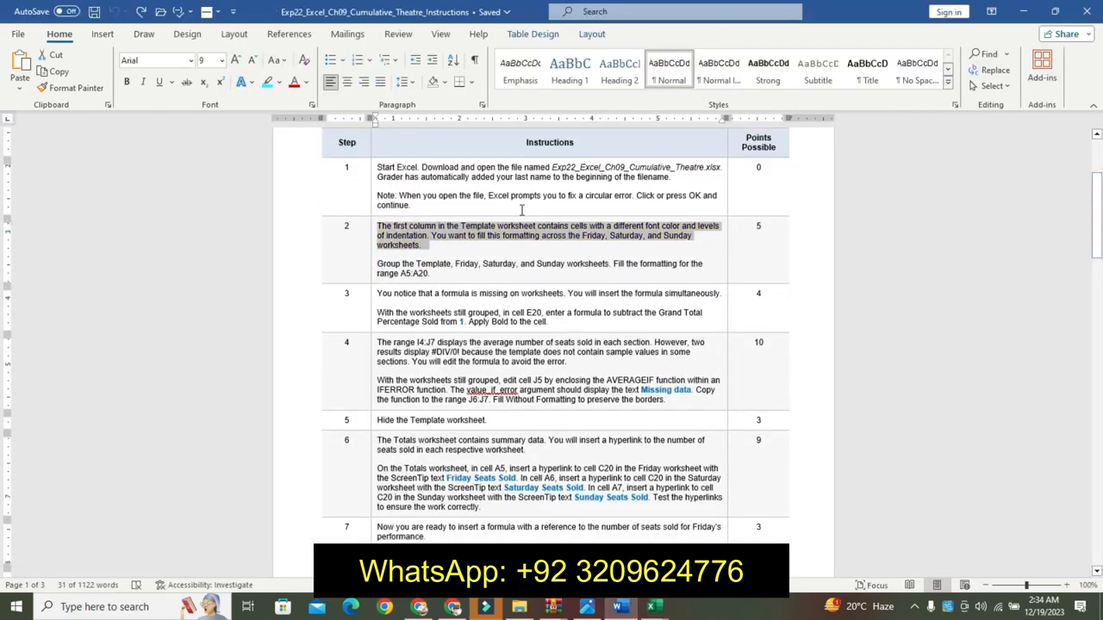
{"action": "left_click", "coordinate": [467, 302]}
{"action": "triple_click", "coordinate": [379, 293]}
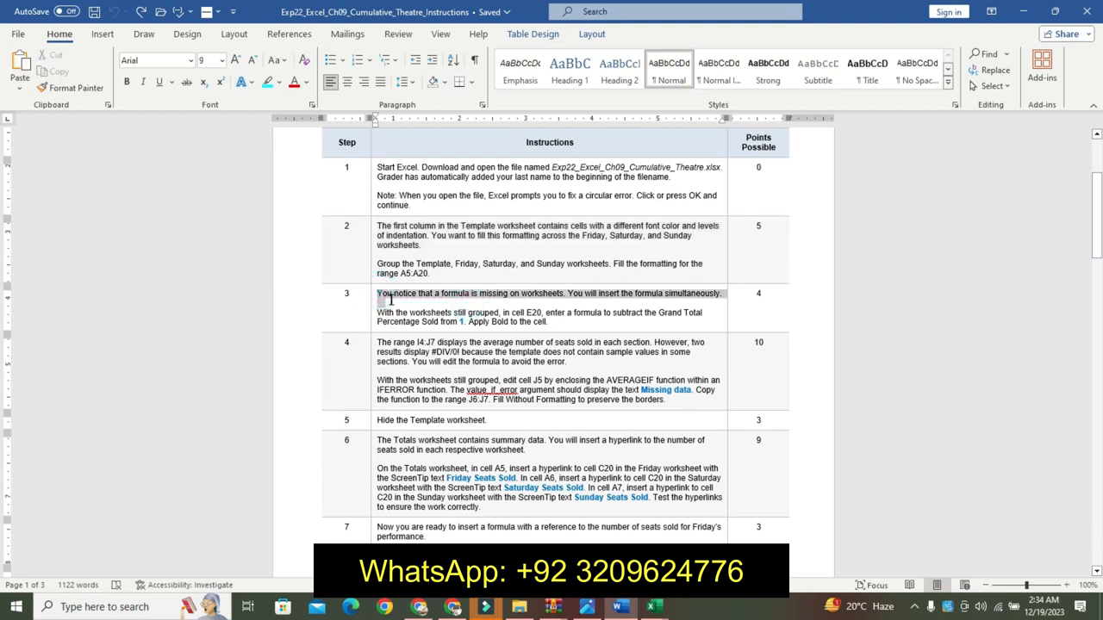
{"action": "left_click", "coordinate": [457, 277]}
{"action": "left_click", "coordinate": [449, 296]}
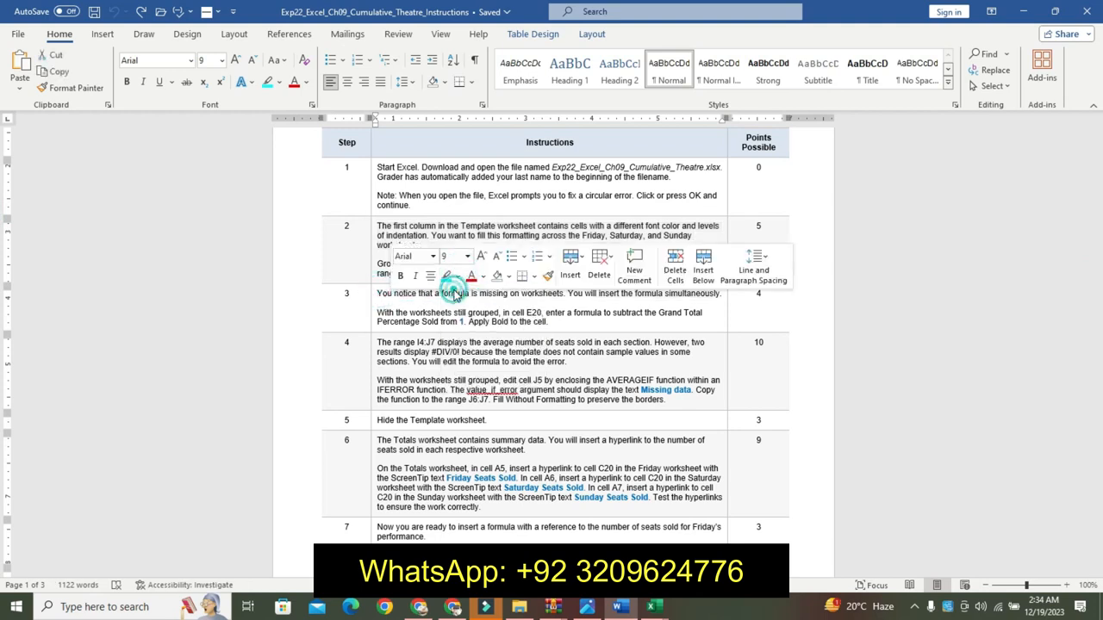
Format step 3's second paragraph, the E20 formula task, as 11 pt bold with turquoise highlighting
{"action": "left_click_drag", "start_coordinate": [378, 312], "coordinate": [566, 321]}
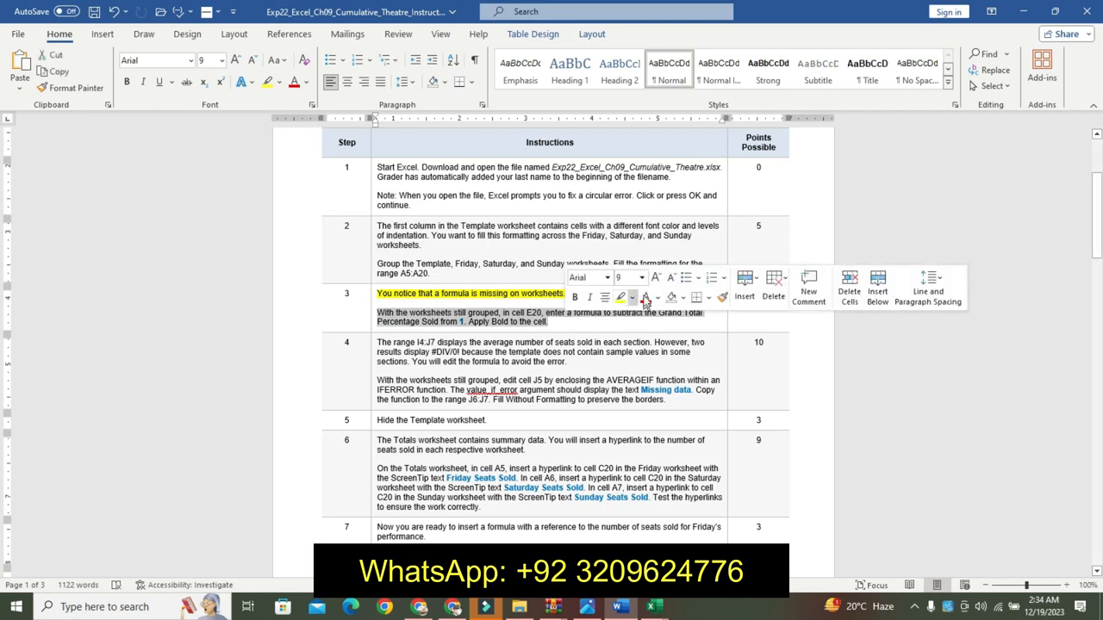
{"action": "left_click", "coordinate": [656, 277]}
{"action": "left_click", "coordinate": [655, 278]}
{"action": "left_click", "coordinate": [575, 298]}
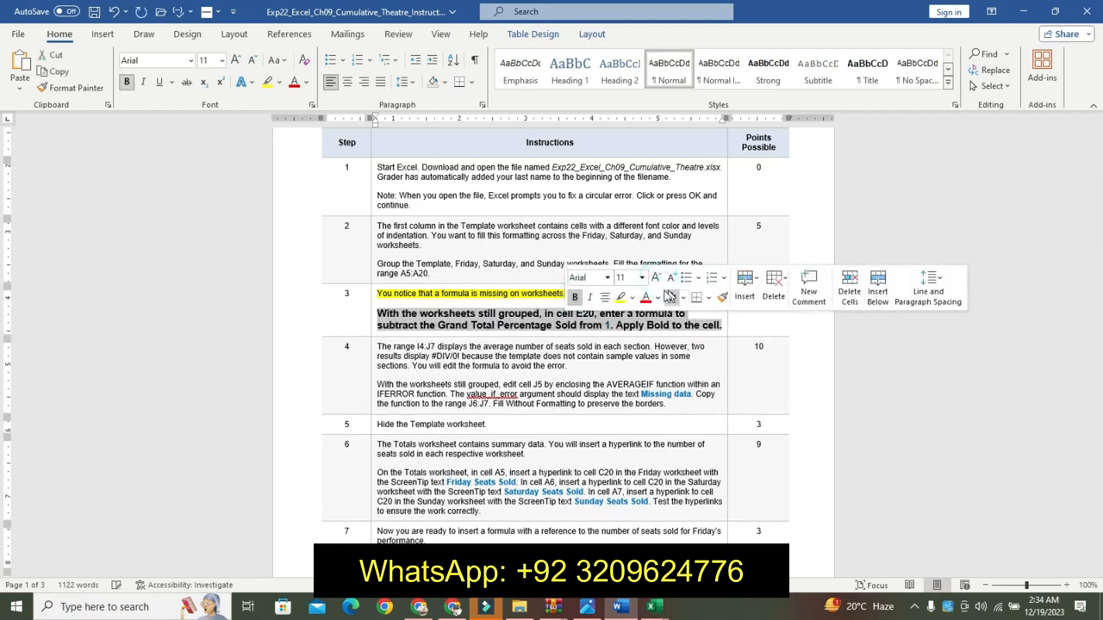
{"action": "left_click", "coordinate": [631, 297]}
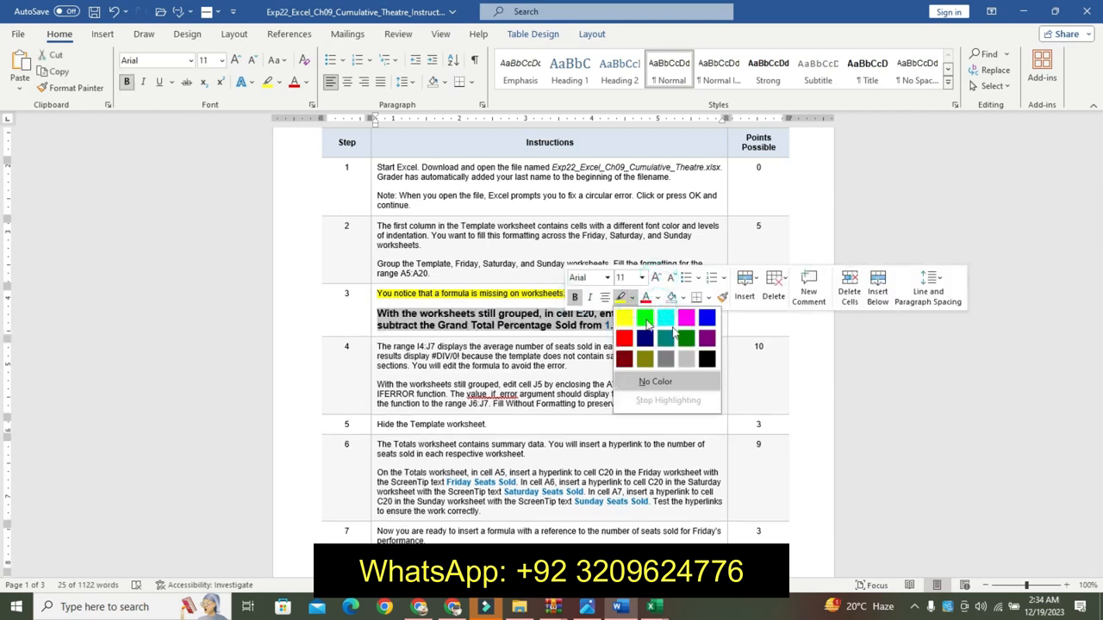
{"action": "left_click", "coordinate": [665, 318]}
{"action": "scroll", "coordinate": [539, 315], "scroll_direction": "down", "scroll_amount": 1}
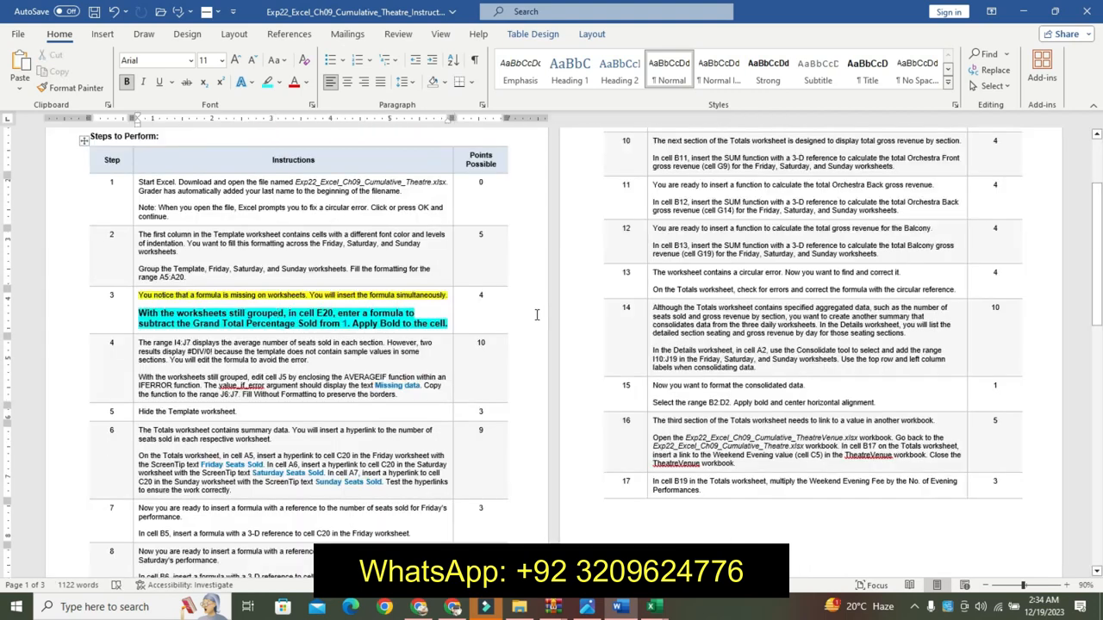
{"action": "left_click", "coordinate": [1025, 587]}
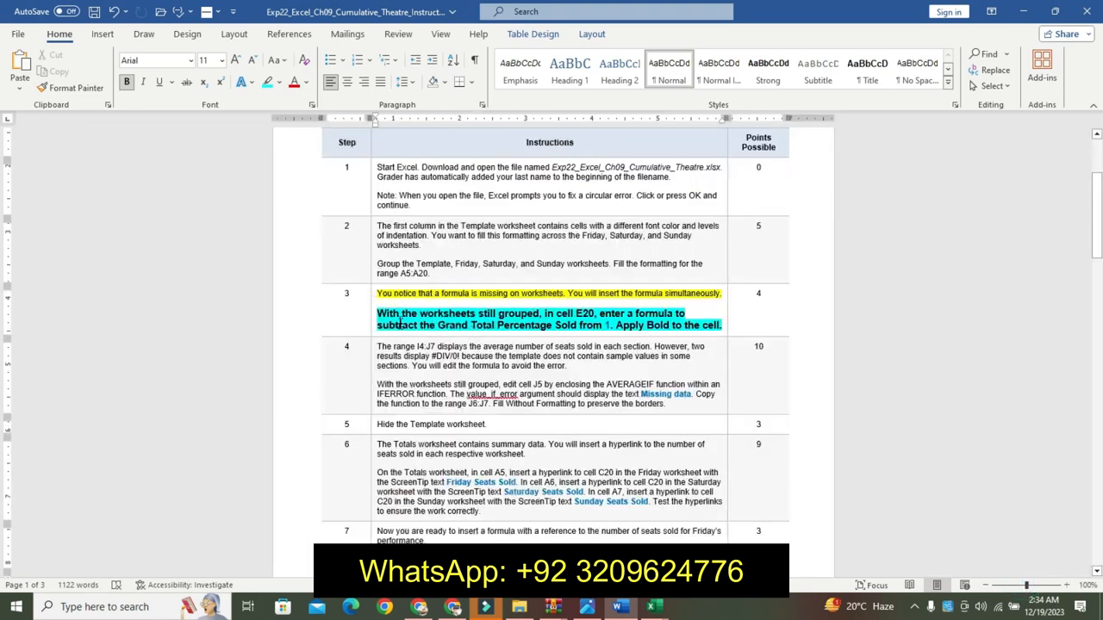
Read step 3's formula task for cell E20 and switch to the Cumulative_Theatre workbook in Excel
{"action": "left_click_drag", "start_coordinate": [378, 314], "coordinate": [725, 325]}
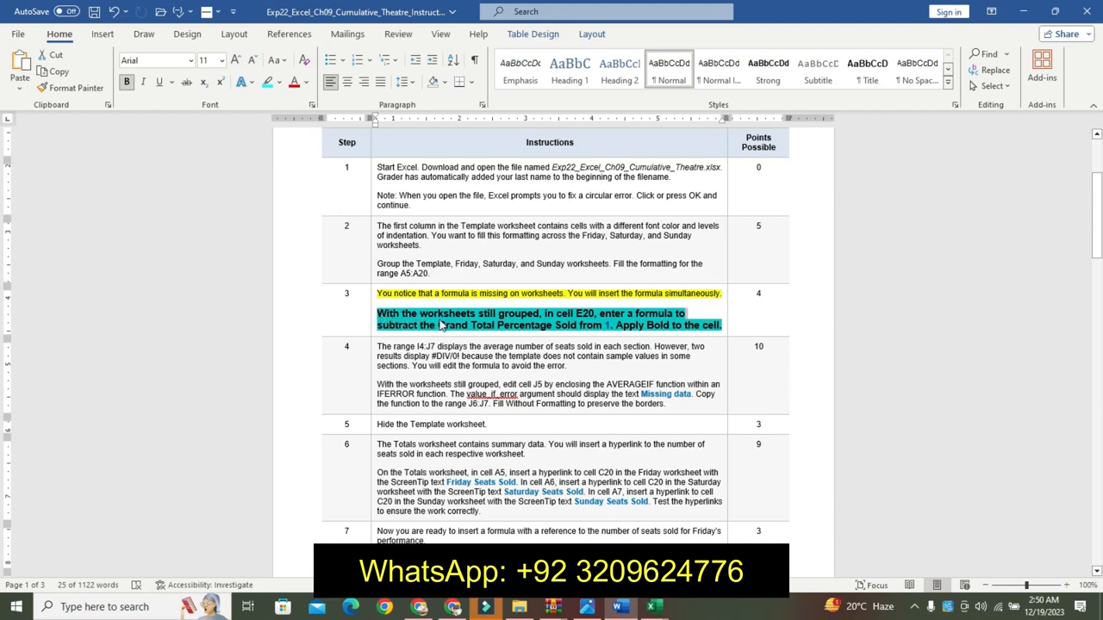
{"action": "left_click_drag", "start_coordinate": [1097, 242], "coordinate": [1070, 241]}
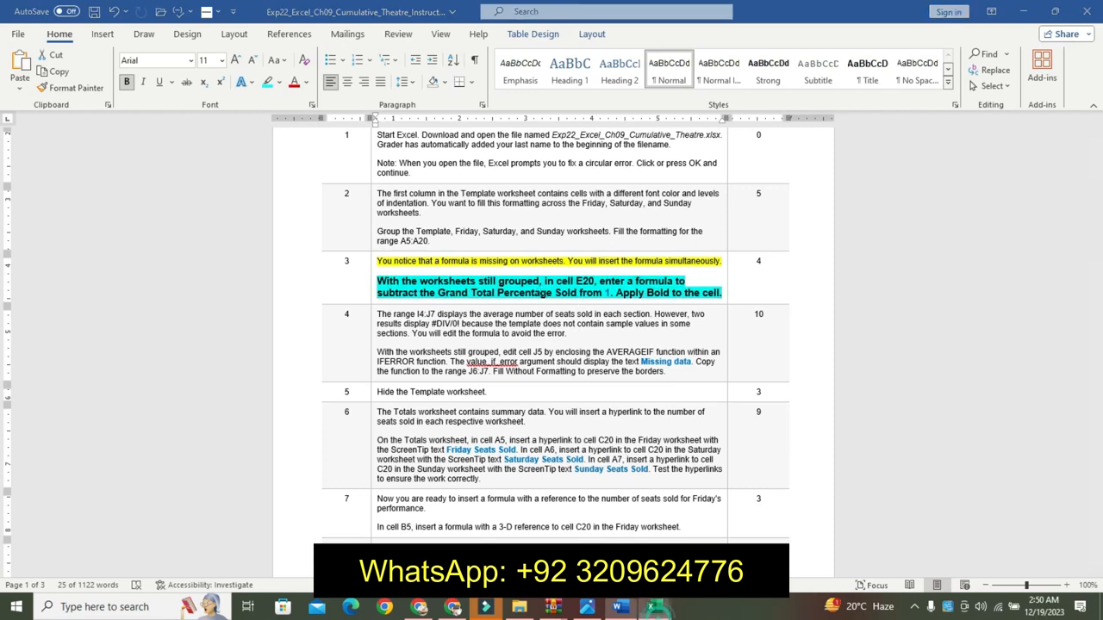
{"action": "mouse_move", "coordinate": [655, 607]}
{"action": "left_click", "coordinate": [724, 534]}
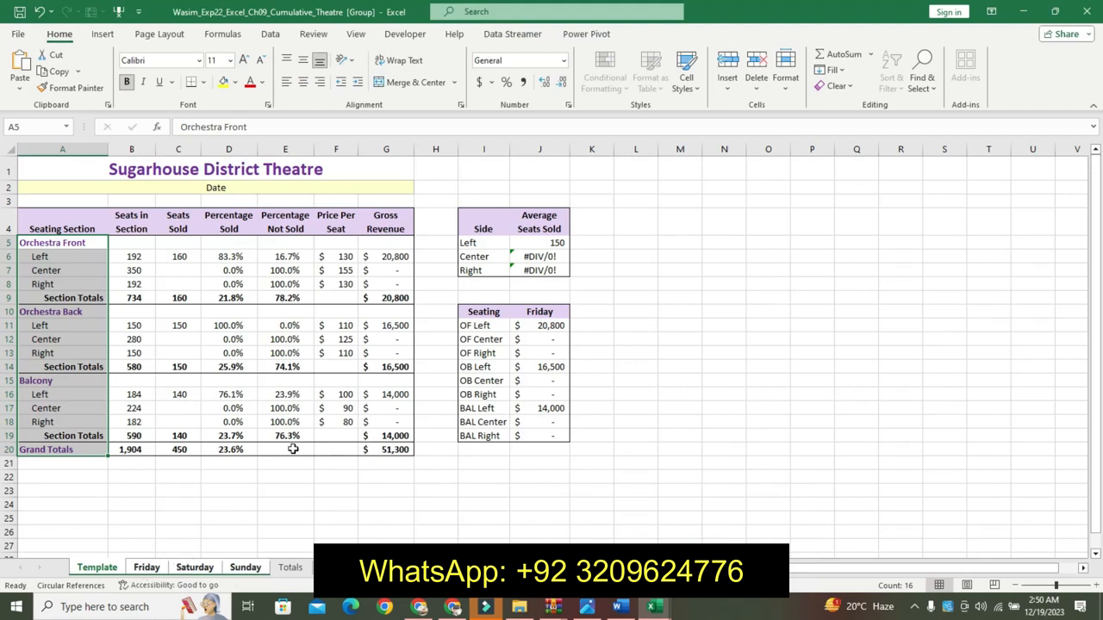
{"action": "left_click", "coordinate": [617, 608]}
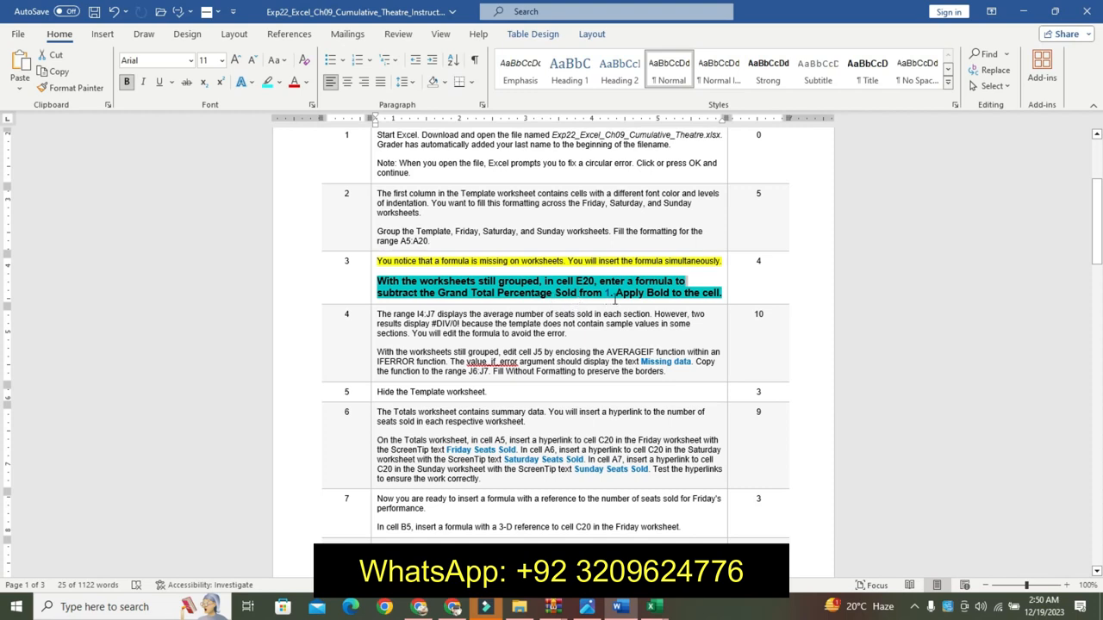
{"action": "mouse_move", "coordinate": [653, 608]}
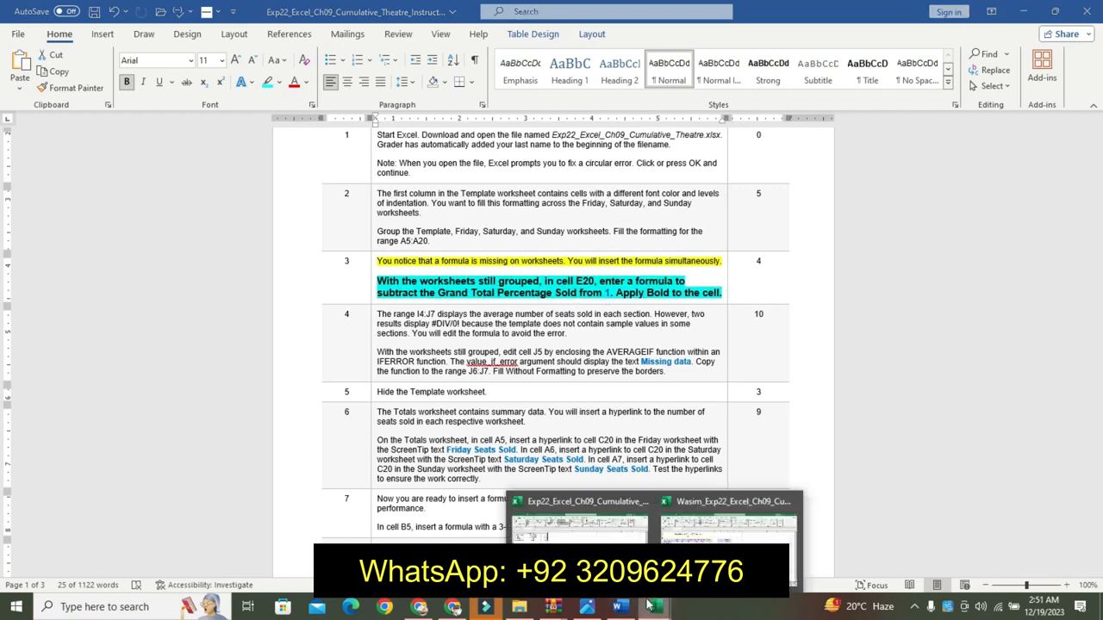
{"action": "left_click", "coordinate": [728, 524]}
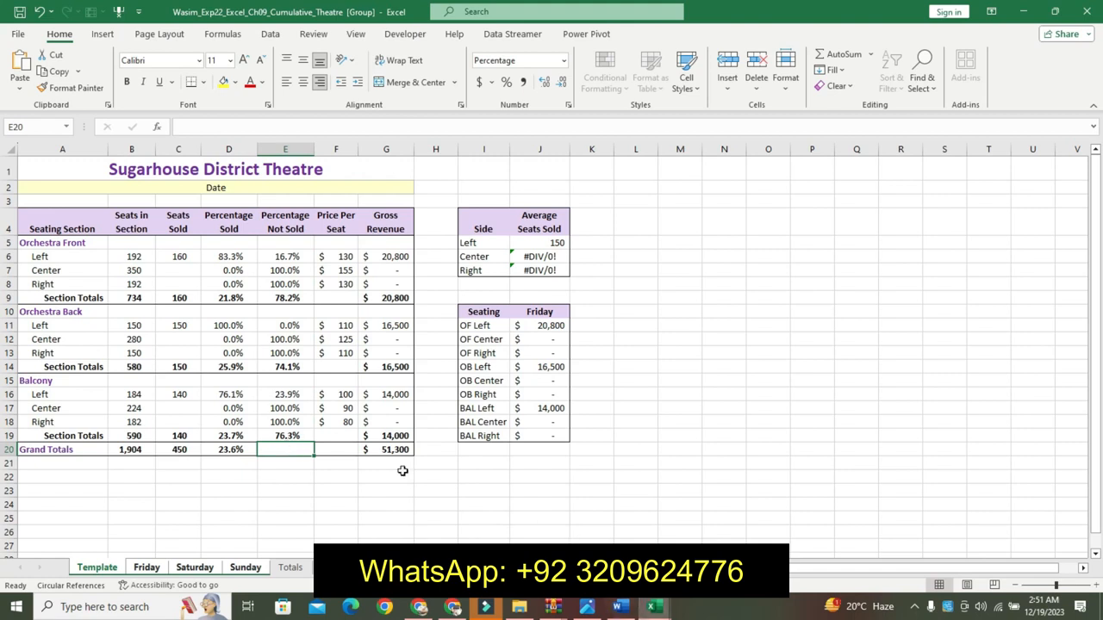
Enter the formula =D20-1 in cell E20 of the grouped worksheets
{"action": "left_click", "coordinate": [246, 449]}
{"action": "left_click", "coordinate": [279, 447]}
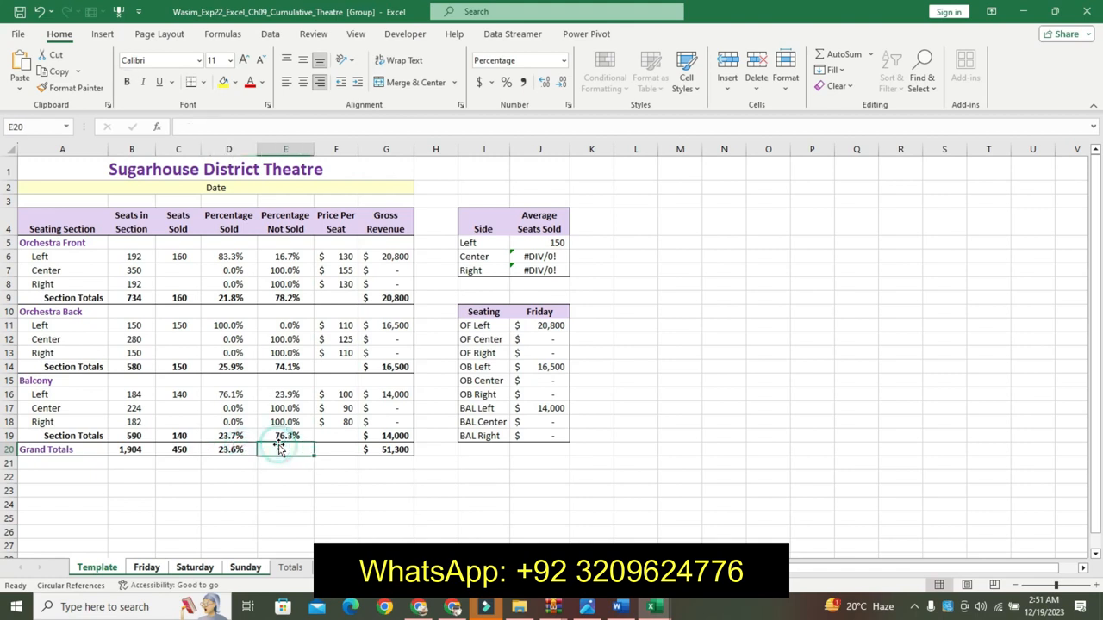
{"action": "type", "text": "="}
{"action": "left_click", "coordinate": [232, 449]}
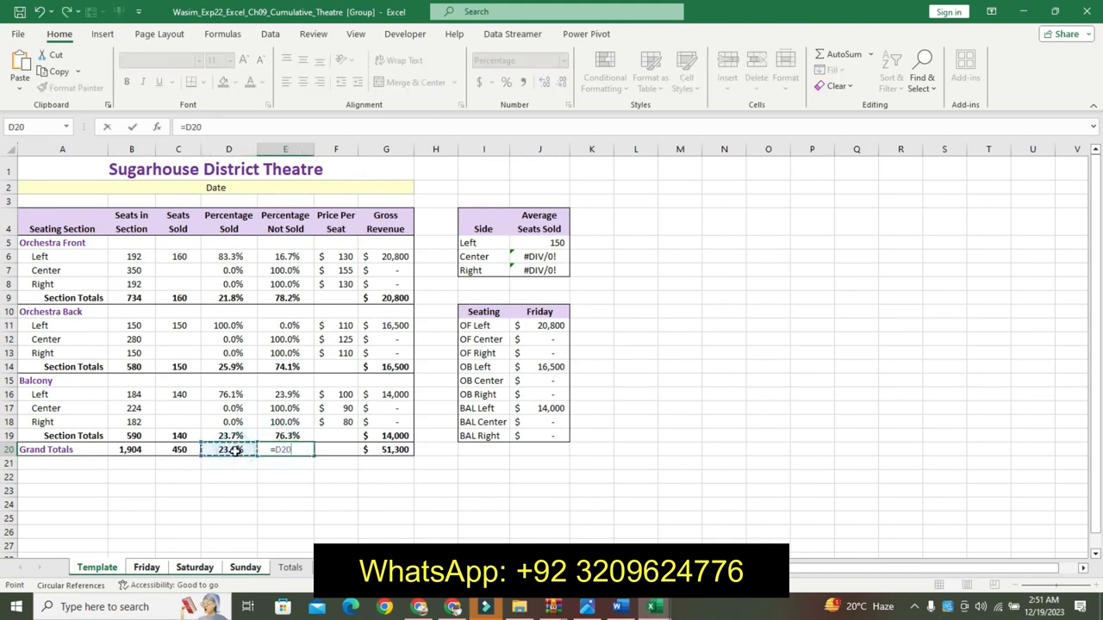
{"action": "type", "text": "-1"}
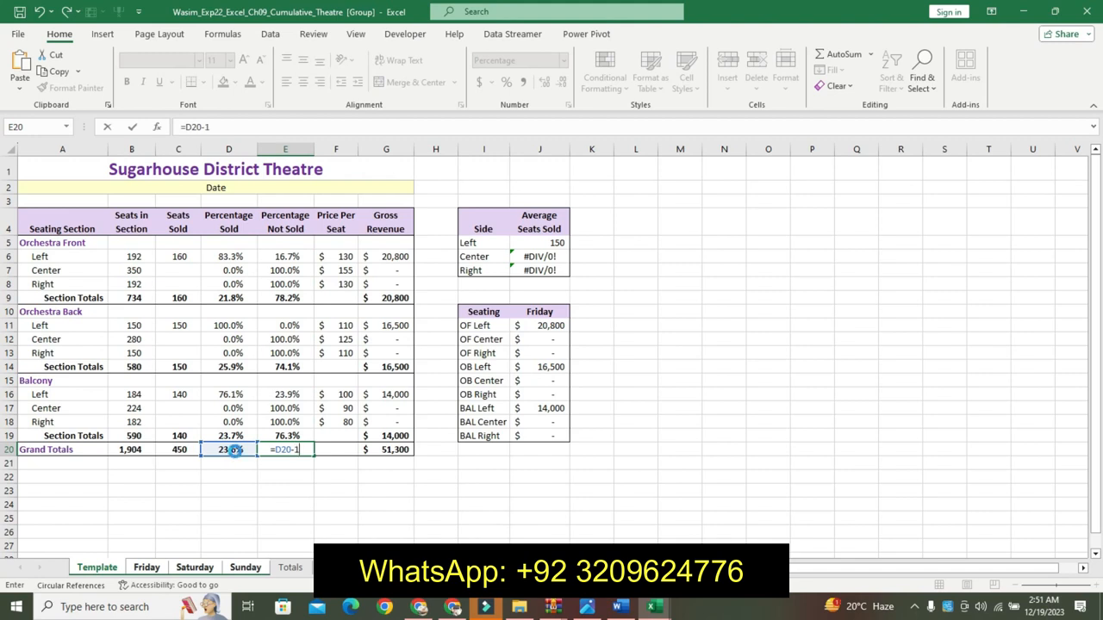
{"action": "key", "text": "Return"}
Change the formula in cell E20 of the grouped worksheets to =1-D20
{"action": "left_click", "coordinate": [276, 449]}
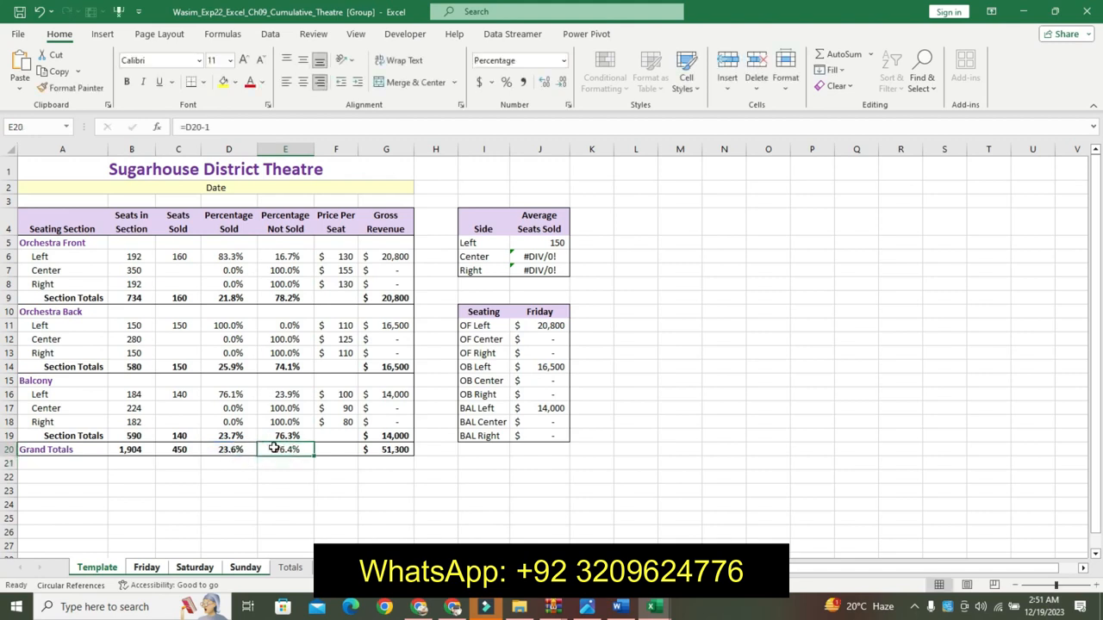
{"action": "left_click", "coordinate": [203, 127]}
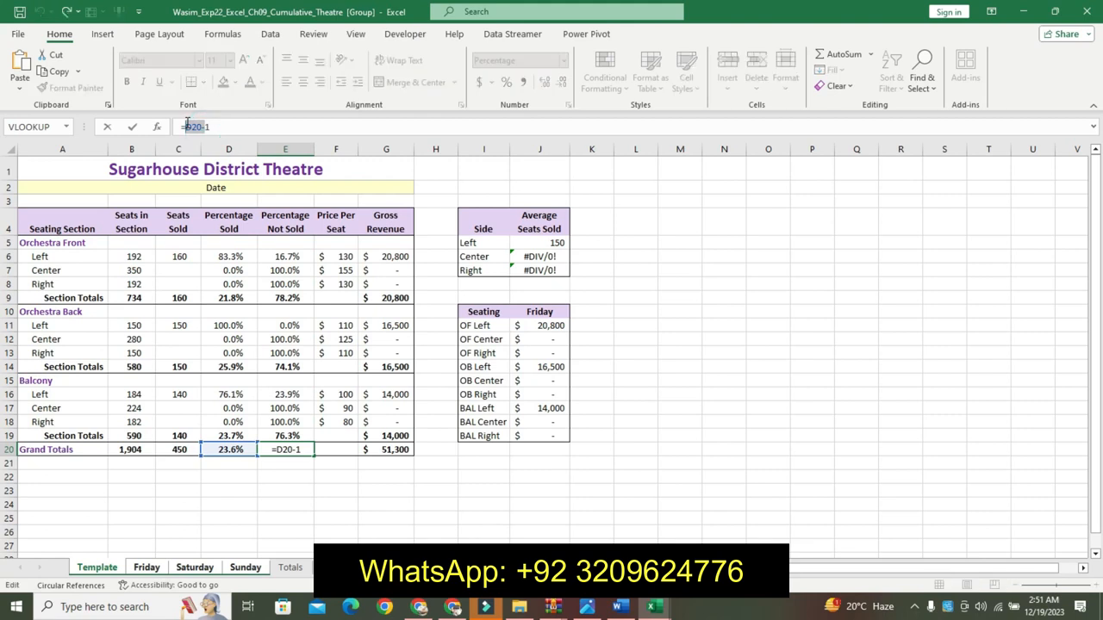
{"action": "key", "text": "BackSpace"}
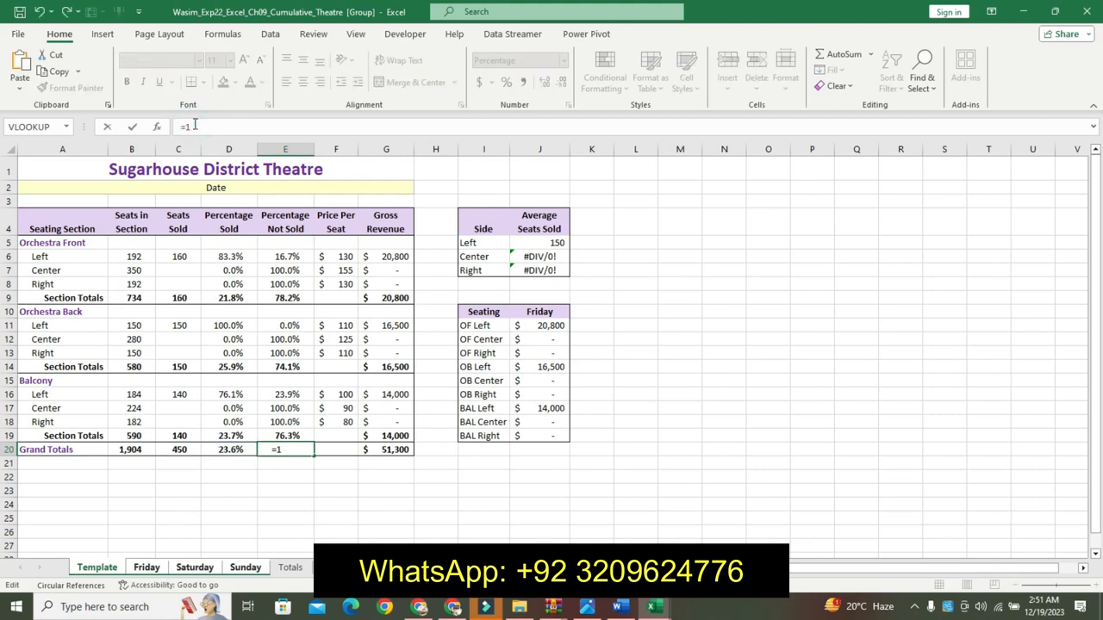
{"action": "left_click", "coordinate": [235, 449]}
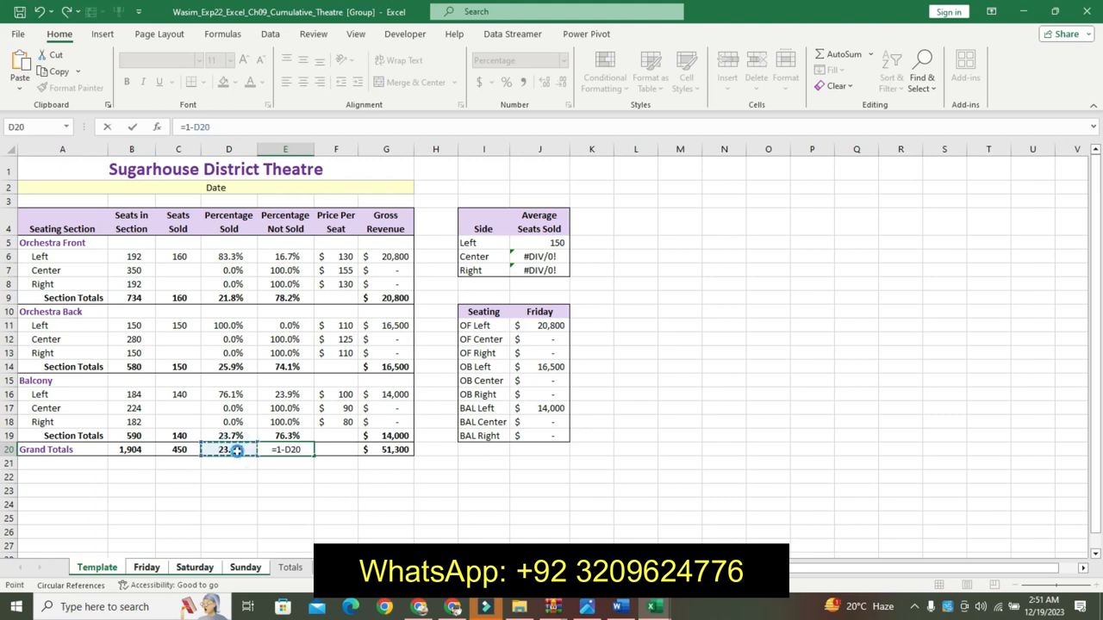
{"action": "key", "text": "Return"}
Recheck step 3 in the Word instructions and apply bold to cell E20 in the grouped Excel worksheets
{"action": "left_click", "coordinate": [280, 450]}
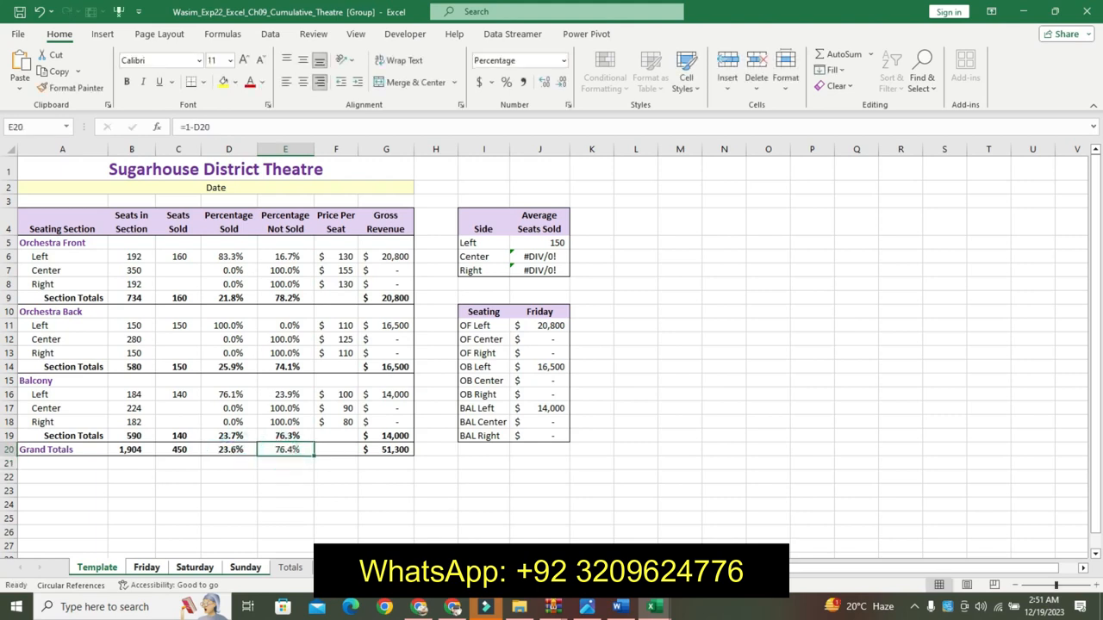
{"action": "left_click", "coordinate": [617, 606]}
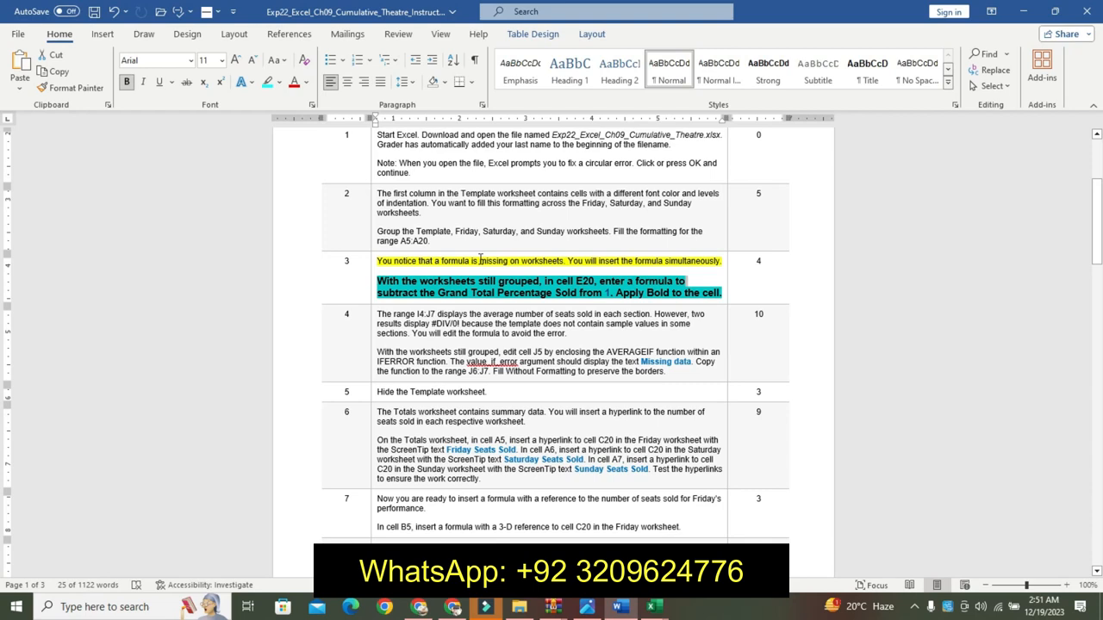
{"action": "left_click", "coordinate": [655, 608]}
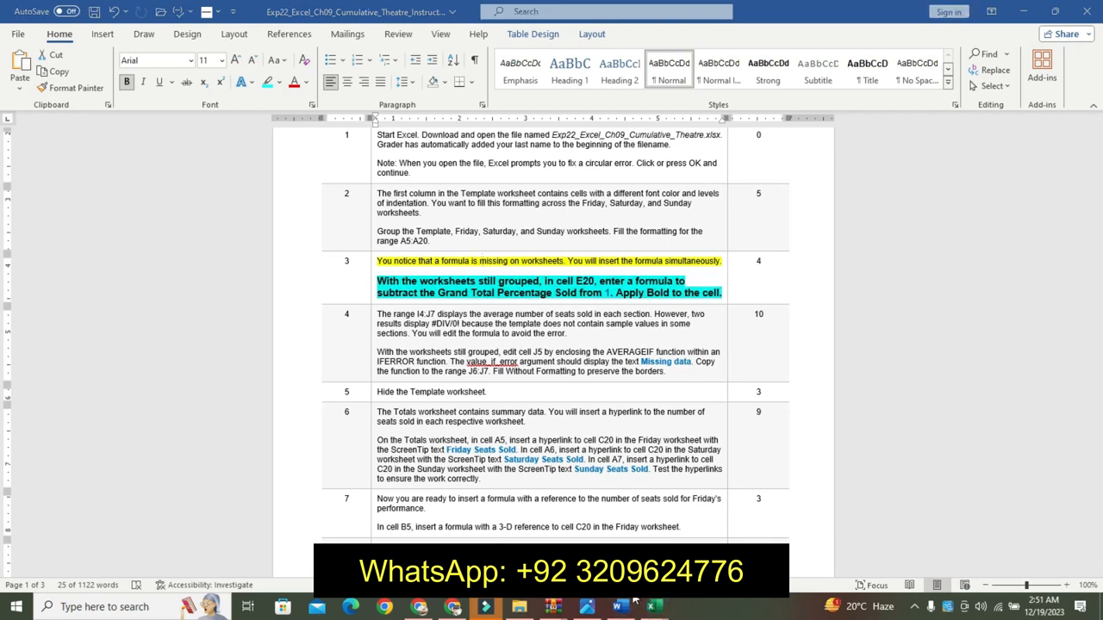
{"action": "left_click", "coordinate": [732, 517]}
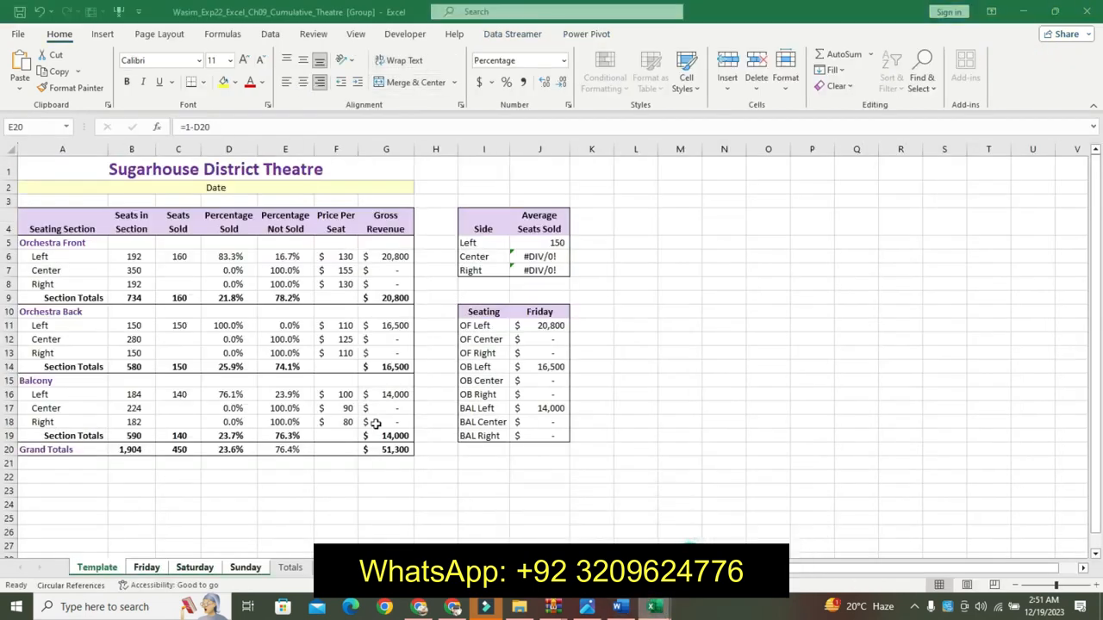
{"action": "left_click", "coordinate": [125, 81]}
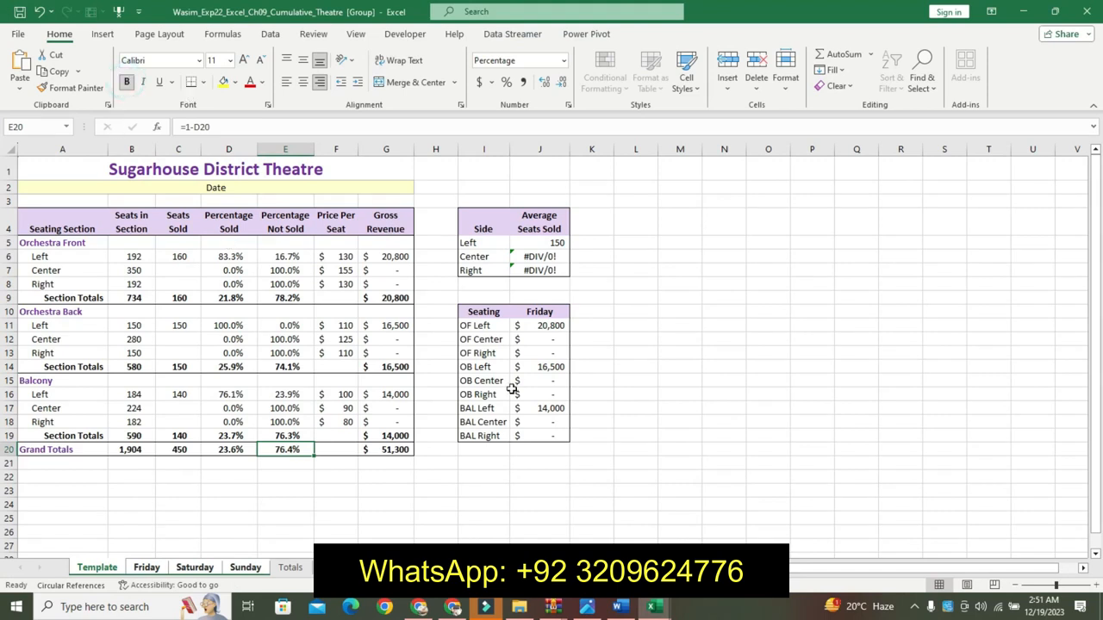
Switch to the Word instructions and undo the highlighting, bold and font size changes in step 3
{"action": "left_click", "coordinate": [617, 607]}
{"action": "key", "text": "ctrl+z"}
{"action": "key", "text": "ctrl+z"}
{"action": "key", "text": "ctrl+z"}
{"action": "key", "text": "ctrl+z"}
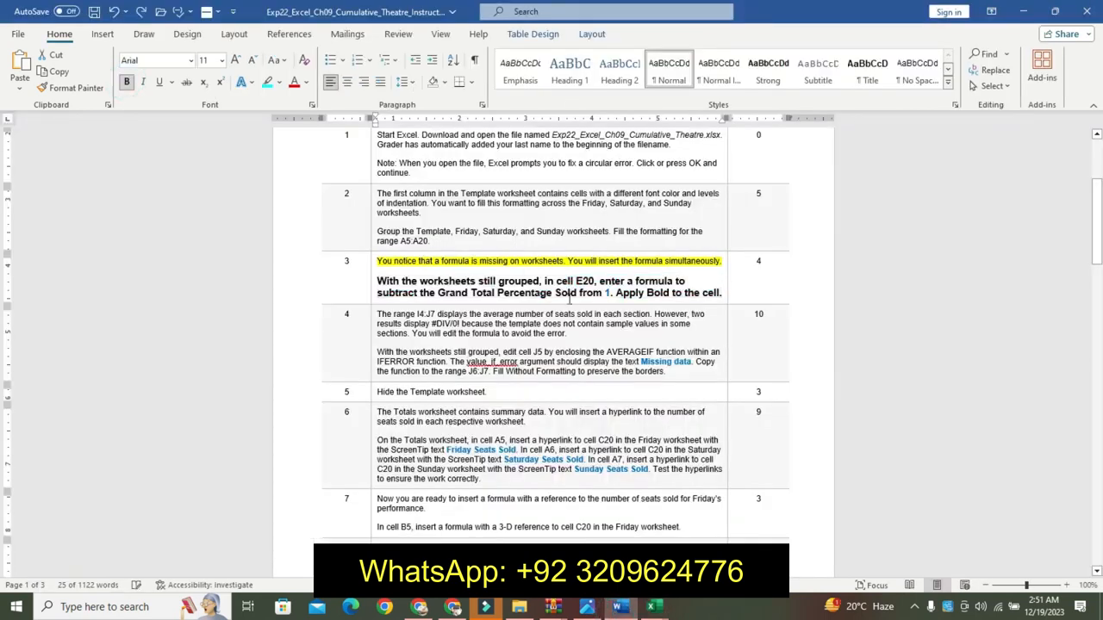
{"action": "left_click", "coordinate": [648, 292]}
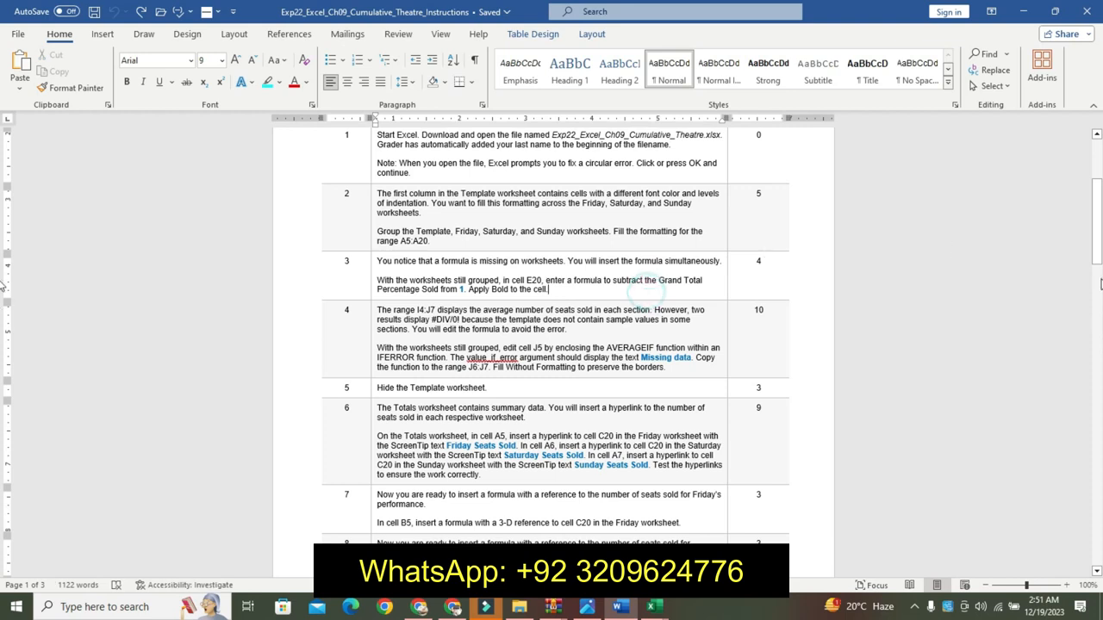
Format step 4's second paragraph, the IFERROR task for J5, as 11 pt bold with turquoise highlighting
{"action": "scroll", "coordinate": [557, 302], "scroll_direction": "down", "scroll_amount": 2}
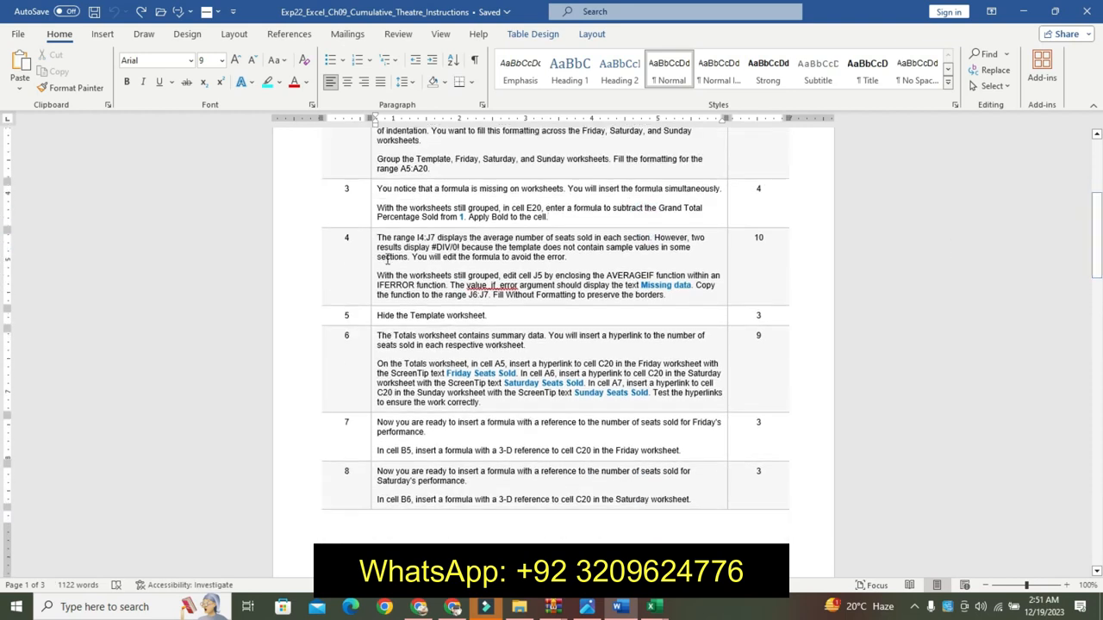
{"action": "left_click_drag", "start_coordinate": [389, 275], "coordinate": [665, 295]}
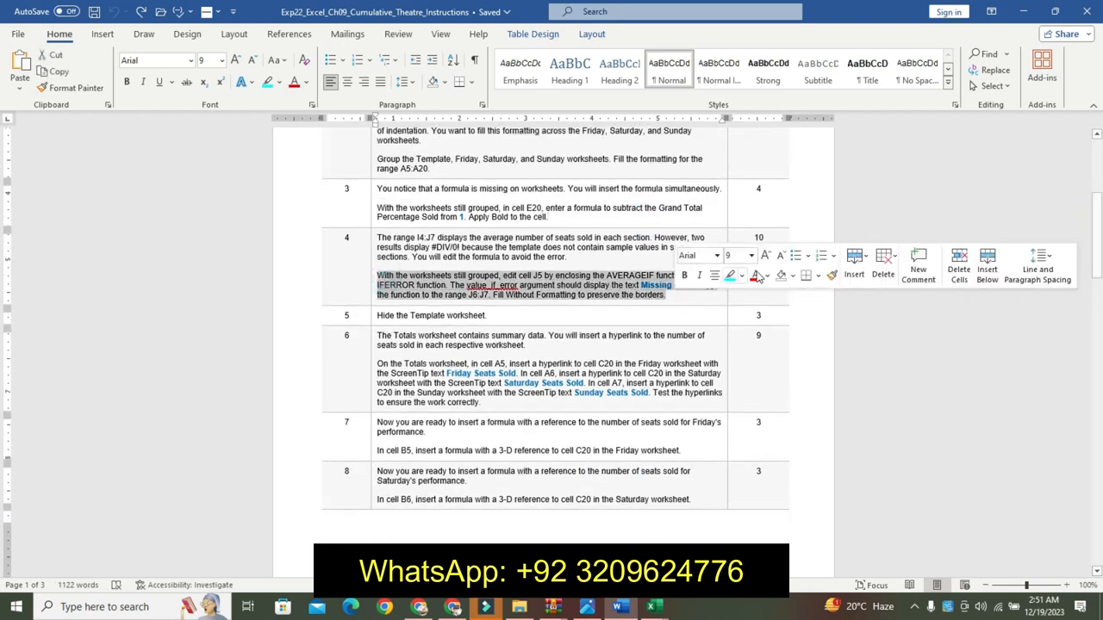
{"action": "left_click", "coordinate": [766, 259]}
{"action": "left_click", "coordinate": [766, 259]}
{"action": "left_click", "coordinate": [684, 275]}
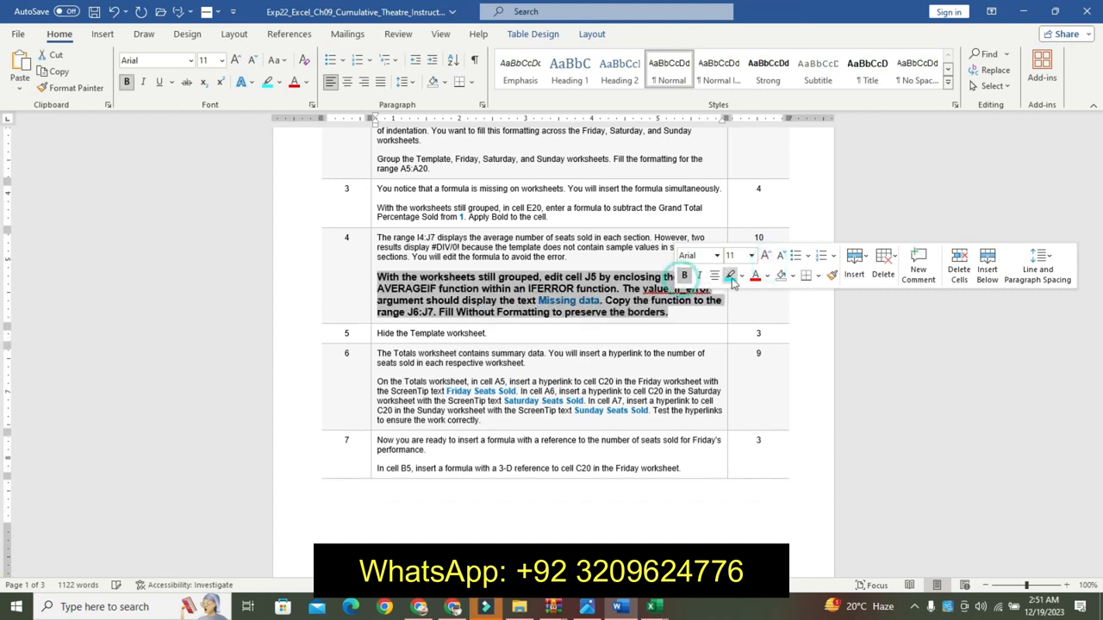
{"action": "left_click", "coordinate": [730, 276]}
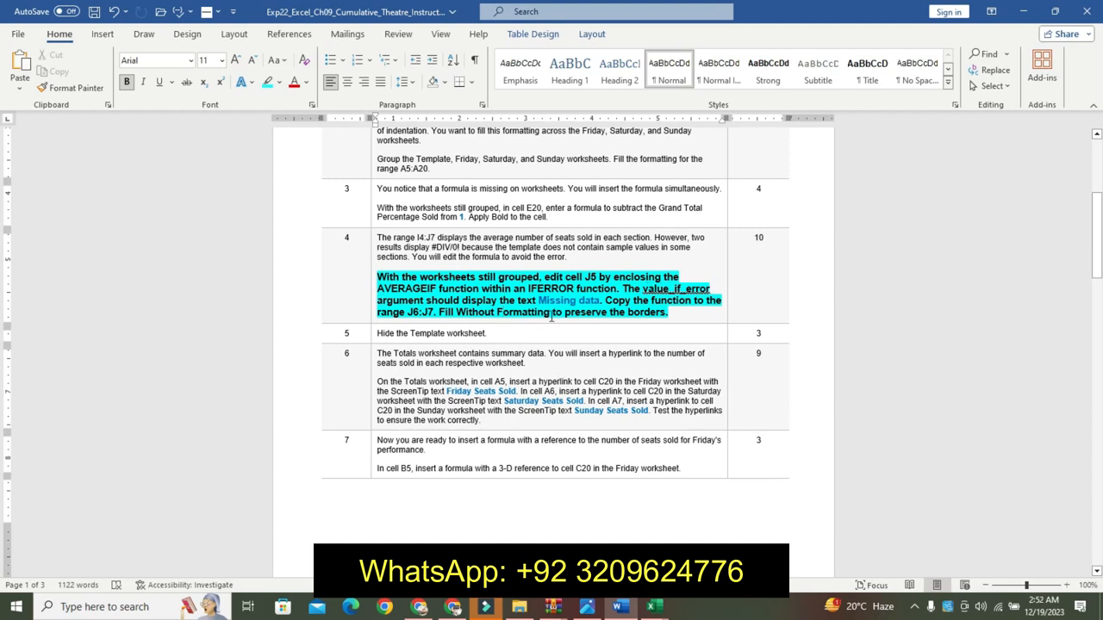
Switch to the grouped theatre workbook in Excel and replace AVERAGEIF with IFERROR in cell J5's formula
{"action": "mouse_move", "coordinate": [652, 612]}
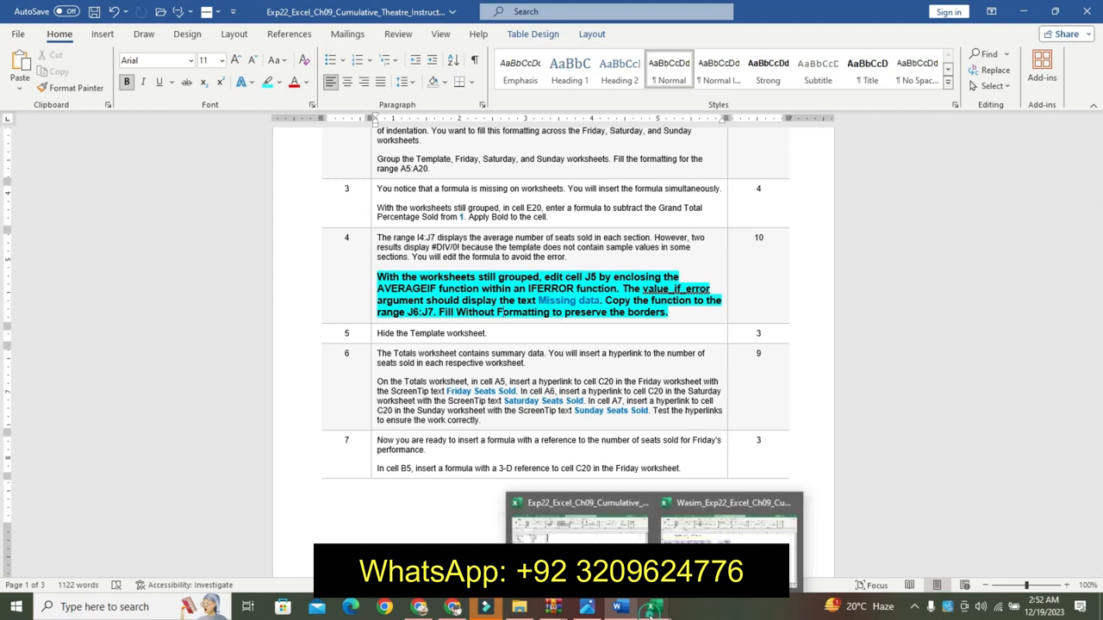
{"action": "left_click", "coordinate": [685, 538]}
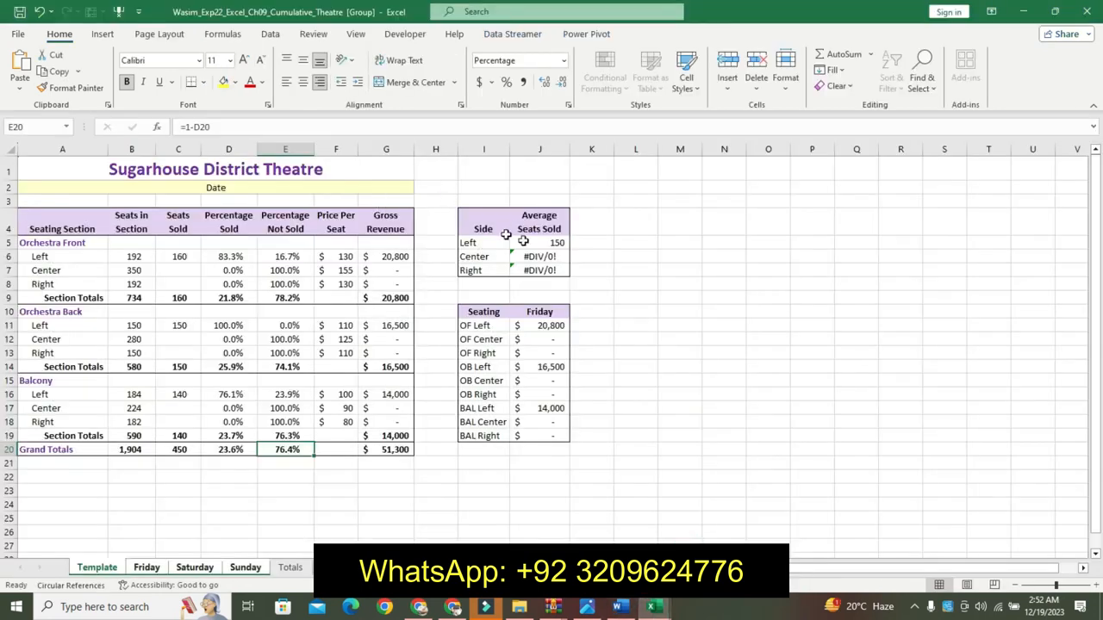
{"action": "left_click", "coordinate": [549, 243]}
{"action": "left_click_drag", "start_coordinate": [237, 128], "coordinate": [194, 127]}
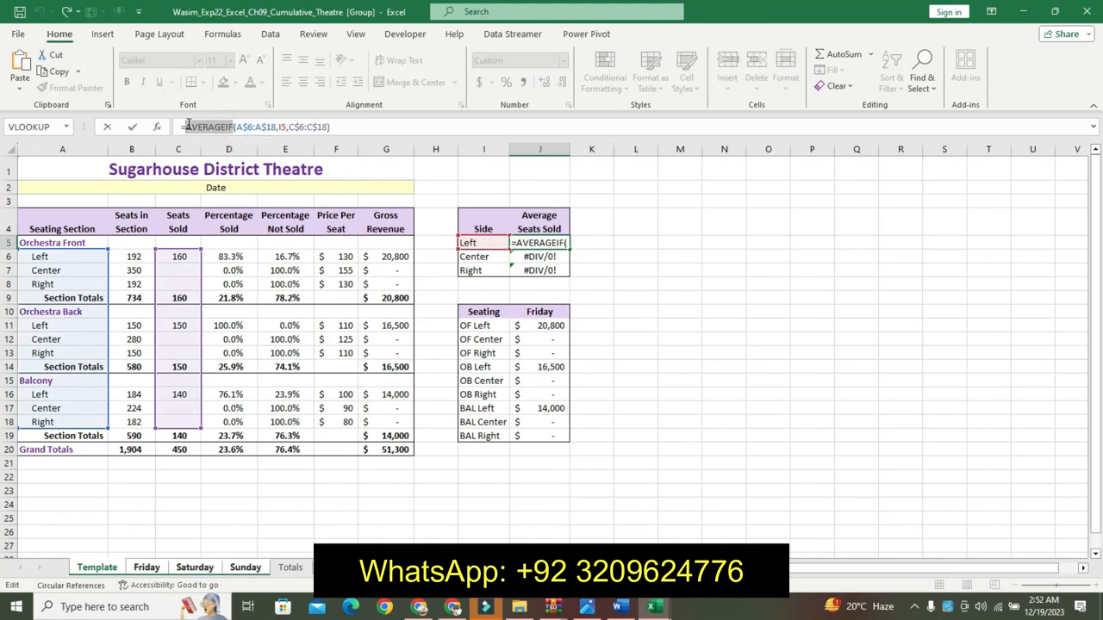
{"action": "type", "text": "I"}
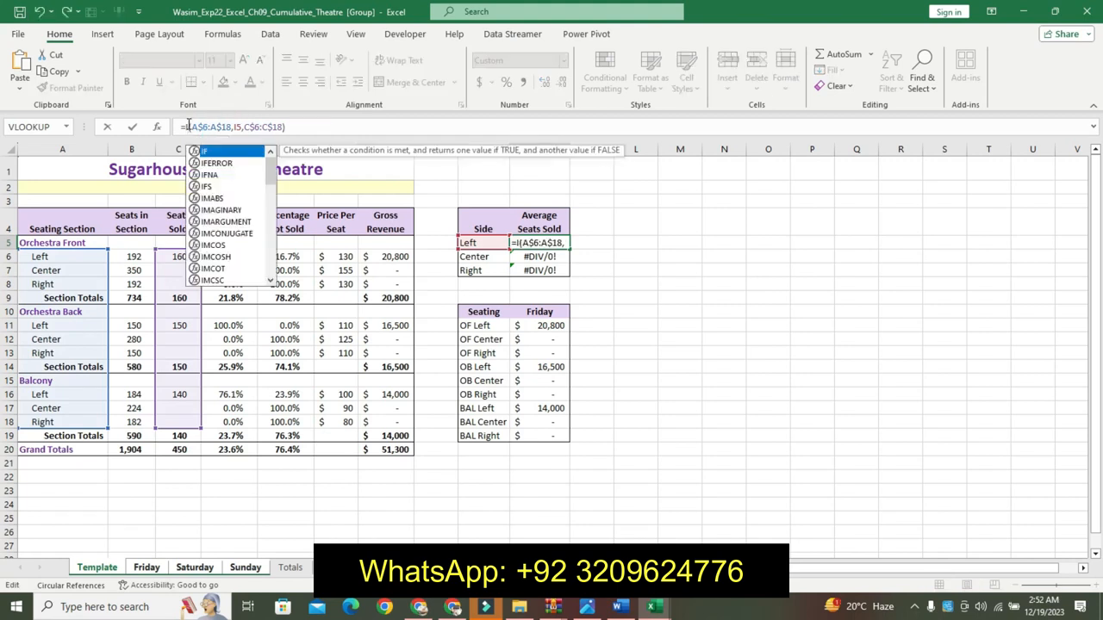
{"action": "double_click", "coordinate": [219, 164]}
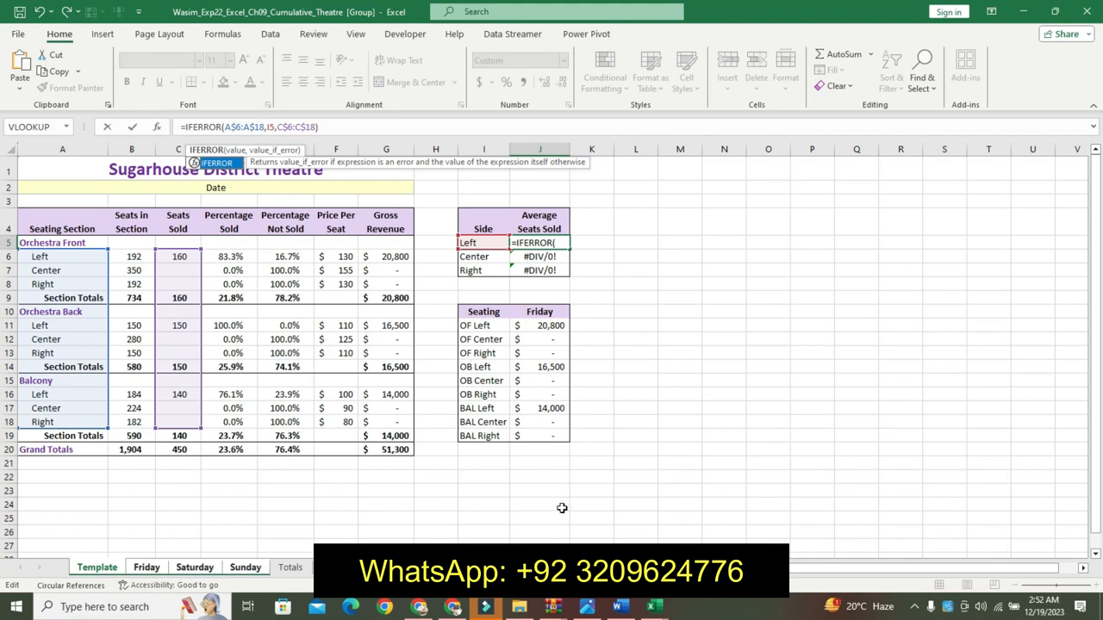
Recheck step 4 in the Word instructions and try to enter J5's IFERROR formula in the Excel workbook
{"action": "left_click", "coordinate": [616, 608]}
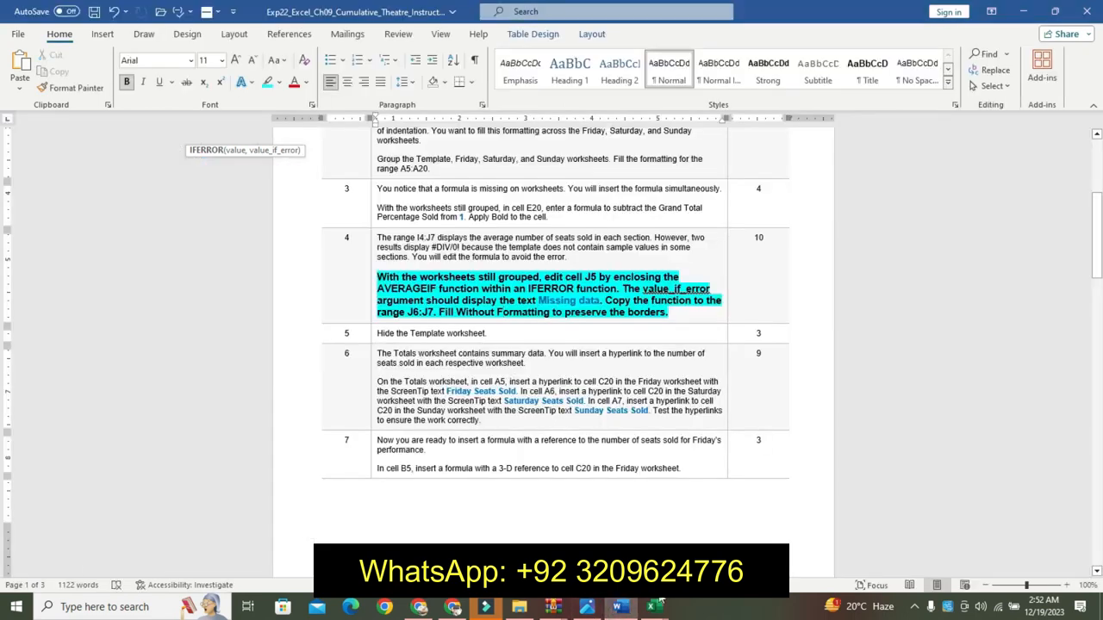
{"action": "mouse_move", "coordinate": [668, 601]}
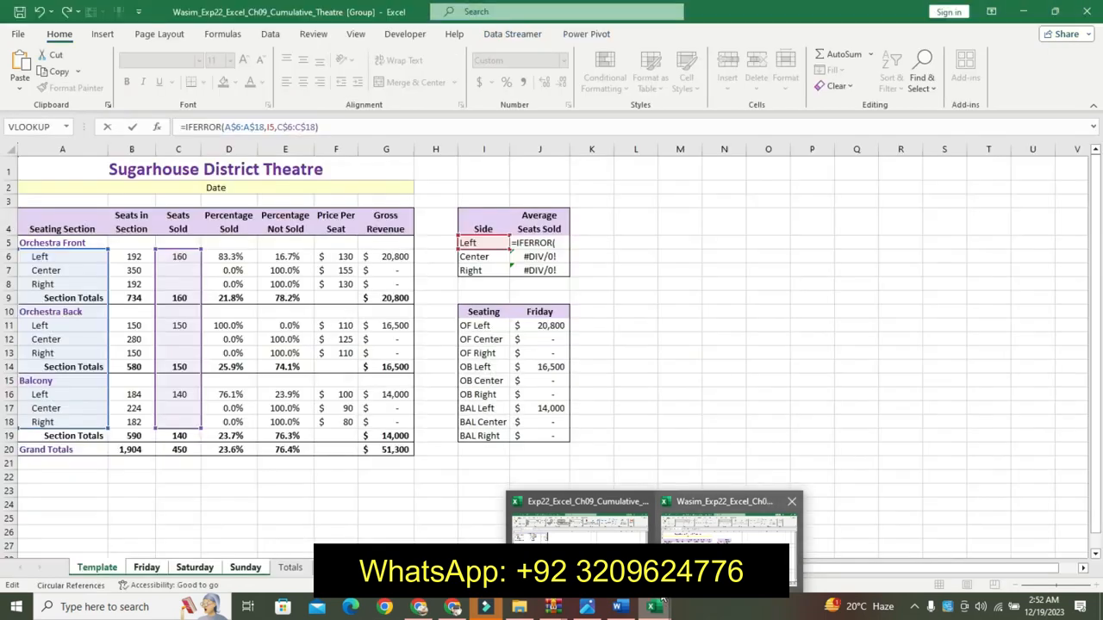
{"action": "left_click", "coordinate": [726, 526]}
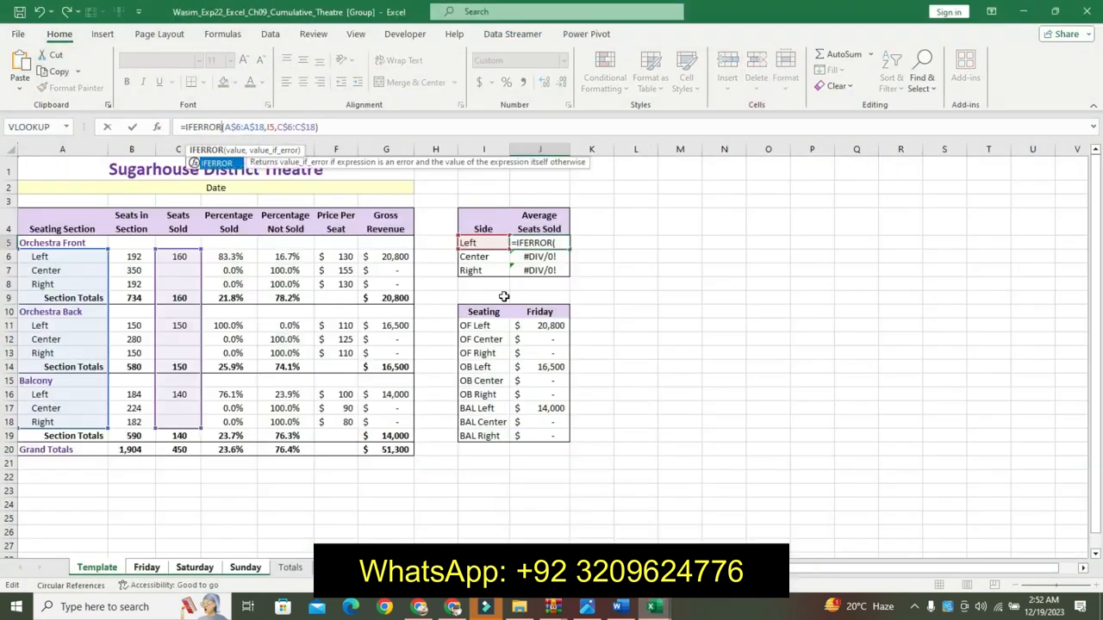
{"action": "key", "text": "Return"}
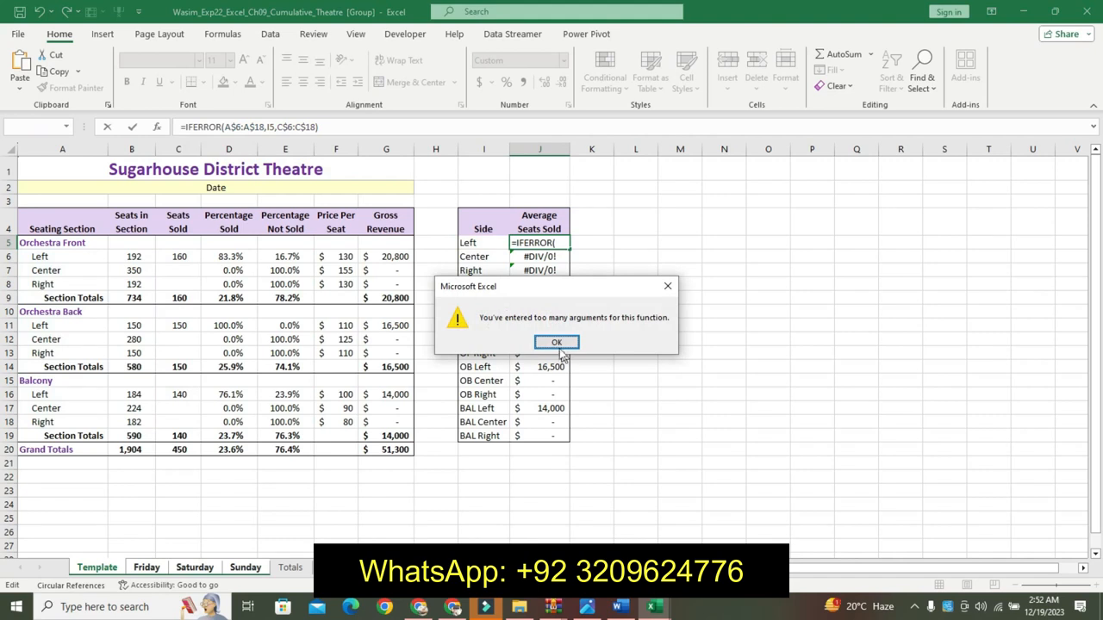
{"action": "left_click", "coordinate": [557, 342]}
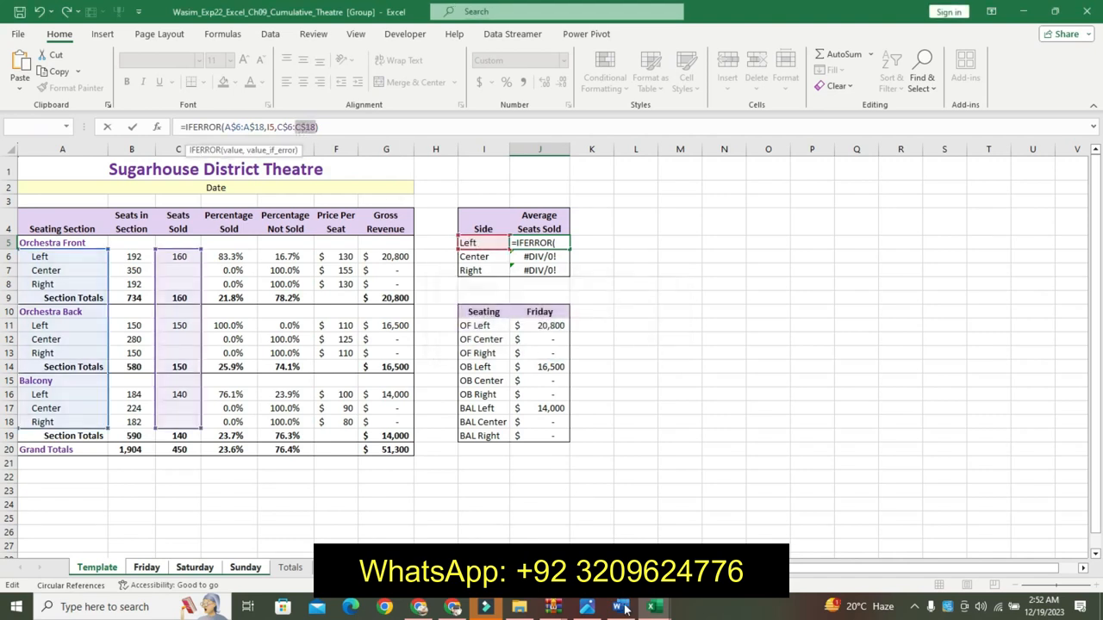
Copy the text Missing data from step 4 of the Word instructions and return to the Excel workbook
{"action": "left_click", "coordinate": [622, 607]}
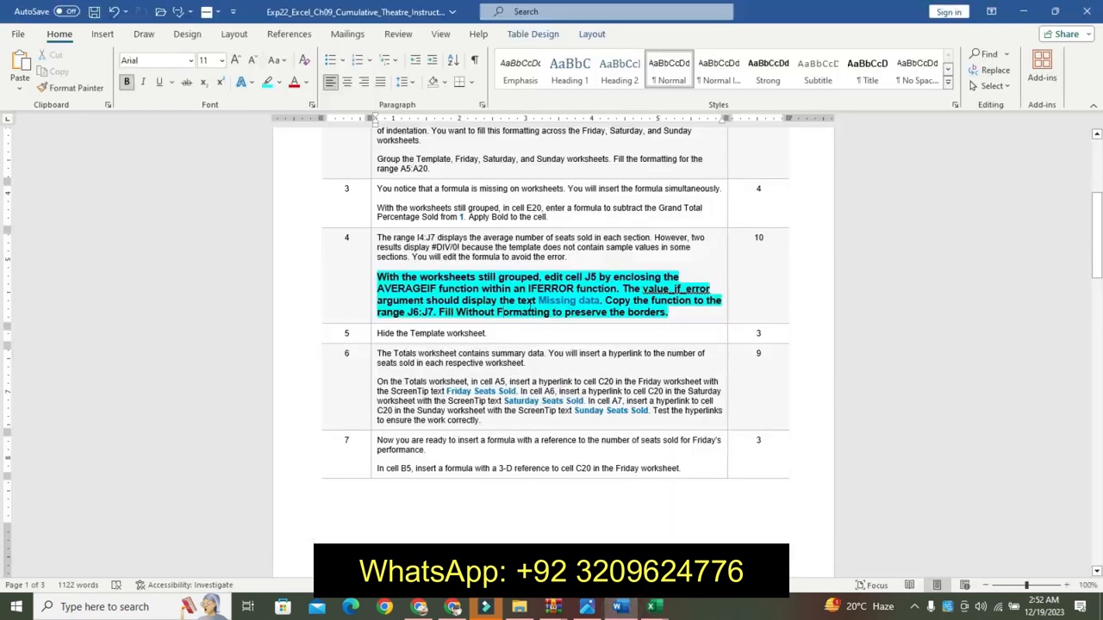
{"action": "left_click", "coordinate": [537, 302]}
{"action": "double_click", "coordinate": [550, 301]}
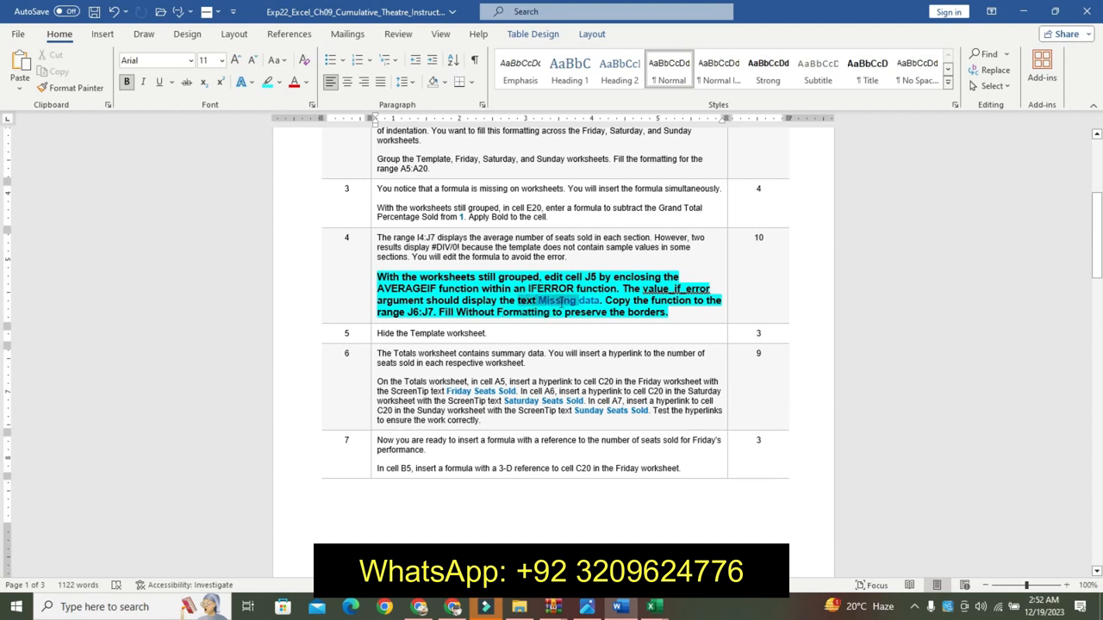
{"action": "left_click", "coordinate": [549, 301]}
{"action": "left_click_drag", "start_coordinate": [540, 301], "coordinate": [594, 302]}
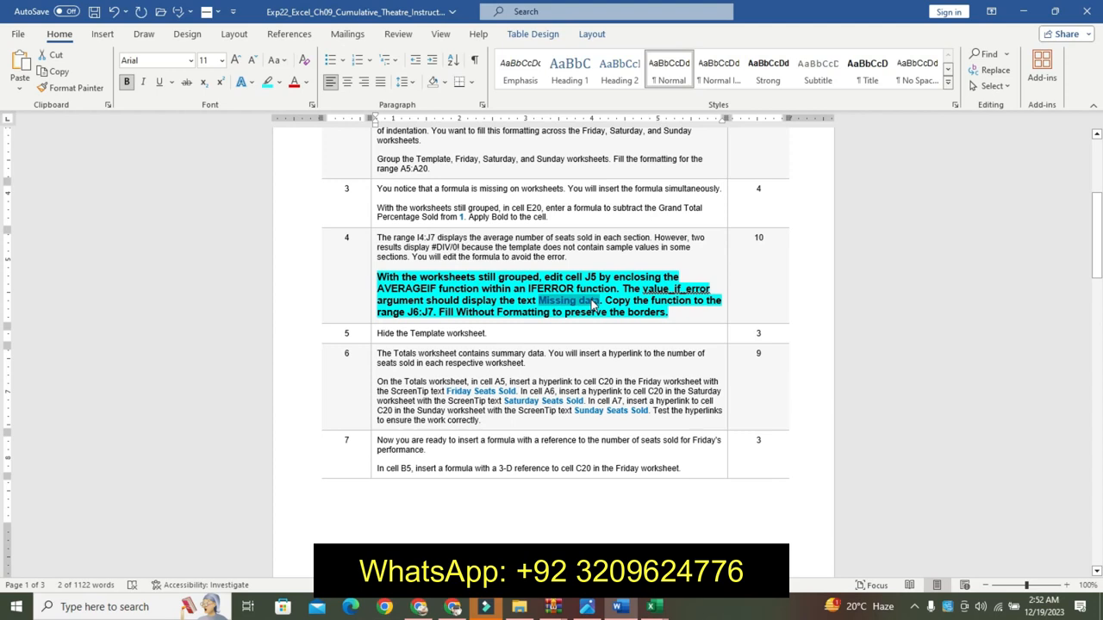
{"action": "left_click", "coordinate": [658, 613]}
{"action": "left_click", "coordinate": [696, 556]}
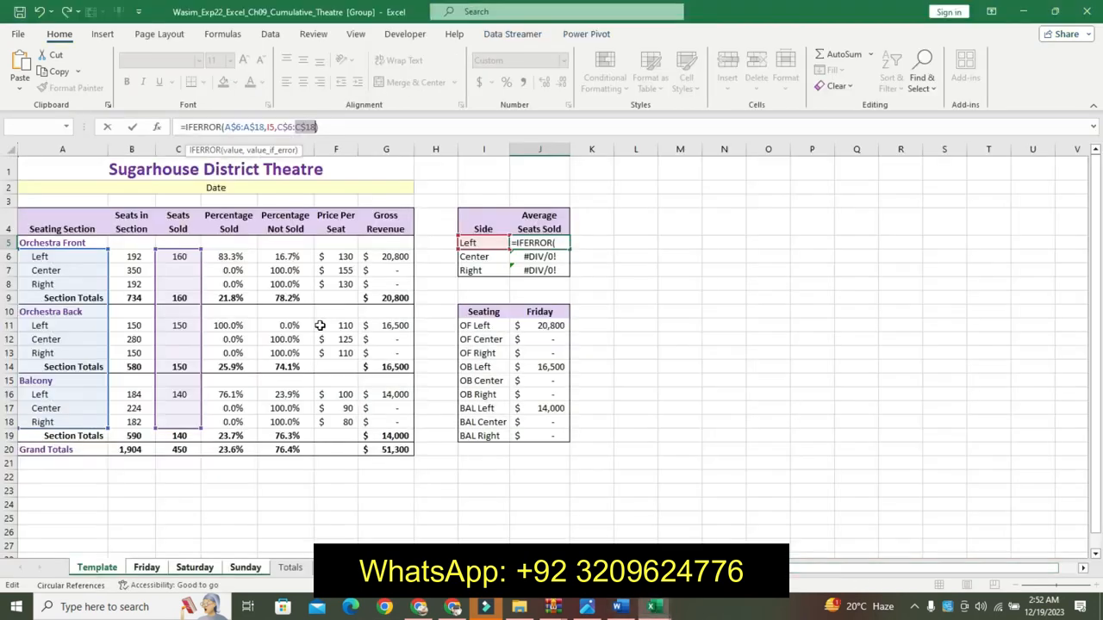
Try to set the Value_if_error argument of J5's IFERROR function to Missing data
{"action": "left_click", "coordinate": [155, 127]}
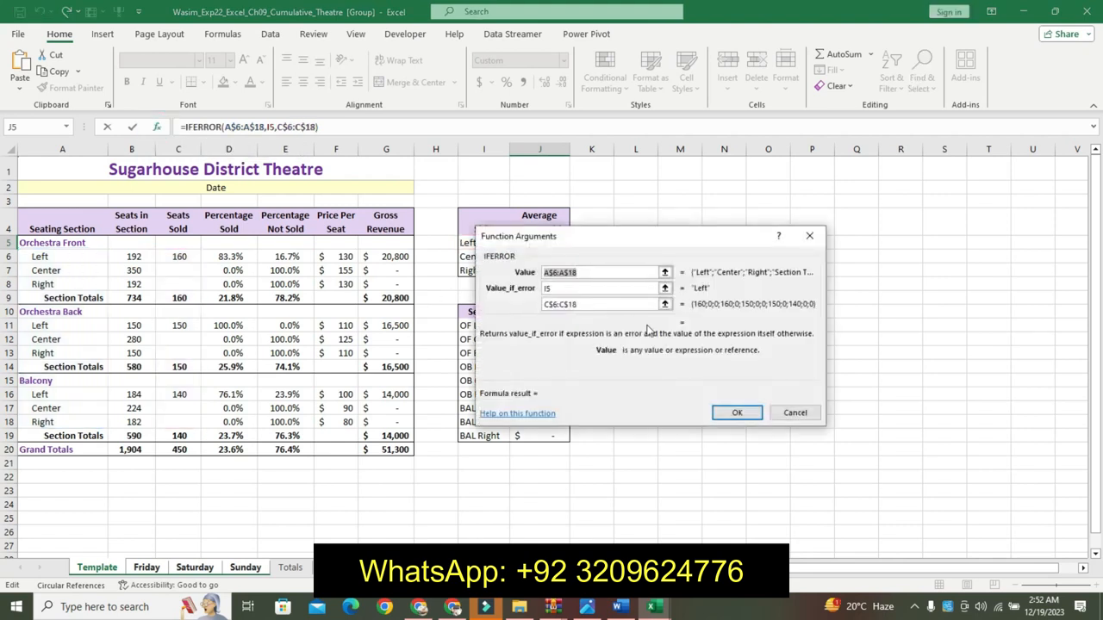
{"action": "left_click_drag", "start_coordinate": [600, 284], "coordinate": [538, 289]}
{"action": "type", "text": "Missing data"}
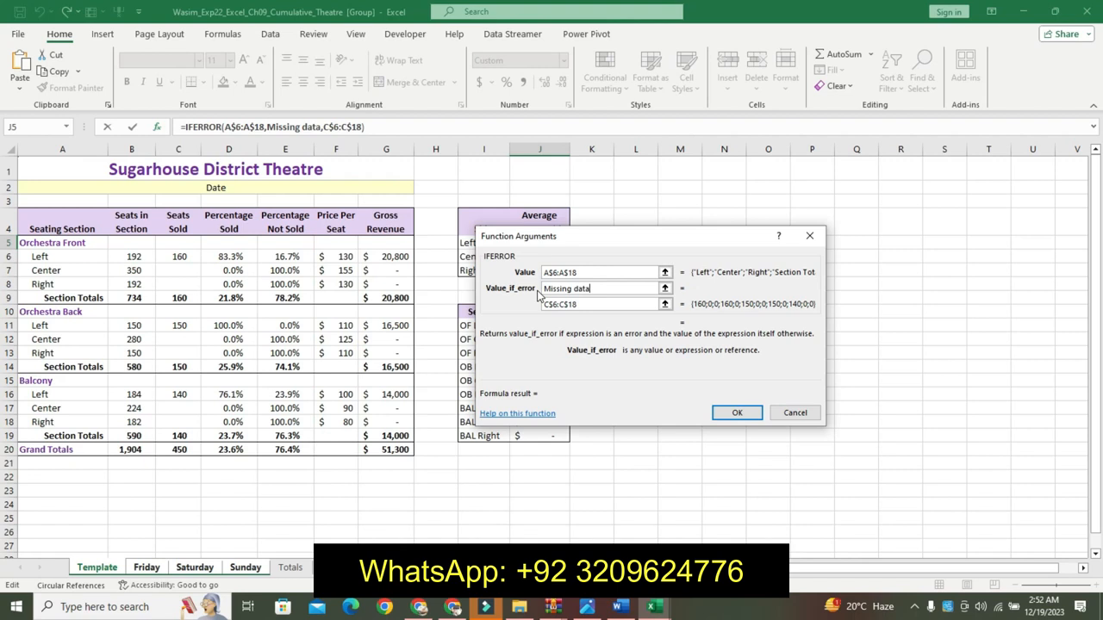
{"action": "left_click", "coordinate": [743, 415]}
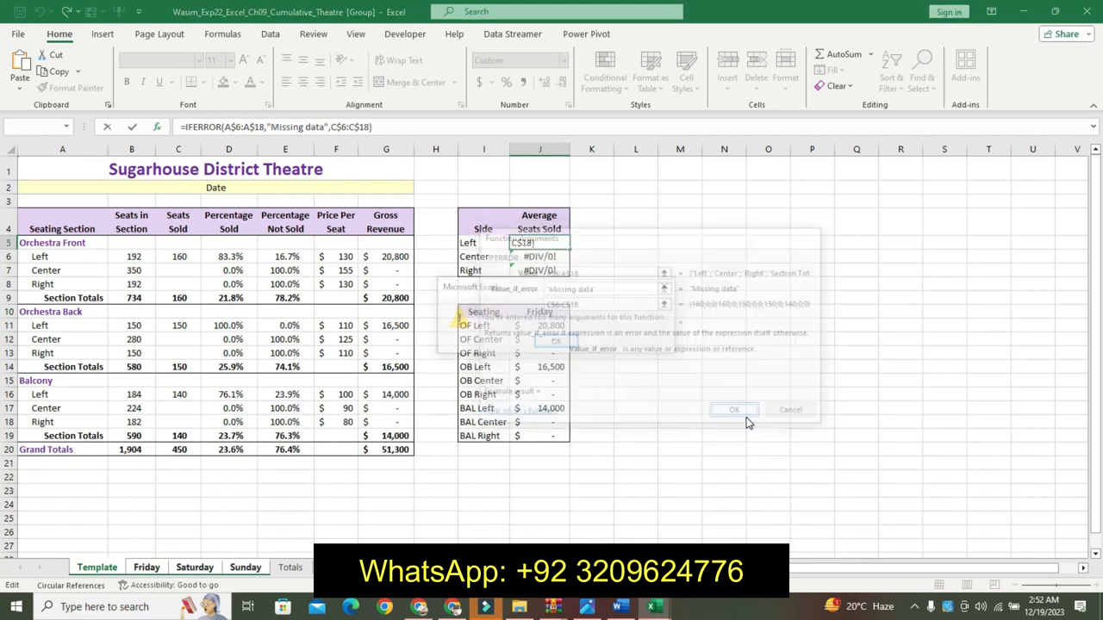
{"action": "left_click", "coordinate": [556, 342]}
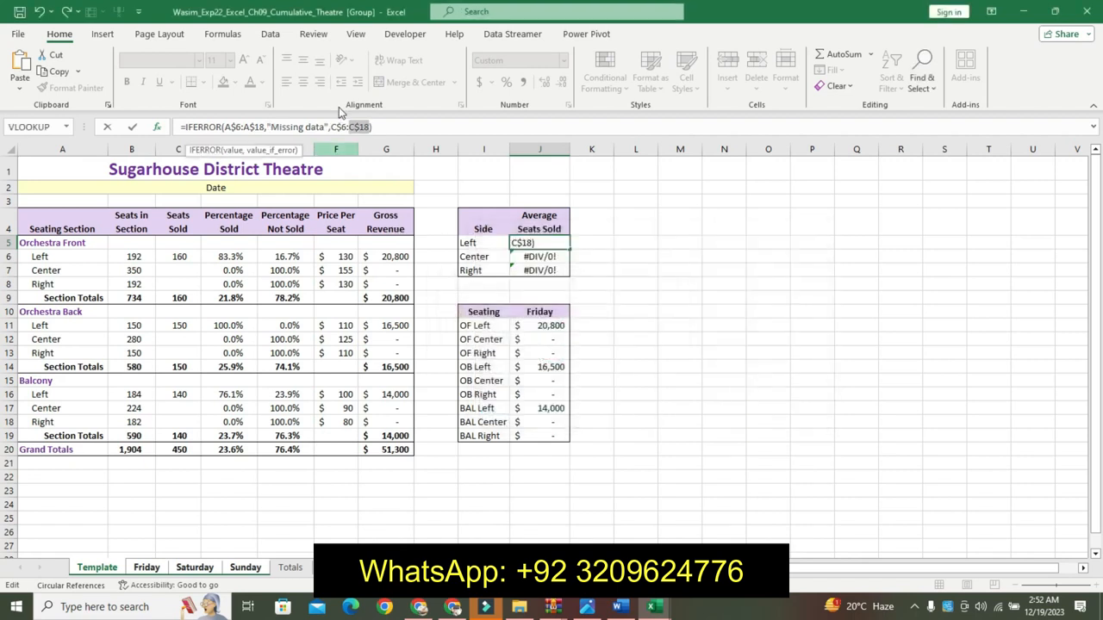
Replace the text Missing data inside the quotation marks of J5's formula with I7
{"action": "left_click_drag", "start_coordinate": [325, 126], "coordinate": [270, 126]}
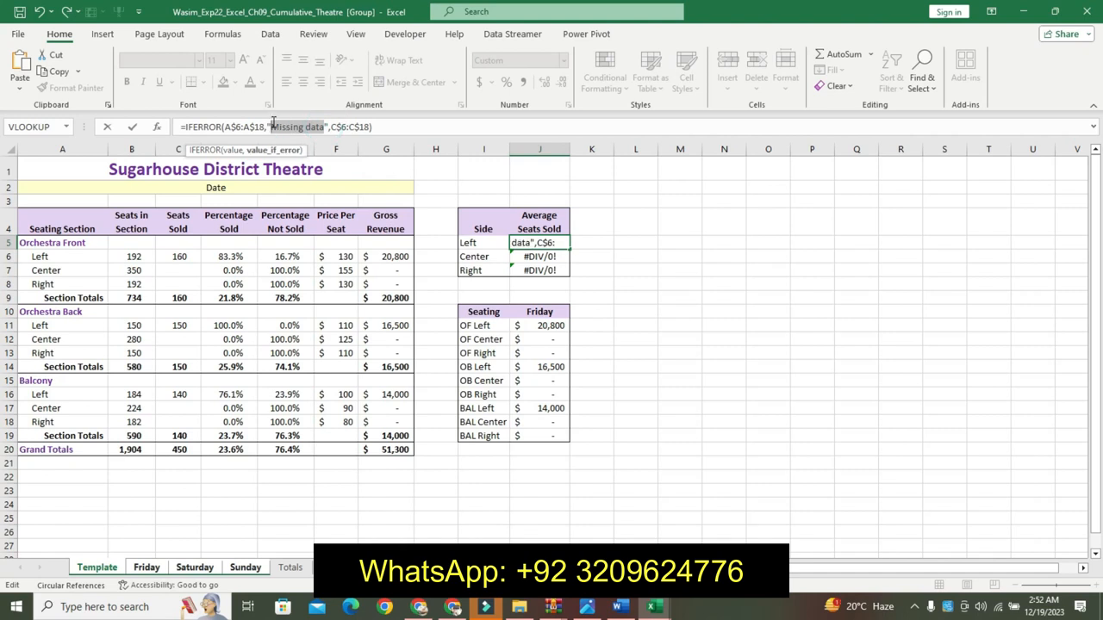
{"action": "left_click", "coordinate": [488, 249]}
{"action": "left_click", "coordinate": [557, 342]}
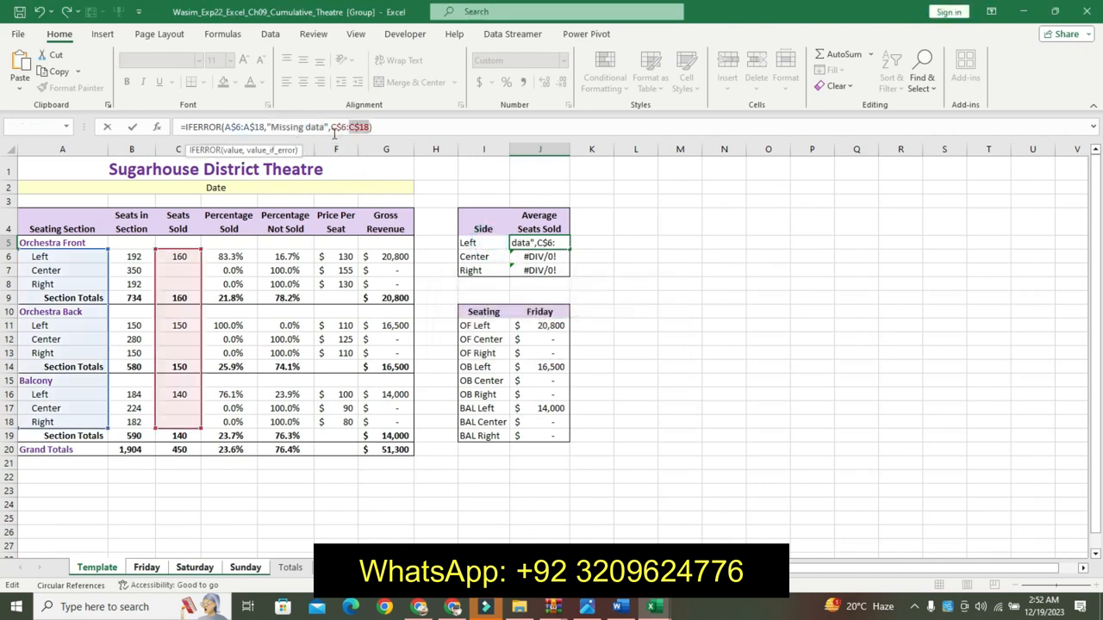
{"action": "left_click_drag", "start_coordinate": [320, 127], "coordinate": [276, 127]}
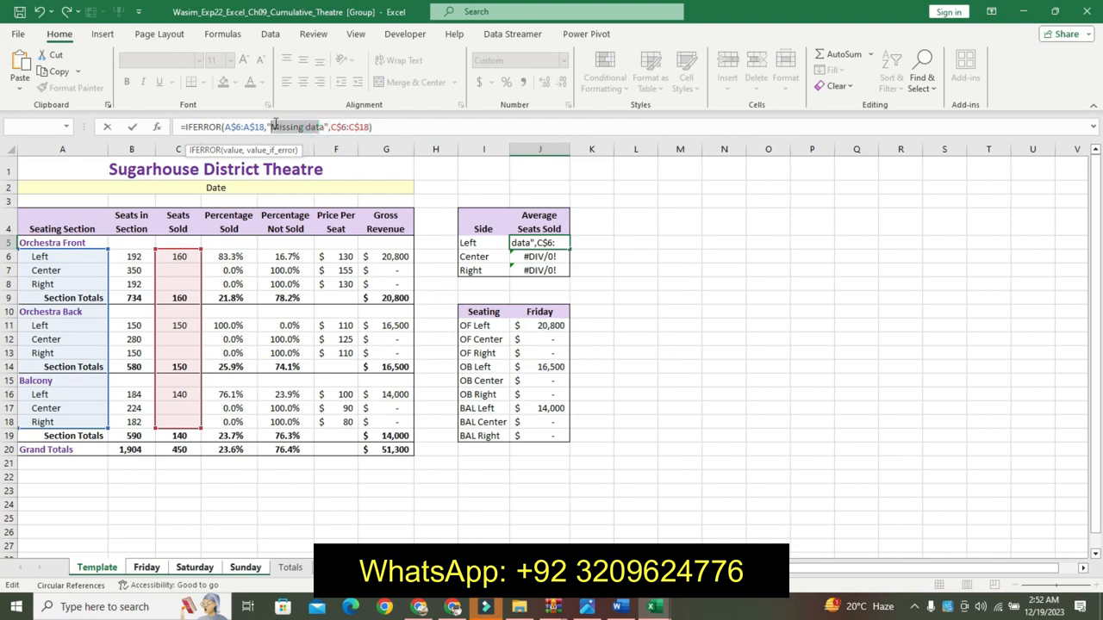
{"action": "type", "text": "I"}
{"action": "left_click", "coordinate": [277, 126]}
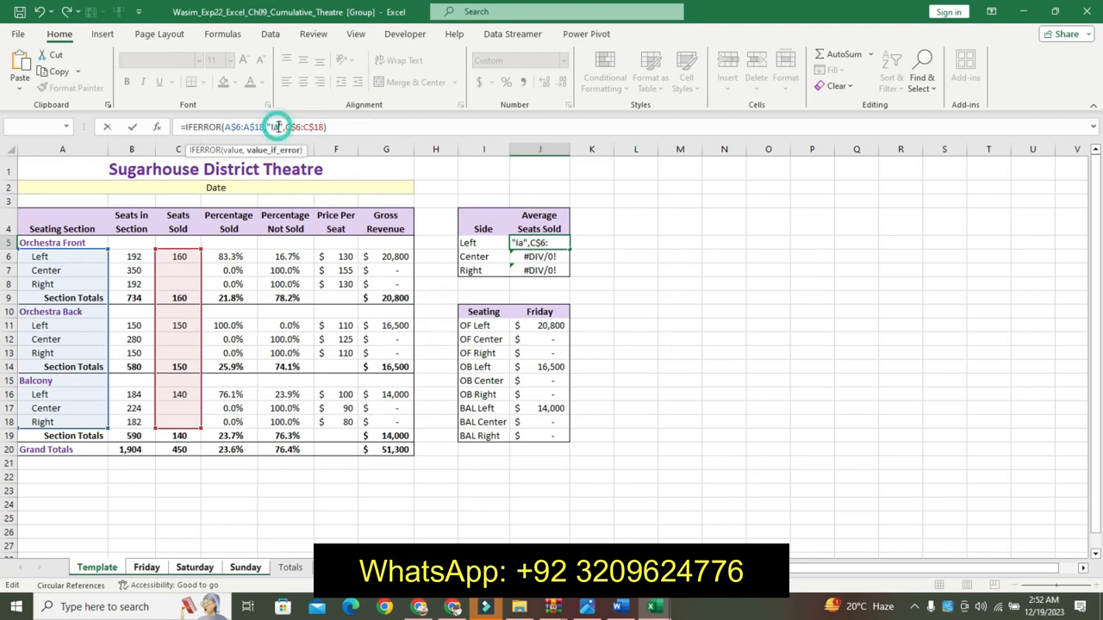
{"action": "key", "text": "BackSpace"}
{"action": "type", "text": "7\","}
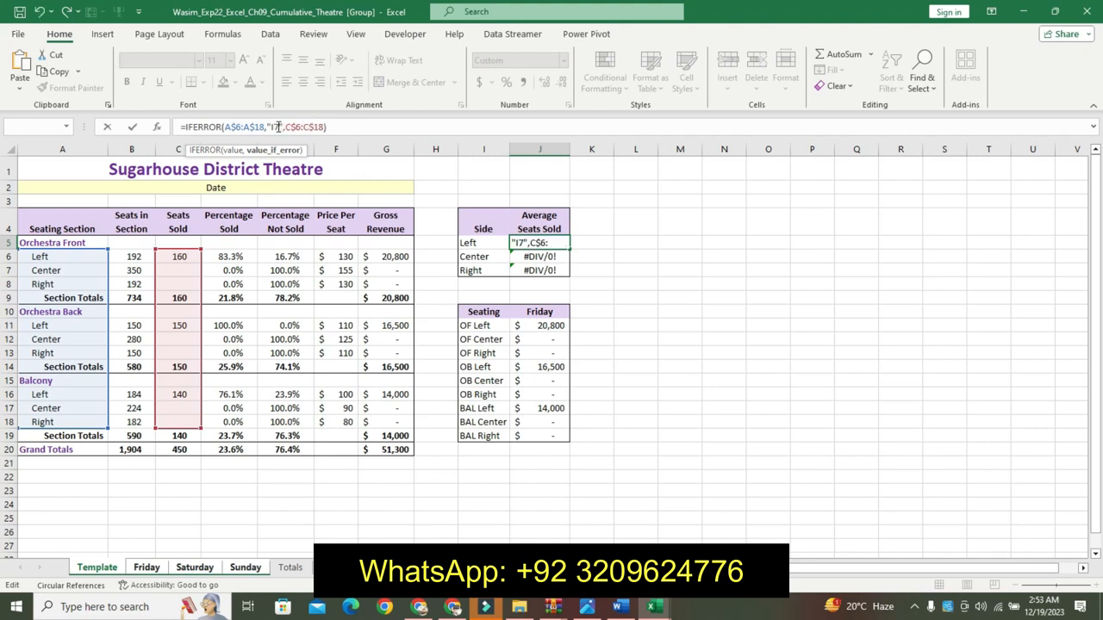
{"action": "key", "text": "BackSpace"}
{"action": "type", "text": "a"}
Glance at step 4 in the Word instructions and change the quoted I7 in J5's Excel formula to I5
{"action": "left_click", "coordinate": [617, 606]}
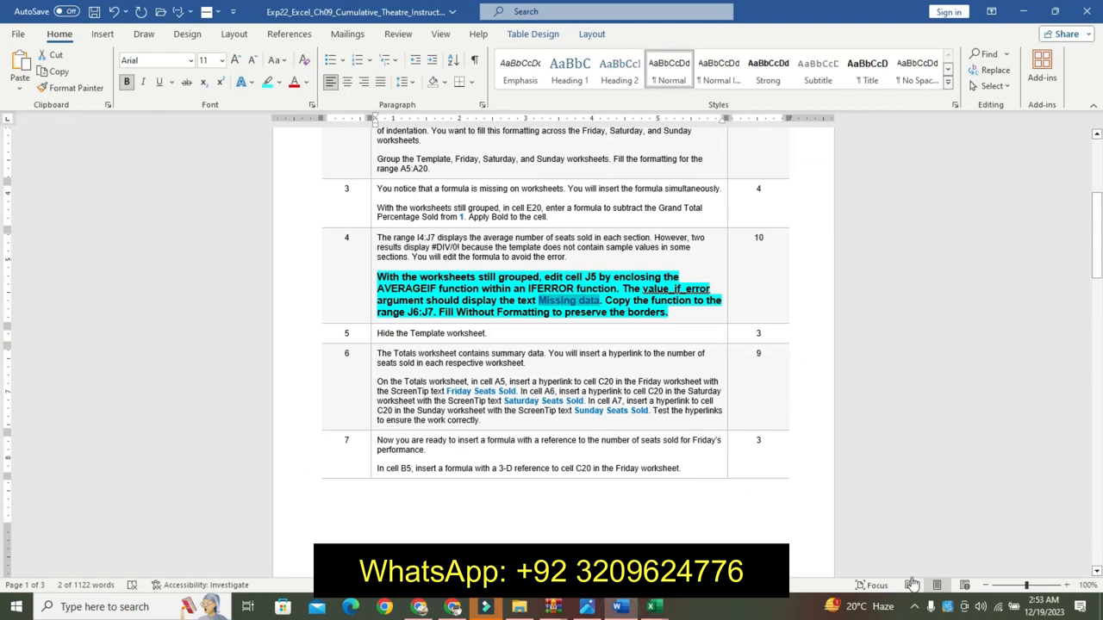
{"action": "key", "text": "alt+Tab"}
{"action": "left_click", "coordinate": [279, 127]}
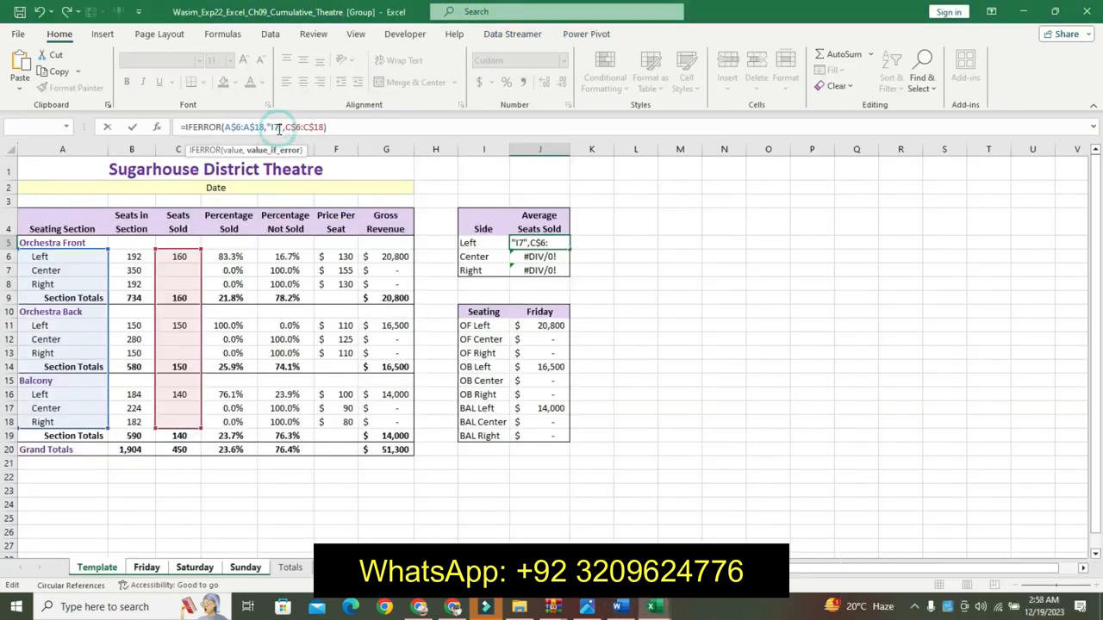
{"action": "key", "text": "BackSpace"}
{"action": "type", "text": "5"}
Append "Missing data" in quotation marks after the closing parenthesis of J5's formula and try to enter it
{"action": "left_click", "coordinate": [336, 127]}
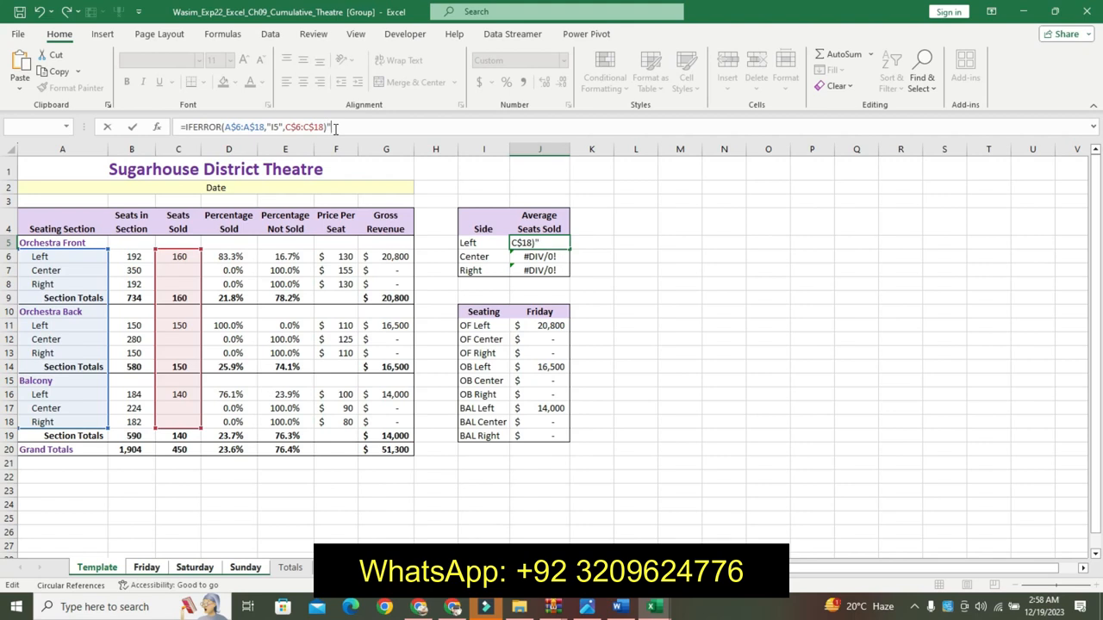
{"action": "type", "text": "\"Missing data\""}
{"action": "key", "text": "Return"}
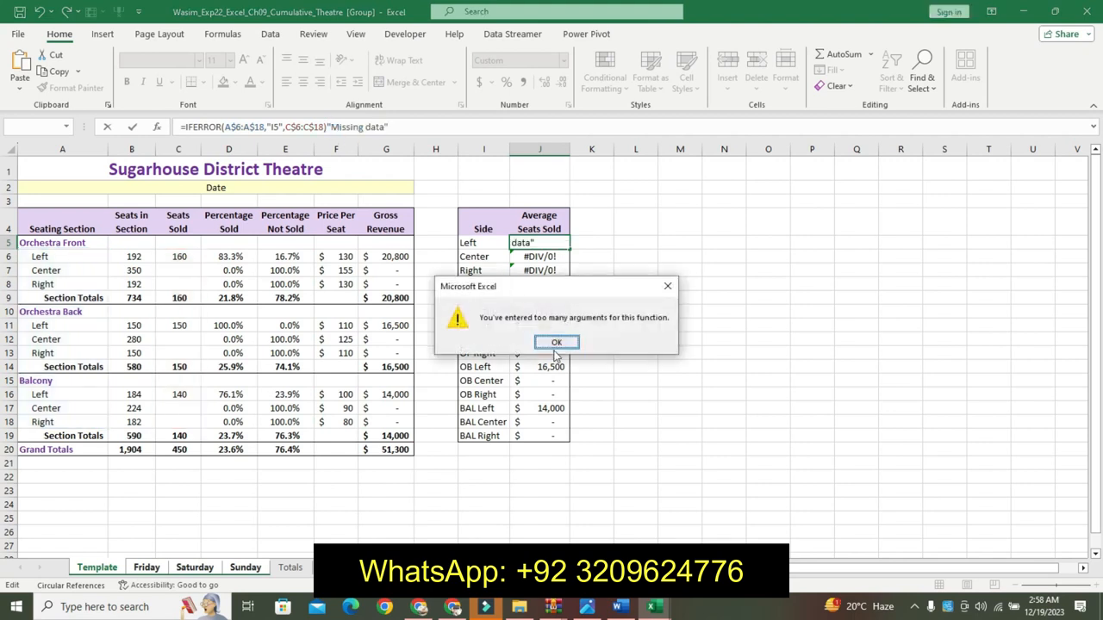
{"action": "left_click", "coordinate": [556, 344]}
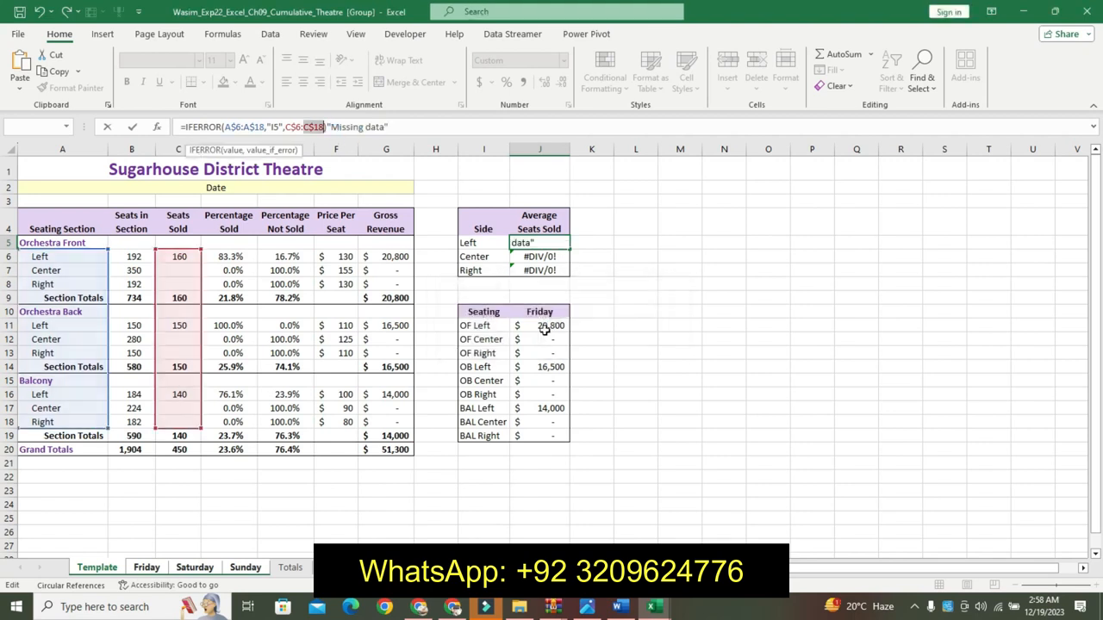
Remove the quotation marks around I5 in J5's formula so it is a cell reference
{"action": "left_click", "coordinate": [329, 127]}
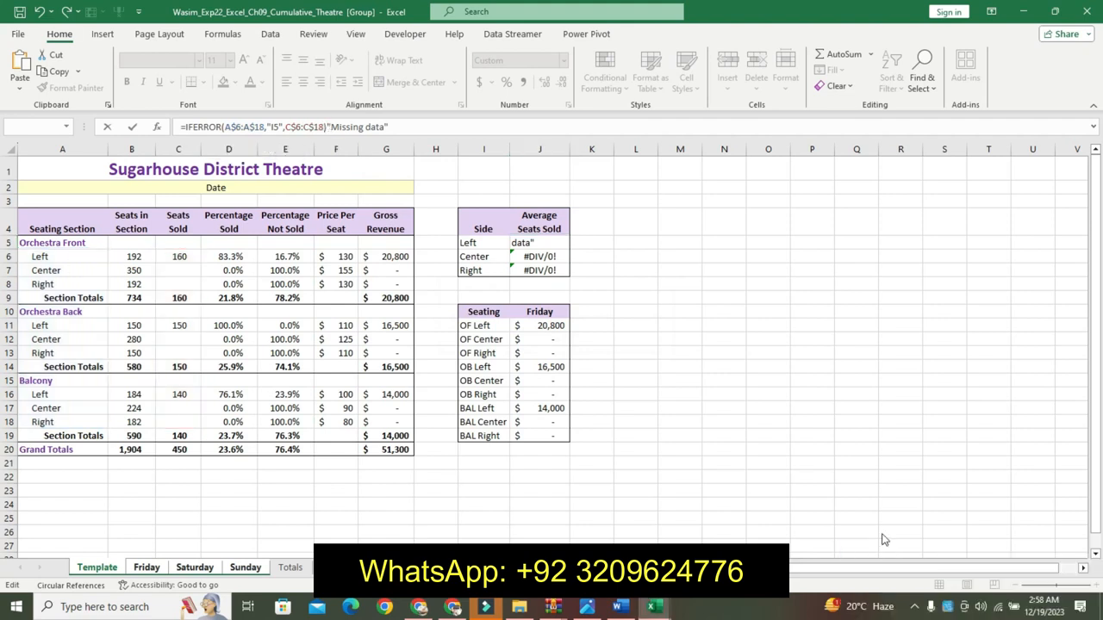
{"action": "left_click", "coordinate": [282, 126]}
{"action": "type", "text": ","}
{"action": "left_click", "coordinate": [400, 126]}
{"action": "left_click", "coordinate": [460, 129]}
{"action": "double_click", "coordinate": [314, 127]}
{"action": "left_click", "coordinate": [295, 130]}
{"action": "left_click", "coordinate": [282, 127]}
{"action": "left_click", "coordinate": [281, 127]}
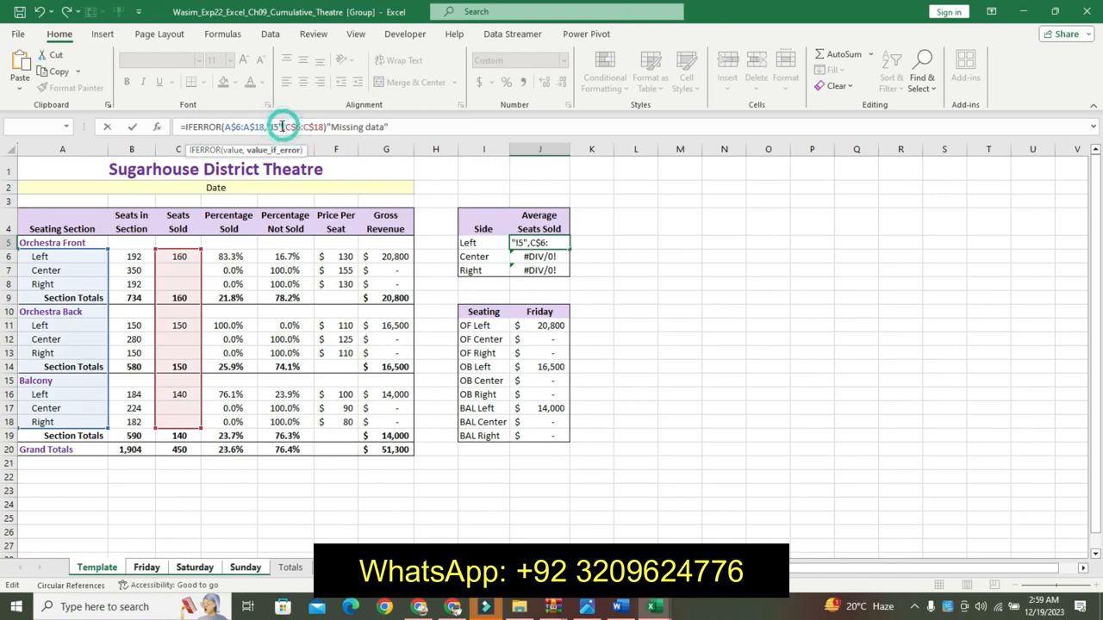
{"action": "key", "text": "Delete"}
{"action": "left_click", "coordinate": [270, 127]}
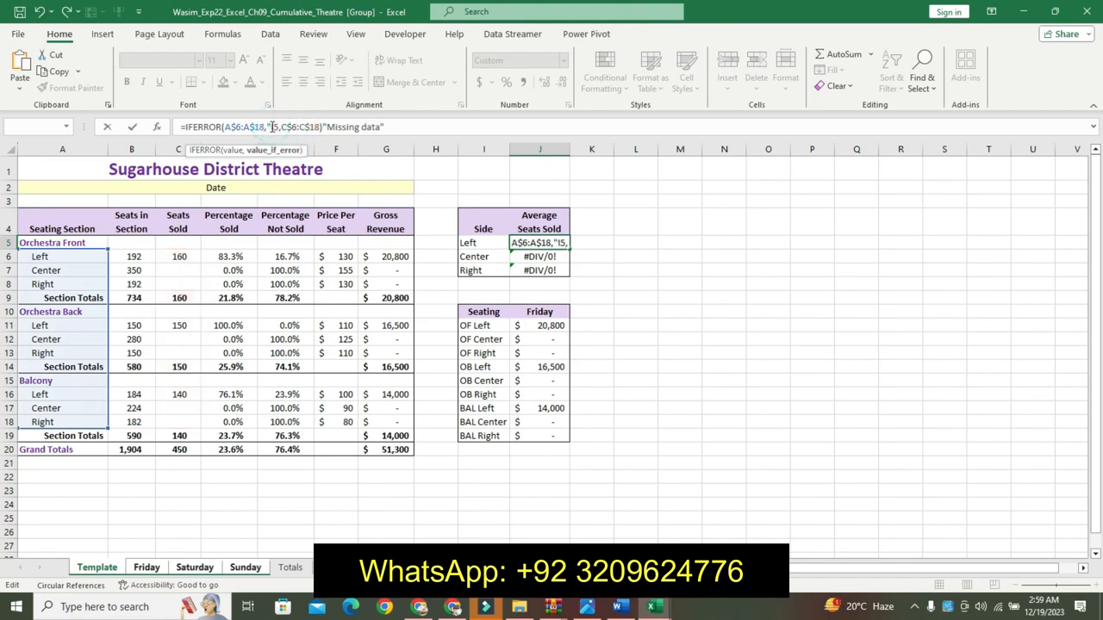
{"action": "key", "text": "BackSpace"}
Insert a comma between the closing parenthesis and "Missing data" in J5's formula and try to enter it
{"action": "left_click", "coordinate": [317, 127]}
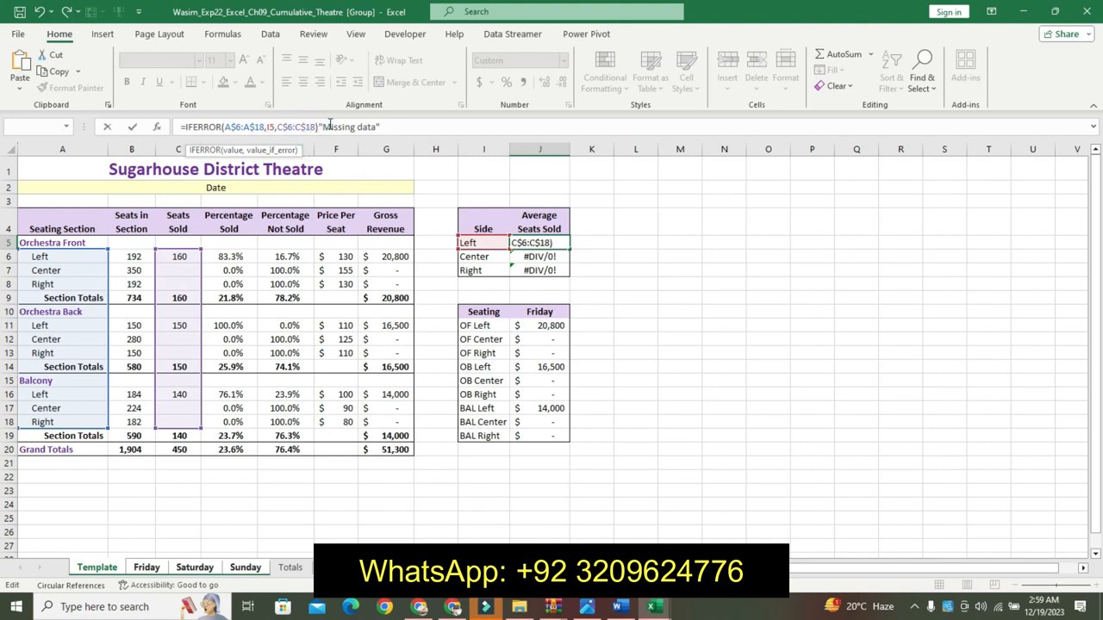
{"action": "left_click", "coordinate": [320, 127]}
{"action": "type", "text": ","}
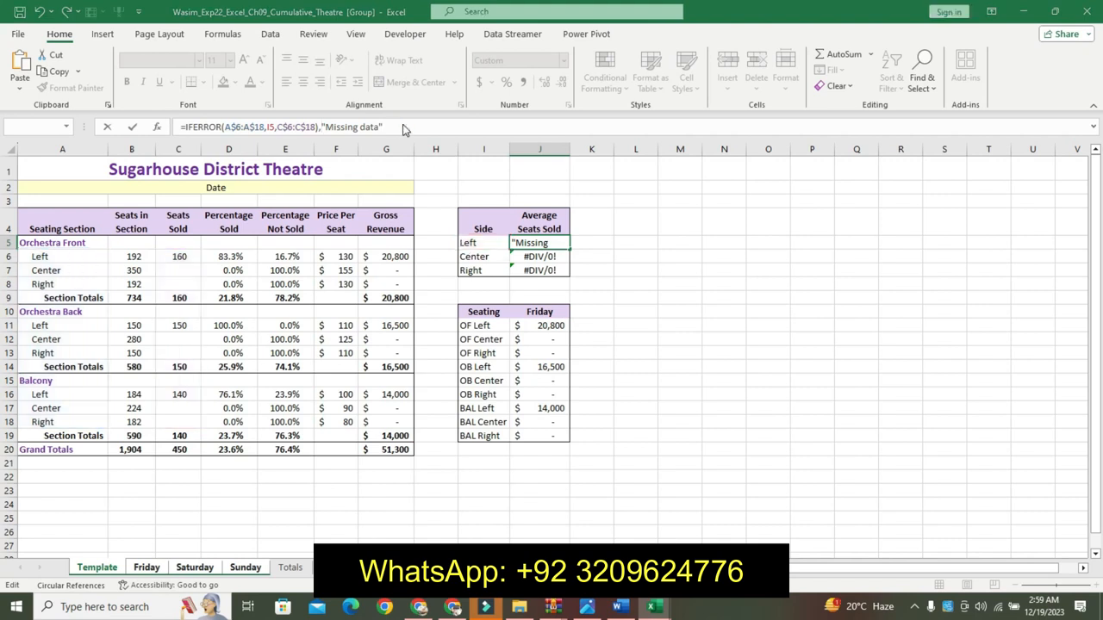
{"action": "key", "text": "Return"}
{"action": "left_click", "coordinate": [556, 341]}
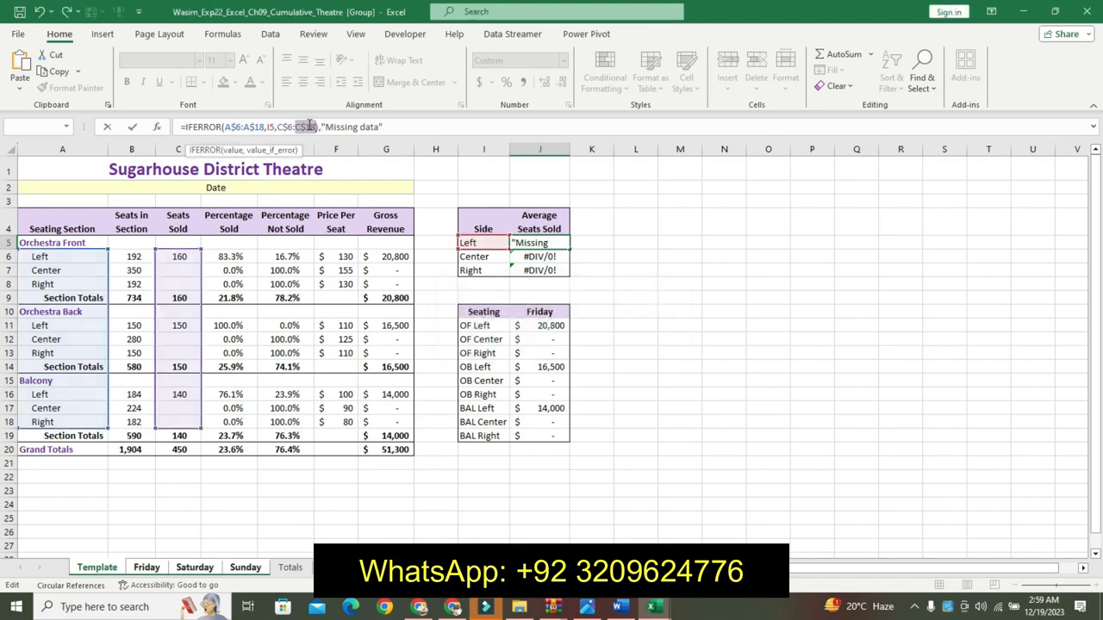
Insert the AVERAGE function before the A$6:A$18 range inside J5's IFERROR formula
{"action": "left_click", "coordinate": [223, 126]}
{"action": "left_click", "coordinate": [225, 126]}
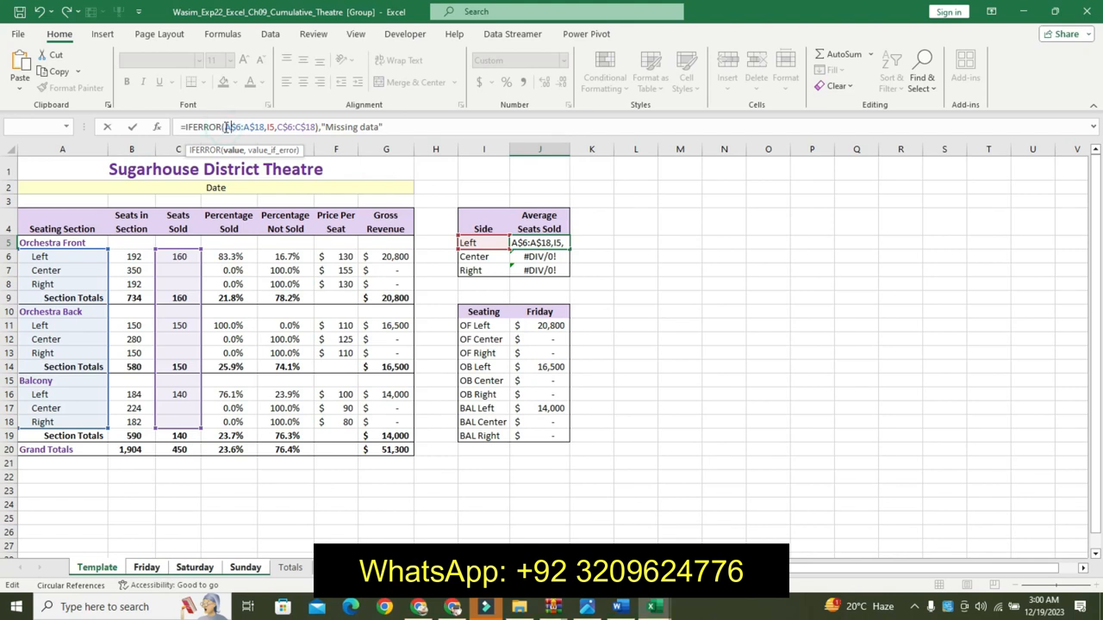
{"action": "type", "text": "A"}
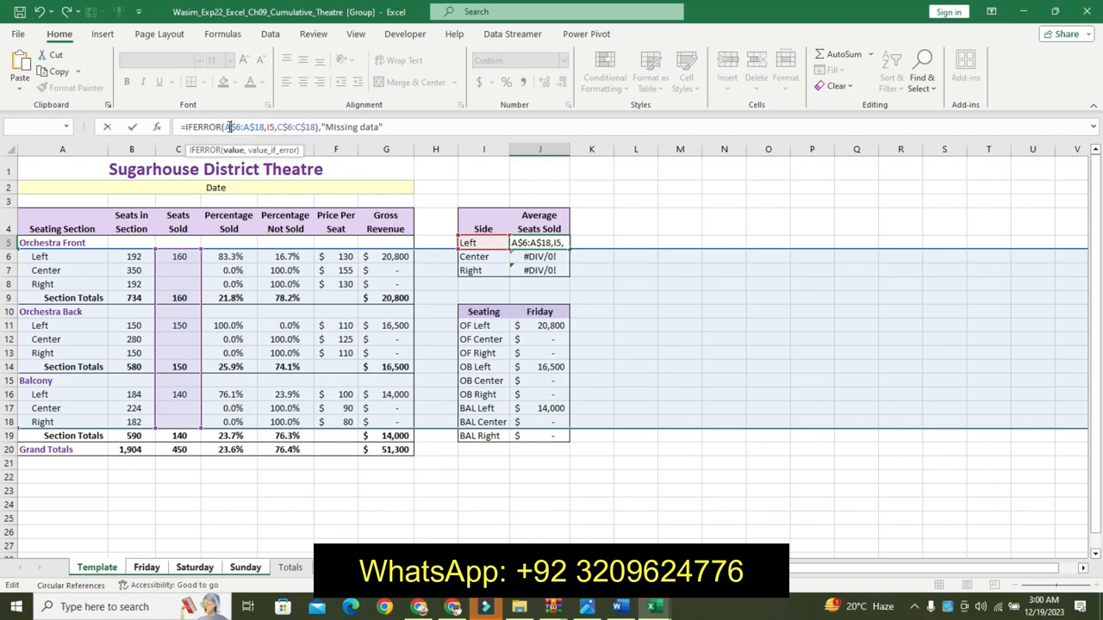
{"action": "type", "text": "AAVAA"}
{"action": "key", "text": "BackSpace"}
{"action": "key", "text": "BackSpace"}
{"action": "key", "text": "BackSpace"}
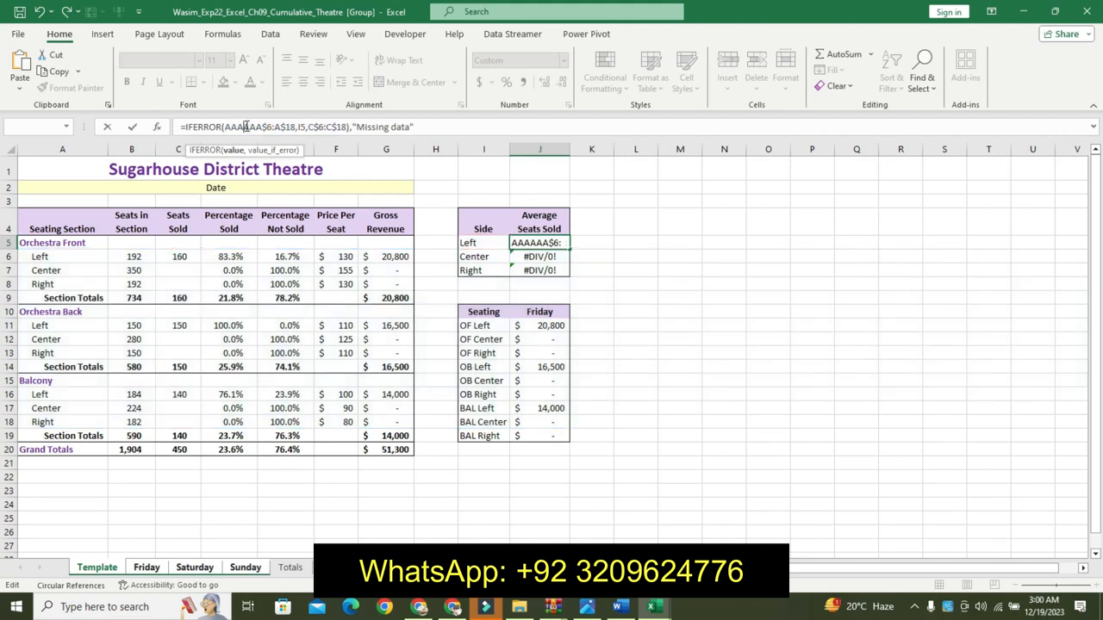
{"action": "type", "text": "V"}
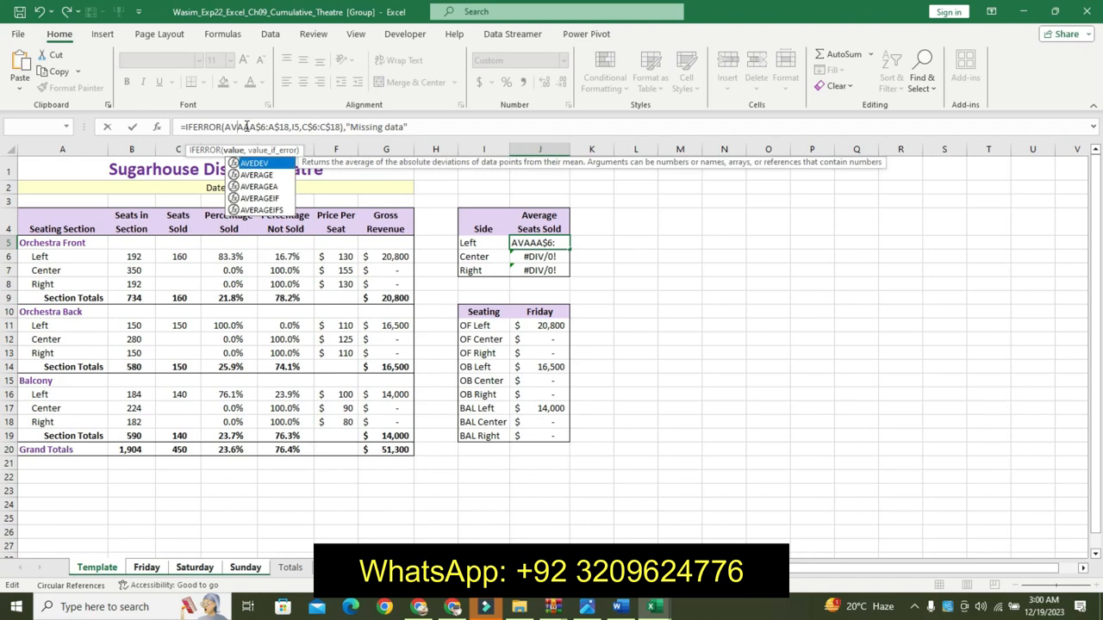
{"action": "double_click", "coordinate": [267, 175]}
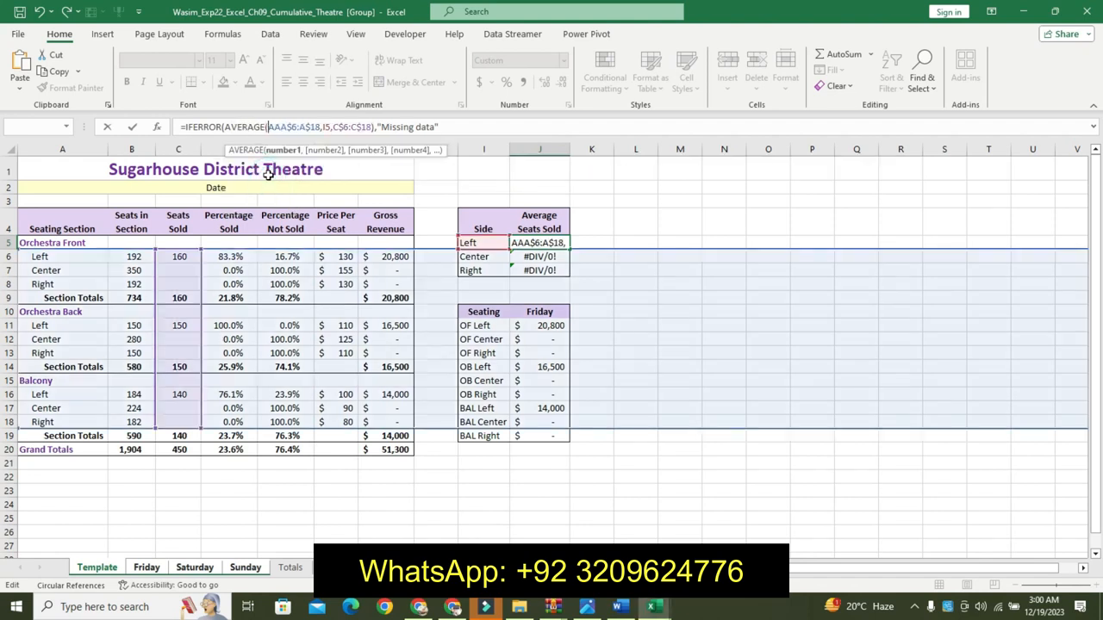
Change AVERAGE to AVERAGEIF in J5's formula and enter it, accepting the proposed closing-parenthesis correction
{"action": "type", "text": "I"}
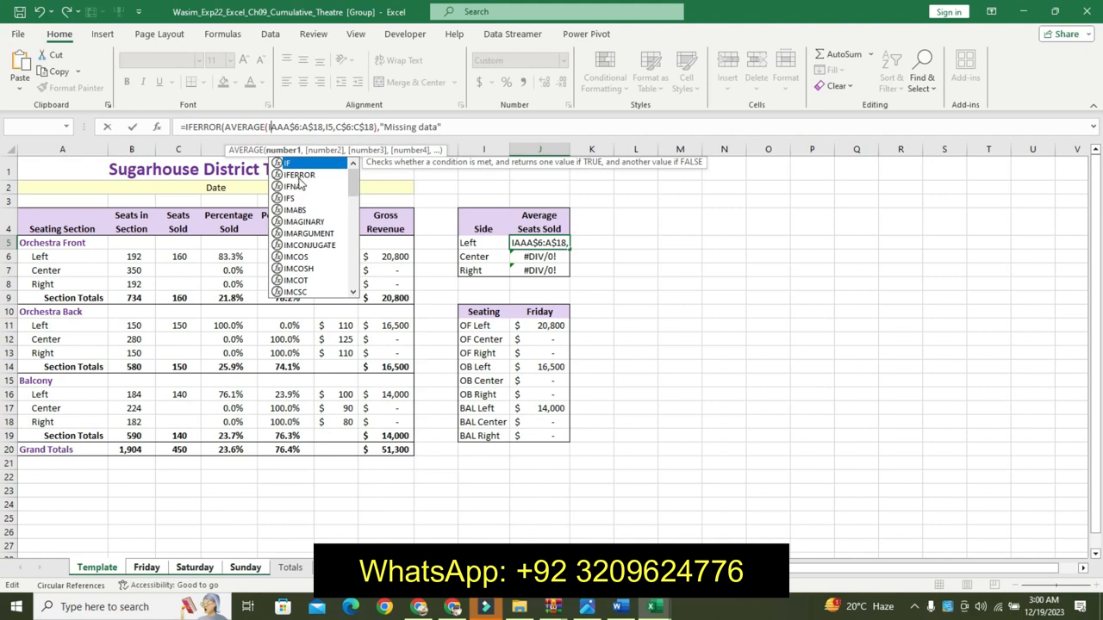
{"action": "type", "text": "F"}
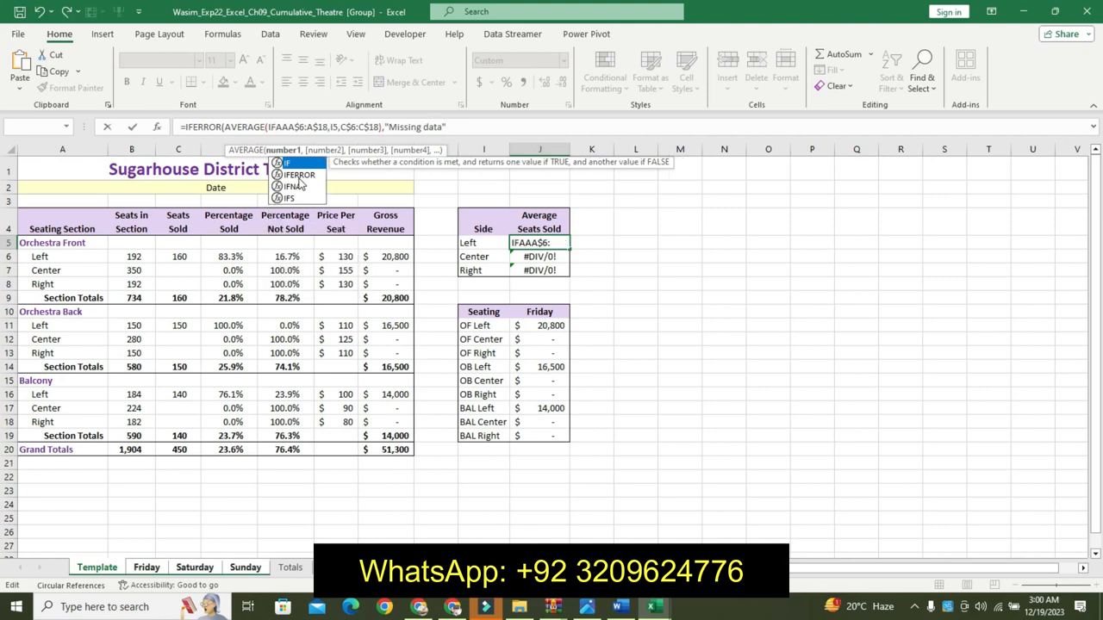
{"action": "key", "text": "BackSpace"}
{"action": "key", "text": "BackSpace"}
{"action": "left_click", "coordinate": [267, 127]}
{"action": "type", "text": "IF"}
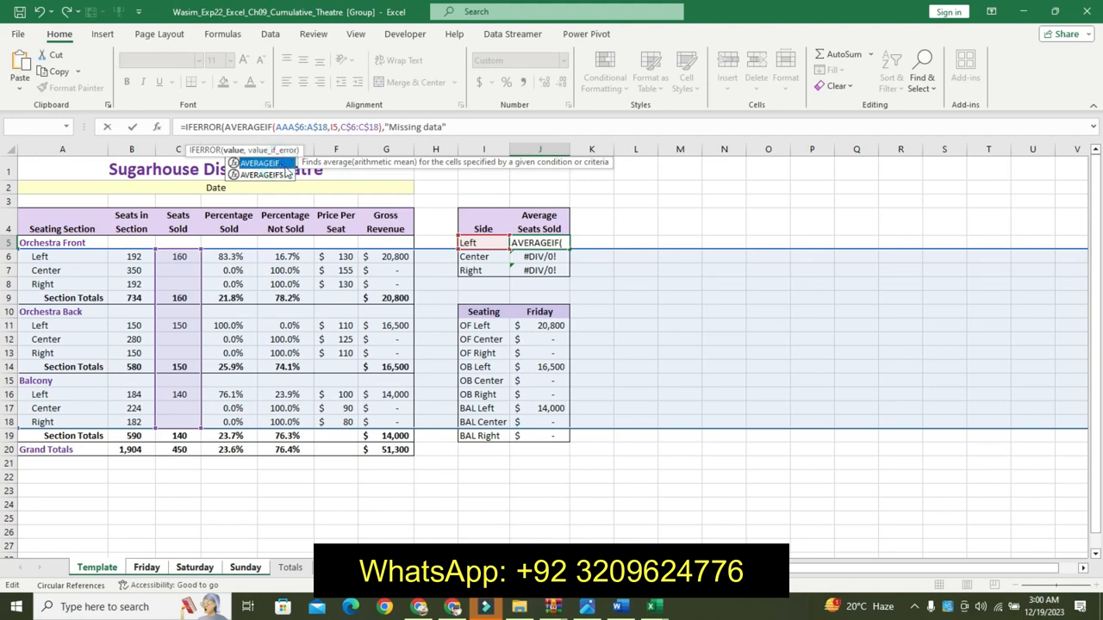
{"action": "key", "text": "Return"}
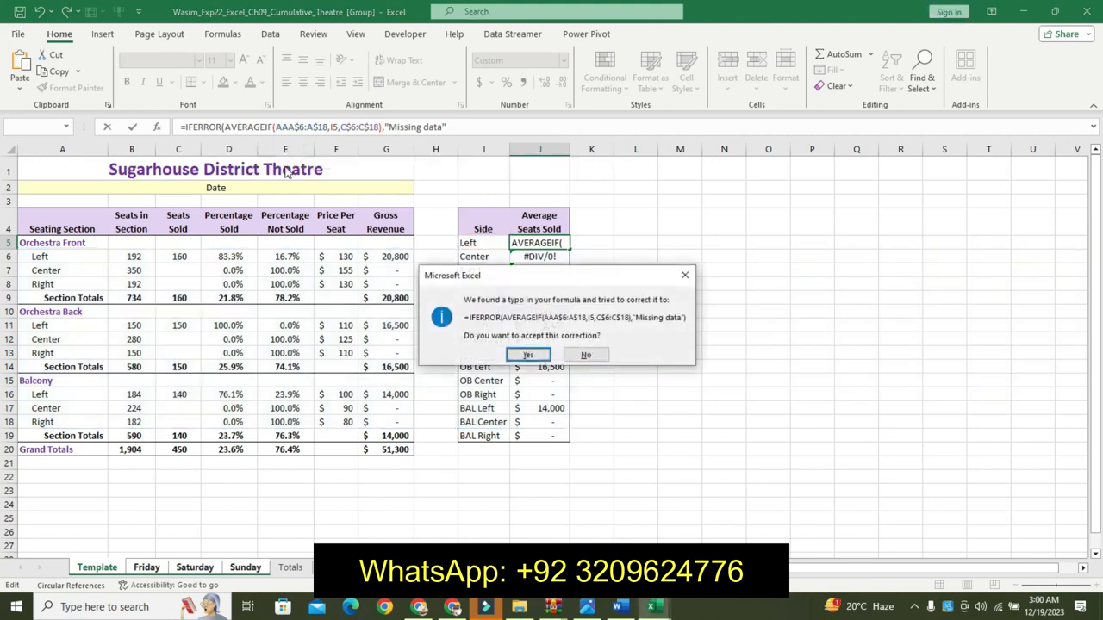
{"action": "left_click", "coordinate": [529, 356]}
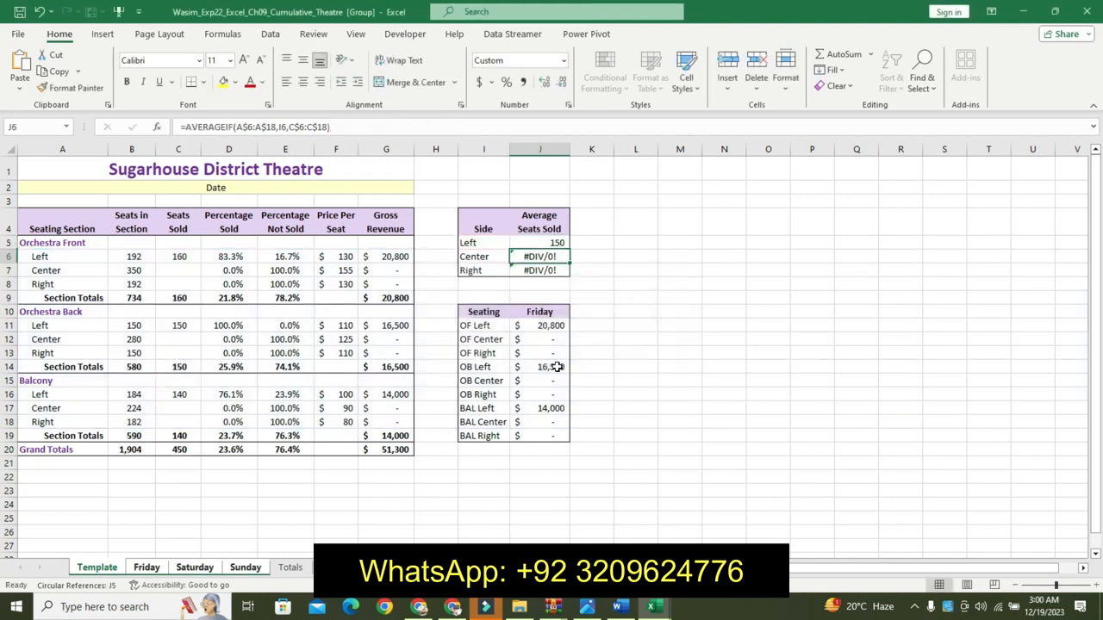
Fill J5's IFERROR formula down through J7 on the grouped sheets
{"action": "left_click", "coordinate": [543, 246]}
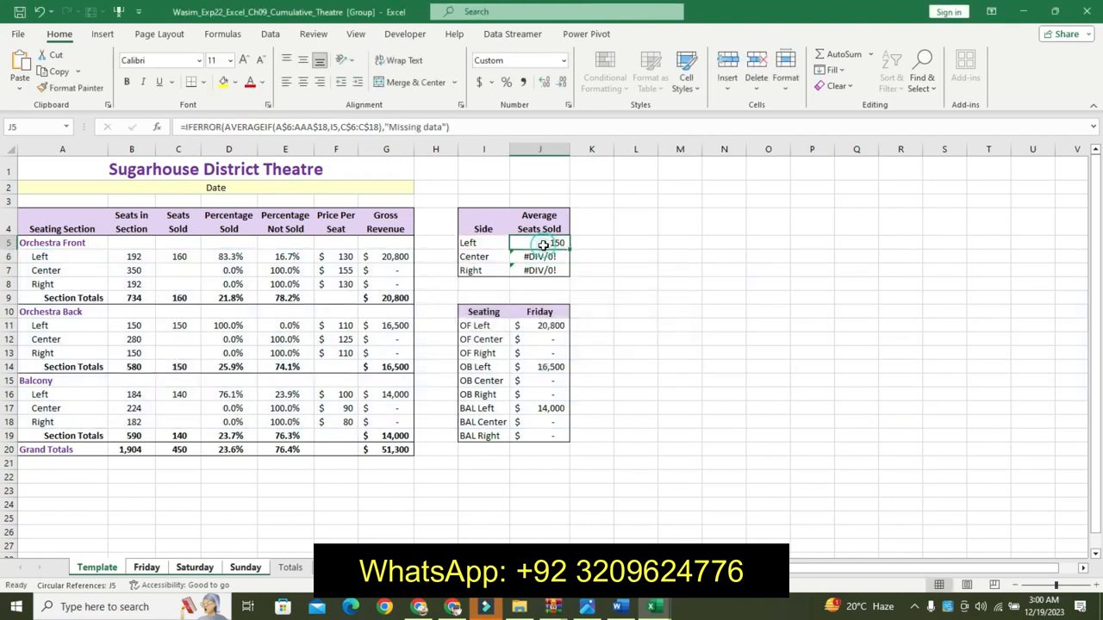
{"action": "left_click_drag", "start_coordinate": [572, 249], "coordinate": [569, 277]}
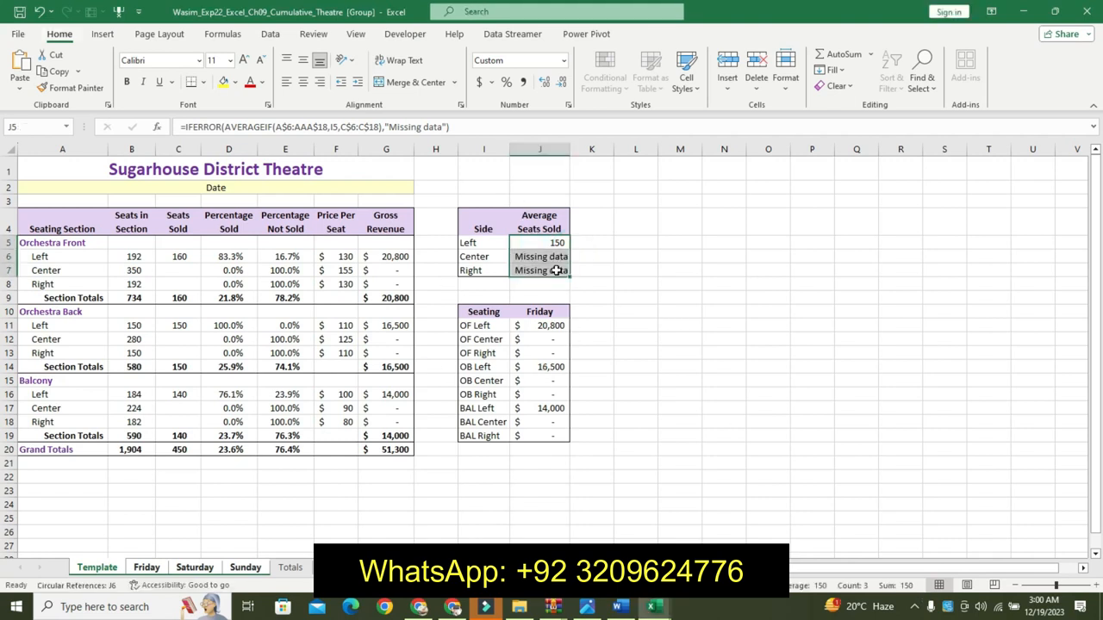
{"action": "mouse_move", "coordinate": [570, 276]}
{"action": "left_mouse_down"}
{"action": "mouse_move", "coordinate": [567, 245]}
{"action": "mouse_move", "coordinate": [568, 274]}
{"action": "left_mouse_up"}
Apply a bottom border and a right border to the range J5:J7
{"action": "left_click", "coordinate": [206, 82]}
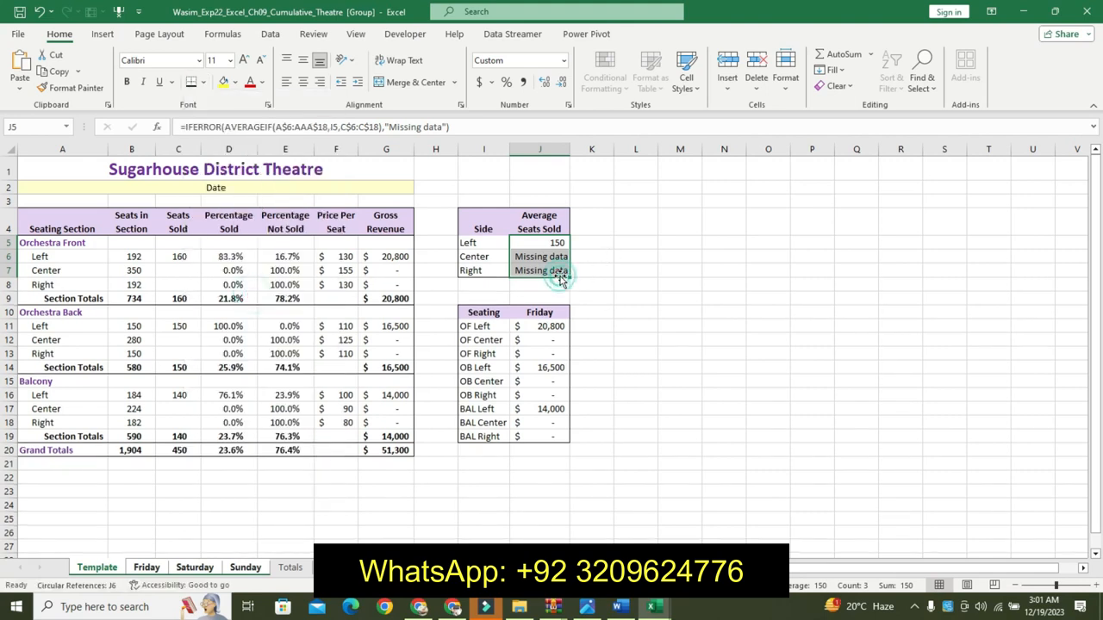
{"action": "left_click", "coordinate": [204, 82]}
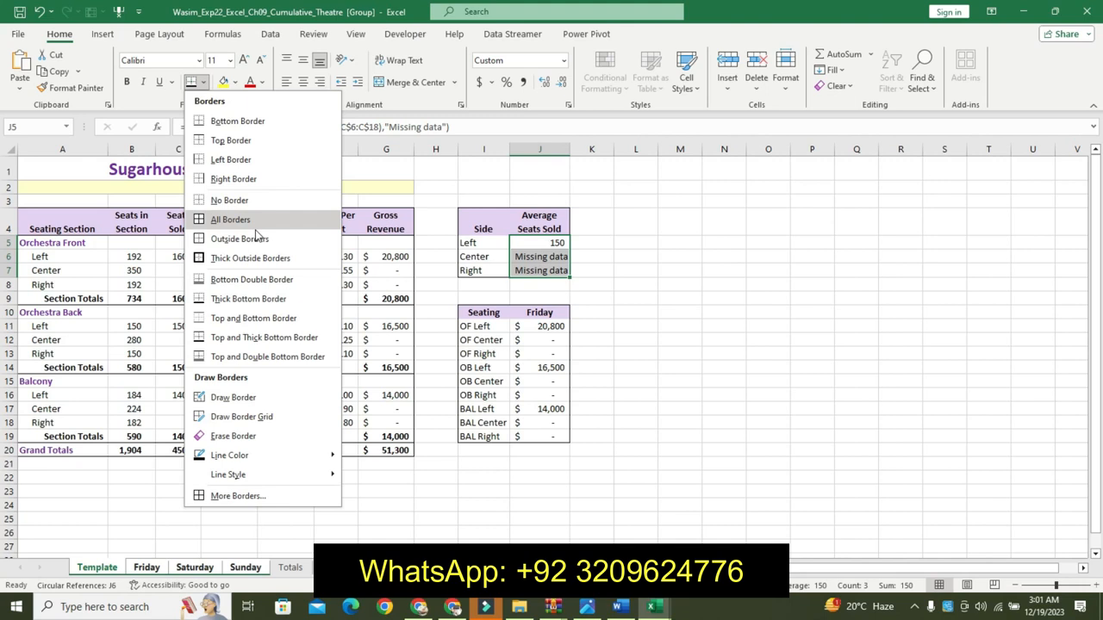
{"action": "left_click", "coordinate": [239, 122]}
{"action": "left_click", "coordinate": [540, 243]}
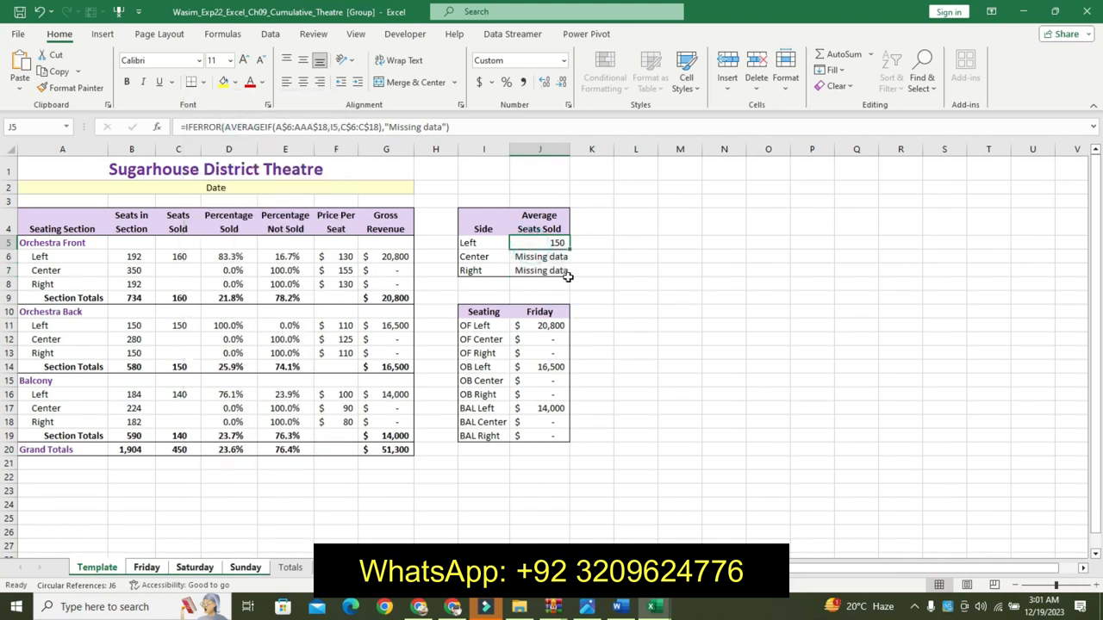
{"action": "left_click_drag", "start_coordinate": [558, 242], "coordinate": [563, 268]}
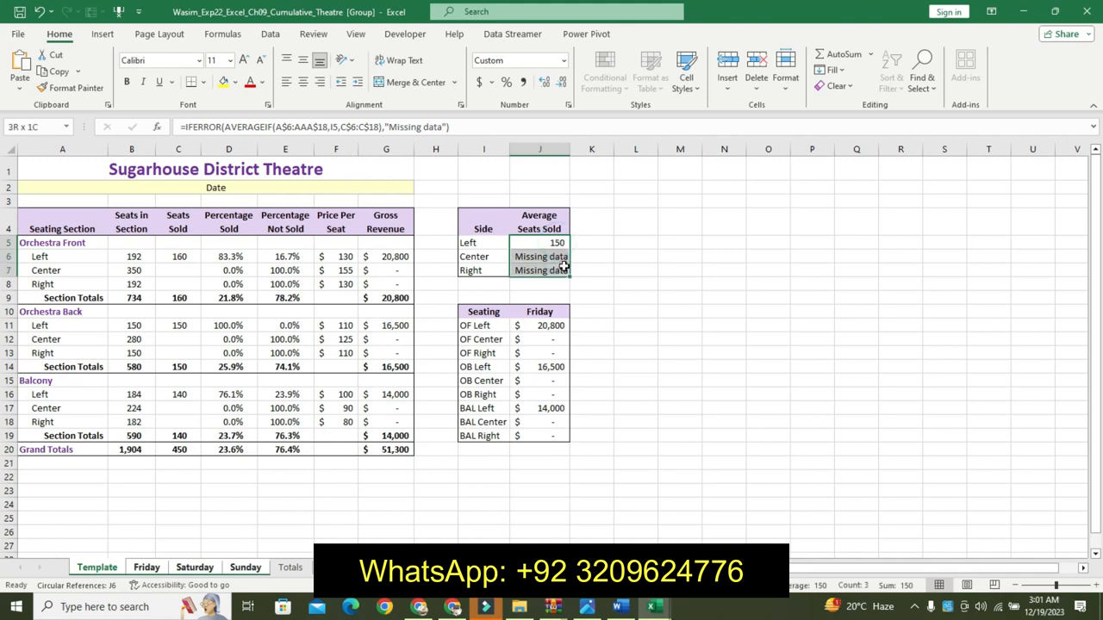
{"action": "left_click", "coordinate": [204, 82]}
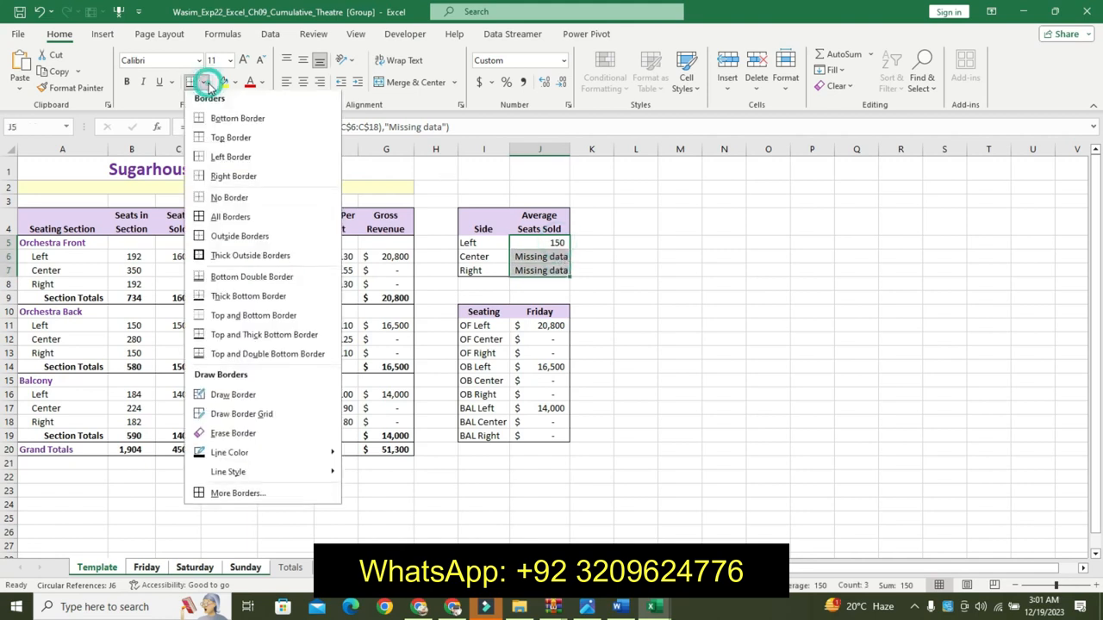
{"action": "left_click", "coordinate": [294, 175]}
{"action": "left_click", "coordinate": [530, 256]}
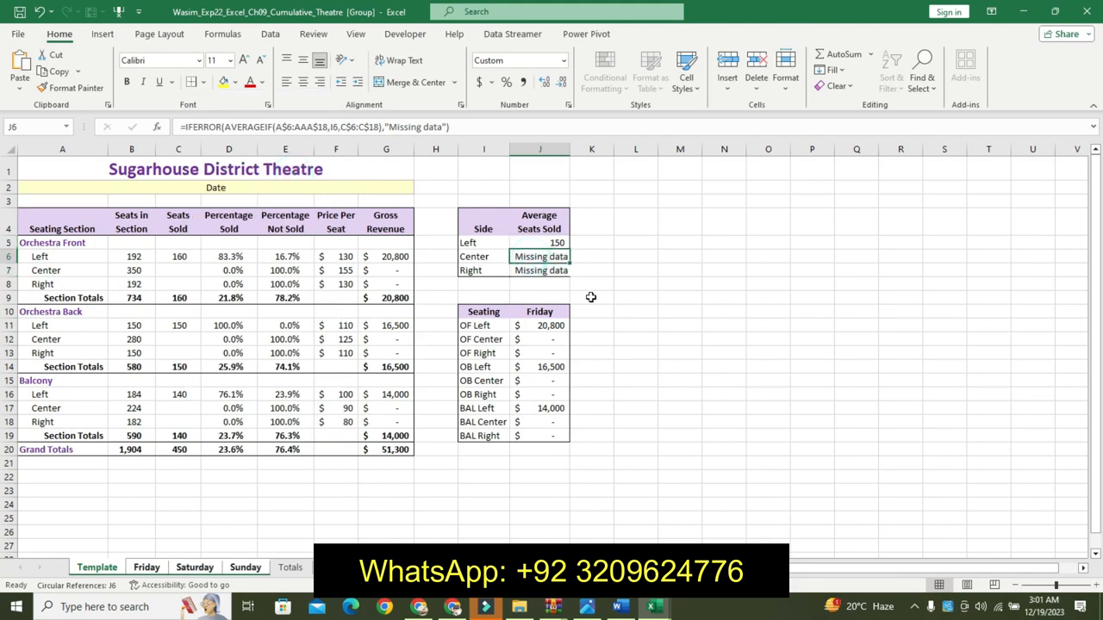
{"action": "left_click", "coordinate": [559, 269]}
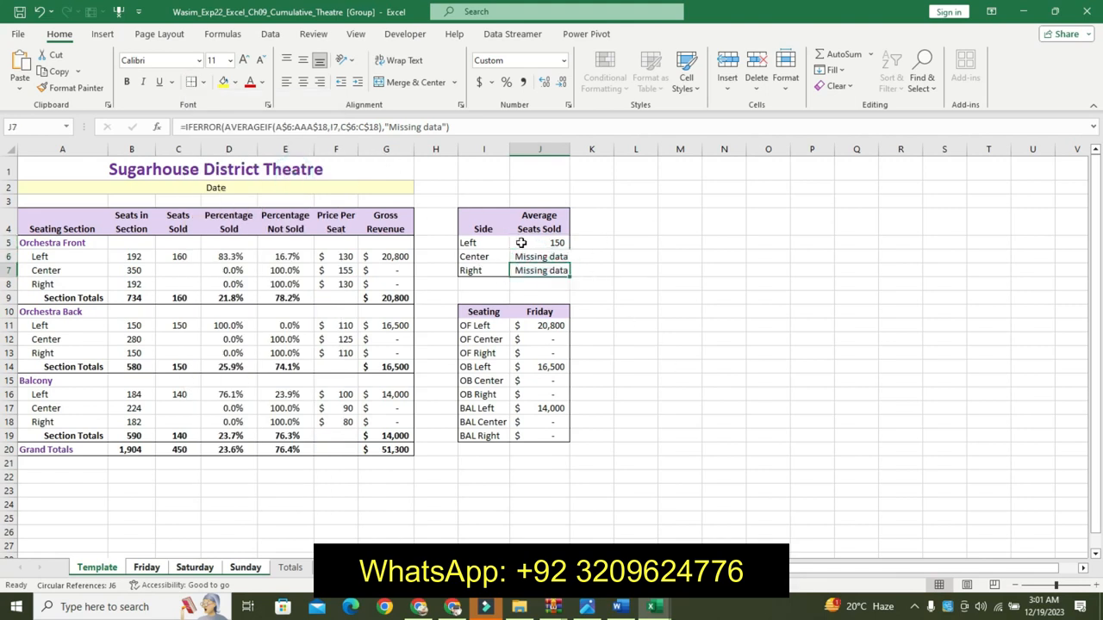
Undo the border changes and the formula fill in J5:J7
{"action": "key", "text": "ctrl+z"}
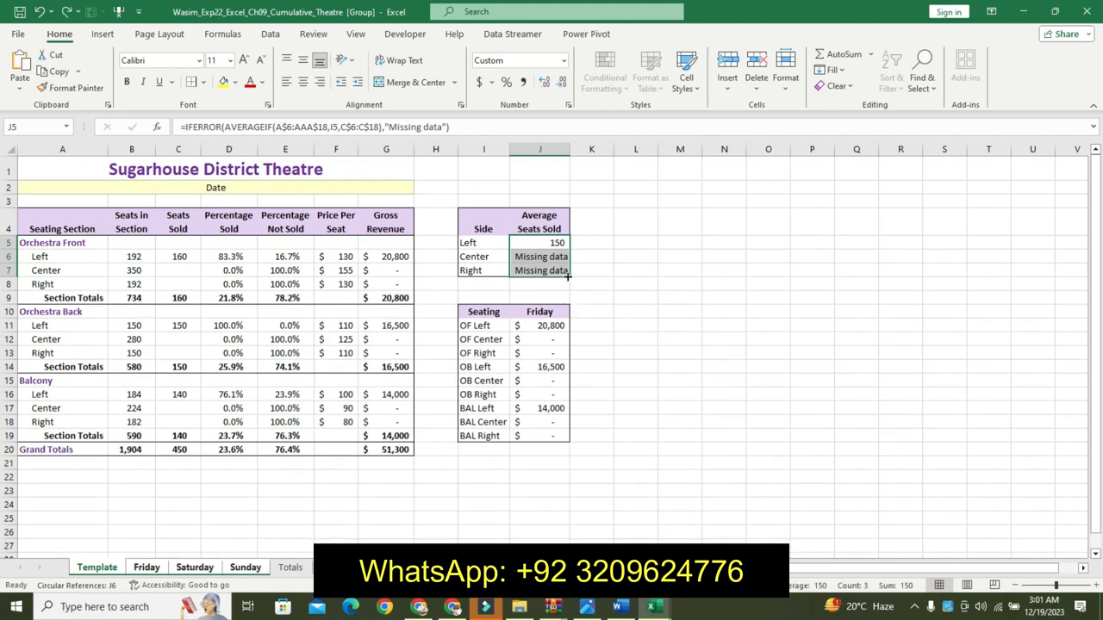
{"action": "key", "text": "ctrl+z"}
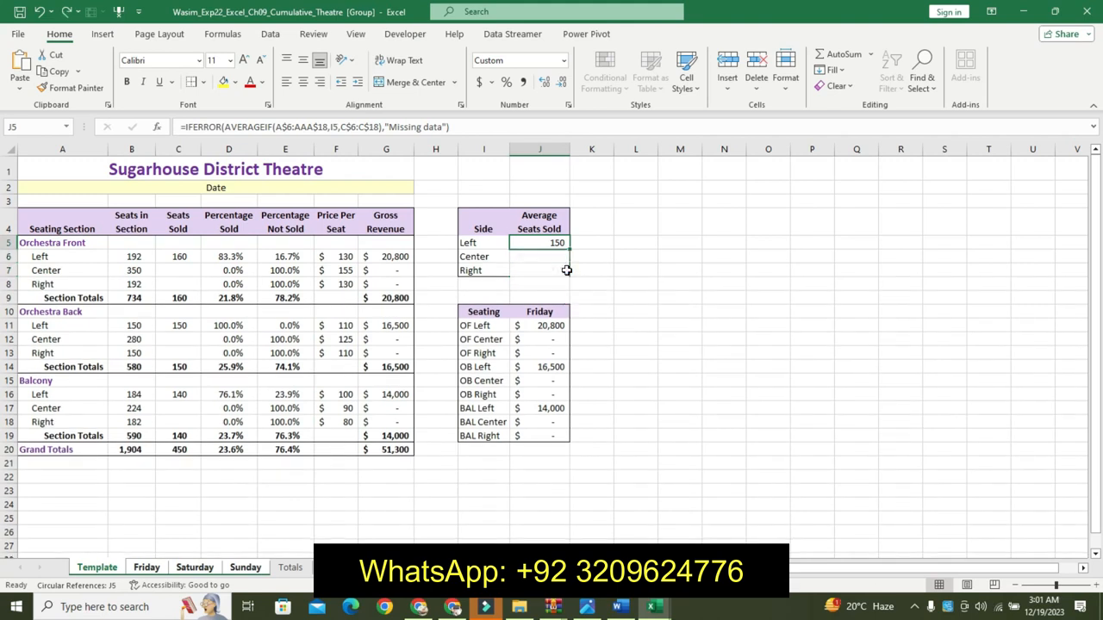
{"action": "key", "text": "ctrl+z"}
{"action": "key", "text": "ctrl+z"}
Copy J5's formula down to J7 again and give J5:J7 right and bottom borders
{"action": "left_click_drag", "start_coordinate": [570, 254], "coordinate": [570, 276]}
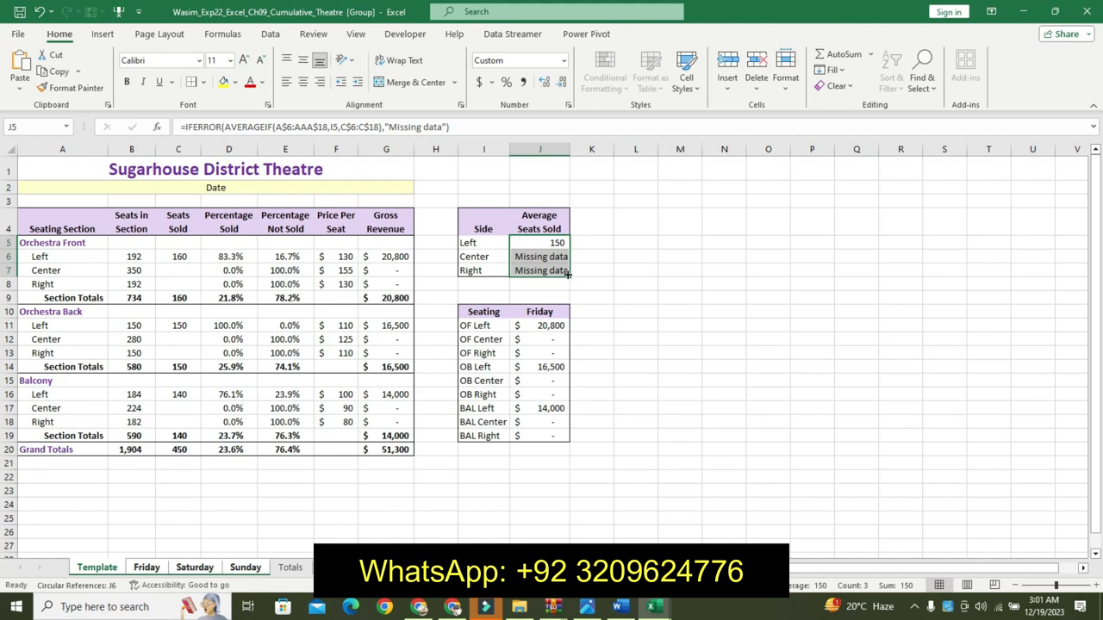
{"action": "left_click", "coordinate": [206, 83]}
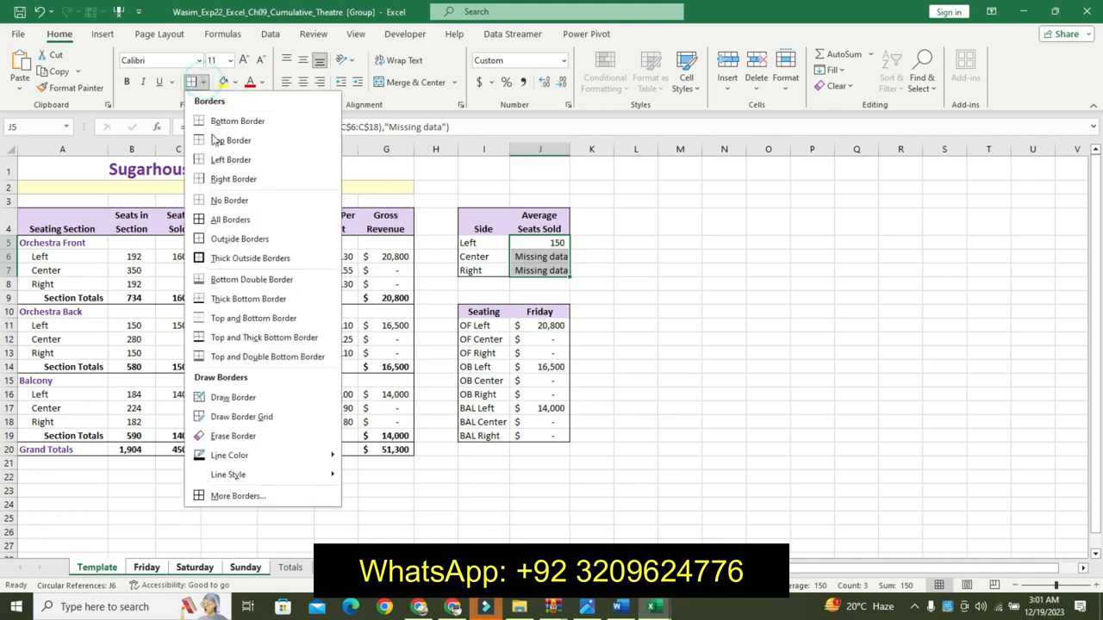
{"action": "left_click", "coordinate": [240, 172]}
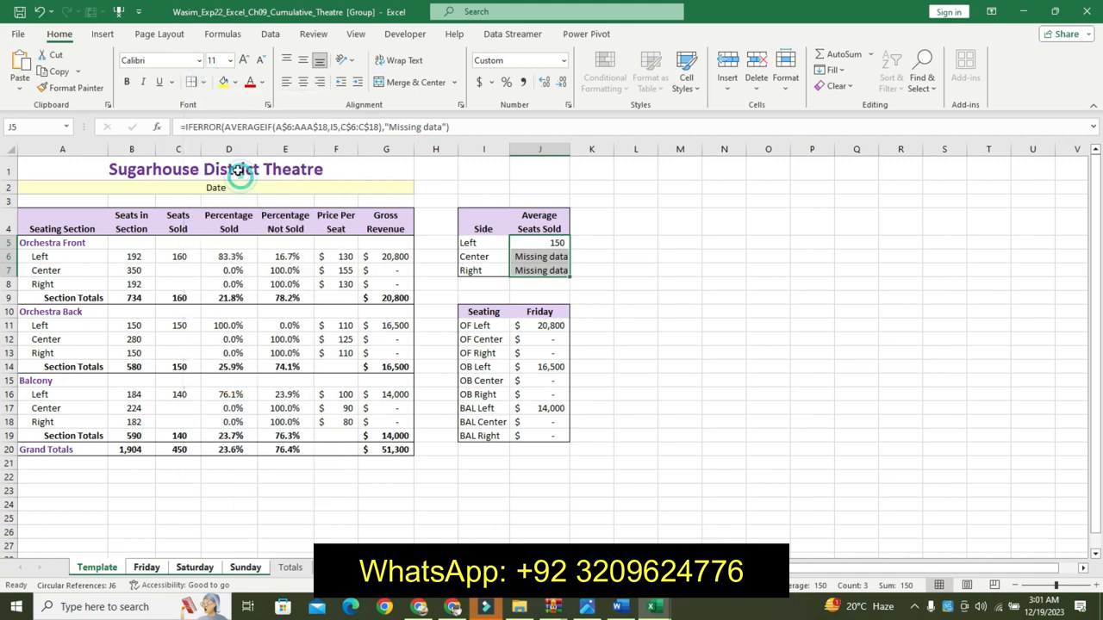
{"action": "left_click", "coordinate": [205, 83]}
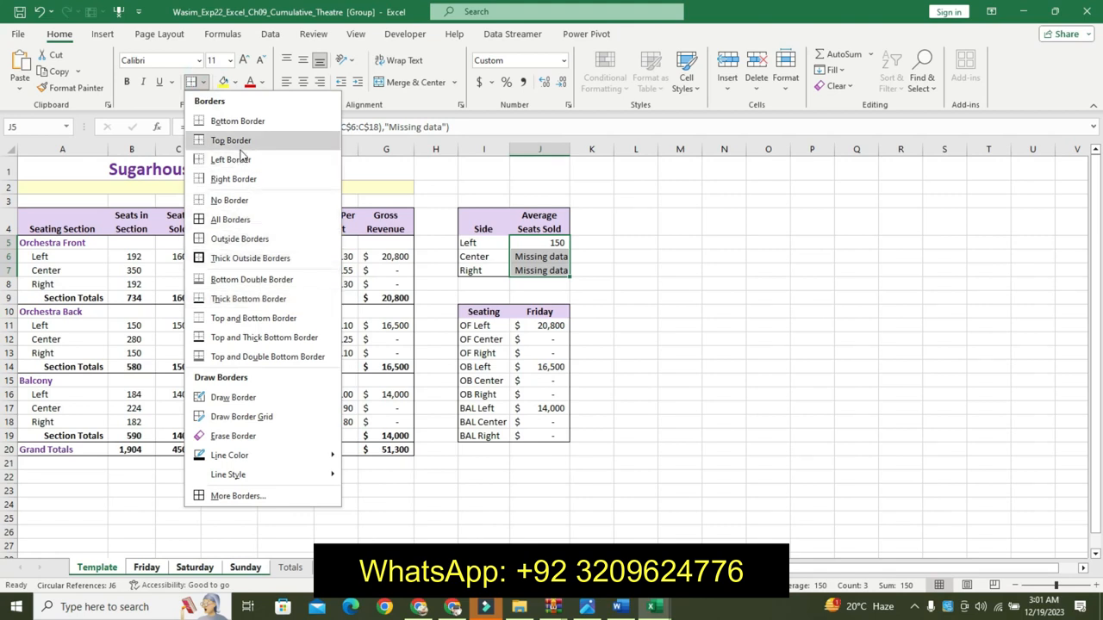
{"action": "left_click", "coordinate": [238, 122]}
{"action": "left_click", "coordinate": [454, 300]}
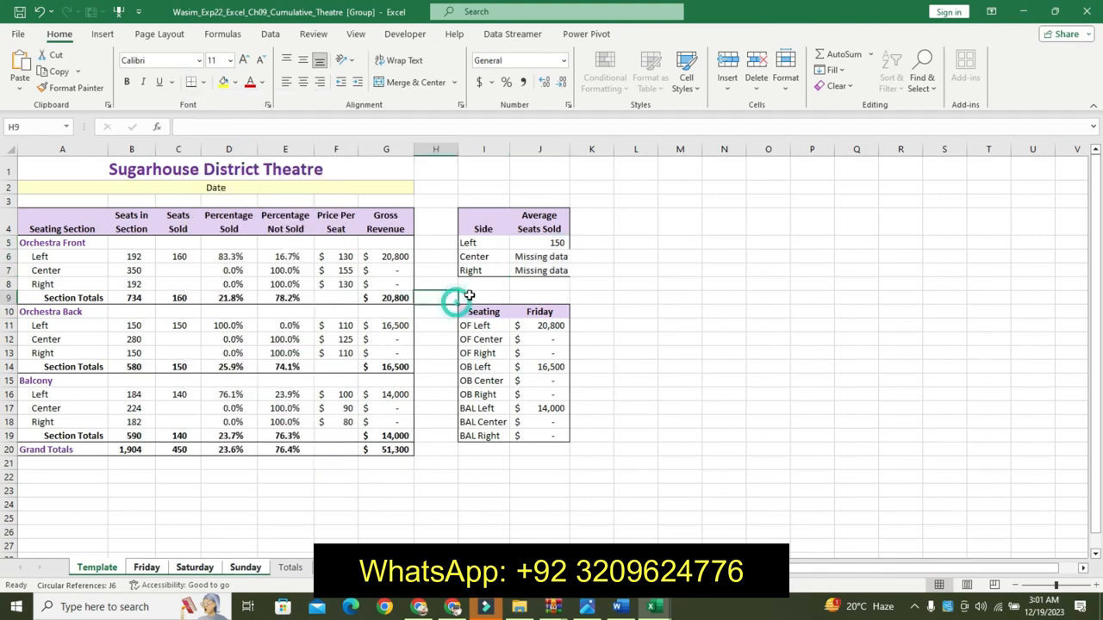
{"action": "left_click", "coordinate": [555, 257]}
Switch to the Word instructions and undo the bold, enlarged formatting on step 4's second paragraph
{"action": "left_click", "coordinate": [617, 609]}
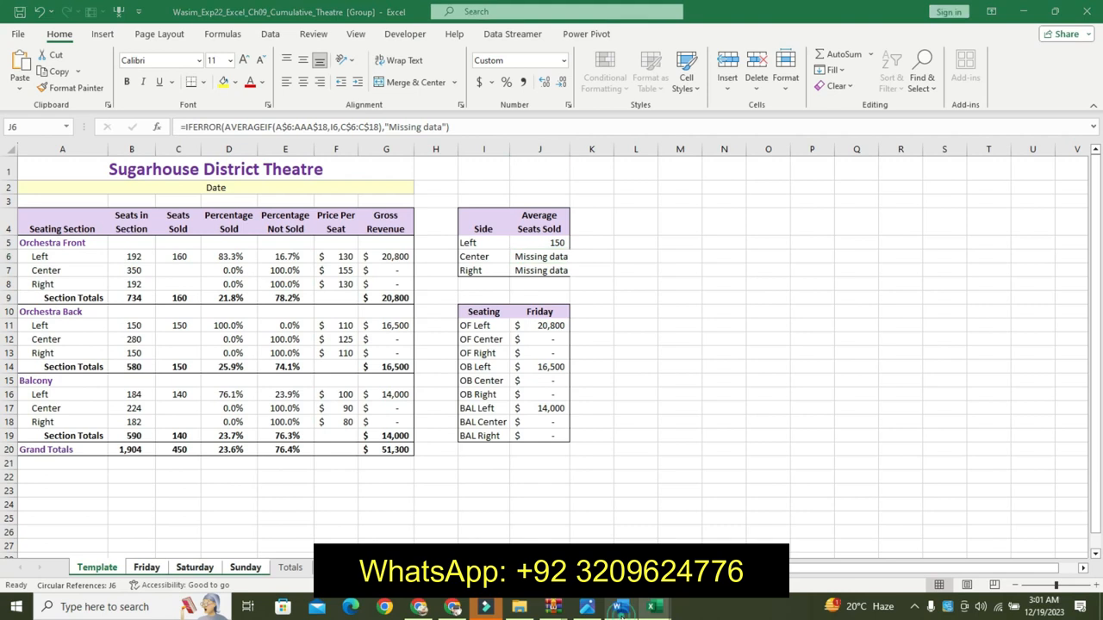
{"action": "key", "text": "alt+Tab"}
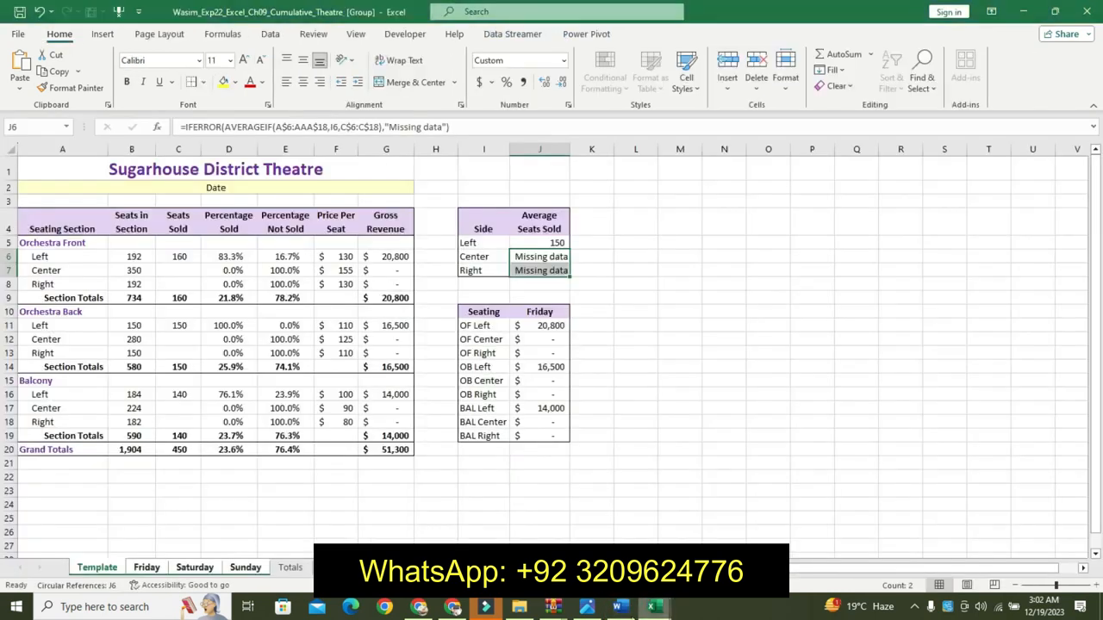
{"action": "left_click", "coordinate": [617, 609]}
{"action": "key", "text": "ctrl+z"}
{"action": "key", "text": "ctrl+z"}
{"action": "key", "text": "ctrl+z"}
{"action": "key", "text": "ctrl+z"}
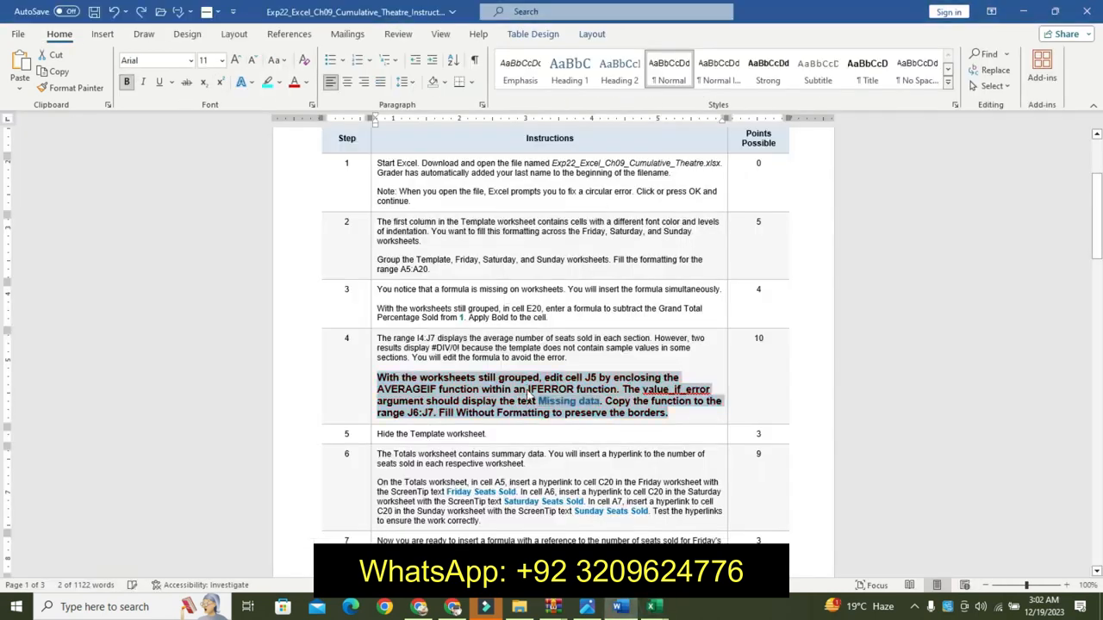
Format the step 5 instruction "Hide the Template worksheet." as 12 pt bold text with a turquoise highlight
{"action": "left_click", "coordinate": [386, 417]}
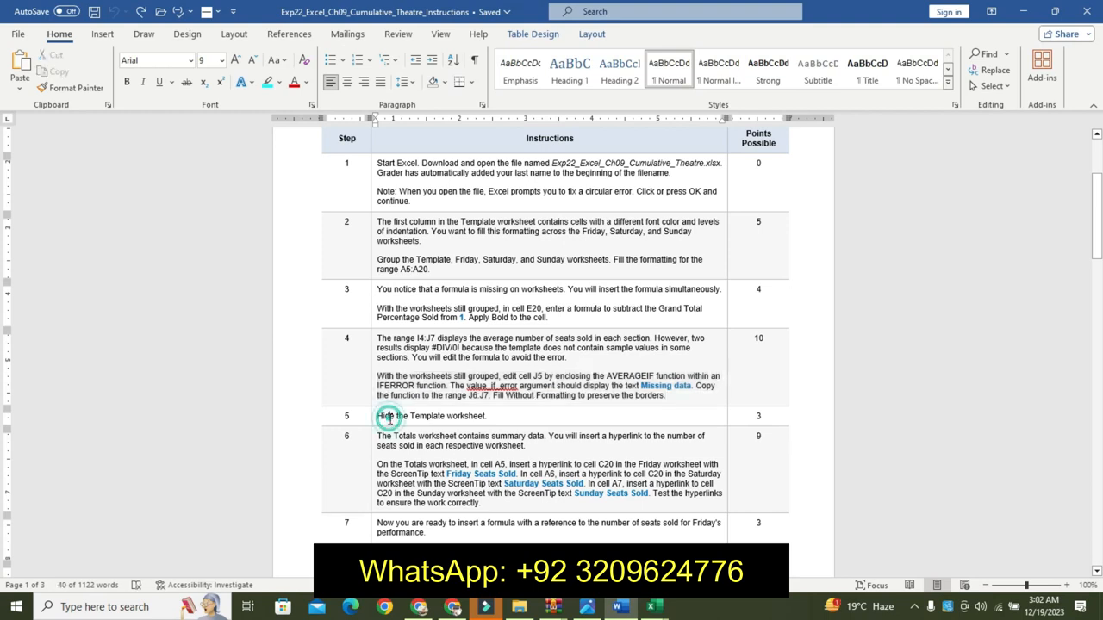
{"action": "left_click", "coordinate": [375, 416]}
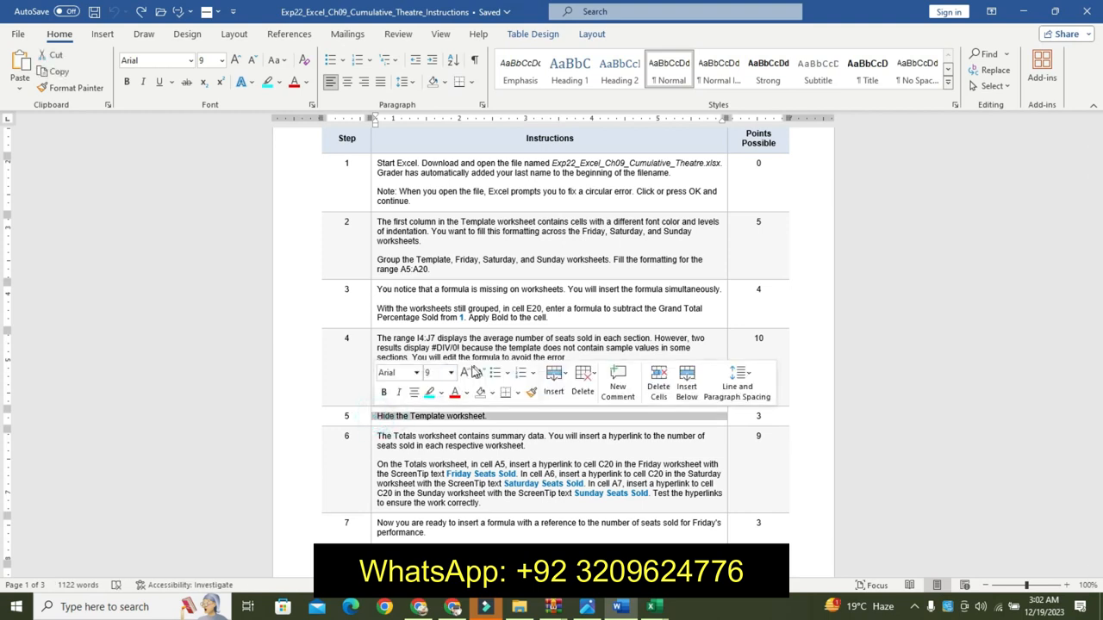
{"action": "left_click", "coordinate": [464, 372]}
{"action": "left_click", "coordinate": [465, 372]}
{"action": "left_click", "coordinate": [464, 372]}
{"action": "left_click", "coordinate": [384, 393]}
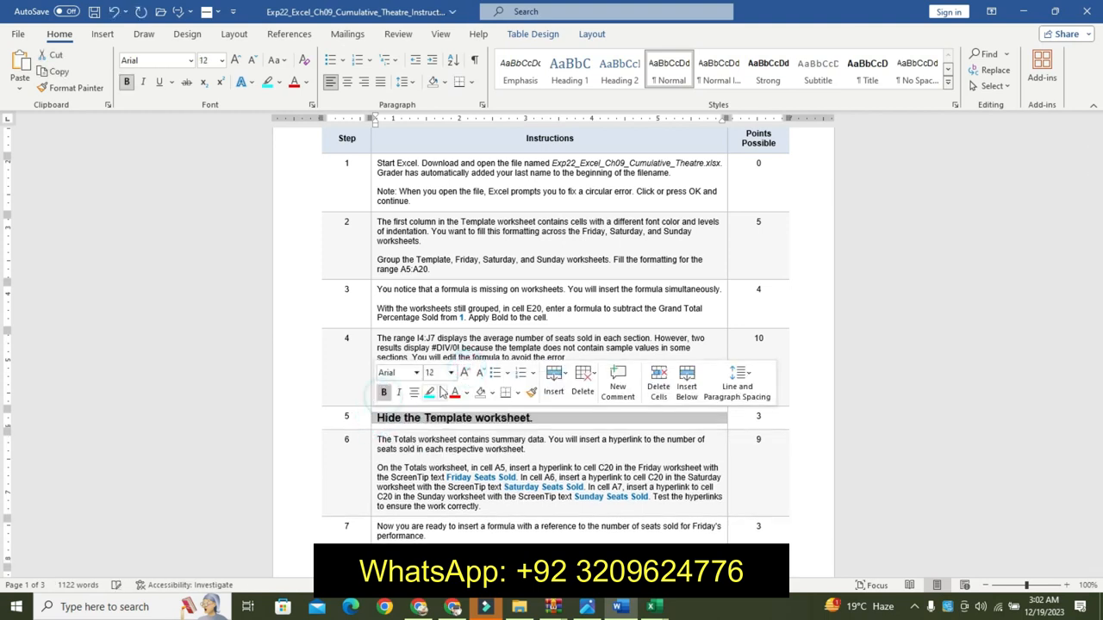
{"action": "left_click", "coordinate": [429, 393]}
{"action": "double_click", "coordinate": [385, 419]}
{"action": "left_click", "coordinate": [385, 419]}
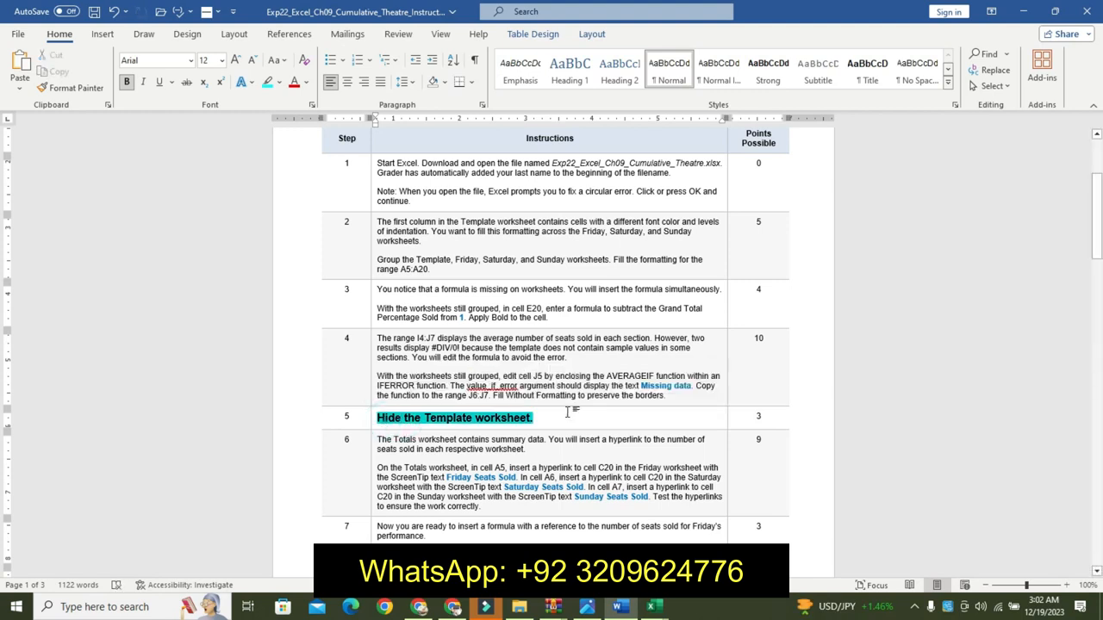
Switch to the Cumulative_Theatre Excel workbook and hide the grouped Template, Friday, Saturday and Sunday worksheets
{"action": "mouse_move", "coordinate": [652, 607]}
{"action": "left_click", "coordinate": [728, 527]}
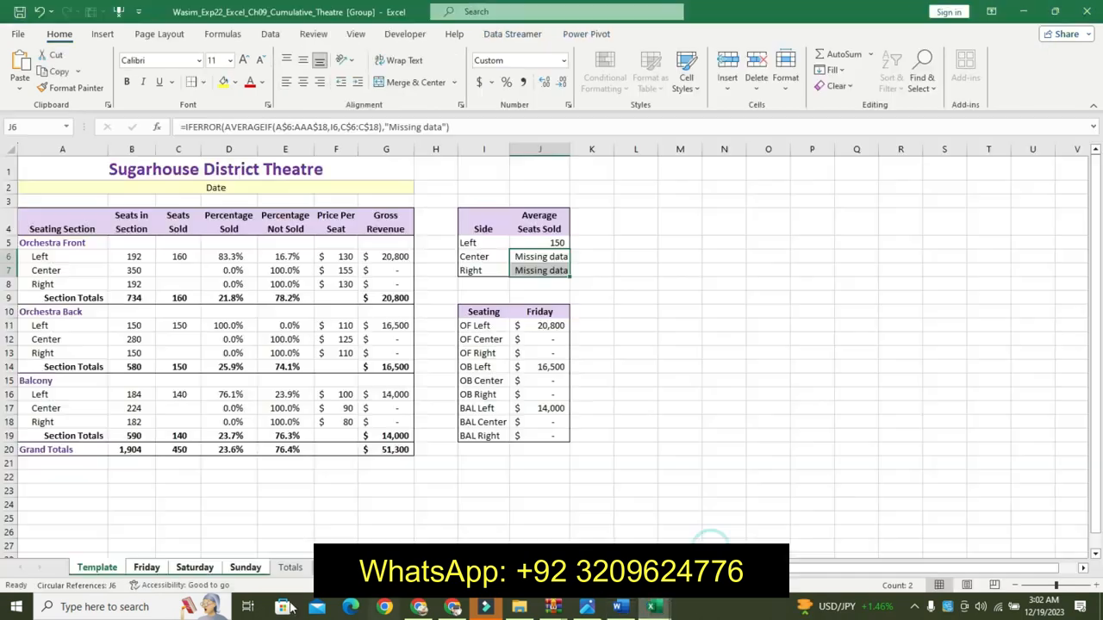
{"action": "right_click", "coordinate": [110, 572]}
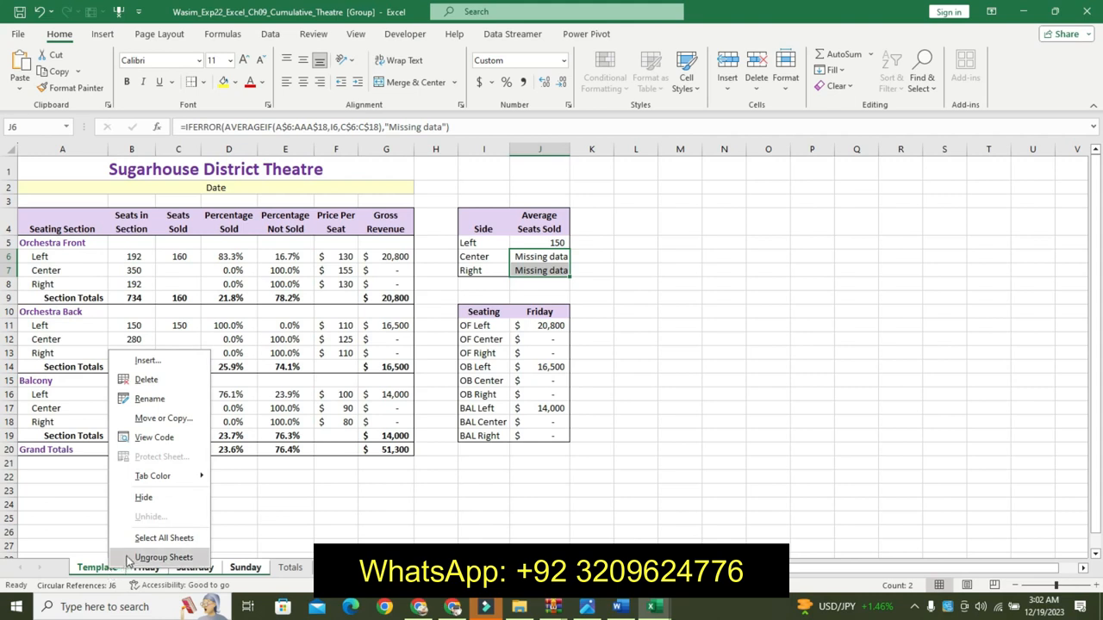
{"action": "left_click", "coordinate": [143, 498]}
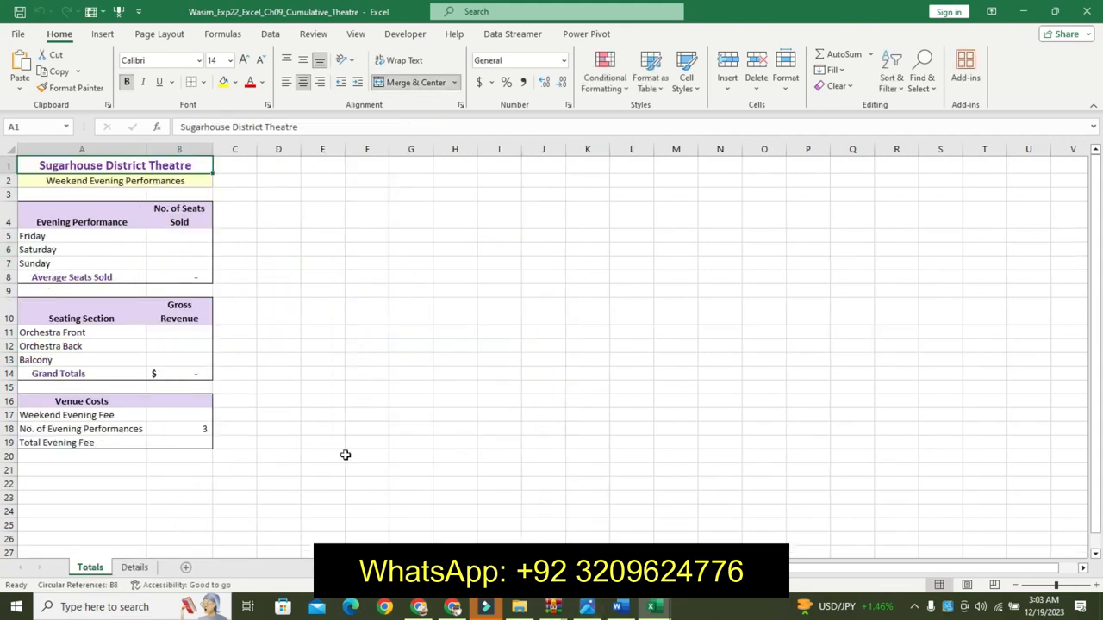
Unhide the Friday, Saturday and Sunday worksheets, leaving only Template hidden
{"action": "right_click", "coordinate": [102, 575]}
{"action": "left_click", "coordinate": [104, 535]}
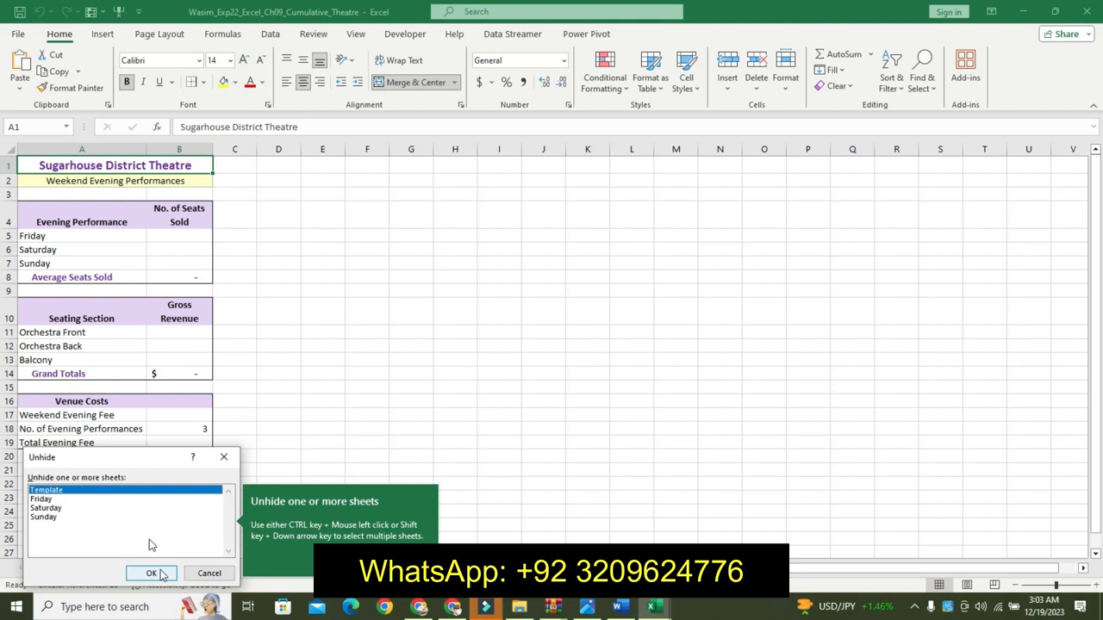
{"action": "left_click", "coordinate": [56, 500]}
{"action": "left_click", "coordinate": [57, 509], "text": "ctrl"}
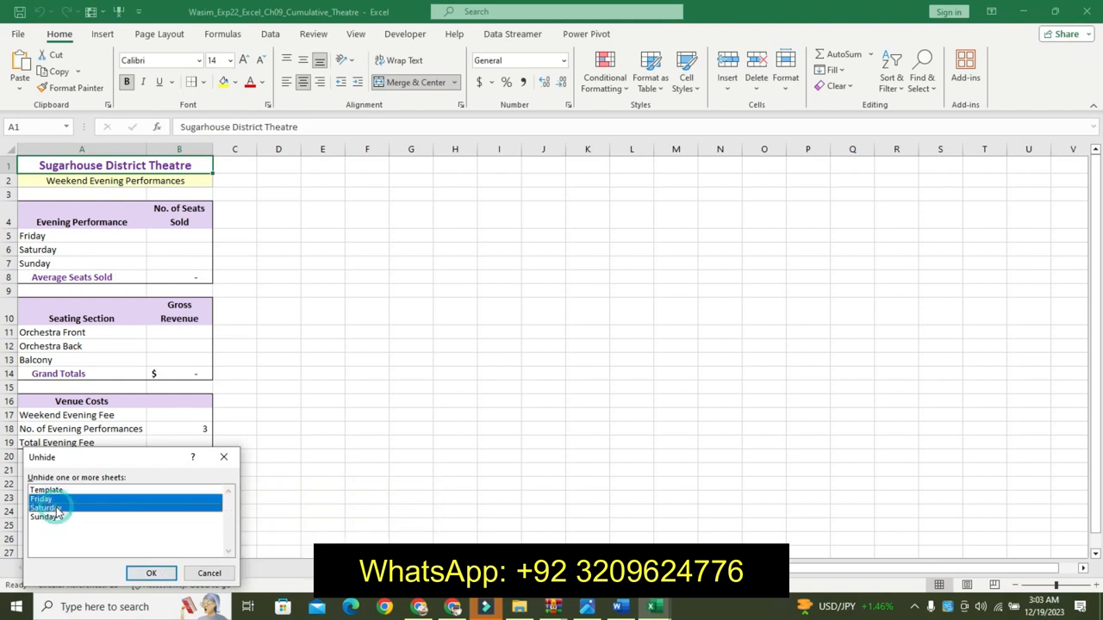
{"action": "left_click", "coordinate": [62, 517], "text": "ctrl"}
{"action": "left_click", "coordinate": [163, 577]}
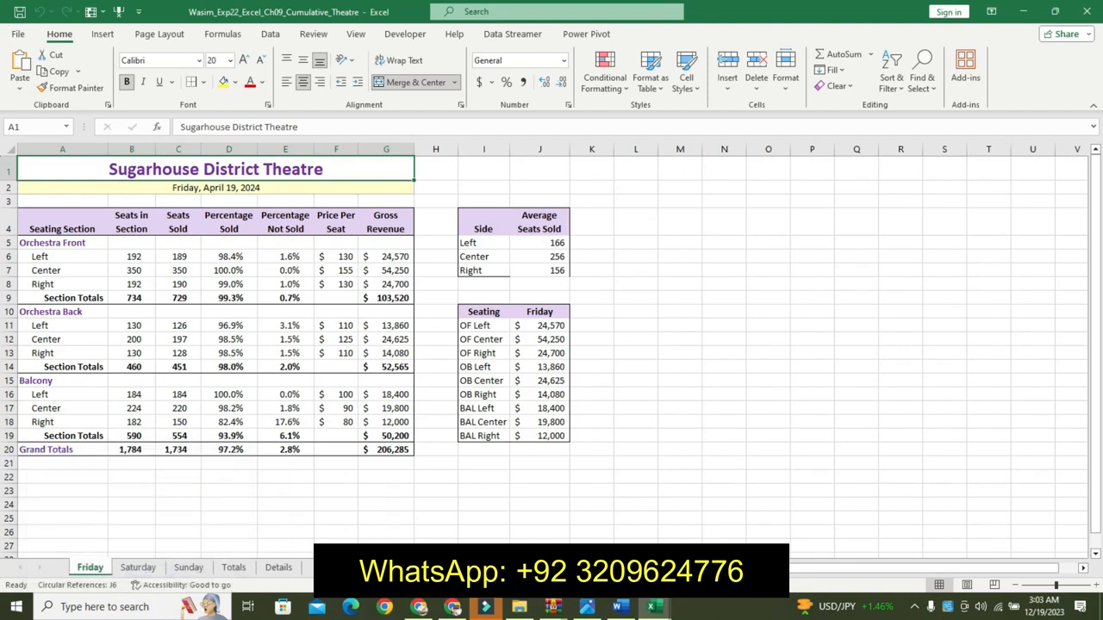
Switch to the Word instructions and undo the highlight, bold and enlarged font size on the step 5 instruction
{"action": "left_click", "coordinate": [617, 606]}
{"action": "key", "text": "ctrl+z"}
{"action": "key", "text": "ctrl+z"}
{"action": "key", "text": "ctrl+z"}
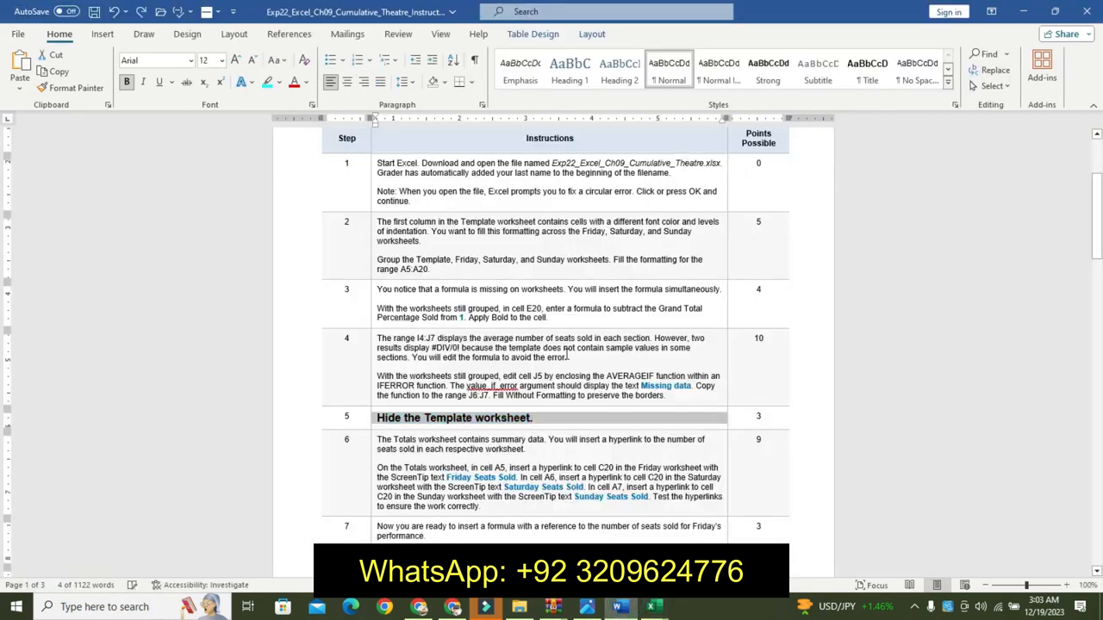
Highlight the first paragraph of step 6 in yellow
{"action": "left_click_drag", "start_coordinate": [1097, 222], "coordinate": [1097, 238]}
{"action": "left_click_drag", "start_coordinate": [376, 352], "coordinate": [525, 360]}
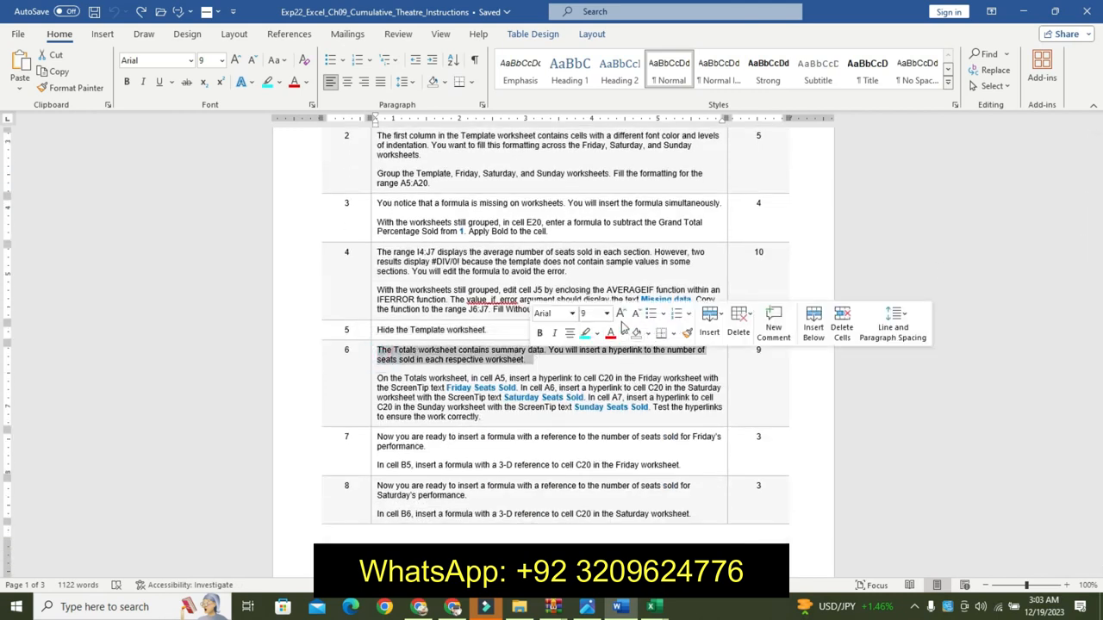
{"action": "left_click", "coordinate": [596, 333]}
{"action": "left_click", "coordinate": [591, 352]}
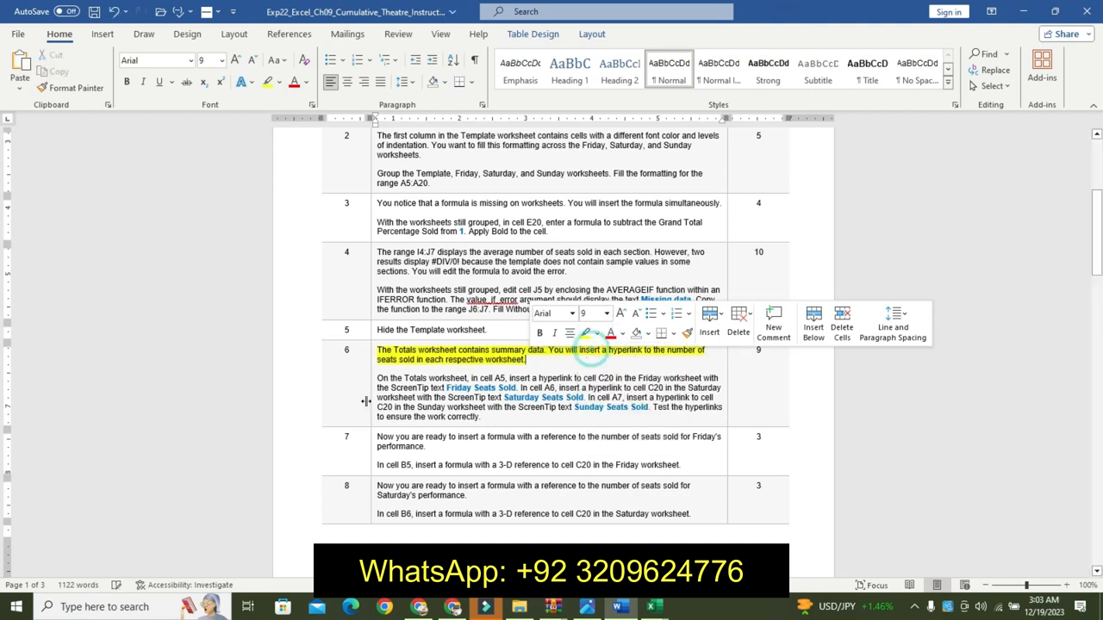
Format the second paragraph of step 6 as 11 pt bold text with a turquoise highlight
{"action": "left_click_drag", "start_coordinate": [377, 379], "coordinate": [483, 418]}
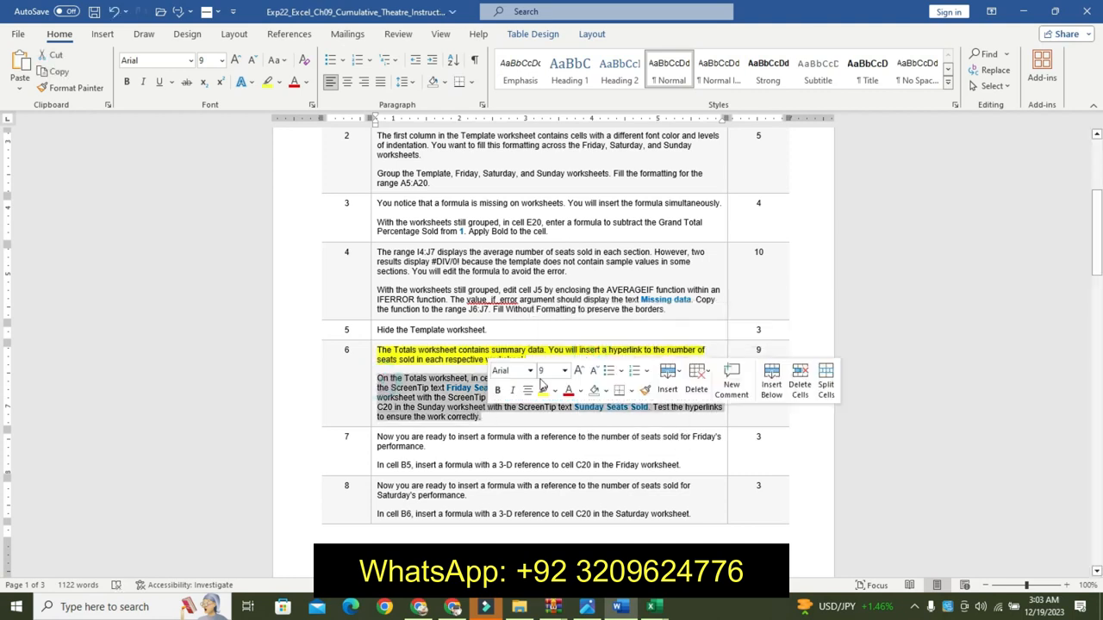
{"action": "left_click", "coordinate": [579, 370]}
{"action": "left_click", "coordinate": [578, 371]}
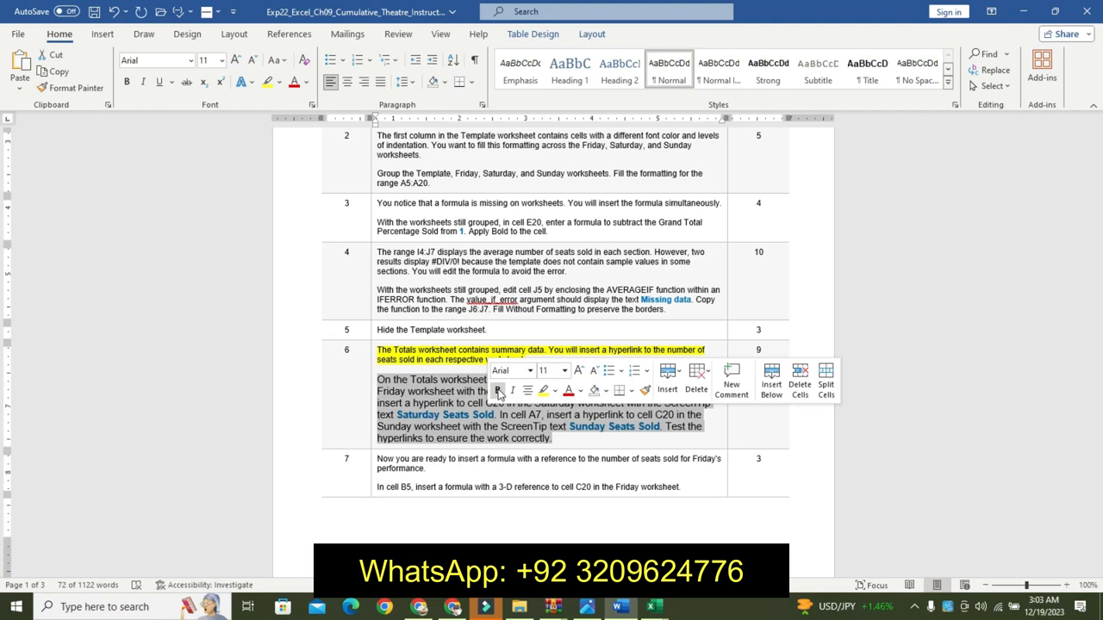
{"action": "left_click", "coordinate": [497, 392]}
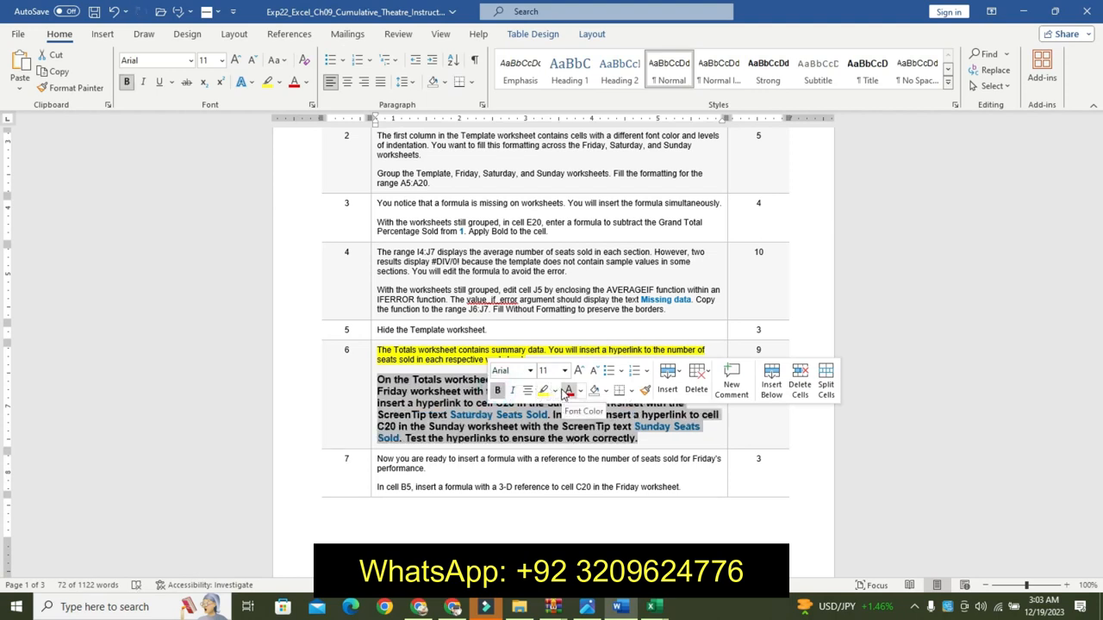
{"action": "left_click", "coordinate": [554, 391]}
{"action": "left_click", "coordinate": [593, 405]}
Copy the ScreenTip text "Friday Seats Sold" from the second paragraph of step 6
{"action": "left_click_drag", "start_coordinate": [377, 380], "coordinate": [638, 459]}
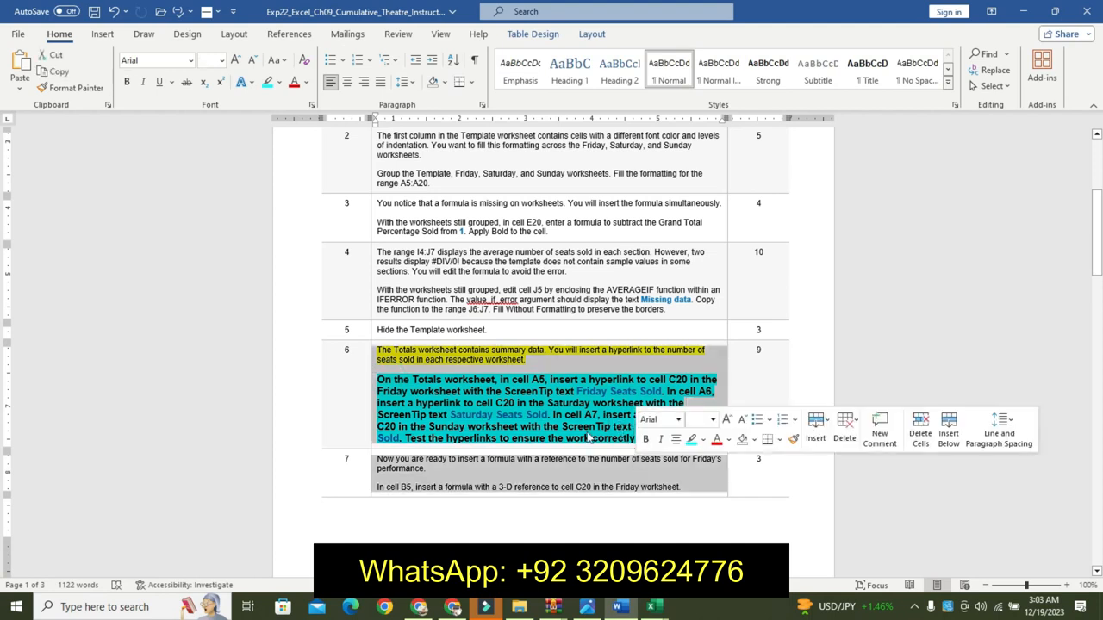
{"action": "left_click", "coordinate": [515, 426]}
{"action": "left_click_drag", "start_coordinate": [376, 380], "coordinate": [638, 437]}
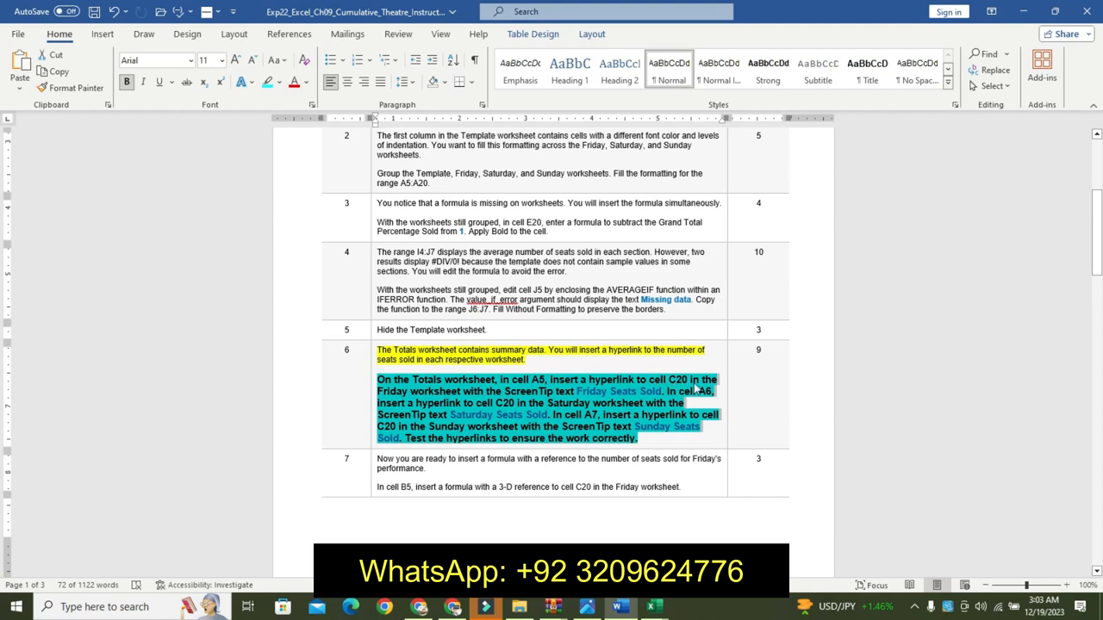
{"action": "left_click", "coordinate": [585, 409]}
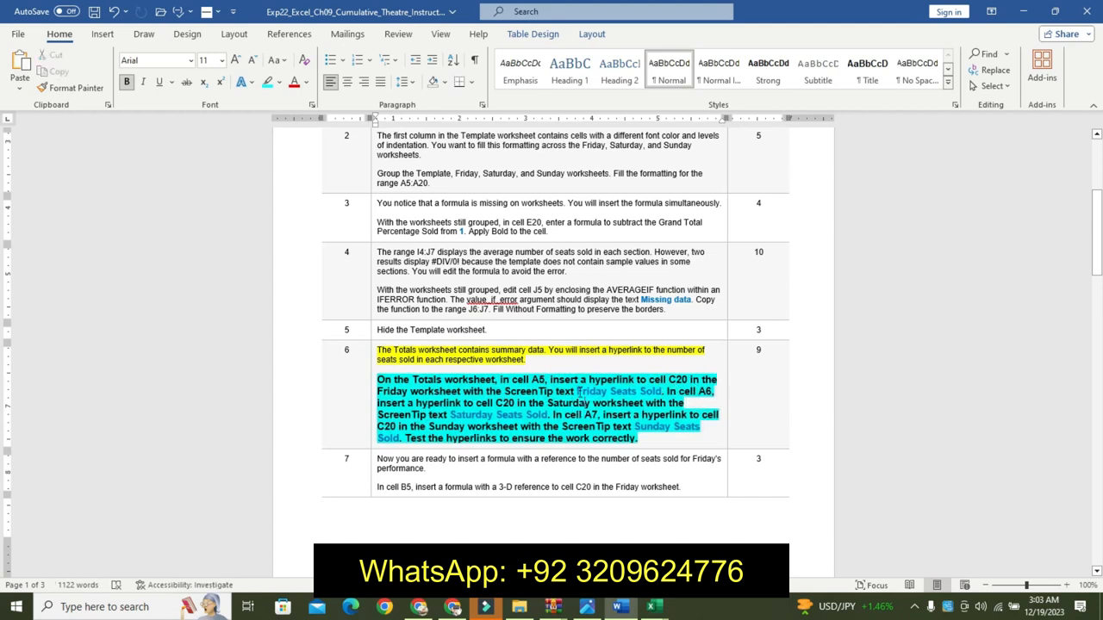
{"action": "left_click_drag", "start_coordinate": [609, 391], "coordinate": [655, 394]}
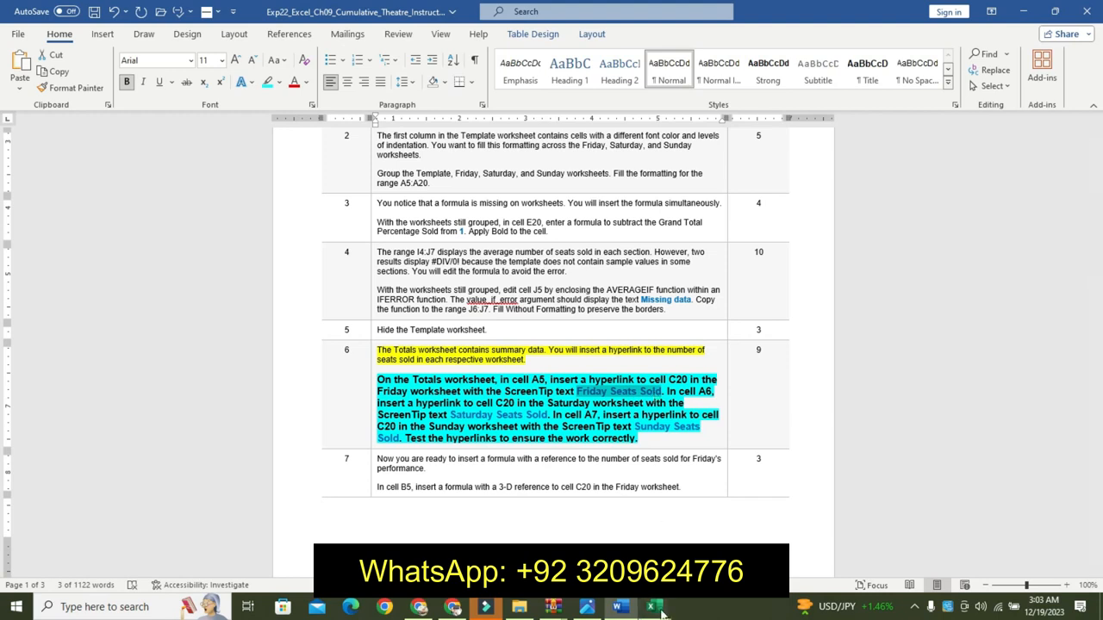
Switch to the Cumulative_Theatre Excel workbook and start a hyperlink in cell A5 of the Totals worksheet, targeting the Friday worksheet in this document
{"action": "mouse_move", "coordinate": [655, 608]}
{"action": "left_click", "coordinate": [703, 543]}
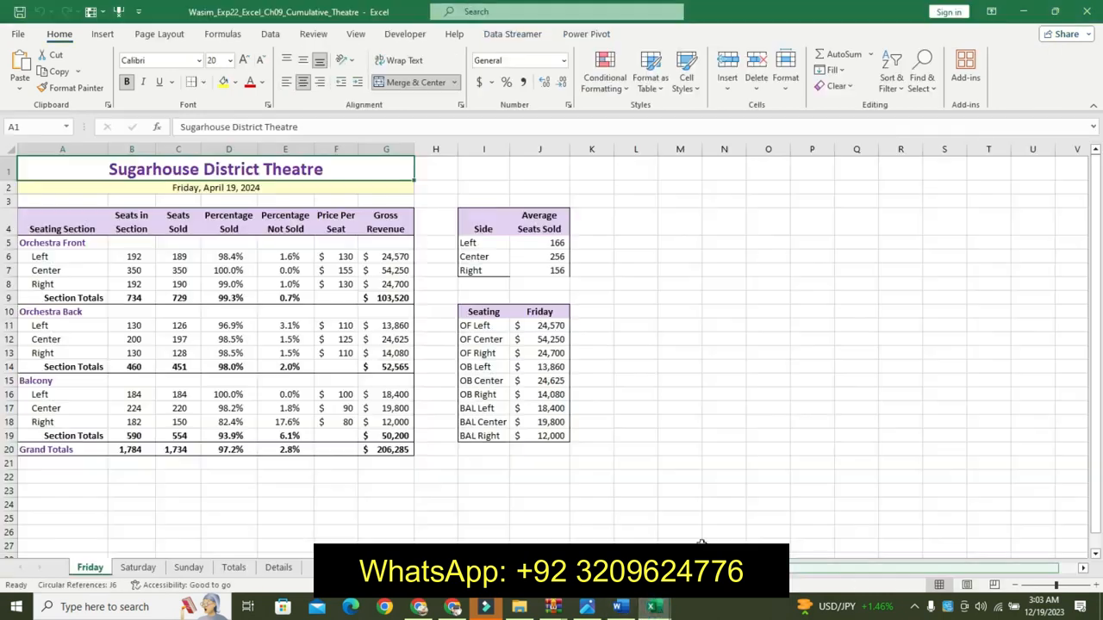
{"action": "left_click", "coordinate": [233, 567]}
{"action": "left_click", "coordinate": [114, 238]}
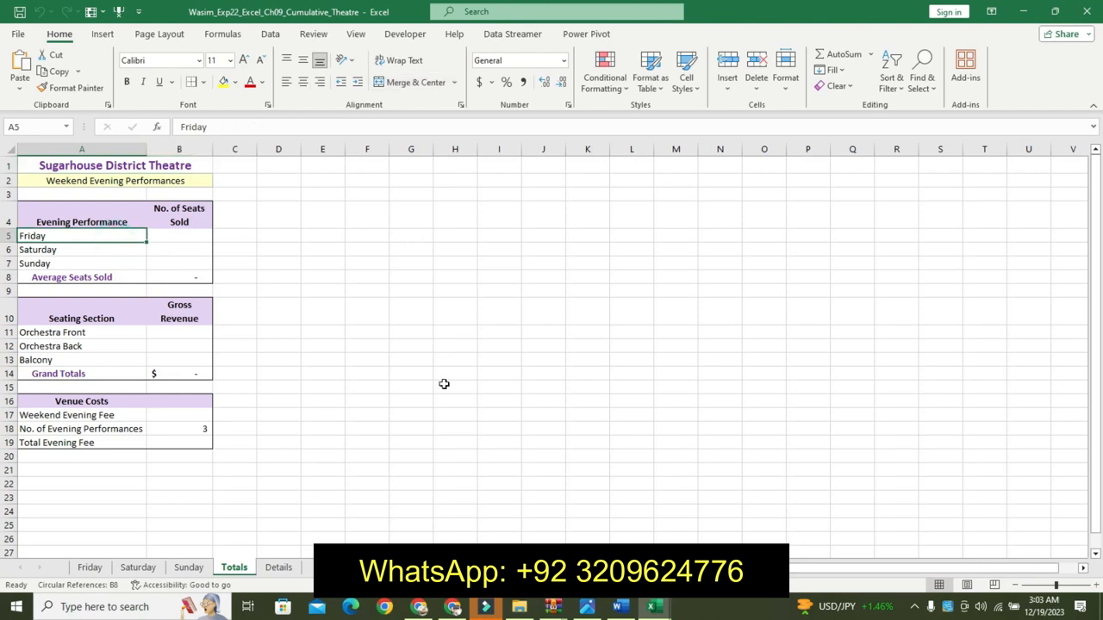
{"action": "left_click", "coordinate": [617, 606]}
{"action": "mouse_move", "coordinate": [652, 607]}
{"action": "left_click", "coordinate": [668, 512]}
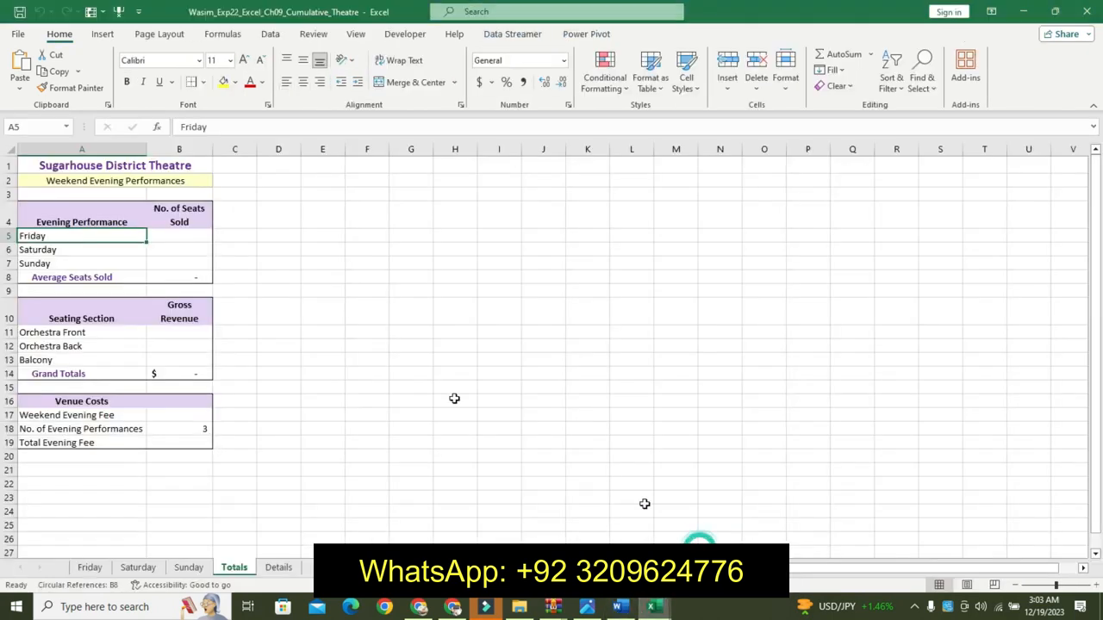
{"action": "right_click", "coordinate": [125, 237]}
{"action": "left_click", "coordinate": [155, 579]}
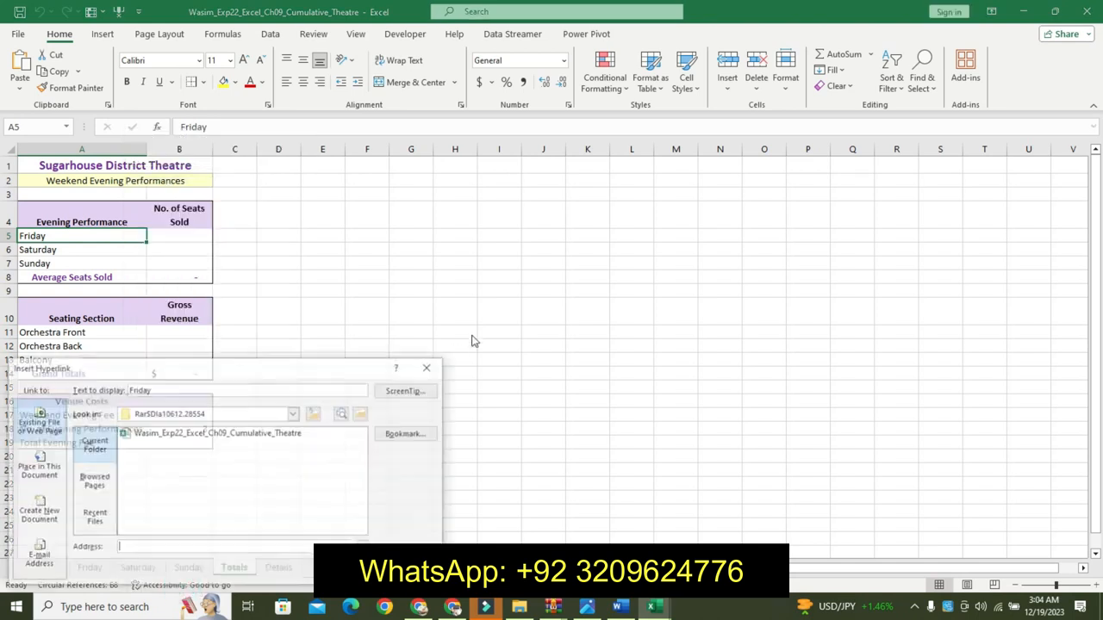
{"action": "left_click", "coordinate": [57, 465]}
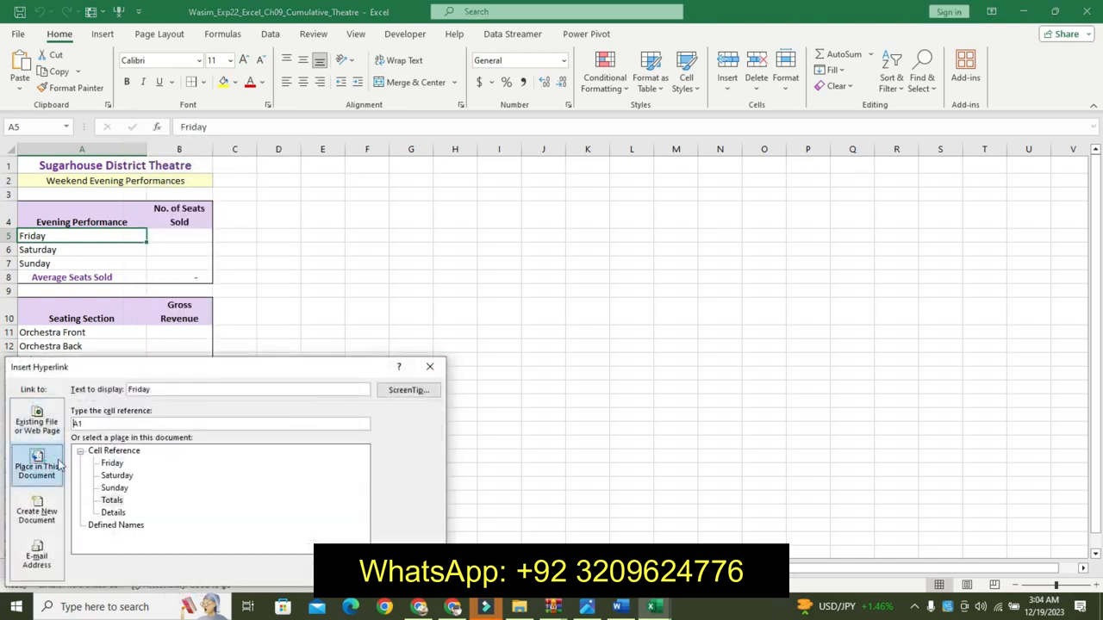
{"action": "left_click", "coordinate": [112, 463]}
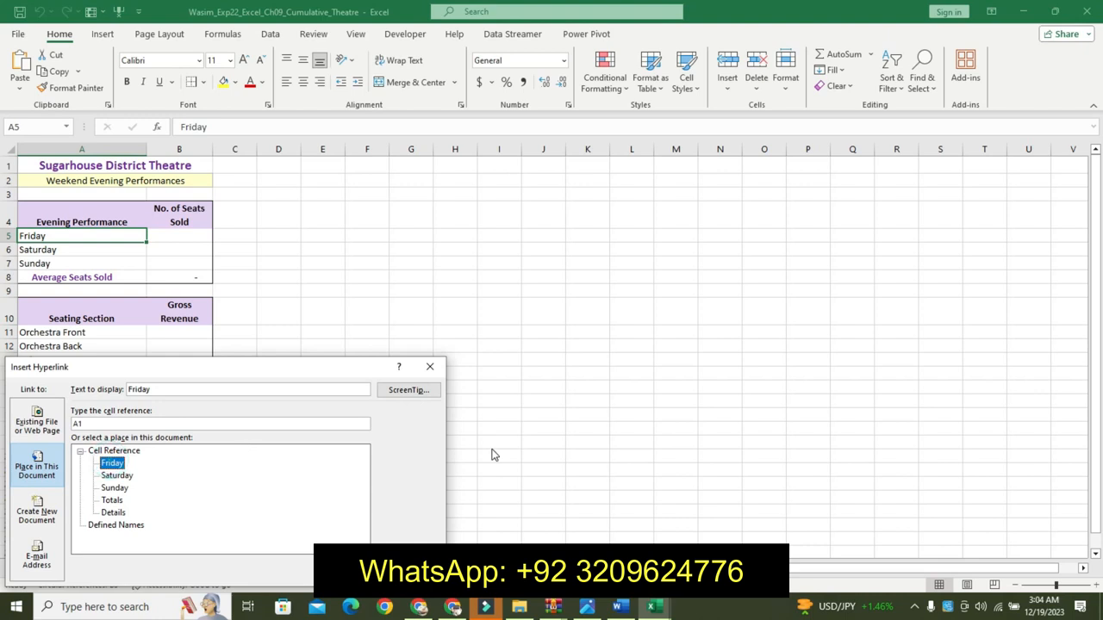
Check the Word instructions, then finish the A5 hyperlink in Excel with cell reference C20 and the ScreenTip "Friday Seats Sold"
{"action": "left_click", "coordinate": [620, 606]}
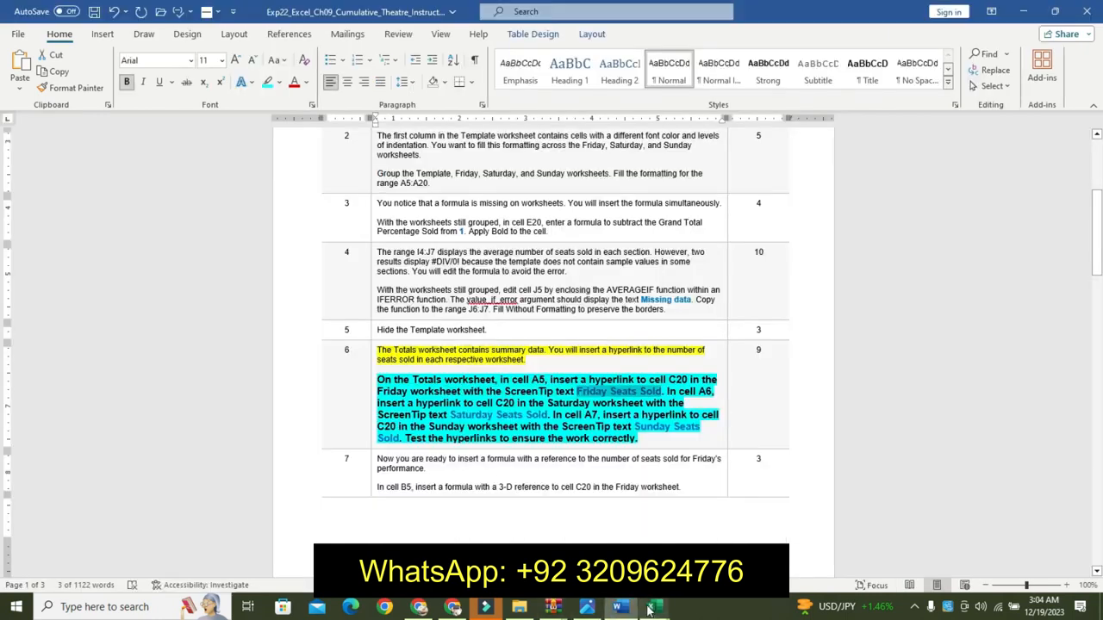
{"action": "mouse_move", "coordinate": [653, 608]}
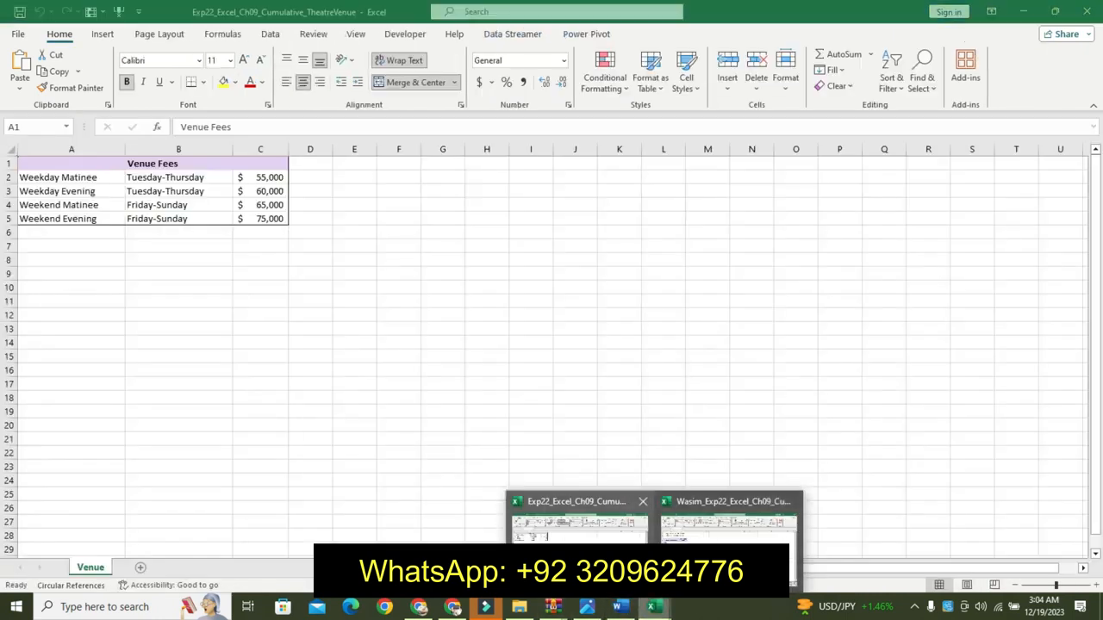
{"action": "left_click", "coordinate": [601, 546]}
{"action": "left_click", "coordinate": [662, 608]}
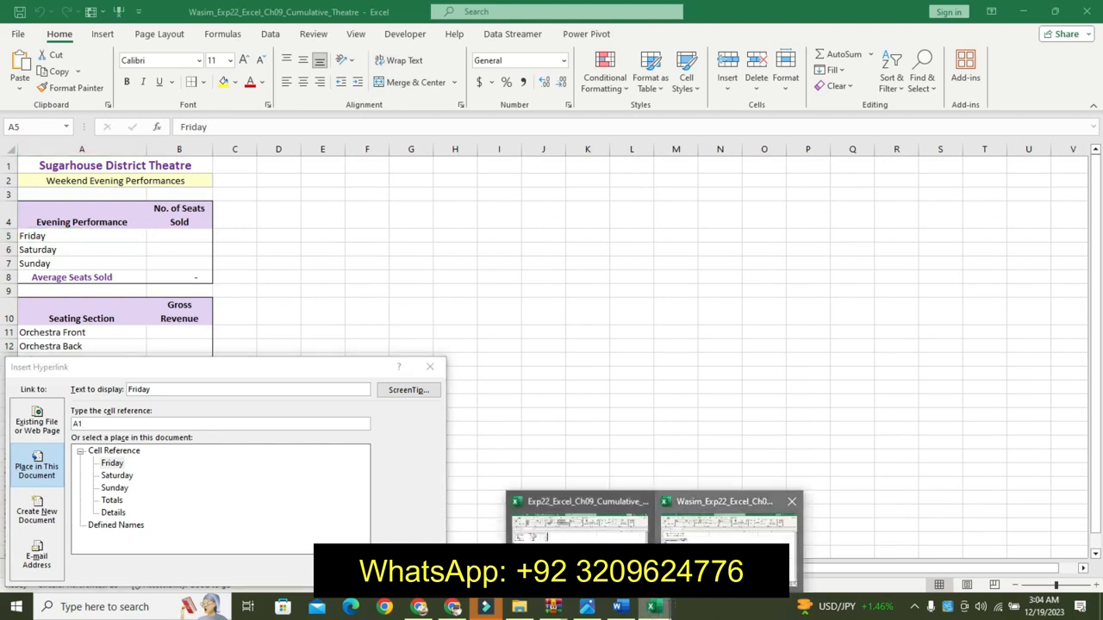
{"action": "left_click", "coordinate": [701, 552]}
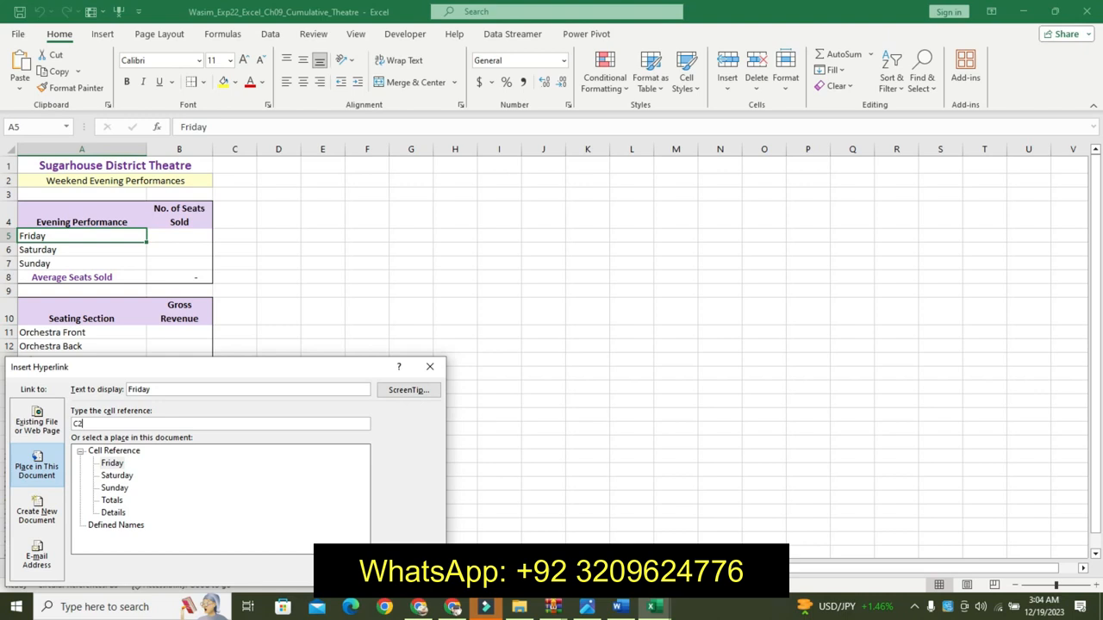
{"action": "left_click", "coordinate": [400, 389]}
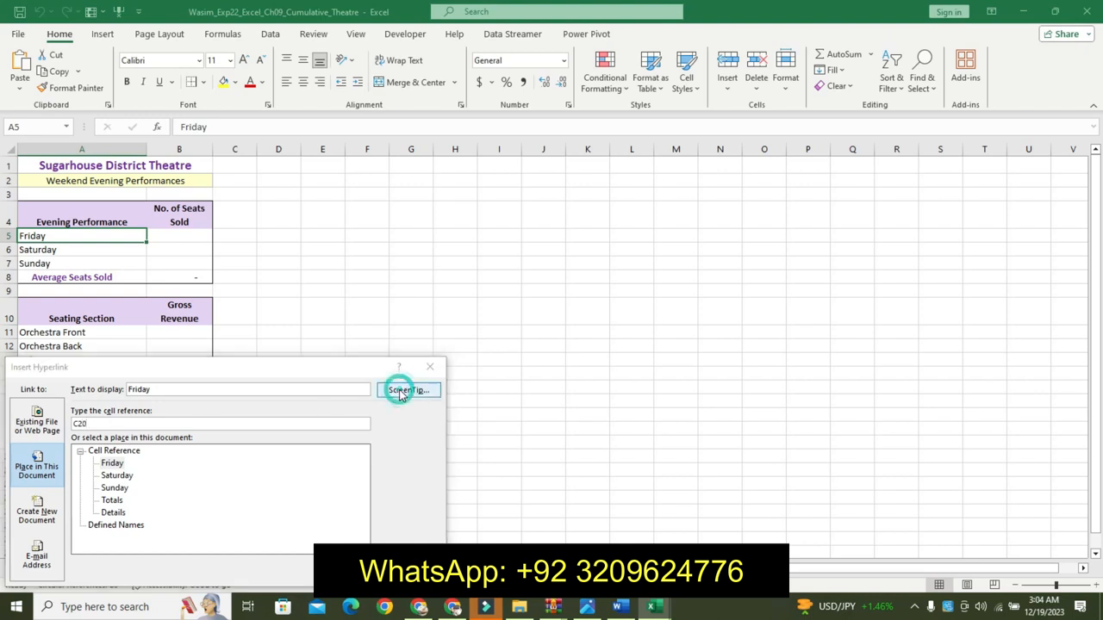
{"action": "left_click", "coordinate": [205, 573]}
{"action": "left_click", "coordinate": [343, 573]}
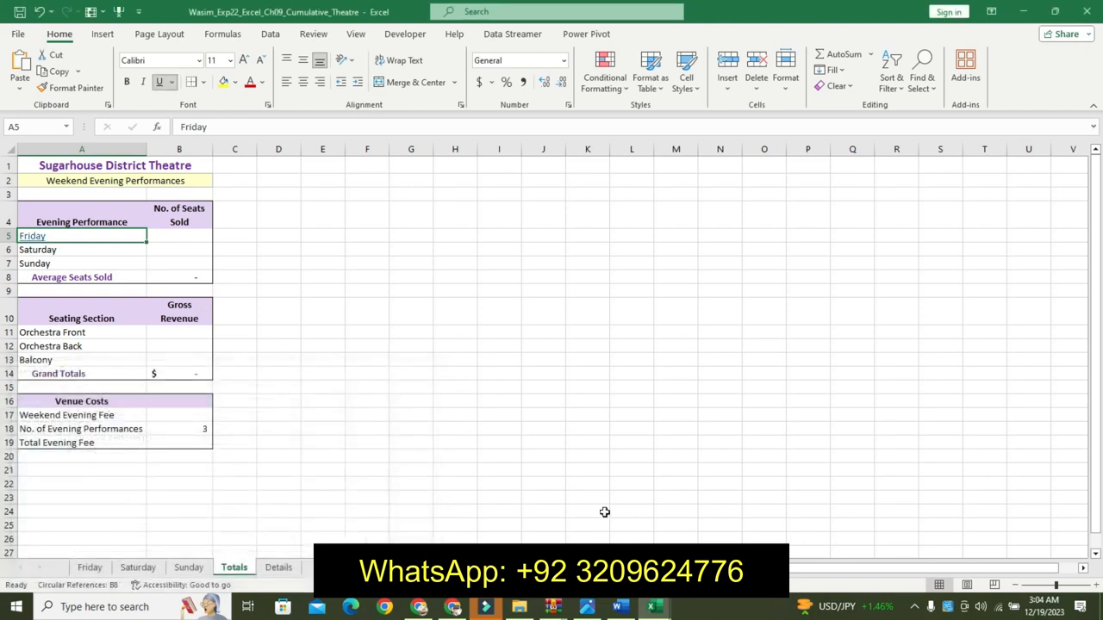
Switch to the Word instructions and copy the ScreenTip text "Saturday Seats Sold" from step 6
{"action": "left_click", "coordinate": [628, 608]}
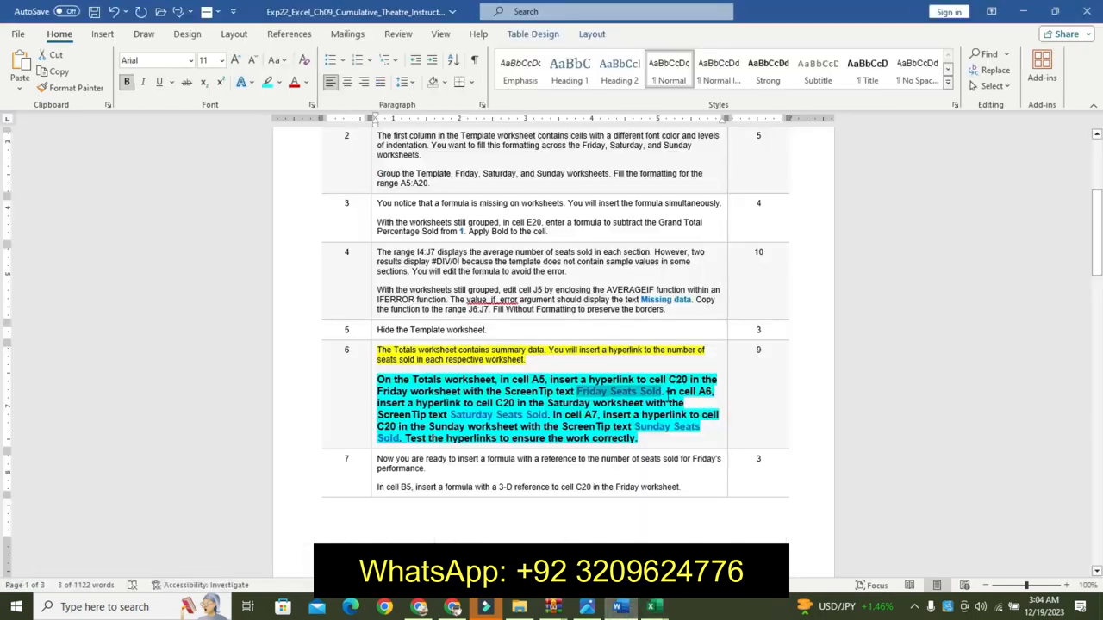
{"action": "left_click_drag", "start_coordinate": [667, 393], "coordinate": [684, 403]}
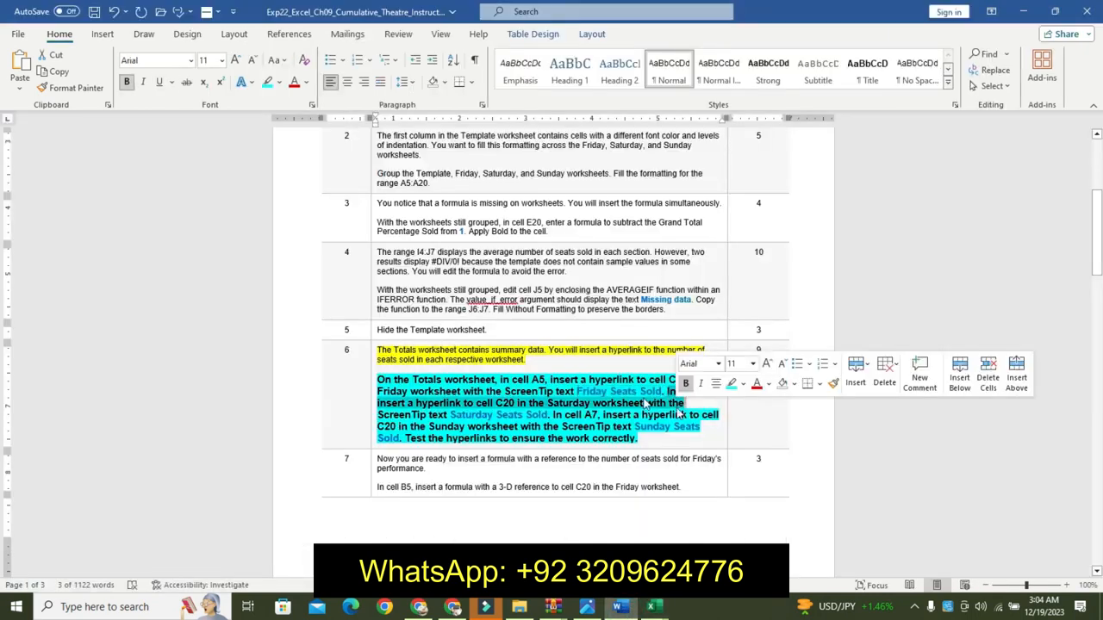
{"action": "left_click", "coordinate": [442, 426]}
{"action": "left_click_drag", "start_coordinate": [450, 414], "coordinate": [538, 420]}
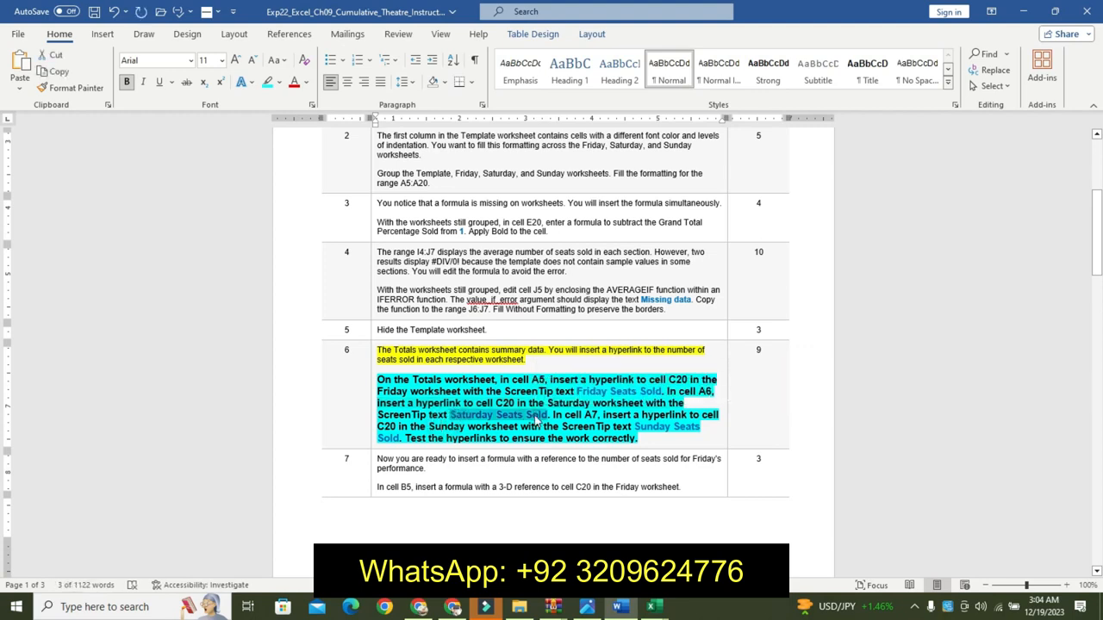
Switch to the Cumulative_Theatre Excel workbook and hyperlink Totals cell A6 to C20 on the Saturday worksheet with the ScreenTip "Saturday Seats Sold"
{"action": "left_click", "coordinate": [652, 606]}
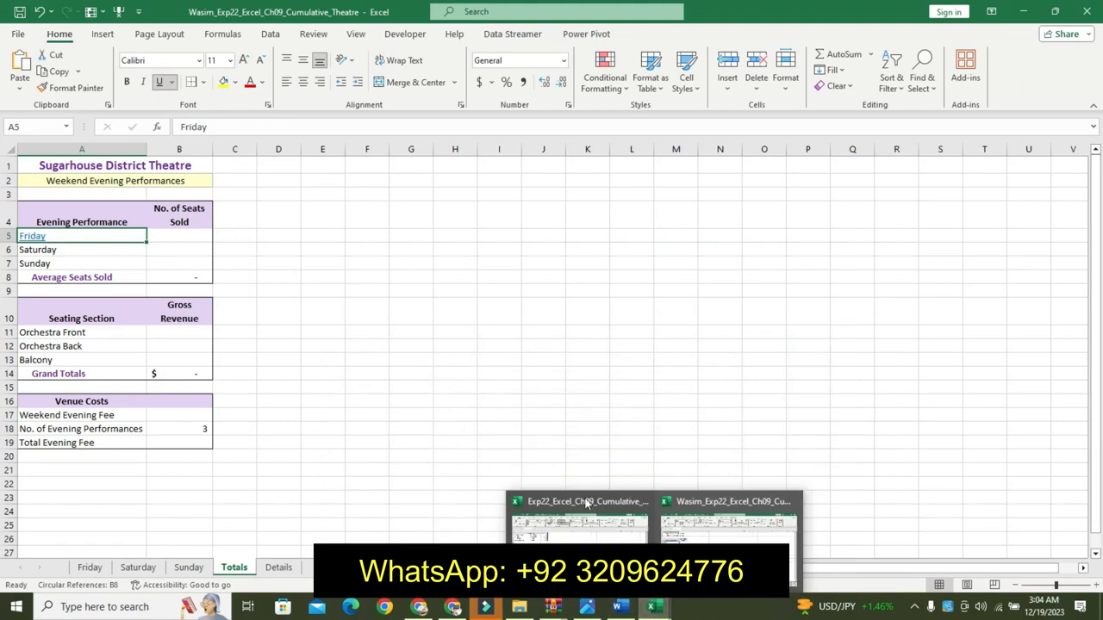
{"action": "right_click", "coordinate": [55, 249]}
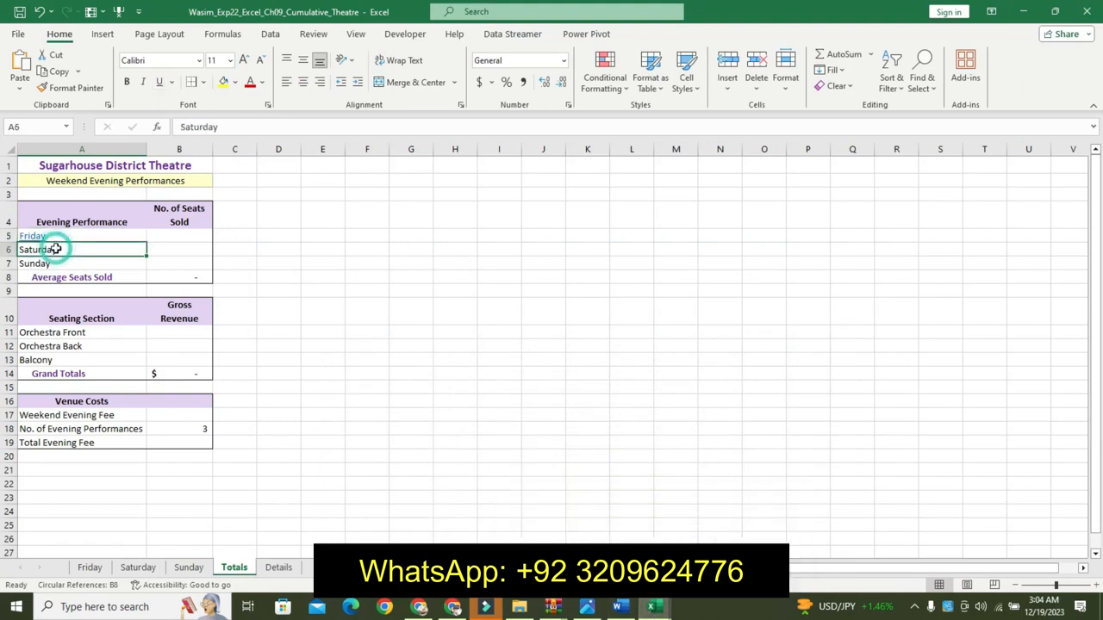
{"action": "left_click", "coordinate": [132, 585]}
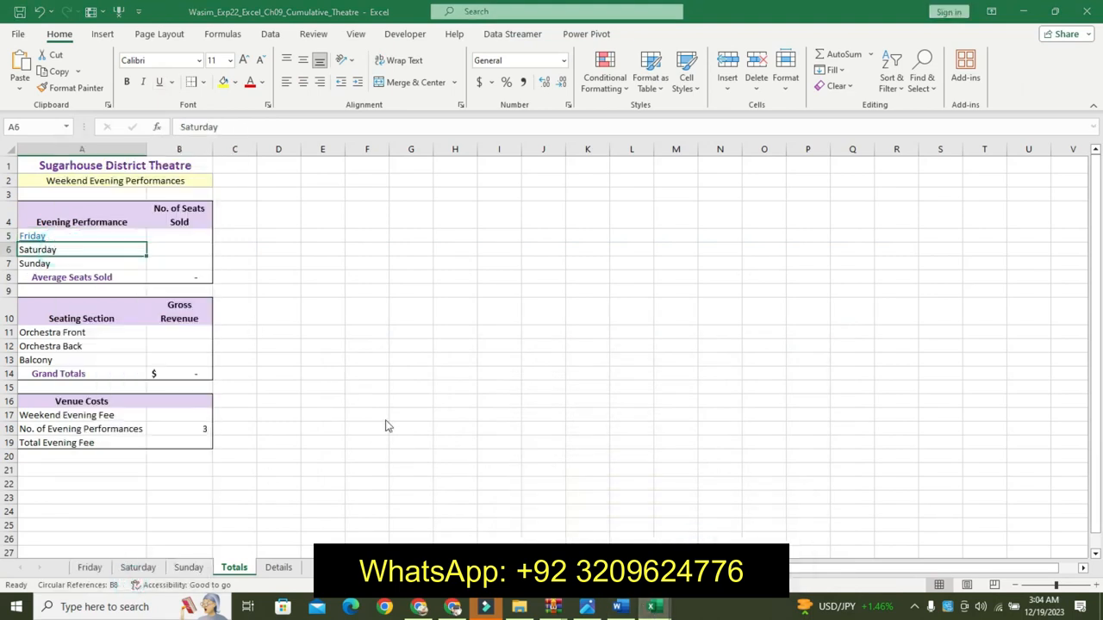
{"action": "left_click", "coordinate": [112, 475]}
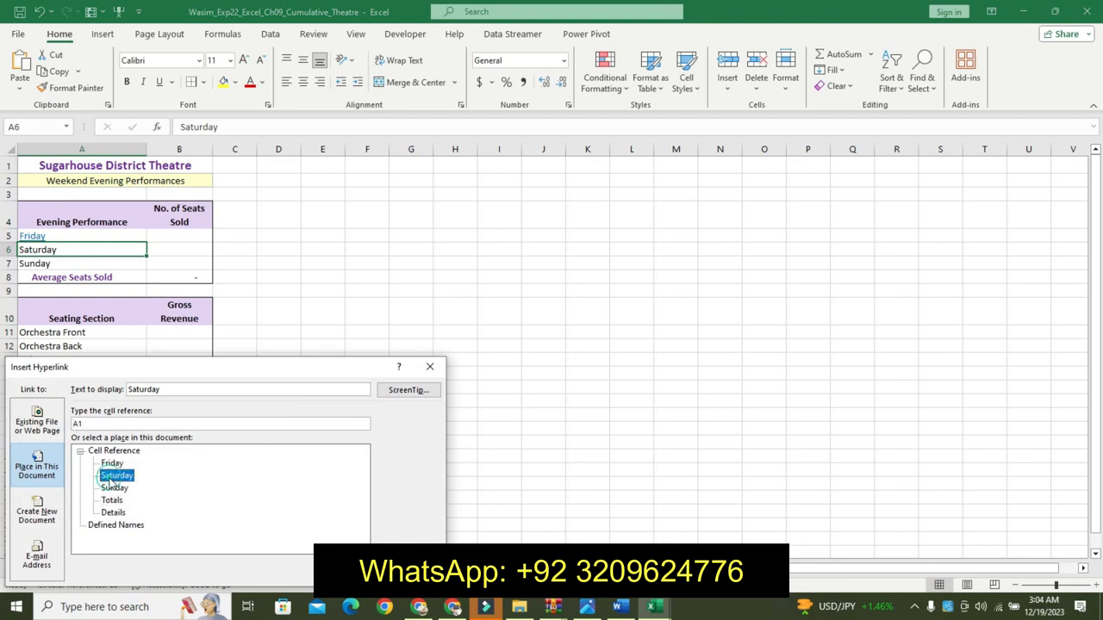
{"action": "left_click", "coordinate": [76, 423]}
{"action": "double_click", "coordinate": [77, 423]}
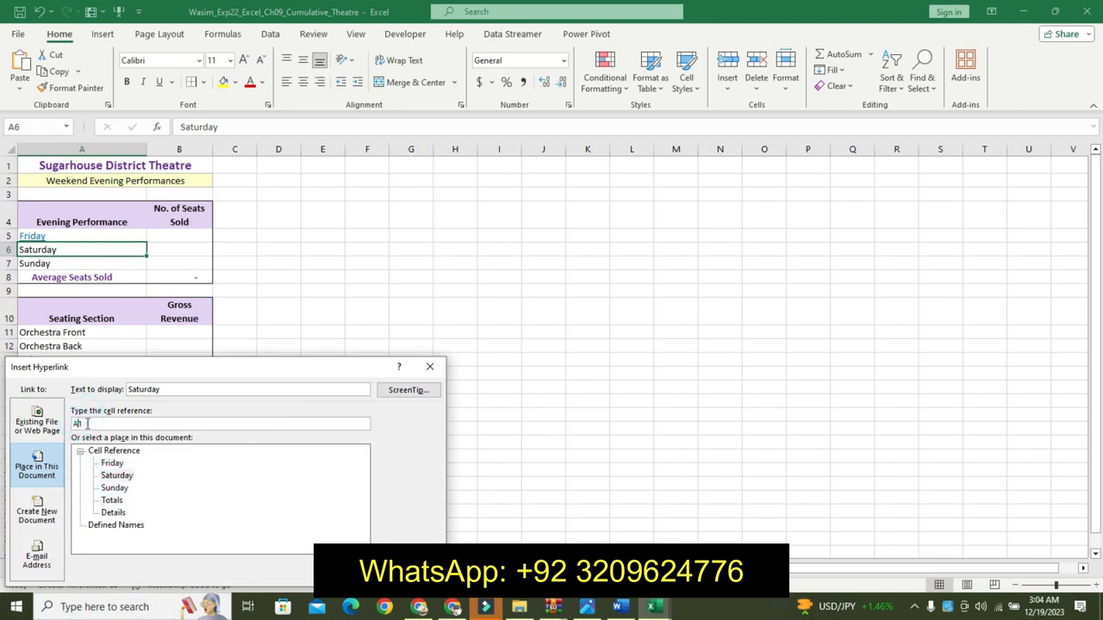
{"action": "type", "text": "C20"}
{"action": "left_click", "coordinate": [408, 389]}
{"action": "type", "text": "Saturday Seats Sold"}
{"action": "left_click", "coordinate": [155, 572]}
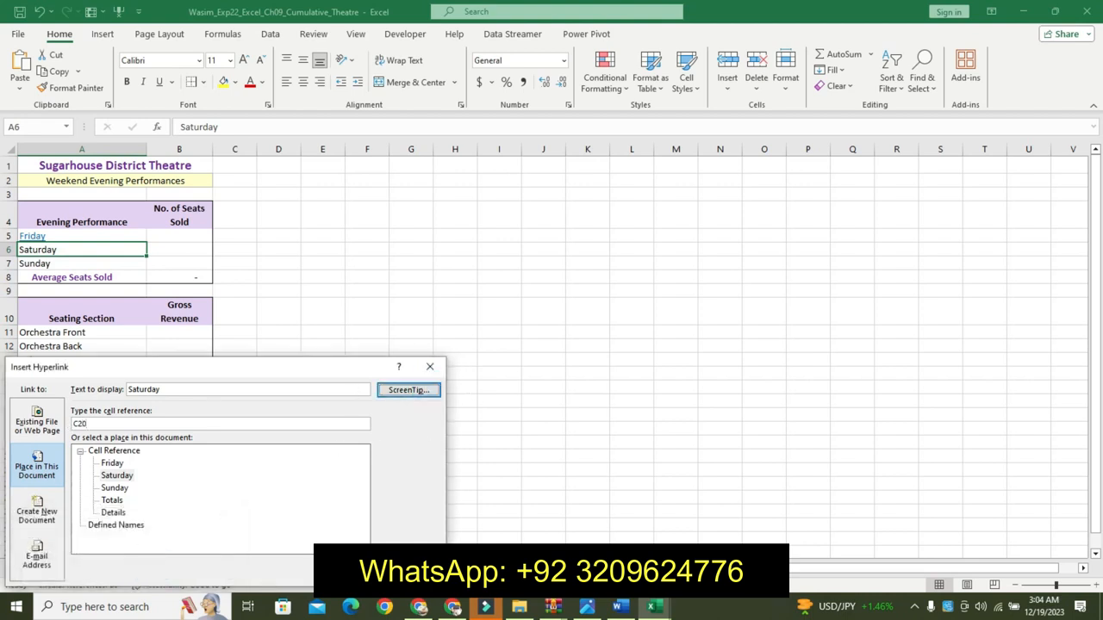
{"action": "key", "text": "Return"}
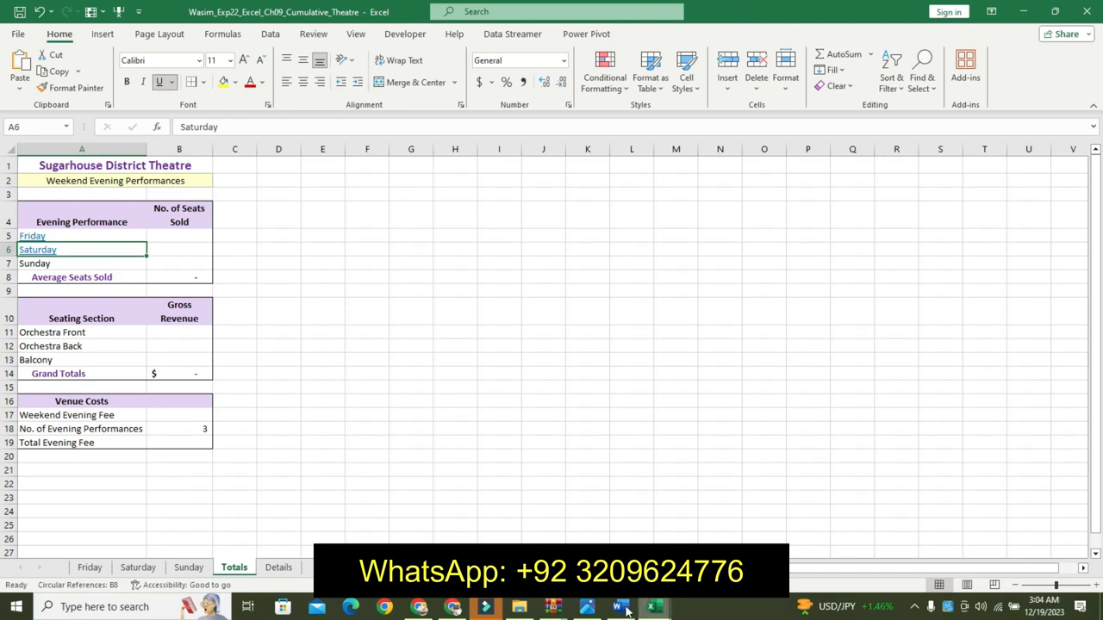
Copy the ScreenTip text "Sunday Seats Sold" from step 6 of the Word instructions and return to the Cumulative_Theatre Excel workbook
{"action": "left_click", "coordinate": [619, 607]}
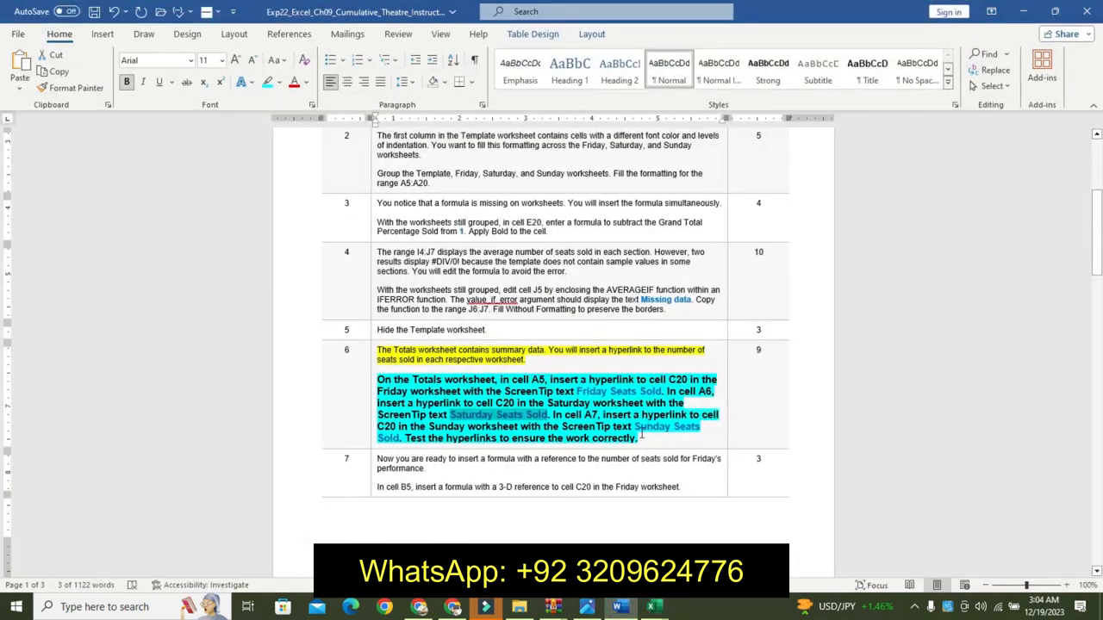
{"action": "left_click_drag", "start_coordinate": [639, 428], "coordinate": [403, 440]}
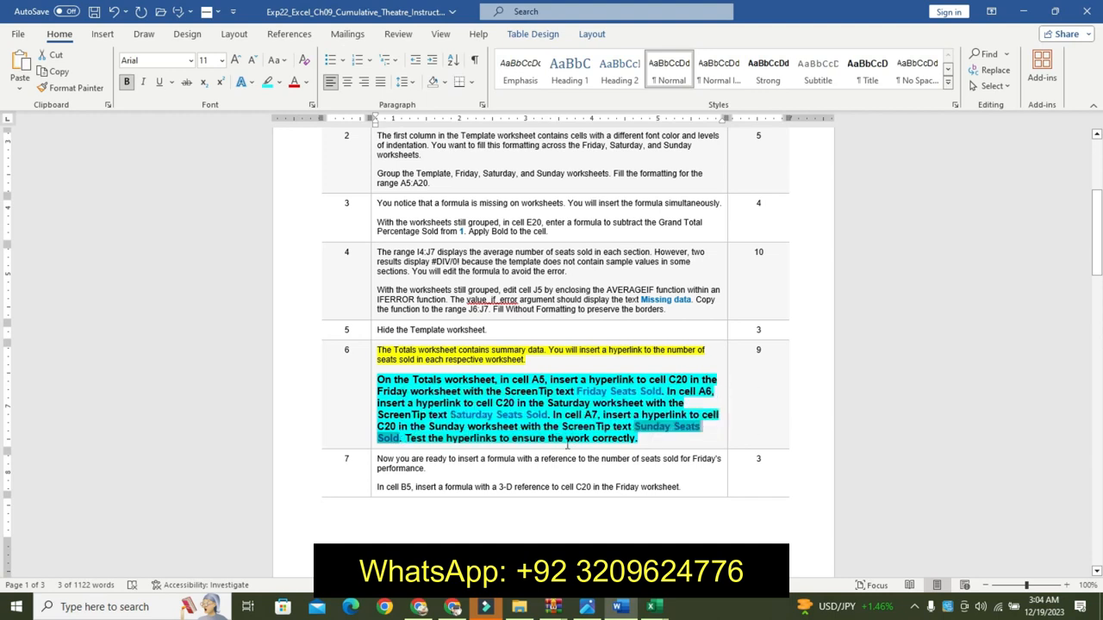
{"action": "mouse_move", "coordinate": [654, 607]}
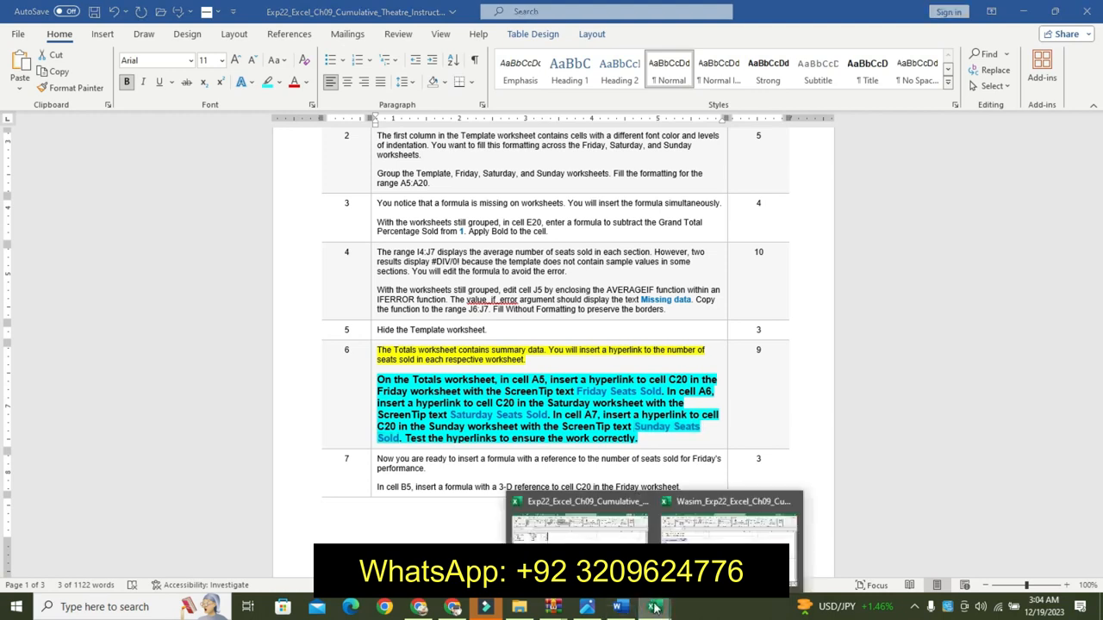
{"action": "left_click", "coordinate": [729, 539]}
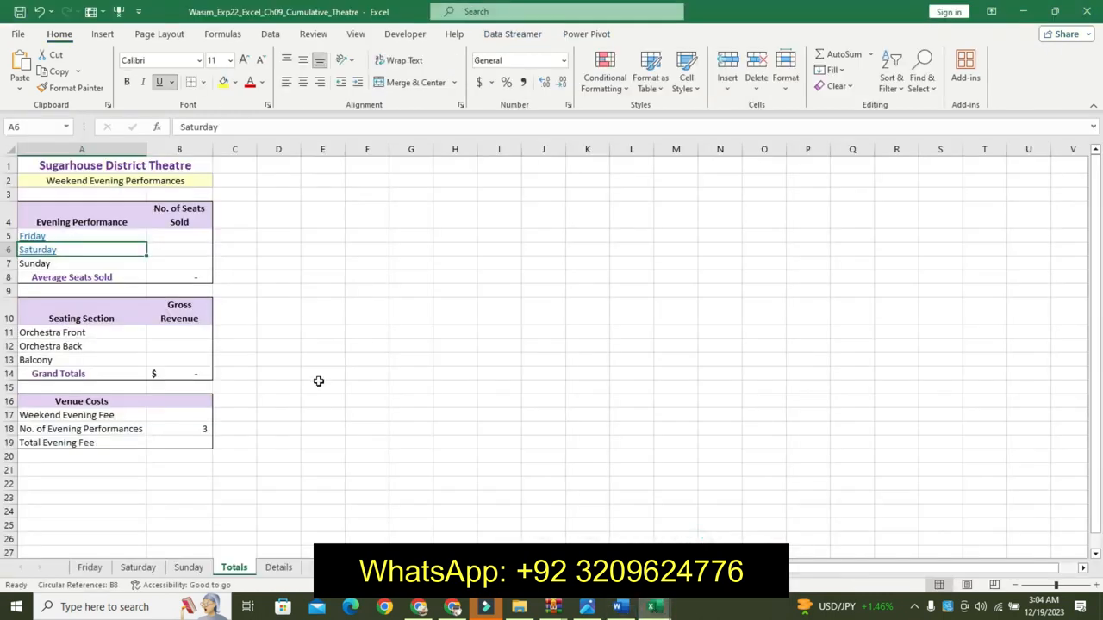
Insert a hyperlink in cell A7 of Totals to cell C20 on the Sunday worksheet with the ScreenTip "Sunday Seats Sold"
{"action": "left_click", "coordinate": [93, 261]}
{"action": "right_click", "coordinate": [93, 262]}
{"action": "left_click", "coordinate": [146, 571]}
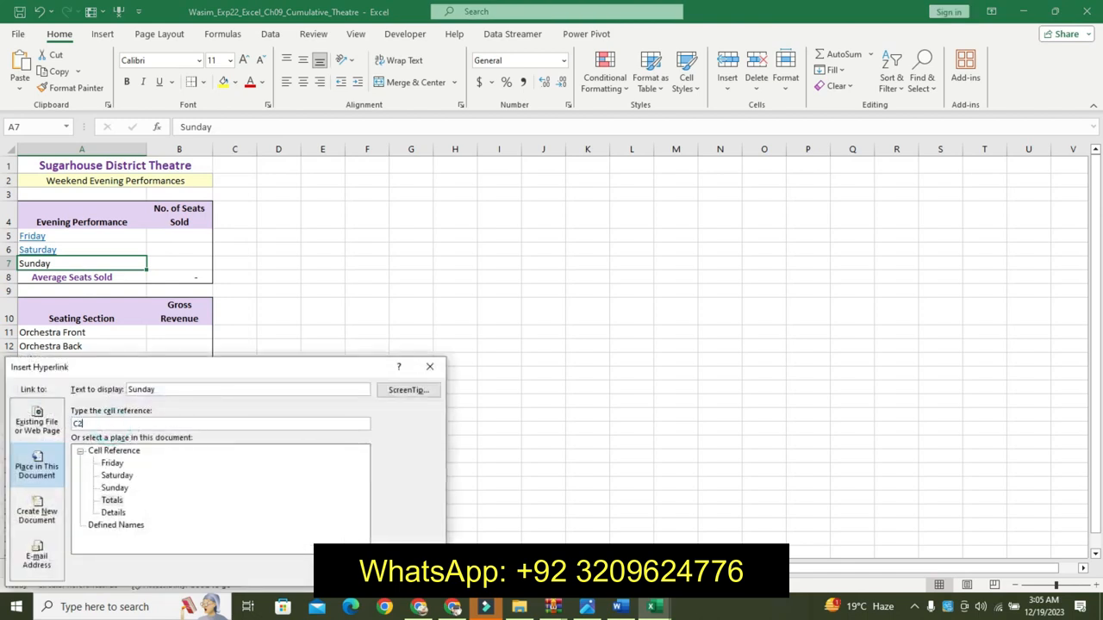
{"action": "left_click", "coordinate": [116, 486]}
{"action": "left_click", "coordinate": [402, 394]}
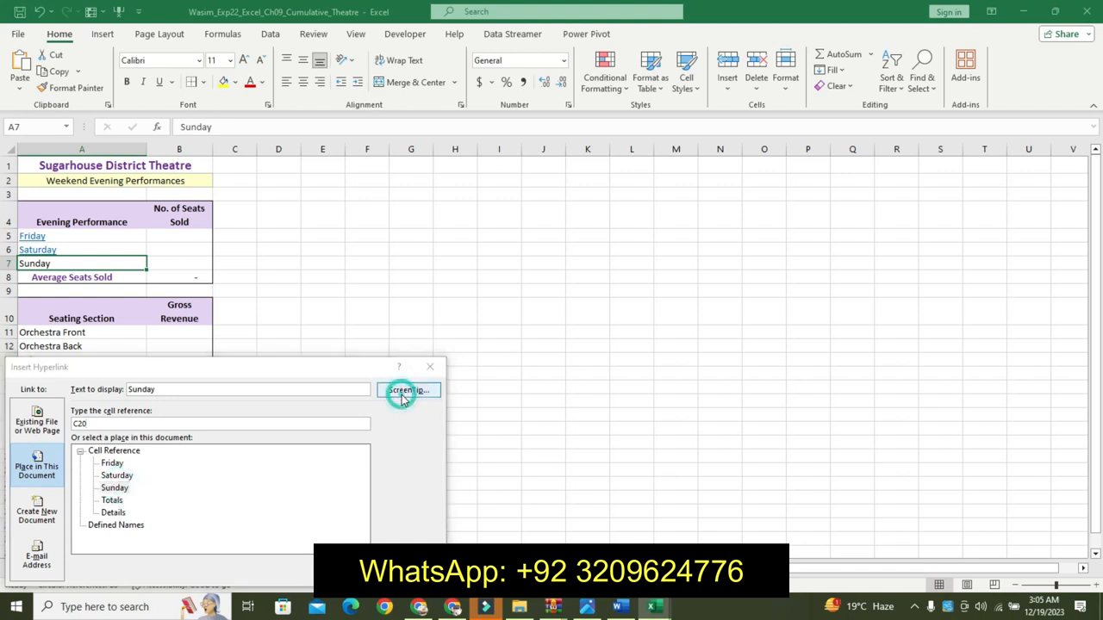
{"action": "type", "text": "Sunday Seats Sold"}
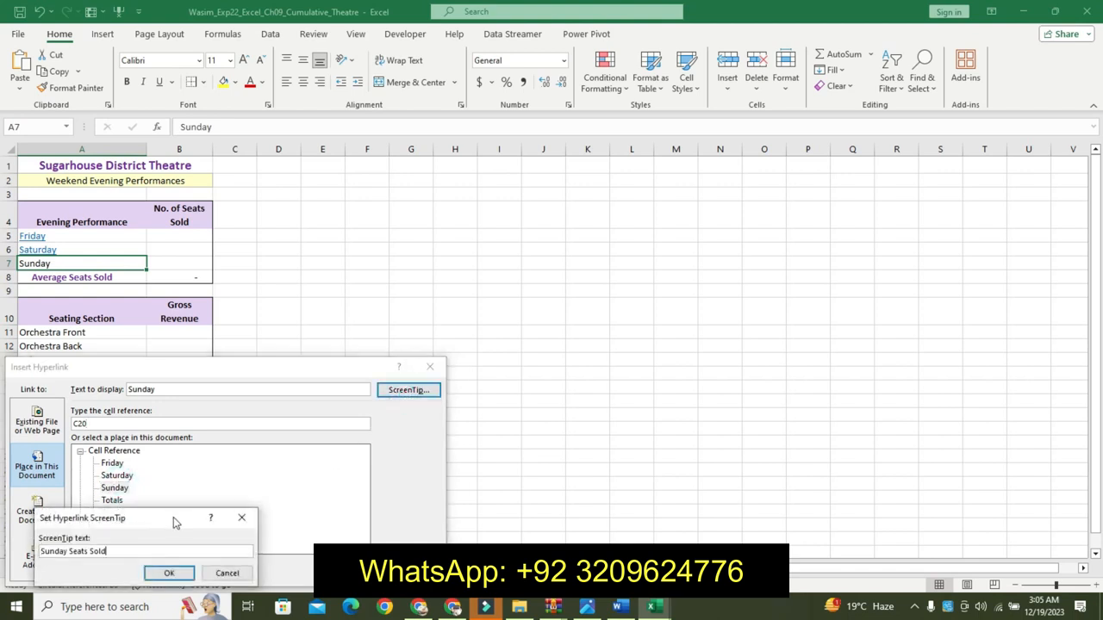
{"action": "left_click", "coordinate": [170, 573]}
{"action": "key", "text": "Return"}
Test the Friday hyperlink in cell A5, then return to the Totals worksheet and try the Saturday hyperlink in A6
{"action": "double_click", "coordinate": [39, 239]}
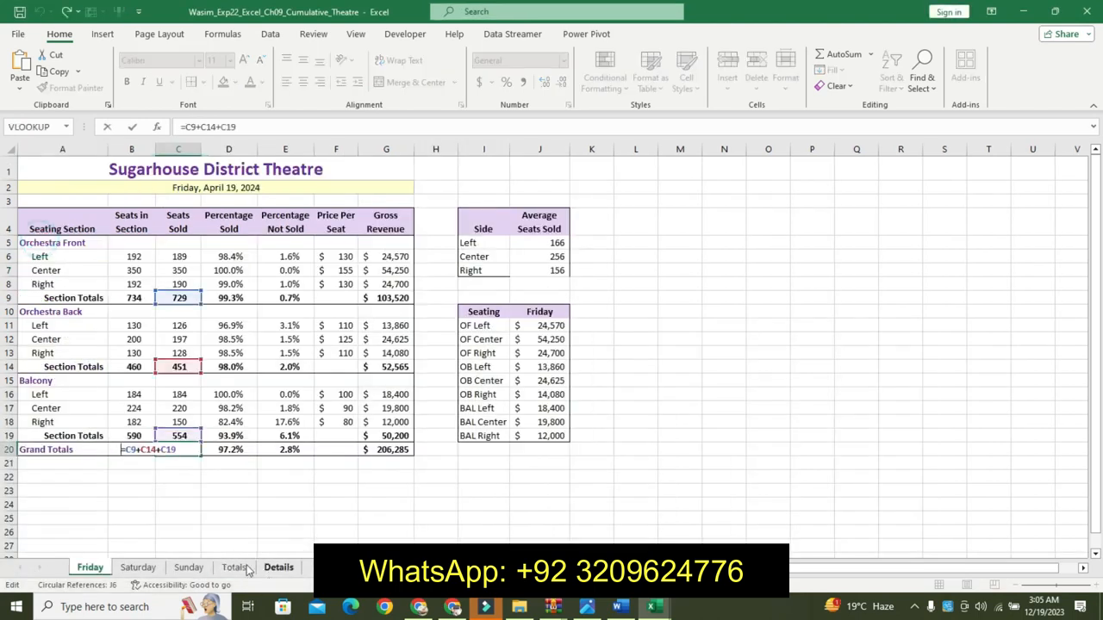
{"action": "left_click", "coordinate": [244, 568]}
{"action": "left_click", "coordinate": [42, 250]}
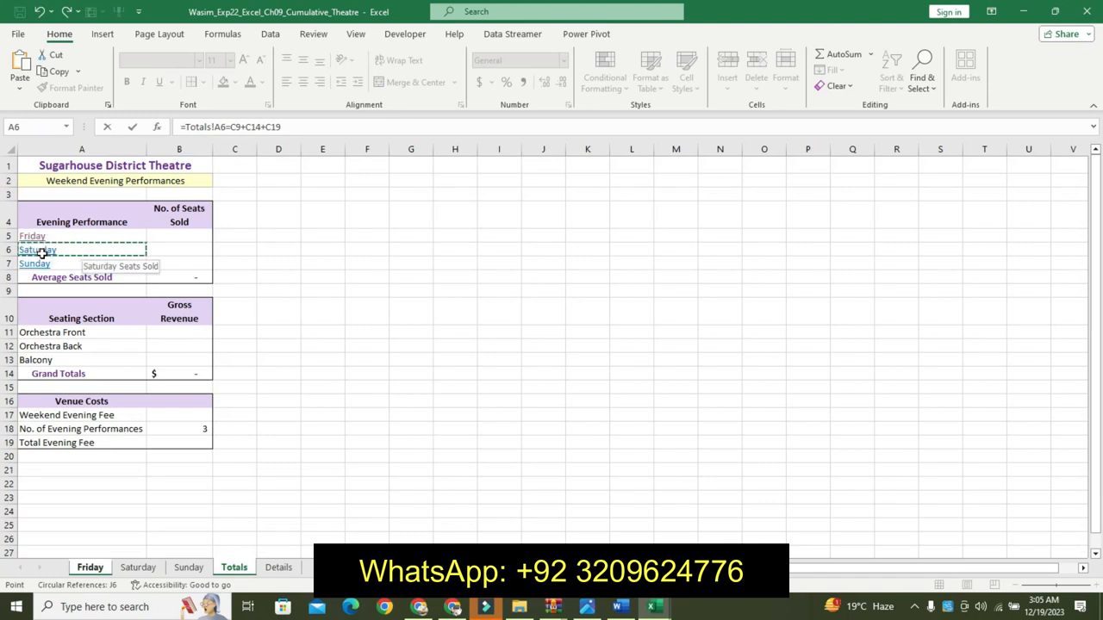
{"action": "key", "text": "BackSpace"}
{"action": "key", "text": "BackSpace"}
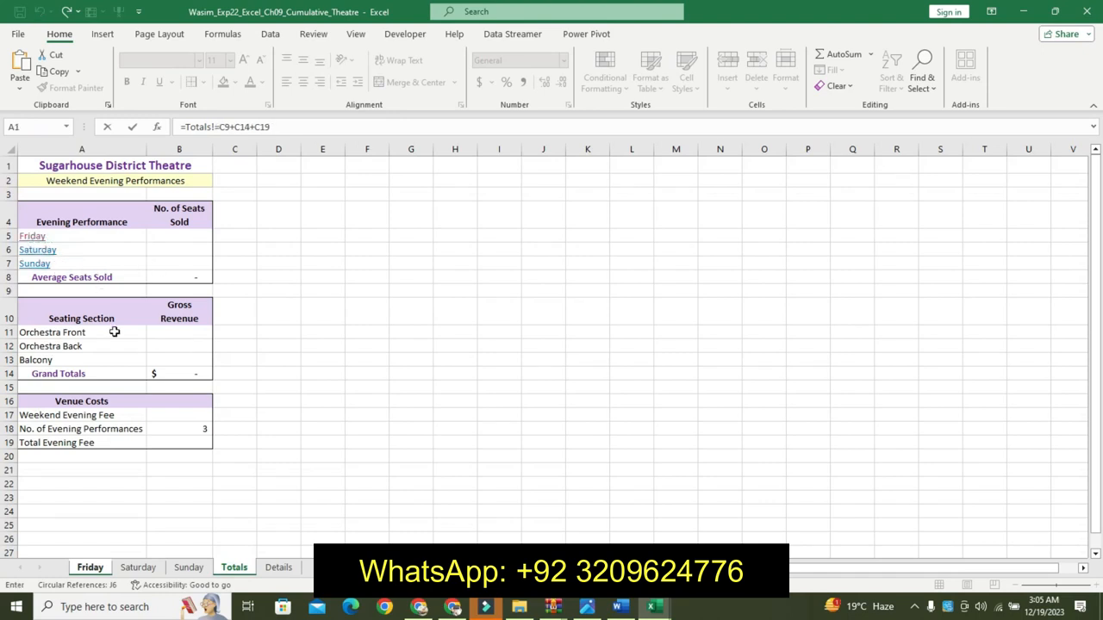
{"action": "key", "text": "Return"}
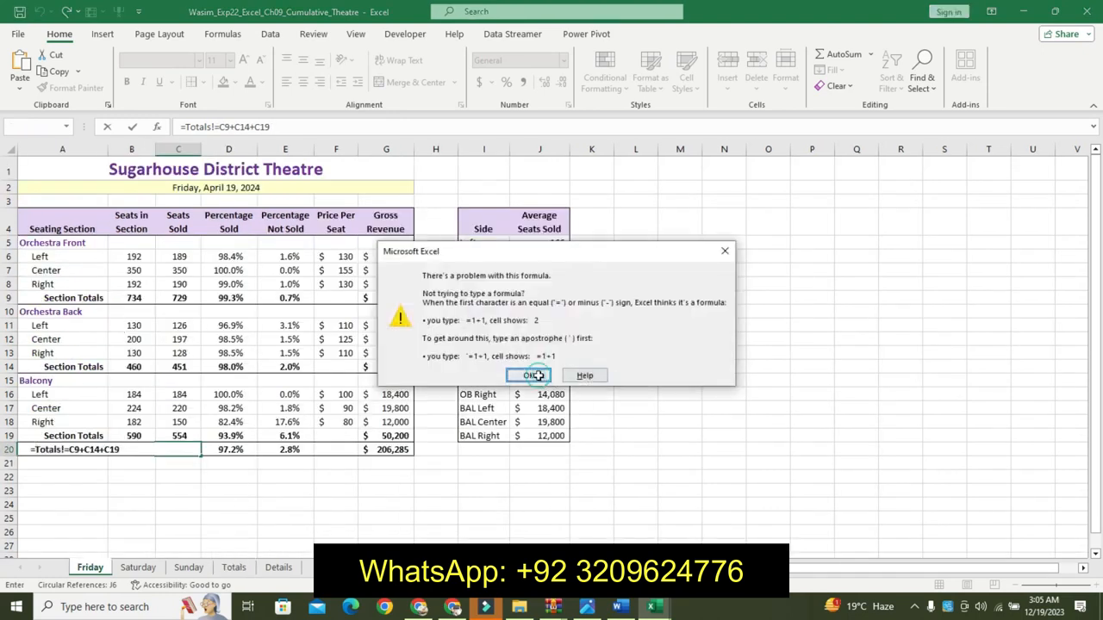
{"action": "left_click", "coordinate": [528, 375]}
{"action": "left_click", "coordinate": [231, 568]}
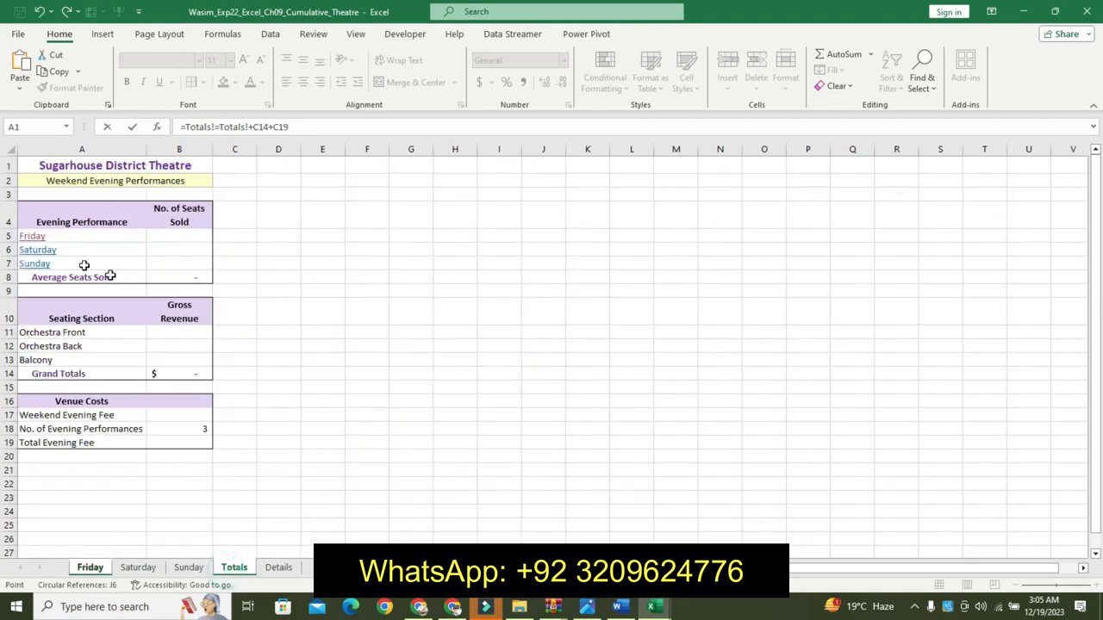
{"action": "left_click", "coordinate": [253, 384]}
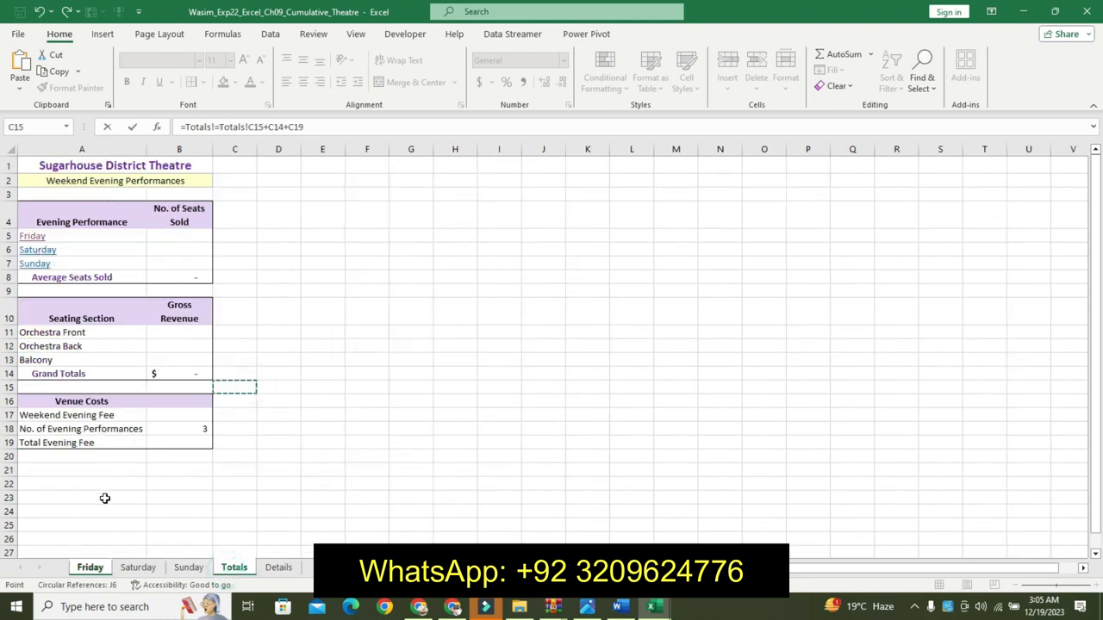
{"action": "key", "text": "BackSpace"}
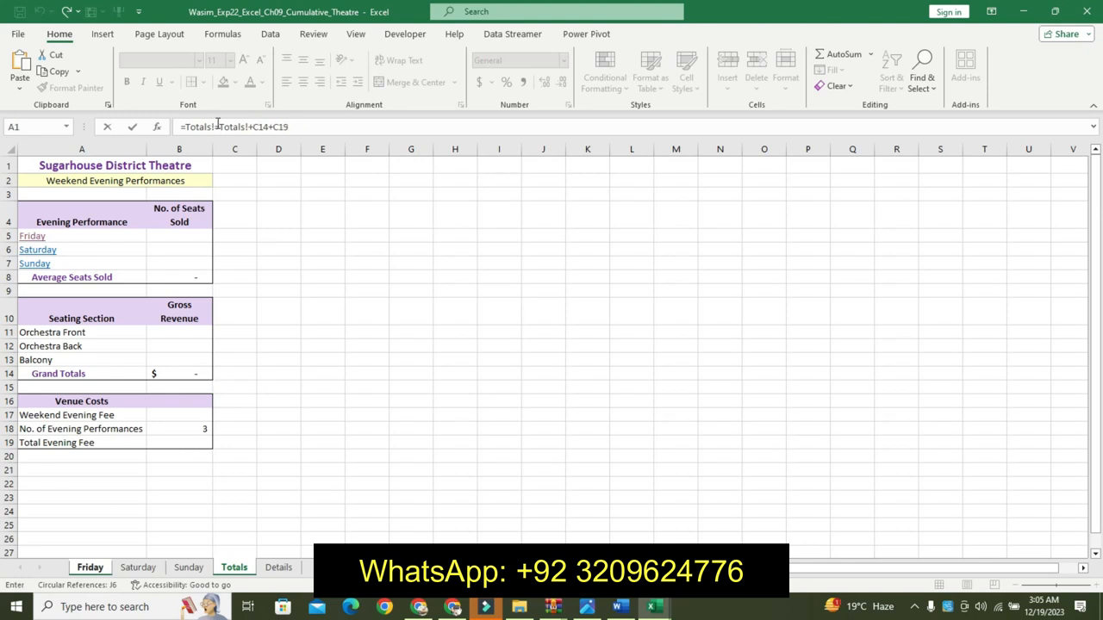
{"action": "left_click_drag", "start_coordinate": [214, 126], "coordinate": [179, 127]}
{"action": "key", "text": "BackSpace"}
{"action": "key", "text": "Return"}
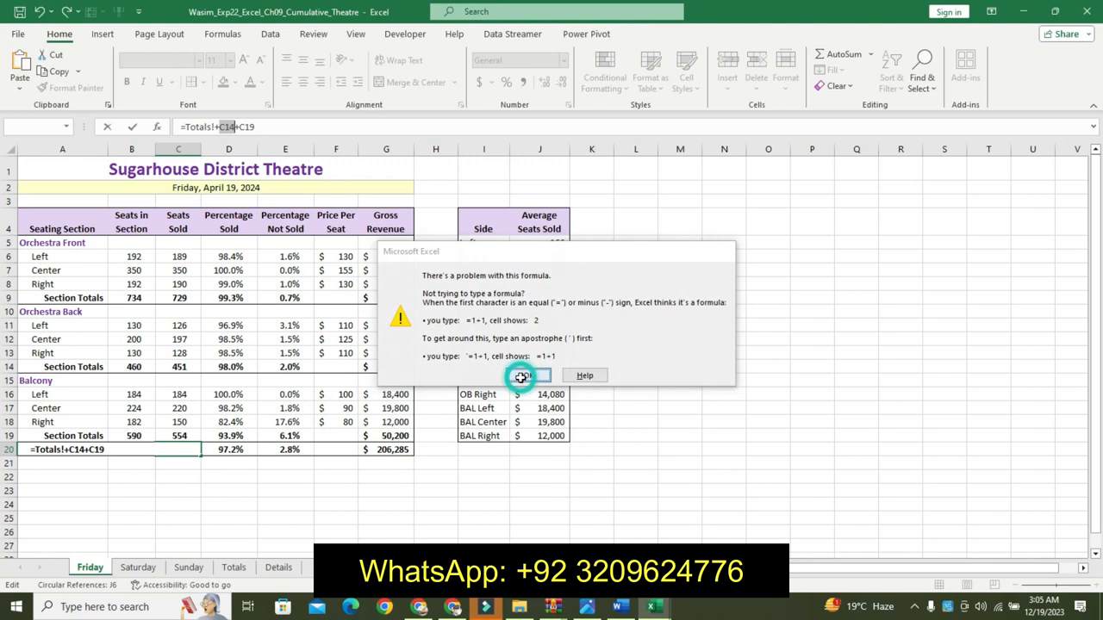
{"action": "left_click", "coordinate": [528, 377]}
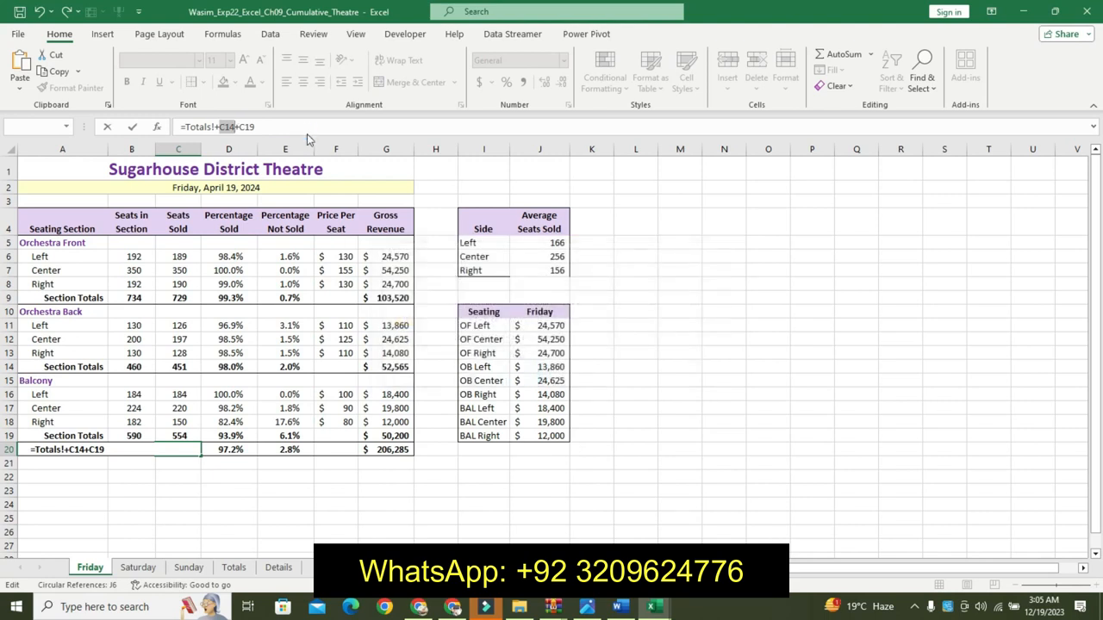
{"action": "key", "text": "Return"}
{"action": "left_click", "coordinate": [525, 378]}
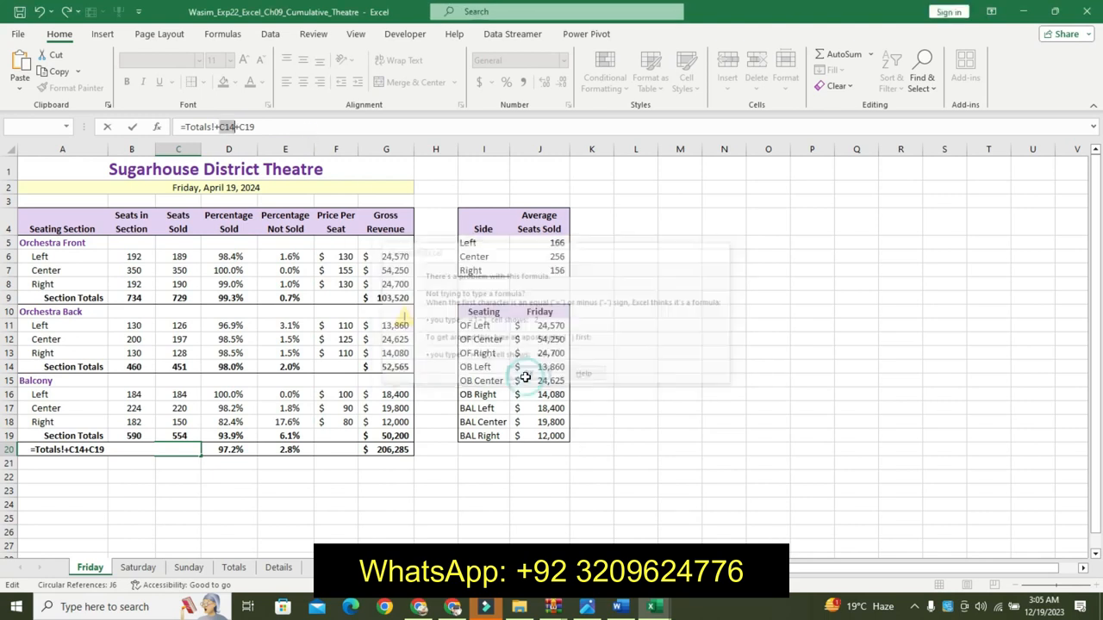
{"action": "key", "text": "ctrl+z"}
{"action": "key", "text": "ctrl+z"}
{"action": "key", "text": "ctrl+z"}
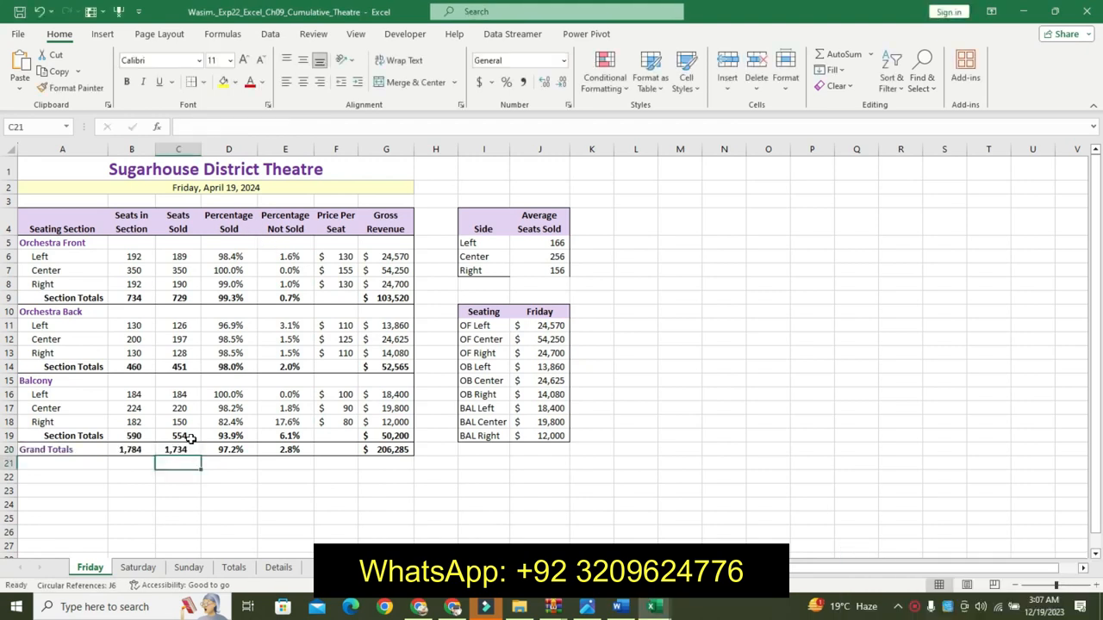
Test the Saturday and Sunday hyperlinks in cells A6 and A7 of Totals, returning to the Totals worksheet after each one
{"action": "left_click", "coordinate": [179, 449]}
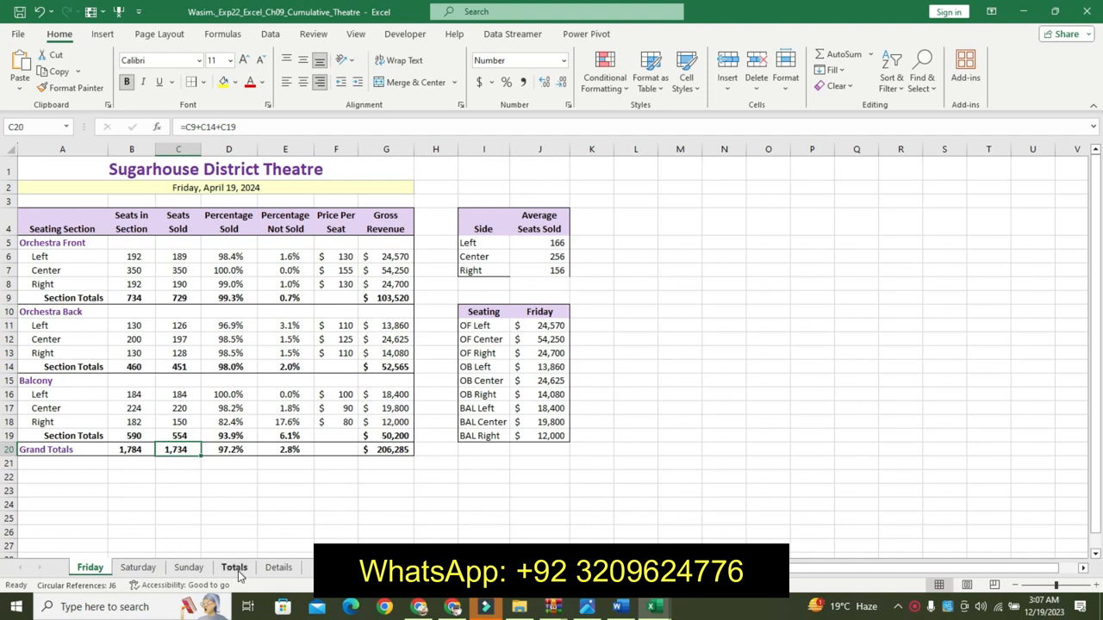
{"action": "left_click", "coordinate": [234, 568]}
{"action": "left_click", "coordinate": [56, 250]}
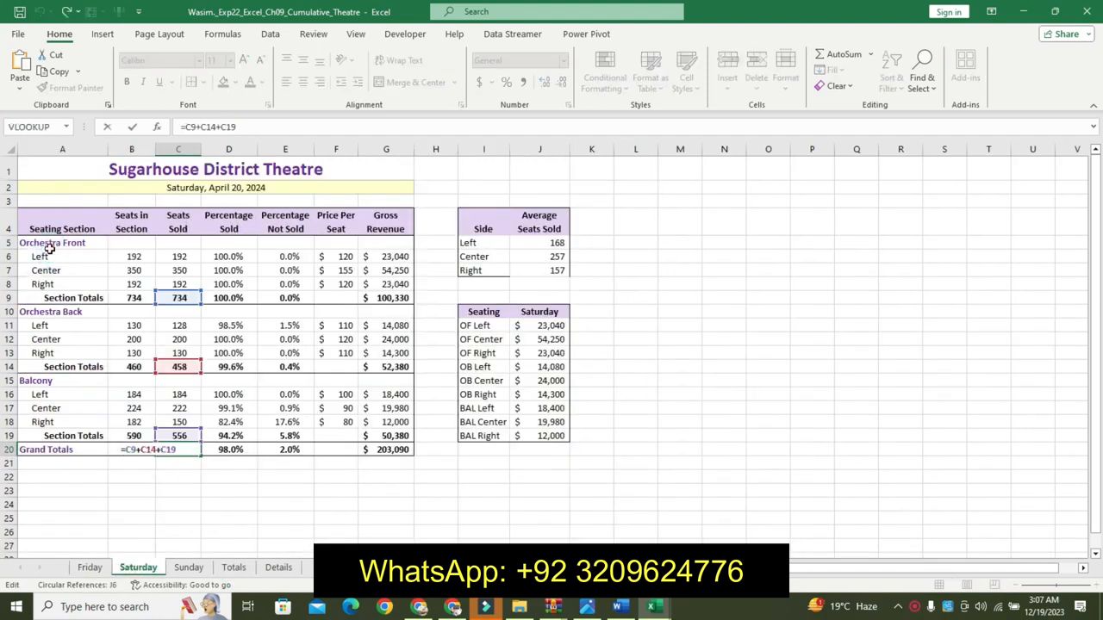
{"action": "key", "text": "Return"}
{"action": "left_click", "coordinate": [235, 568]}
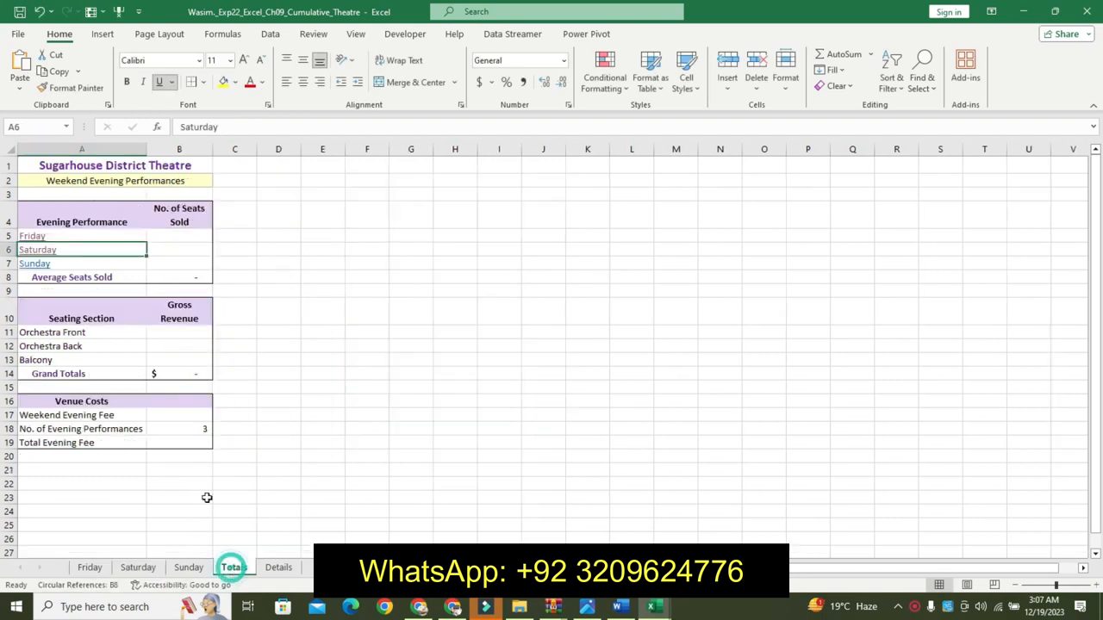
{"action": "left_click", "coordinate": [39, 265]}
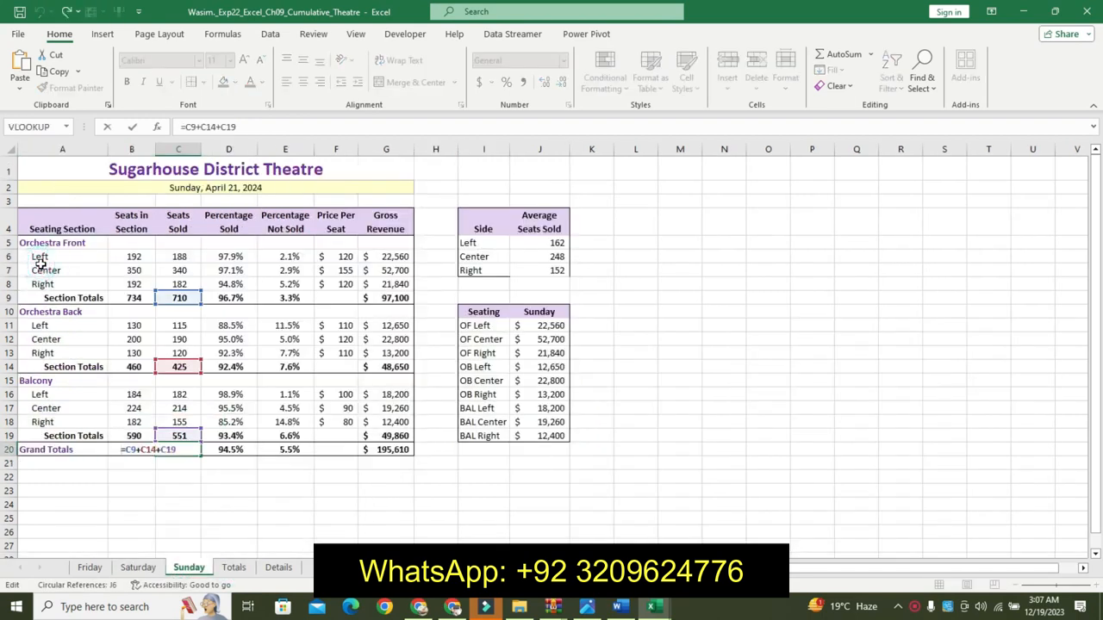
{"action": "key", "text": "Return"}
{"action": "left_click", "coordinate": [234, 568]}
{"action": "left_click", "coordinate": [396, 387]}
Switch to the Word instructions and undo the highlighting, bold and font enlargement applied to the step 6 text
{"action": "left_click", "coordinate": [617, 607]}
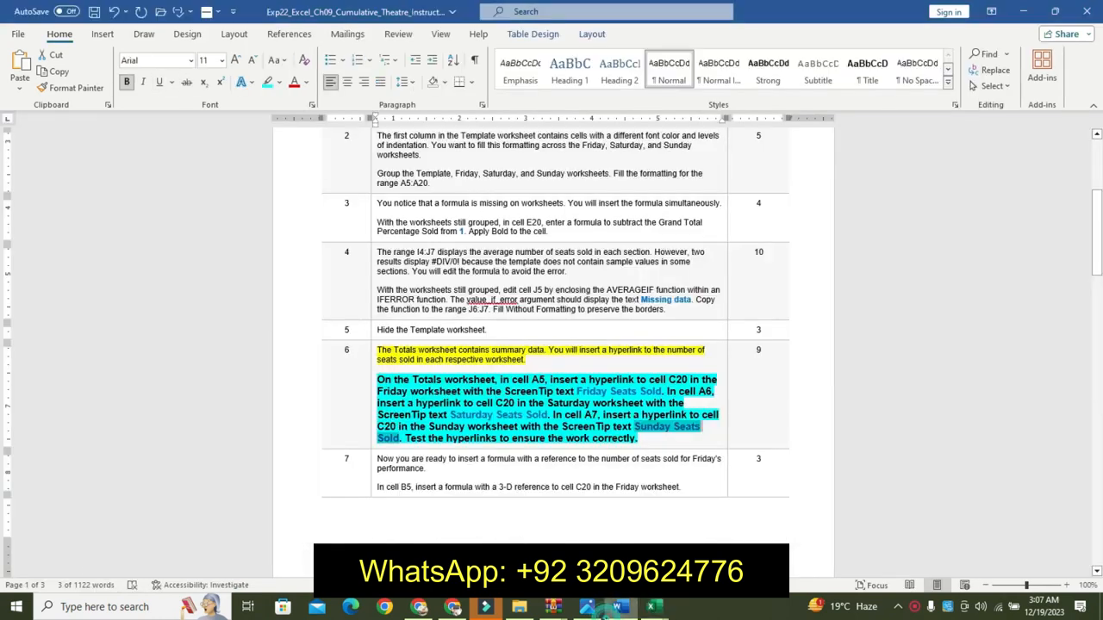
{"action": "key", "text": "ctrl+z"}
{"action": "key", "text": "ctrl+z"}
{"action": "key", "text": "ctrl+z"}
{"action": "key", "text": "ctrl+z"}
{"action": "key", "text": "ctrl+z"}
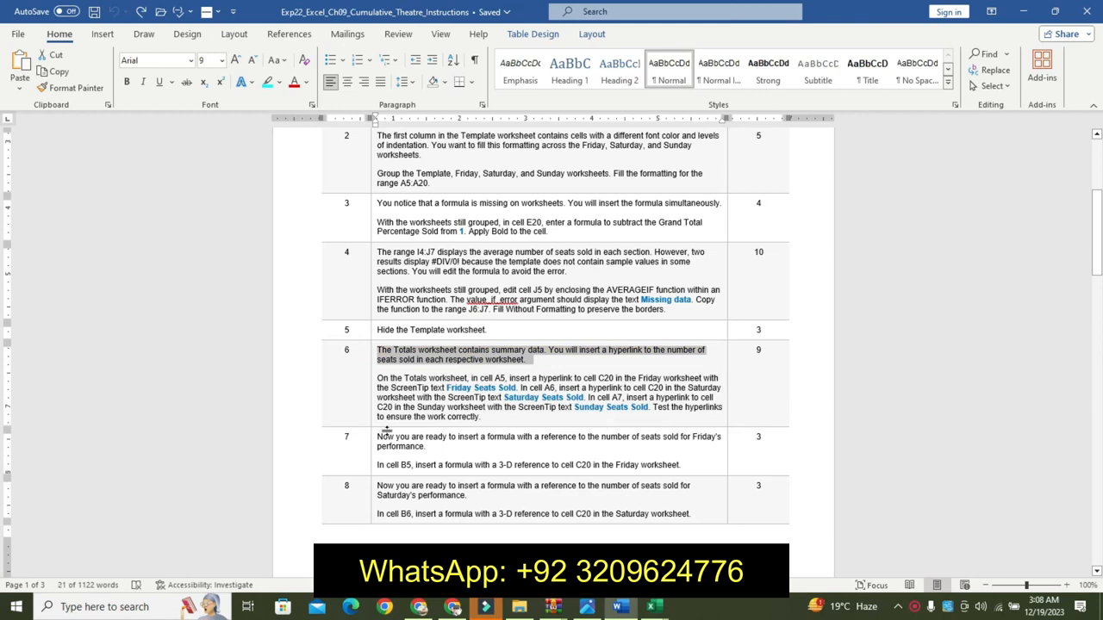
Highlight the first paragraph of step 7 in yellow
{"action": "triple_click", "coordinate": [387, 436]}
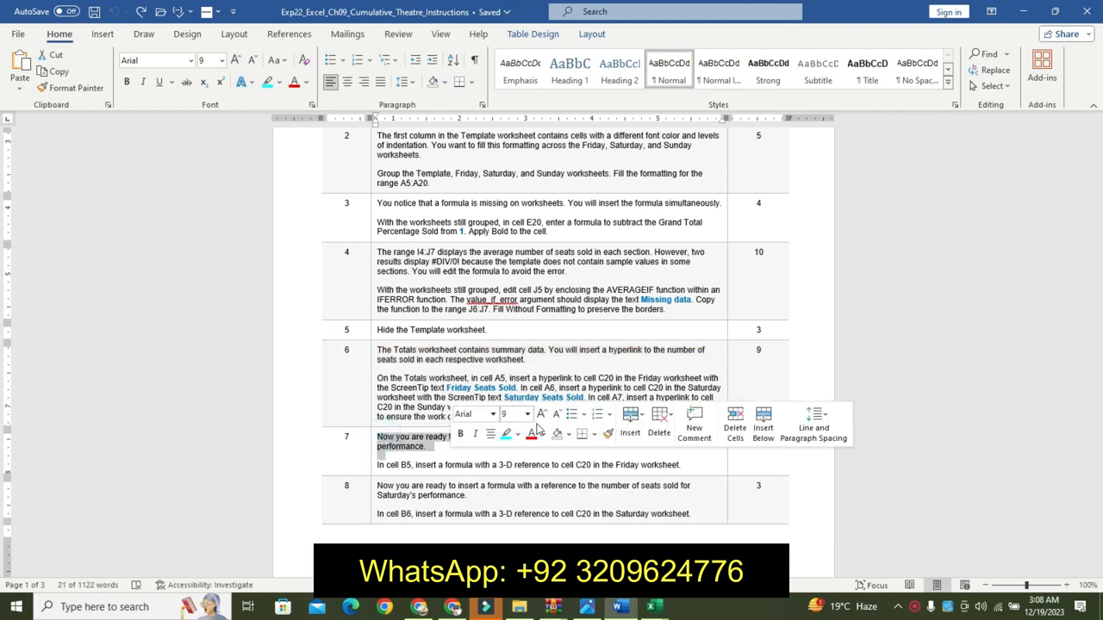
{"action": "left_click", "coordinate": [517, 434]}
{"action": "left_click", "coordinate": [509, 450]}
{"action": "key", "text": "Right"}
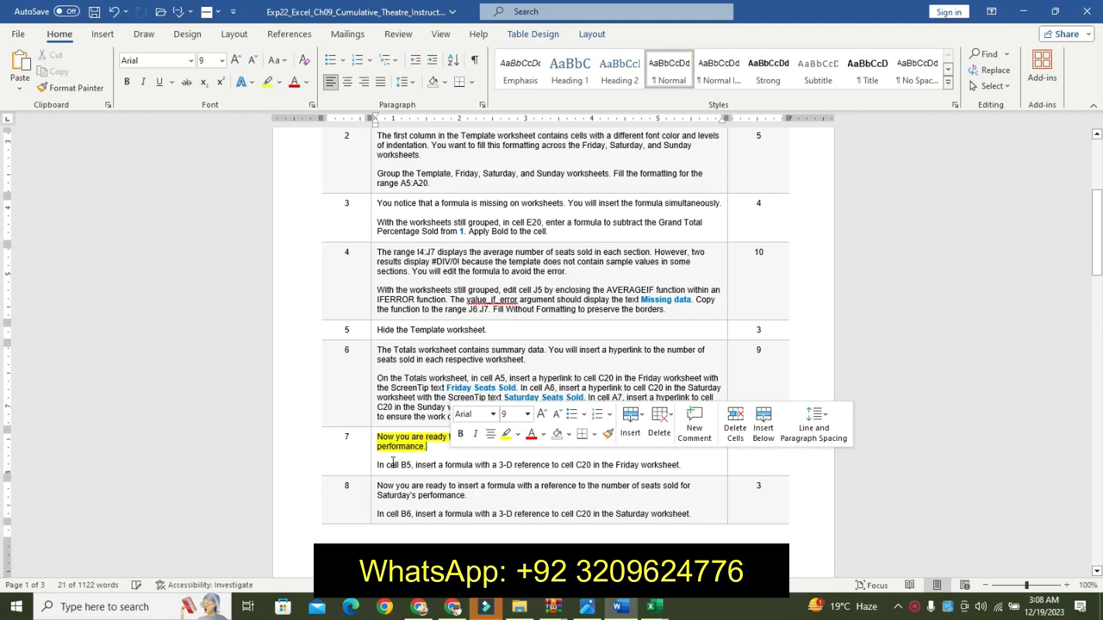
Format the second paragraph of step 7, about the 3-D reference in cell B5, as 11-point bold with turquoise highlighting
{"action": "left_click_drag", "start_coordinate": [386, 464], "coordinate": [650, 465]}
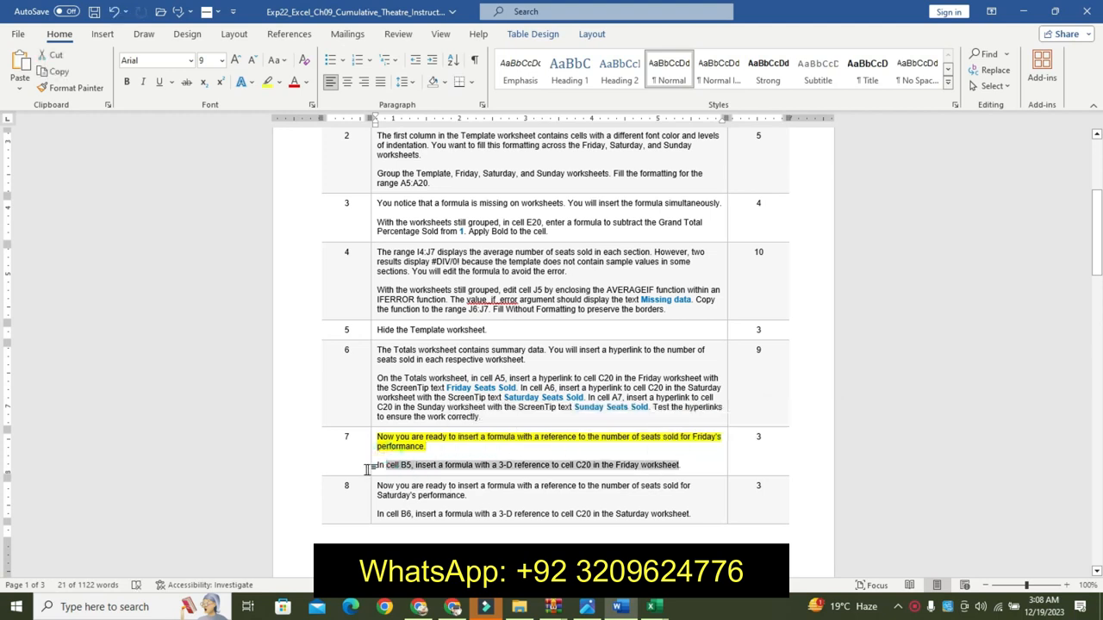
{"action": "left_click_drag", "start_coordinate": [377, 465], "coordinate": [679, 468]}
{"action": "left_click", "coordinate": [776, 425]}
{"action": "left_click", "coordinate": [776, 425]}
{"action": "left_click", "coordinate": [694, 443]}
{"action": "left_click", "coordinate": [752, 446]}
{"action": "left_click", "coordinate": [782, 469]}
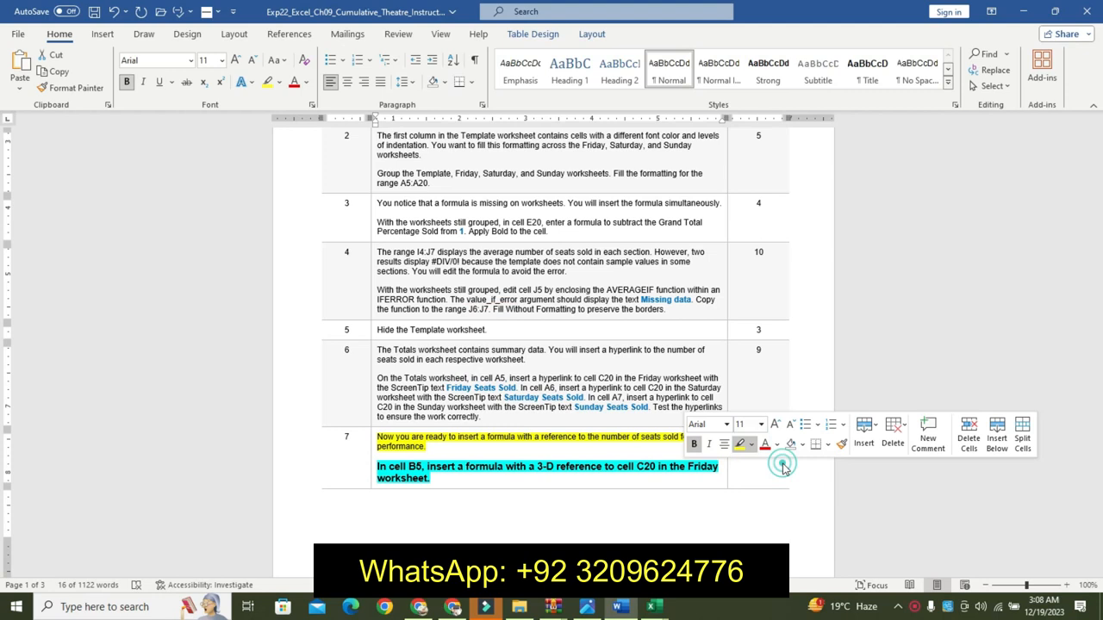
Switch to the Excel workbook and enter a formula in cell B5 of Totals referencing cell B20 in the Friday worksheet
{"action": "left_click", "coordinate": [466, 466]}
{"action": "triple_click", "coordinate": [383, 466]}
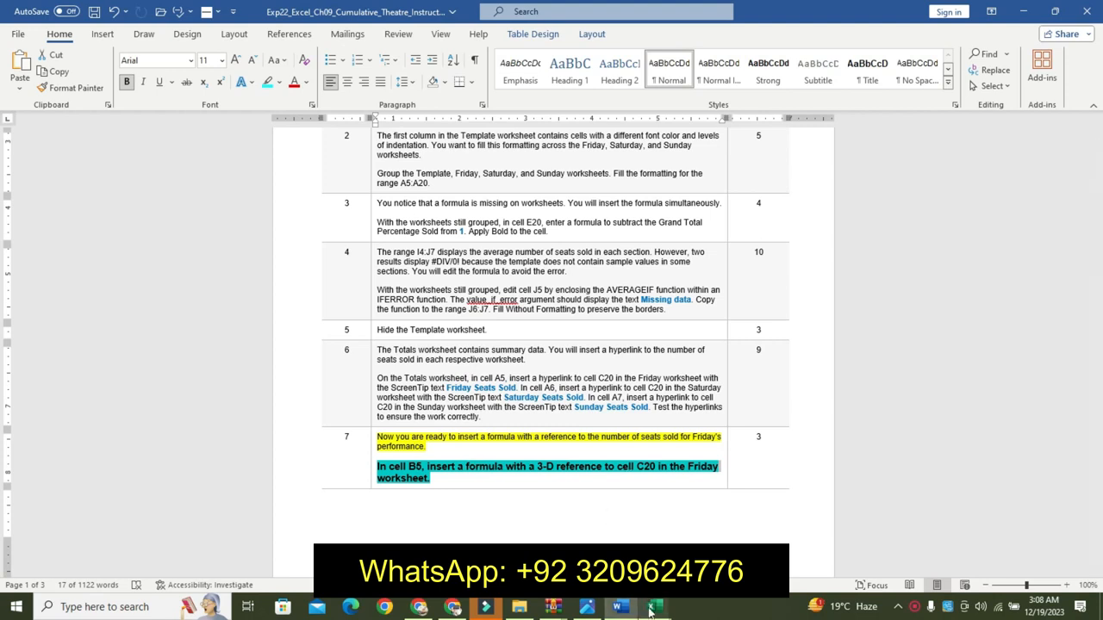
{"action": "mouse_move", "coordinate": [651, 608]}
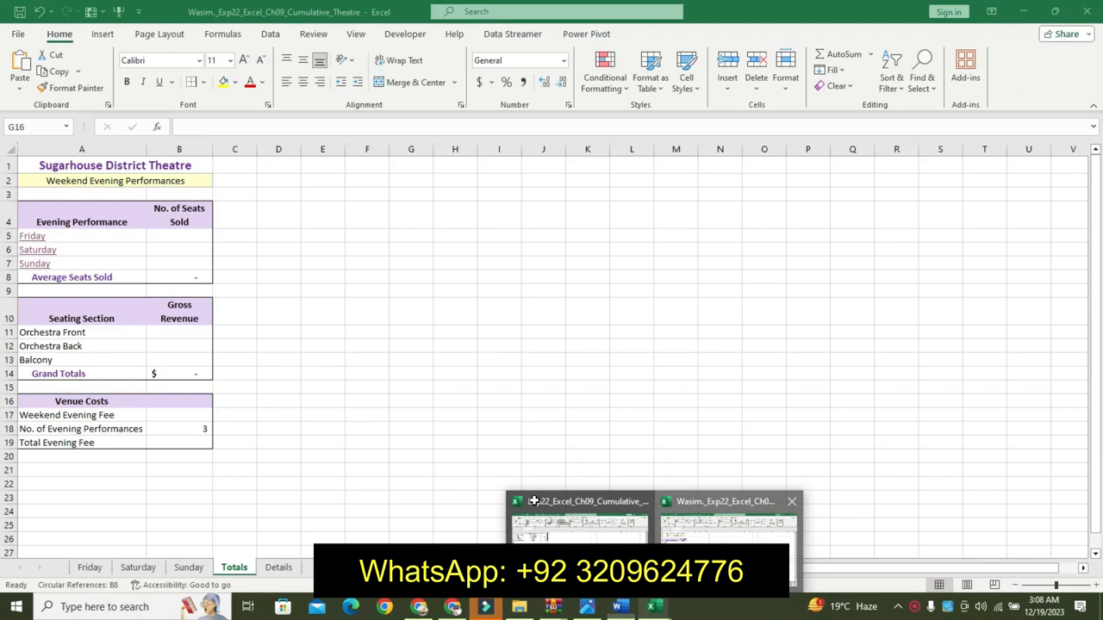
{"action": "left_click", "coordinate": [728, 517]}
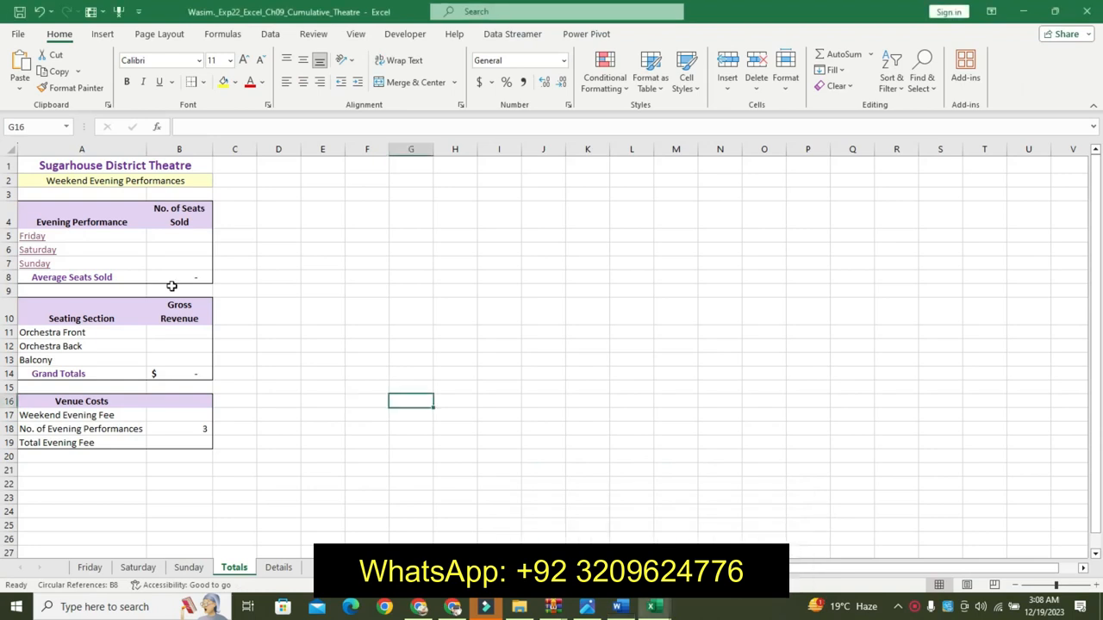
{"action": "left_click", "coordinate": [173, 238]}
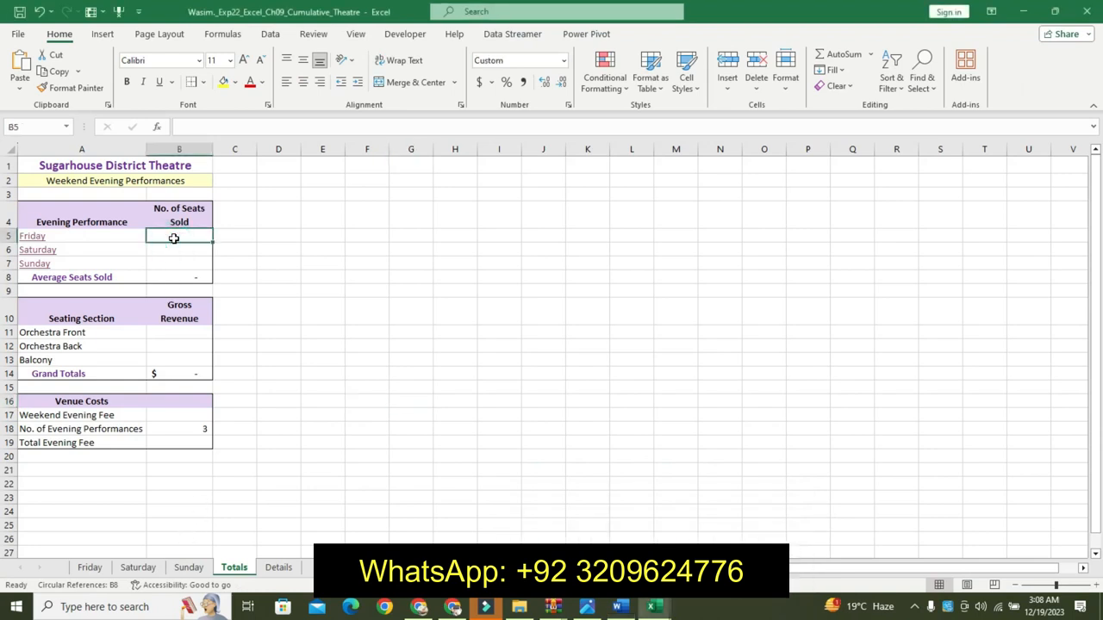
{"action": "type", "text": "="}
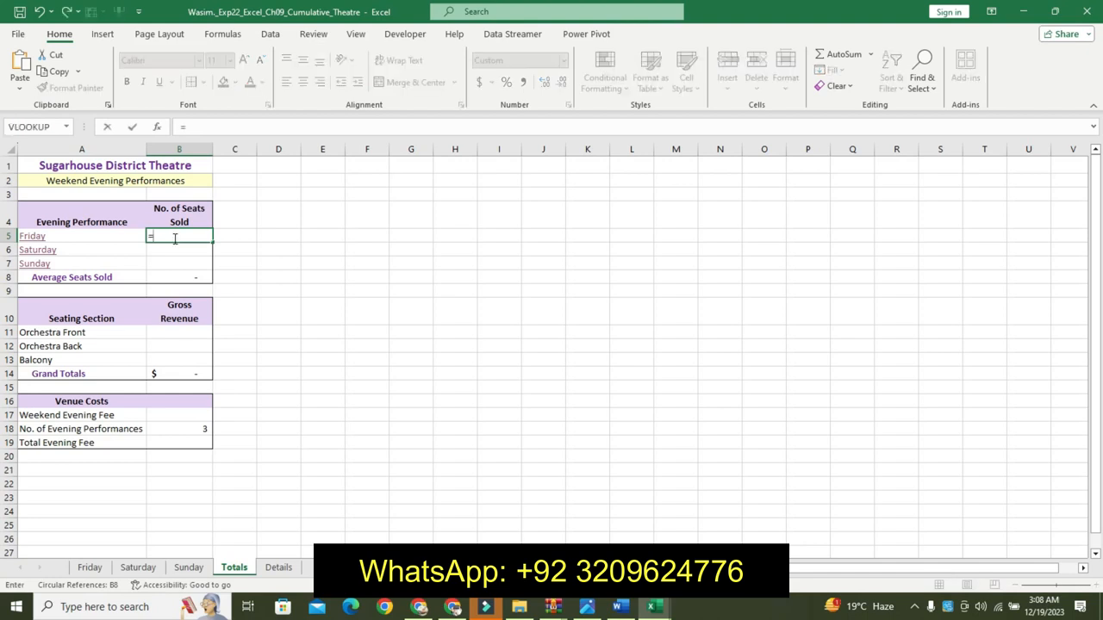
{"action": "left_click", "coordinate": [90, 567]}
{"action": "left_click", "coordinate": [135, 450]}
{"action": "key", "text": "Return"}
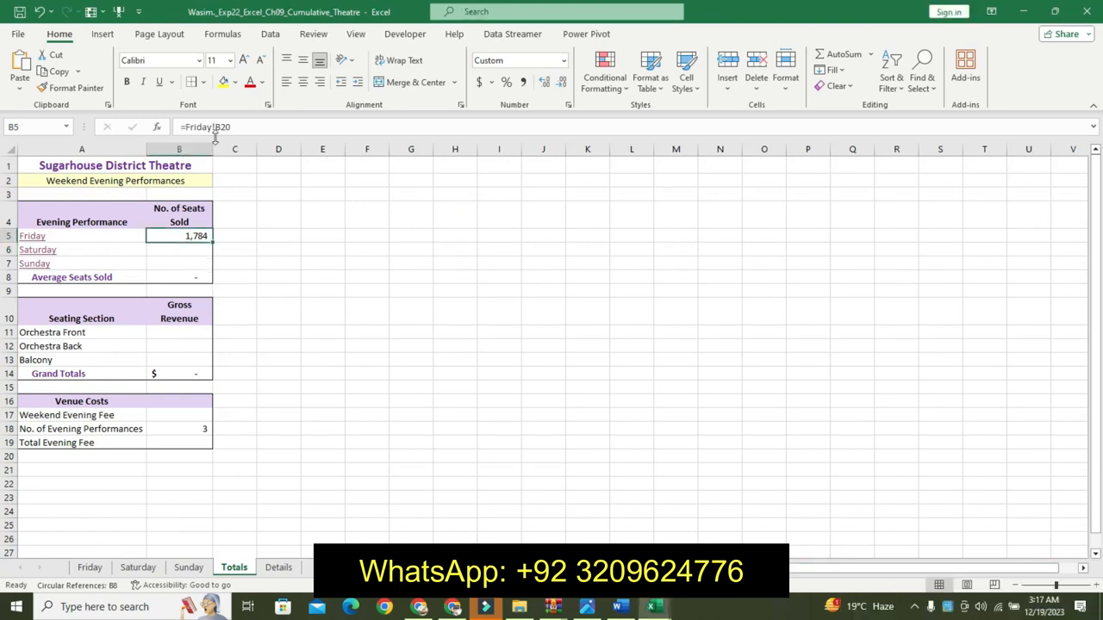
Correct the formula in cell B5 of Totals to =Friday!C20
{"action": "left_click", "coordinate": [220, 127]}
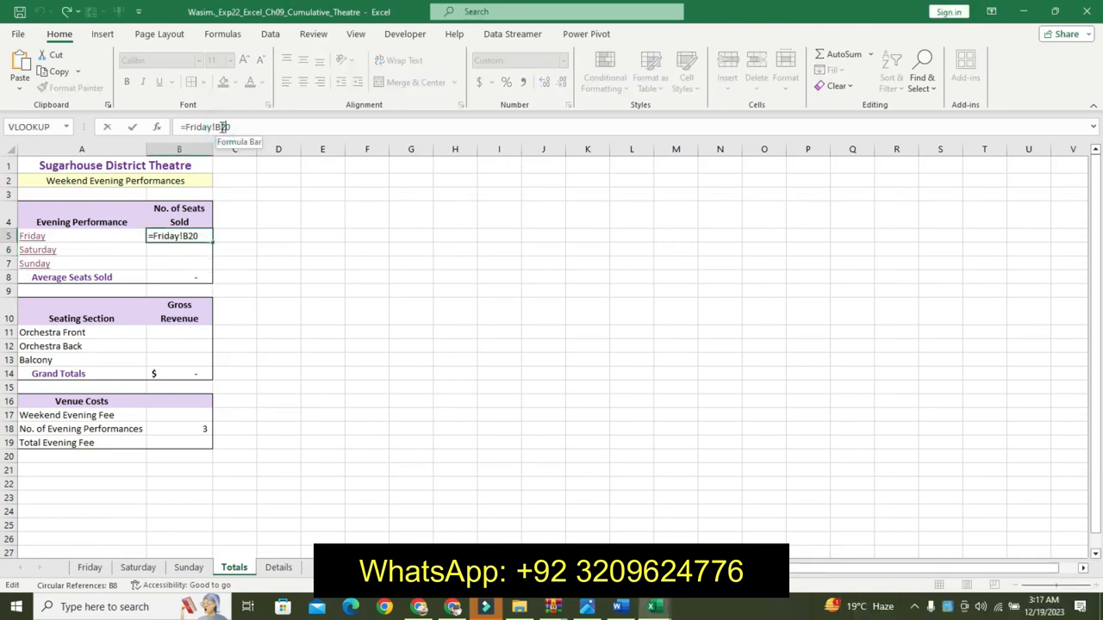
{"action": "key", "text": "BackSpace"}
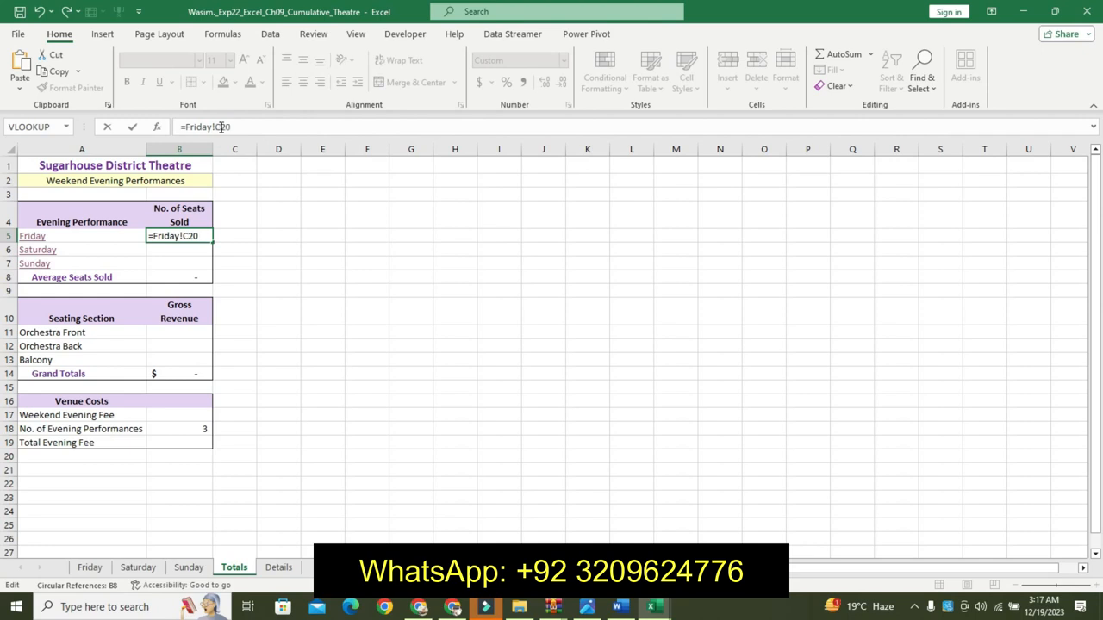
{"action": "key", "text": "Return"}
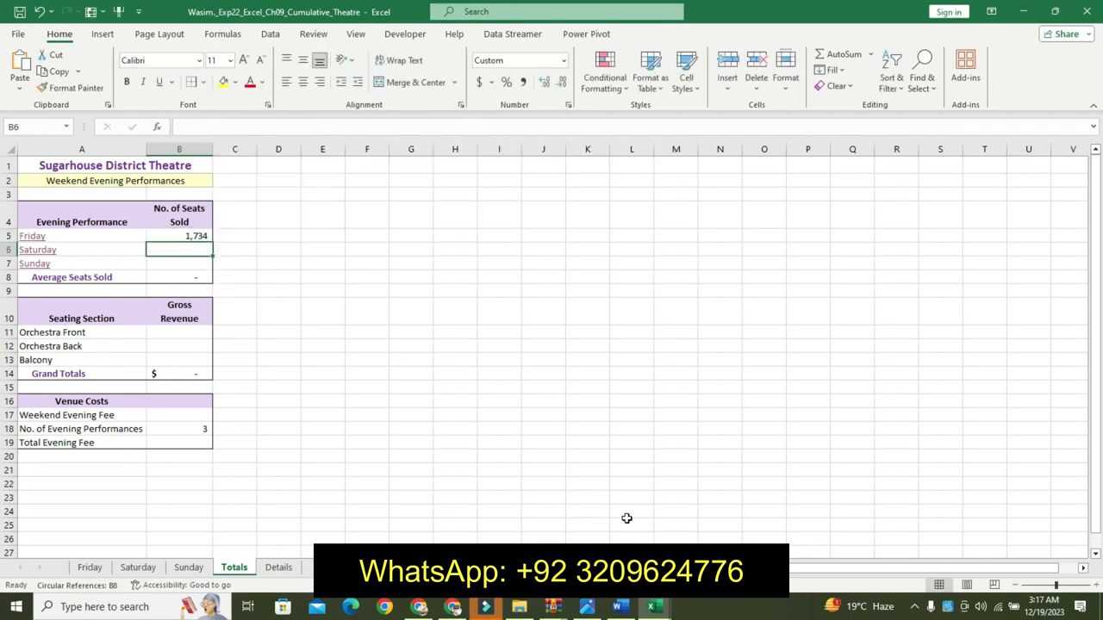
Switch to the Word instructions and undo the highlighting, bold and font enlargement applied to the step 7 text
{"action": "left_click", "coordinate": [617, 606]}
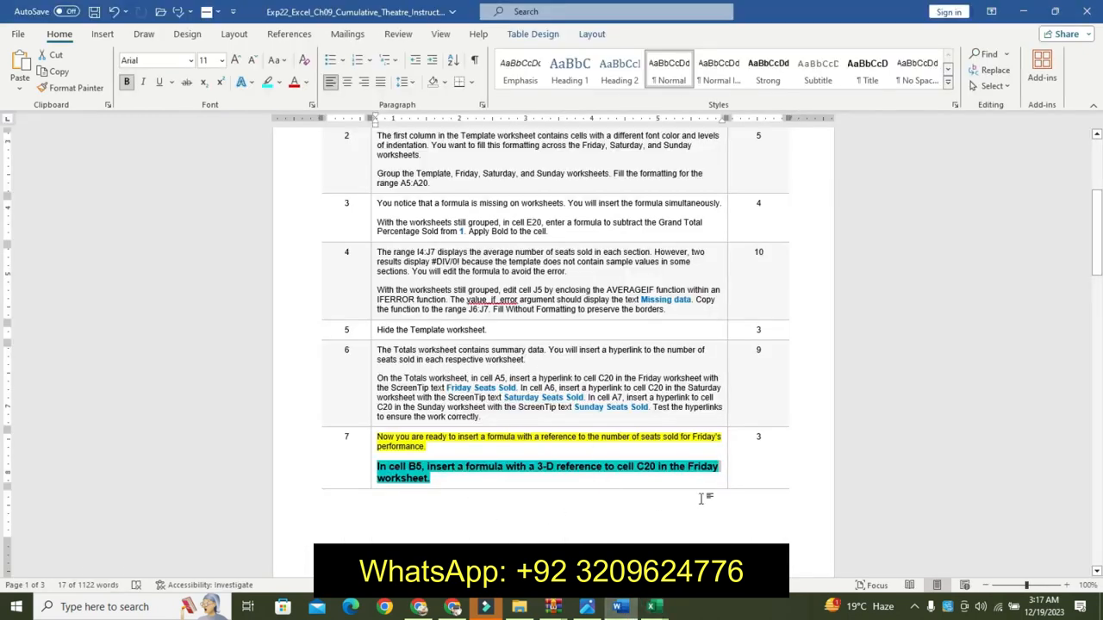
{"action": "key", "text": "ctrl+z"}
{"action": "key", "text": "ctrl+z"}
{"action": "key", "text": "ctrl+z"}
{"action": "key", "text": "ctrl+z"}
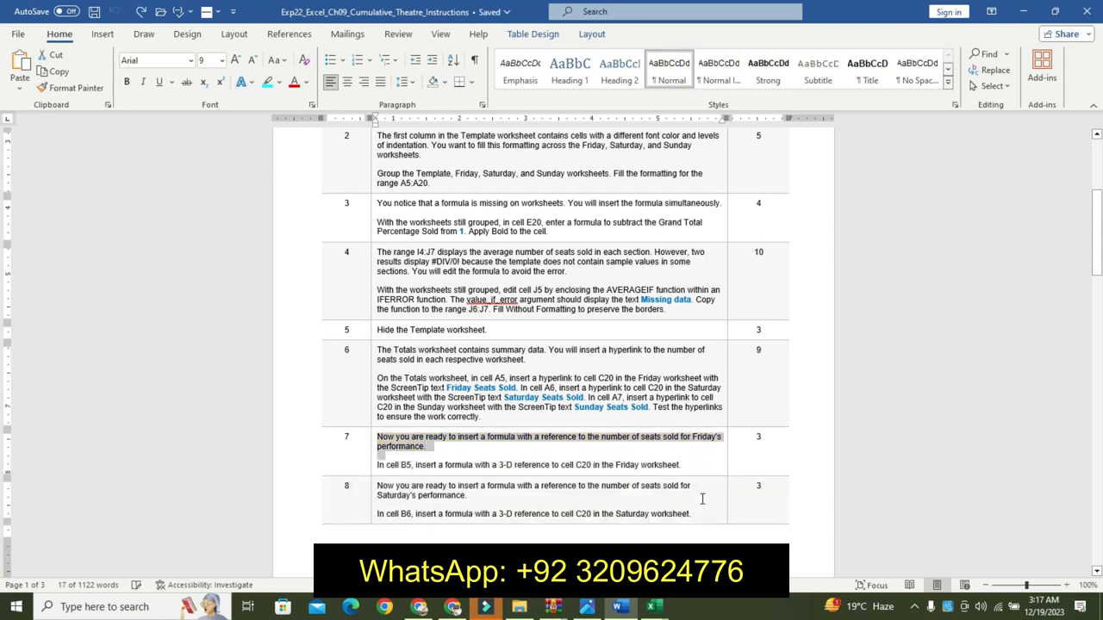
Highlight the first paragraph of step 8, about Saturday's performance, in yellow
{"action": "left_click", "coordinate": [1101, 278]}
{"action": "left_click_drag", "start_coordinate": [1101, 283], "coordinate": [1096, 199]}
{"action": "left_click_drag", "start_coordinate": [377, 483], "coordinate": [470, 489]}
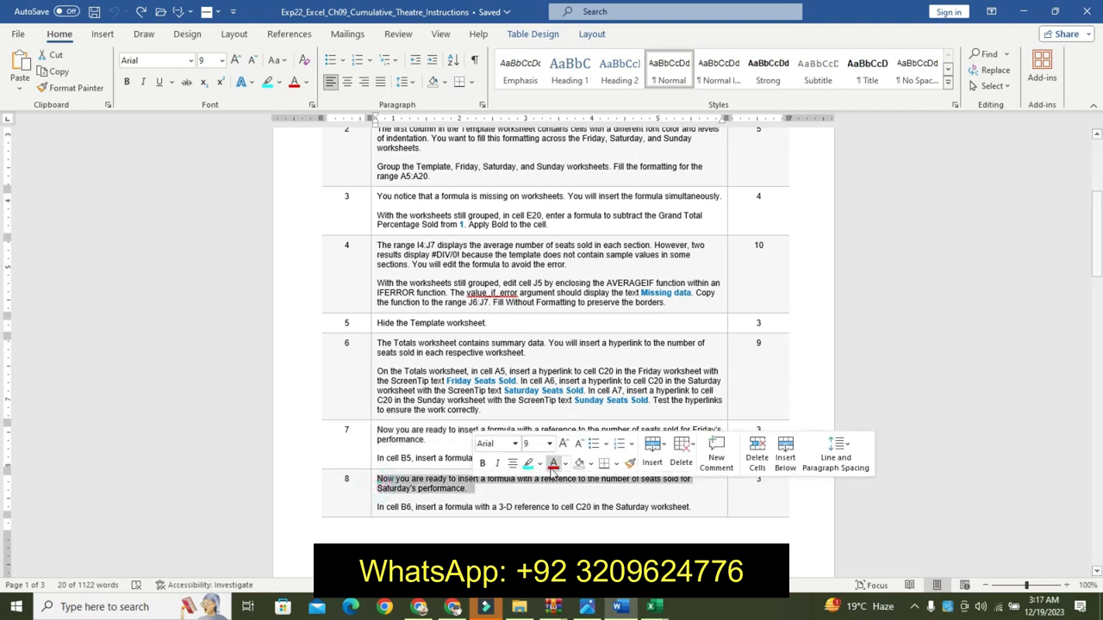
{"action": "left_click", "coordinate": [542, 464]}
{"action": "left_click", "coordinate": [532, 483]}
Format the second paragraph of step 8, about the 3-D reference in cell B6, as 11-point bold with turquoise highlighting
{"action": "left_click_drag", "start_coordinate": [380, 506], "coordinate": [690, 506]}
{"action": "left_click", "coordinate": [746, 459]}
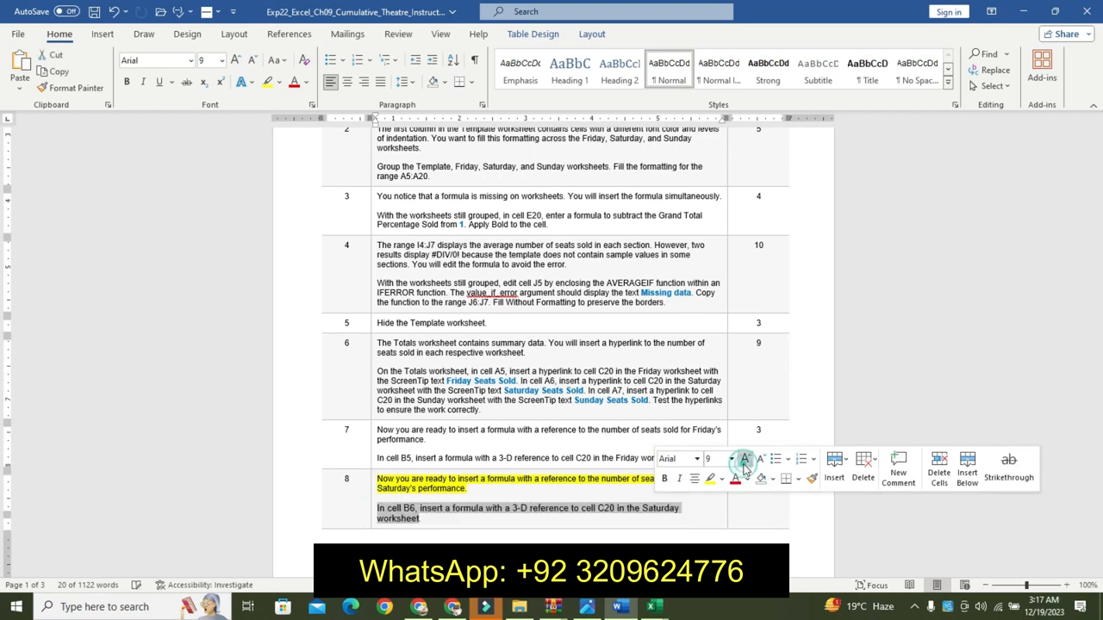
{"action": "left_click", "coordinate": [745, 459]}
{"action": "left_click", "coordinate": [664, 479]}
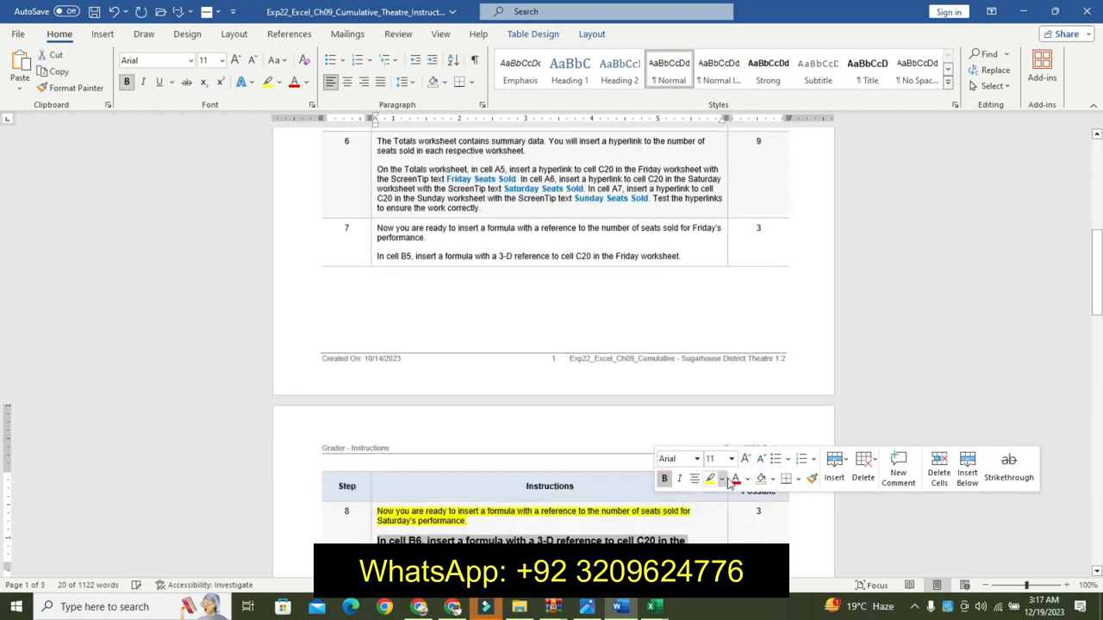
{"action": "left_click", "coordinate": [722, 479]}
{"action": "left_click", "coordinate": [754, 375]}
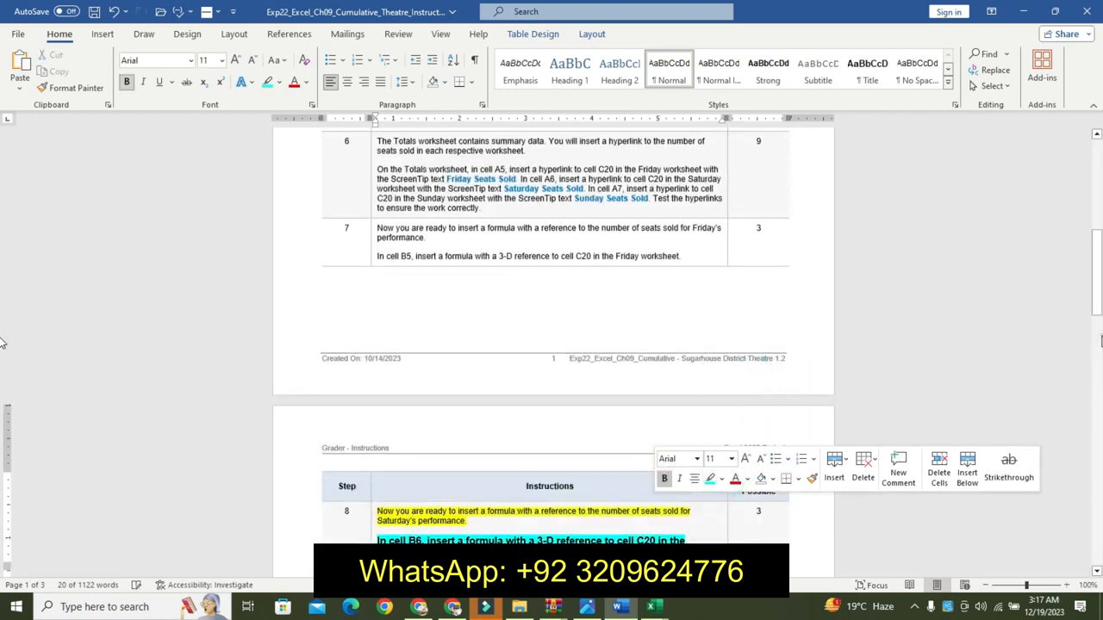
{"action": "scroll", "coordinate": [2, 315], "scroll_direction": "down", "scroll_amount": 10}
{"action": "left_click_drag", "start_coordinate": [1098, 319], "coordinate": [1099, 285]}
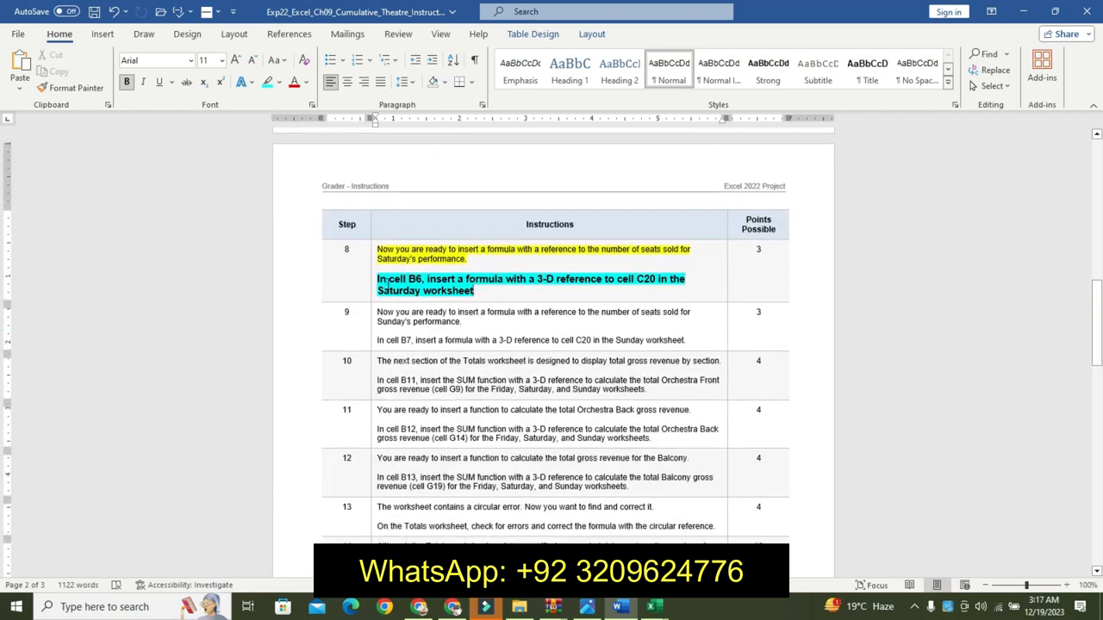
{"action": "left_click_drag", "start_coordinate": [378, 280], "coordinate": [474, 291]}
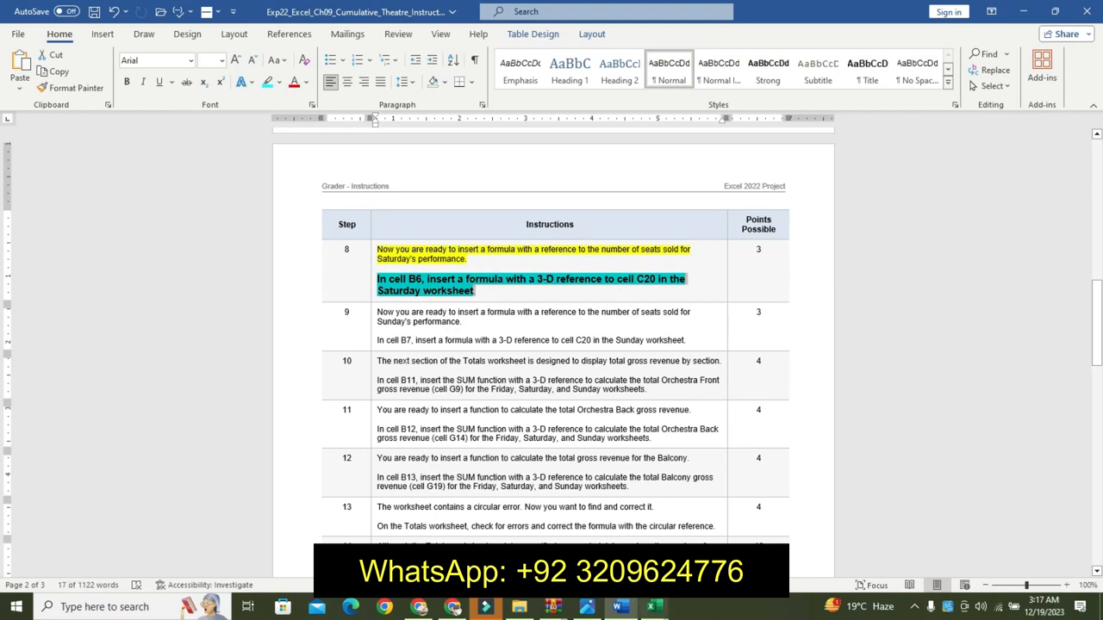
Switch to the Excel workbook and enter a formula in cell B6 of Totals referencing cell C20 in the Saturday worksheet
{"action": "mouse_move", "coordinate": [653, 606]}
{"action": "left_click", "coordinate": [689, 552]}
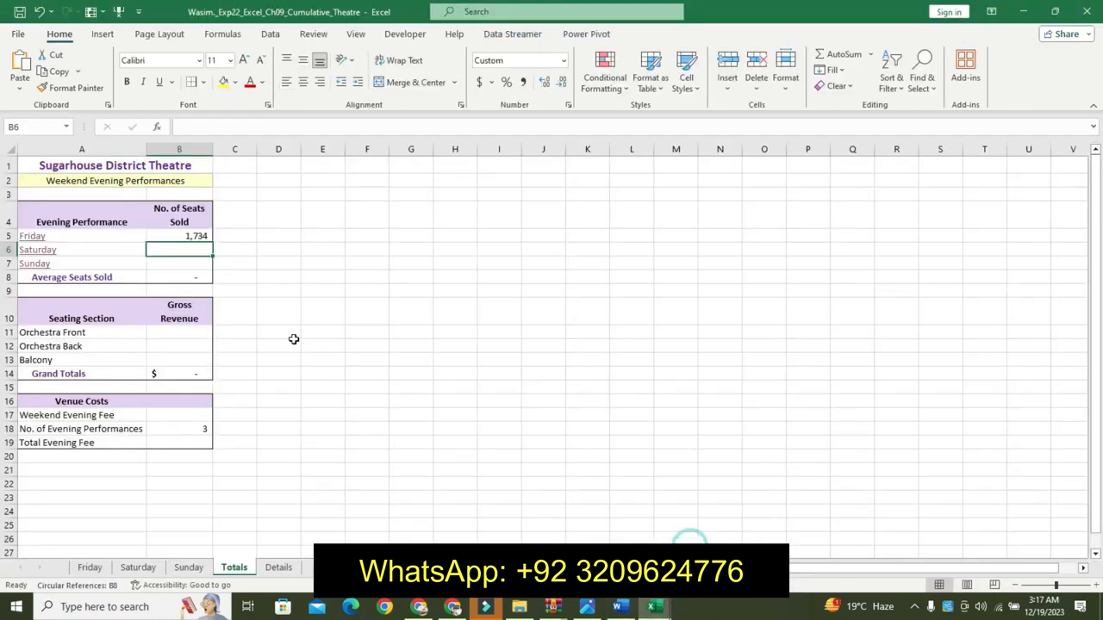
{"action": "type", "text": "="}
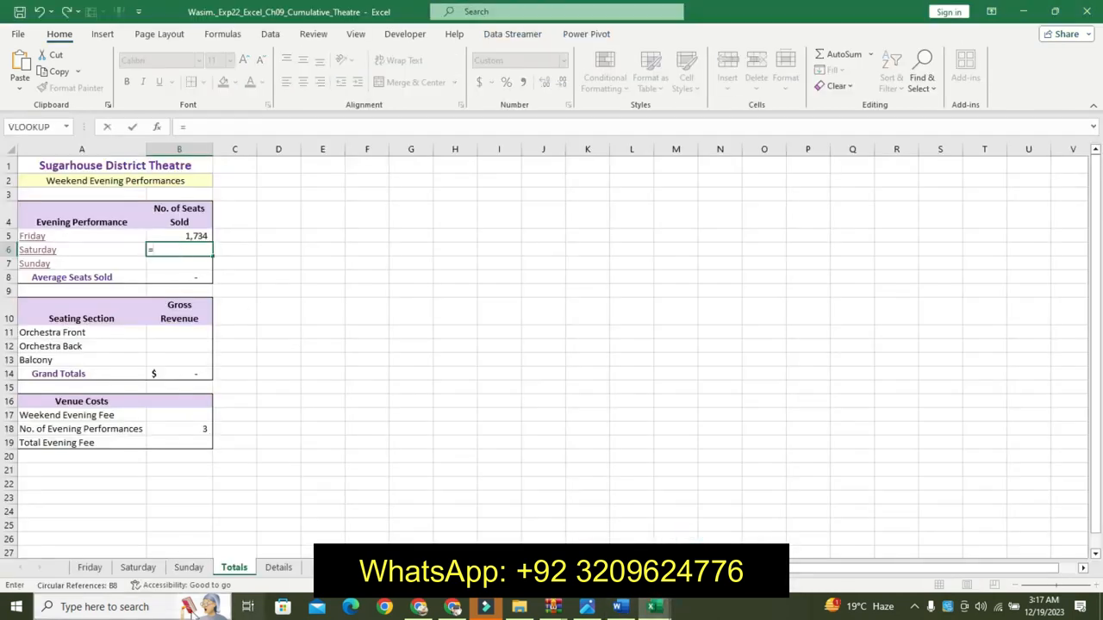
{"action": "left_click", "coordinate": [138, 567]}
{"action": "left_click", "coordinate": [192, 450]}
{"action": "key", "text": "Return"}
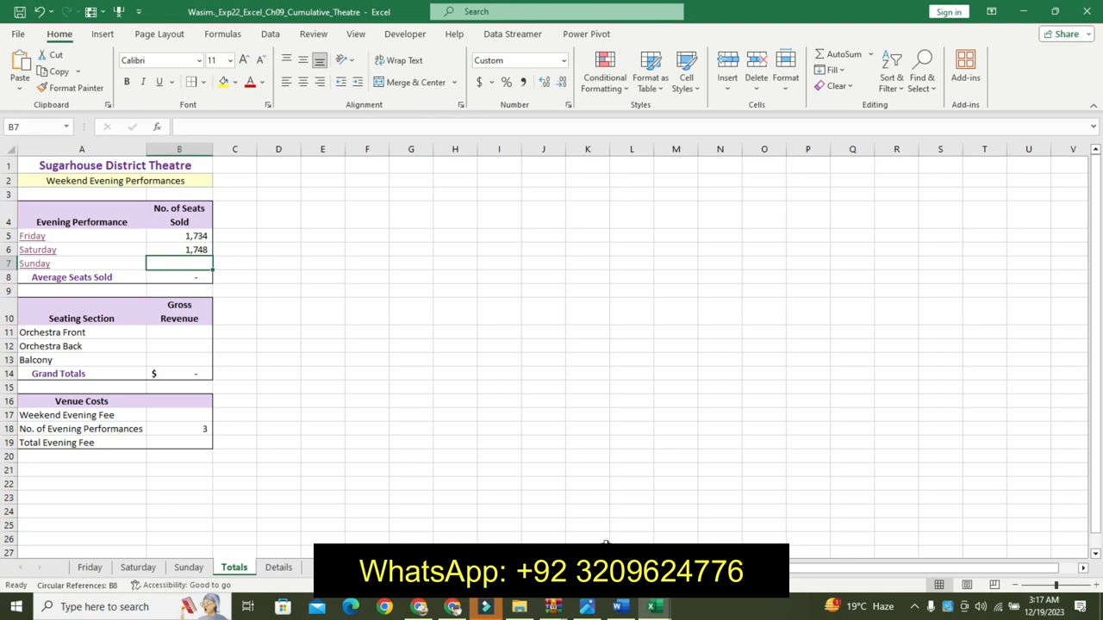
Switch to the Word instructions and undo the highlighting, bold and font enlargement applied to the step 8 text
{"action": "left_click", "coordinate": [618, 606]}
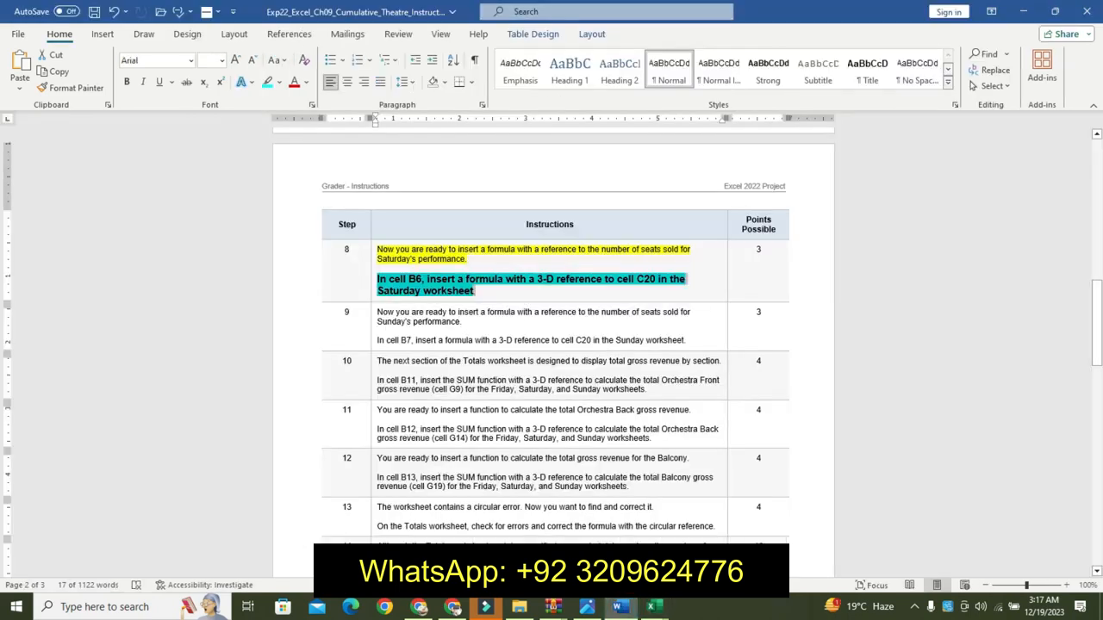
{"action": "key", "text": "ctrl+z"}
{"action": "key", "text": "ctrl+z"}
{"action": "key", "text": "ctrl+z"}
{"action": "key", "text": "ctrl+z"}
{"action": "key", "text": "ctrl+z"}
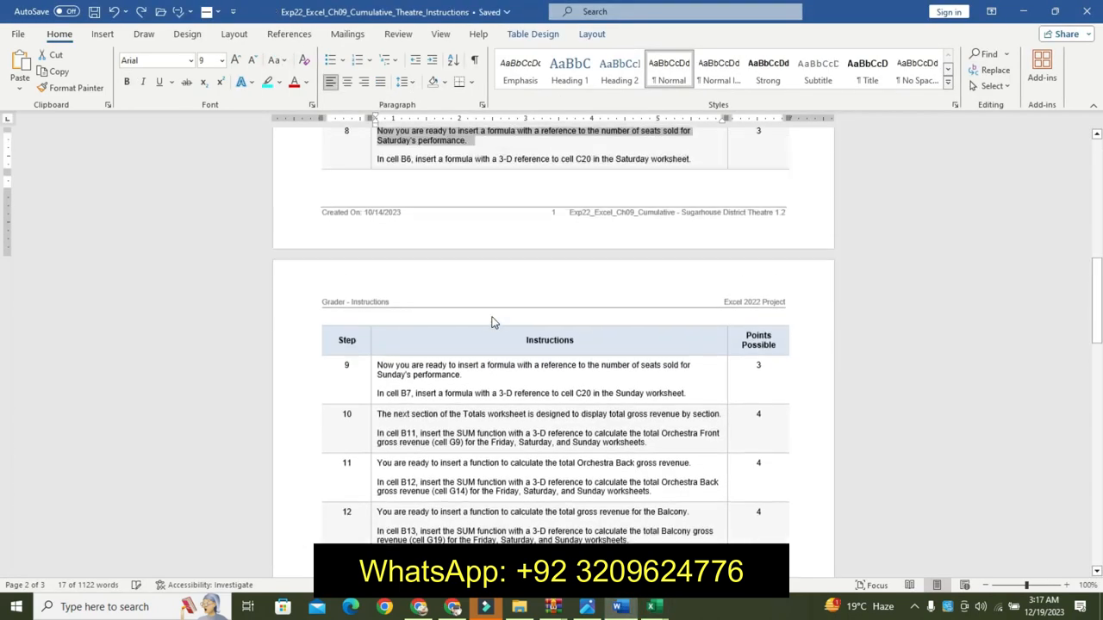
Highlight the first paragraph of step 9, about Sunday's performance, in yellow
{"action": "left_click_drag", "start_coordinate": [1096, 302], "coordinate": [1096, 341]}
{"action": "left_click_drag", "start_coordinate": [377, 177], "coordinate": [462, 186]}
{"action": "left_click", "coordinate": [545, 162]}
{"action": "left_click", "coordinate": [538, 179]}
Format the second paragraph of step 9, about the 3-D reference in cell B7, as 11-point bold with turquoise highlighting
{"action": "left_click_drag", "start_coordinate": [379, 205], "coordinate": [700, 206]}
{"action": "left_click_drag", "start_coordinate": [380, 207], "coordinate": [686, 206]}
{"action": "left_click", "coordinate": [778, 162]}
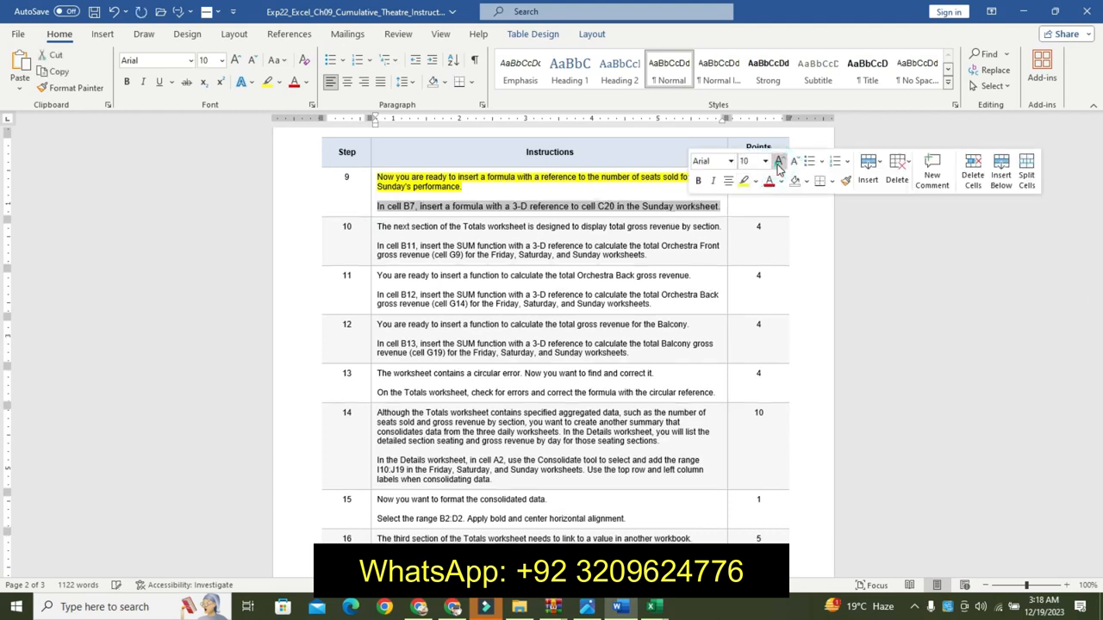
{"action": "left_click", "coordinate": [778, 162]}
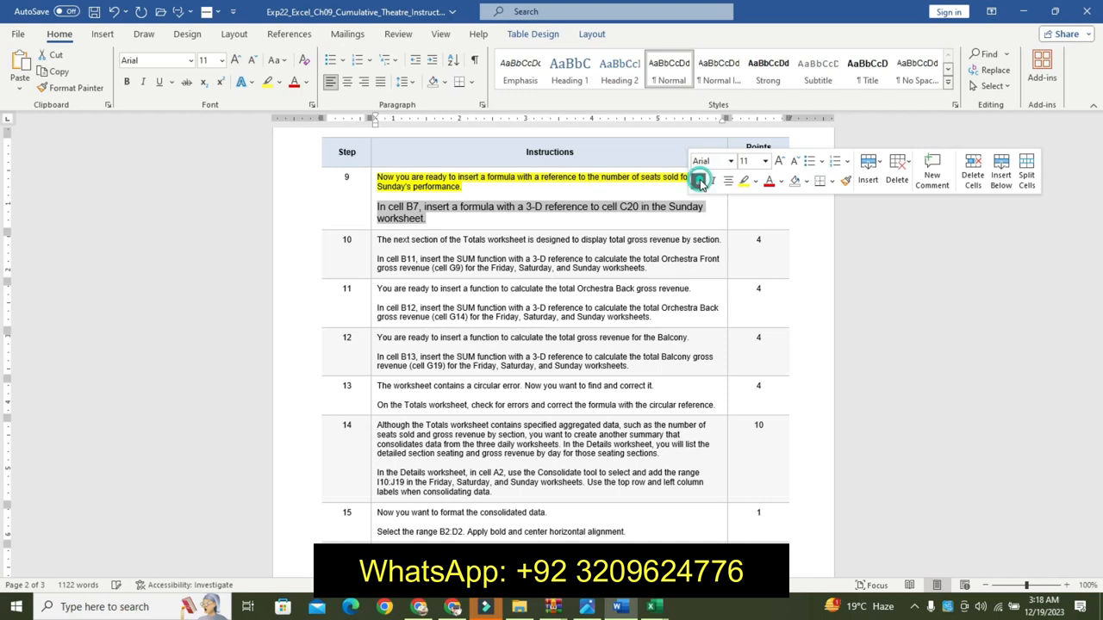
{"action": "left_click", "coordinate": [698, 182]}
{"action": "left_click", "coordinate": [755, 181]}
{"action": "left_click", "coordinate": [788, 201]}
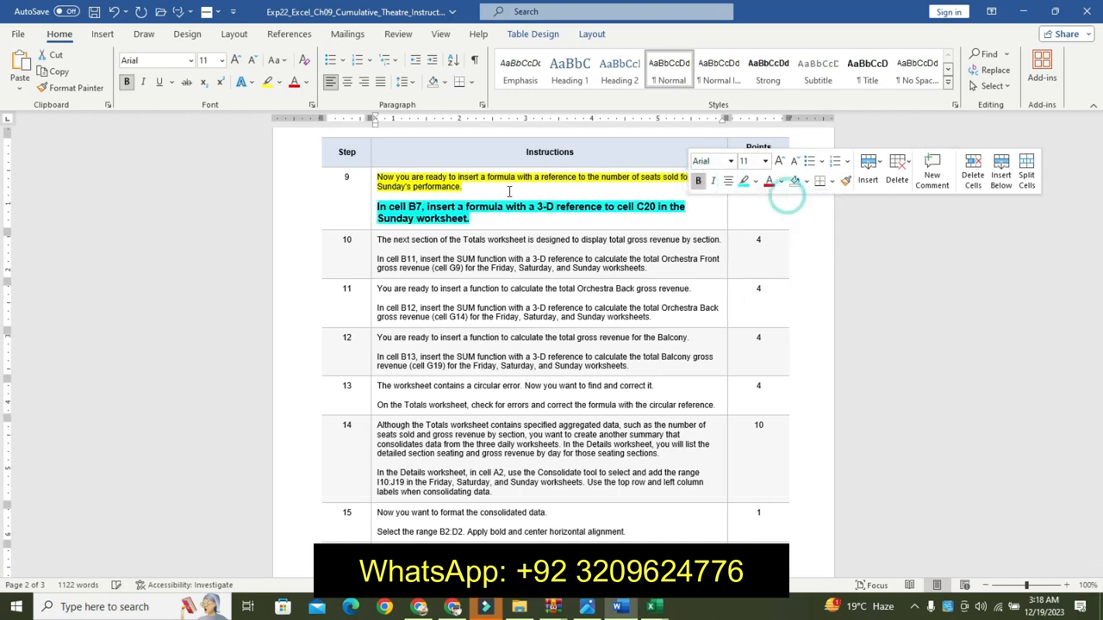
{"action": "left_click", "coordinate": [498, 190]}
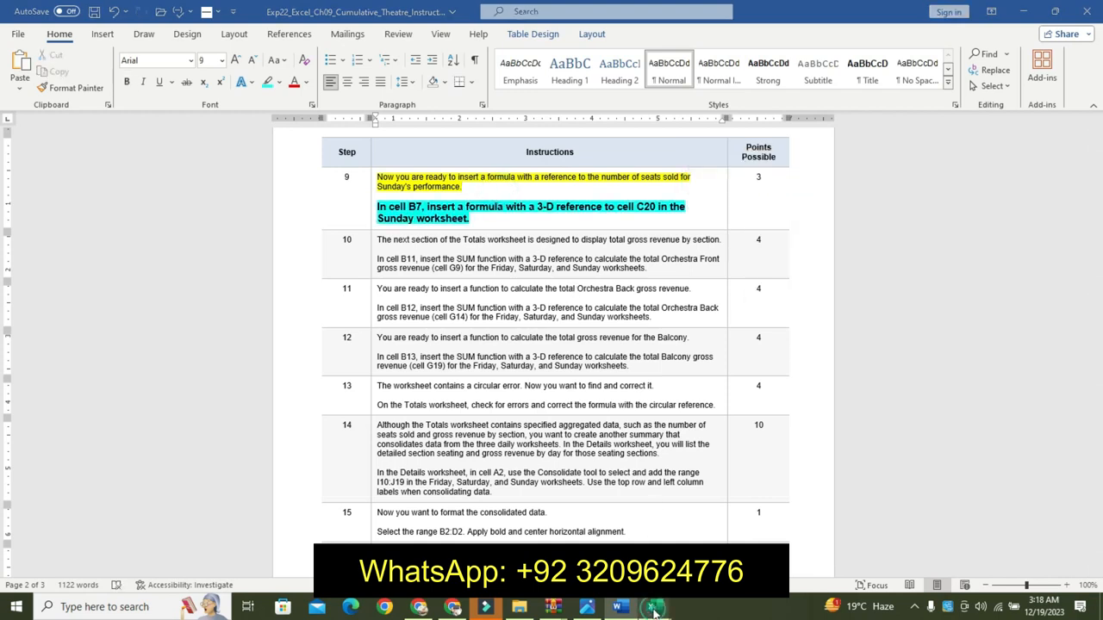
Switch to the Excel workbook and enter the formula =Sunday!C20 in cell B7 of Totals
{"action": "mouse_move", "coordinate": [653, 606]}
{"action": "left_click", "coordinate": [728, 528]}
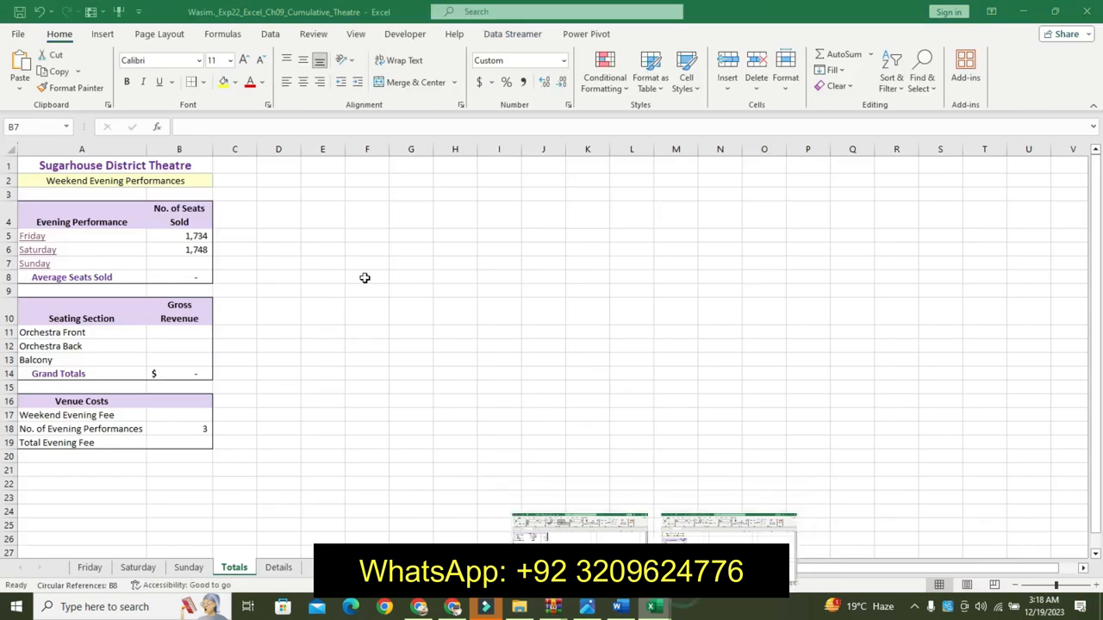
{"action": "left_click", "coordinate": [200, 249]}
{"action": "left_click", "coordinate": [201, 261]}
{"action": "type", "text": "="}
{"action": "left_click", "coordinate": [188, 567]}
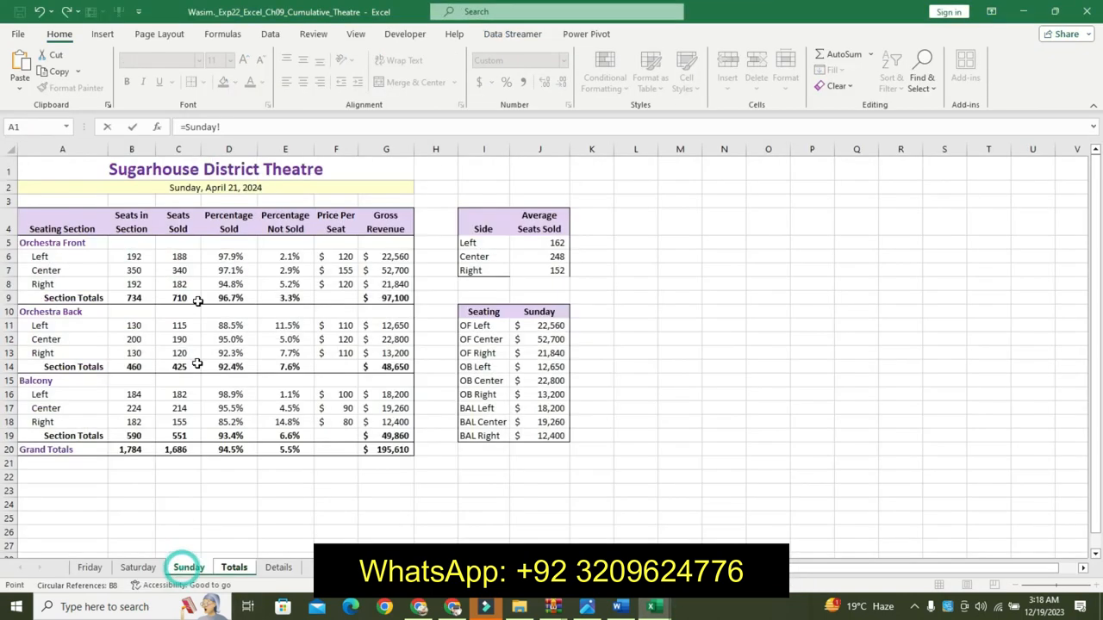
{"action": "left_click", "coordinate": [180, 452]}
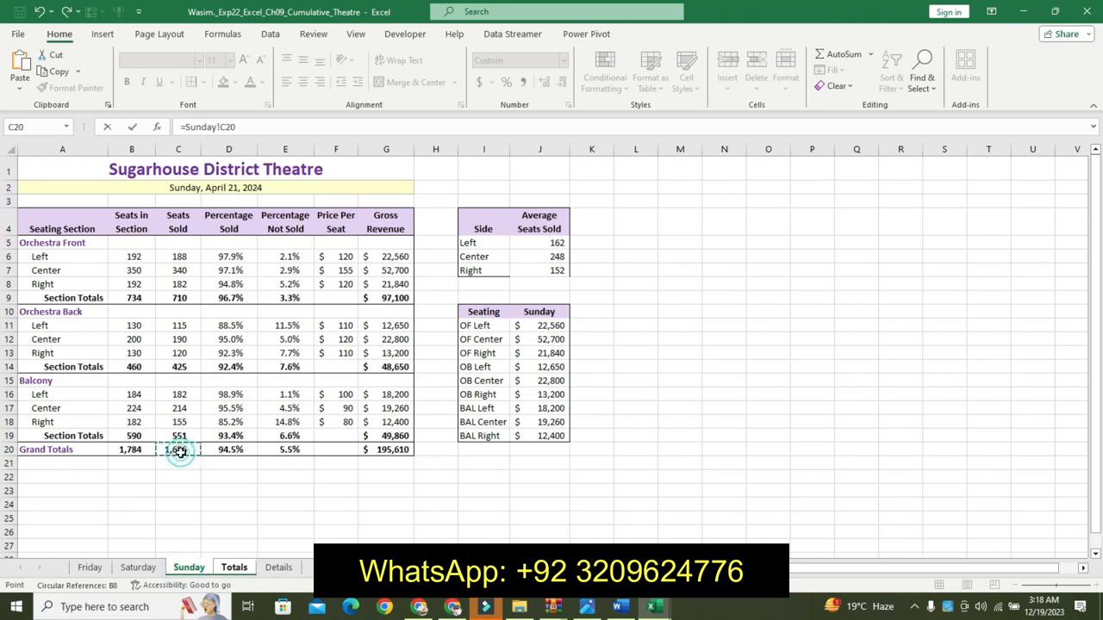
{"action": "key", "text": "Return"}
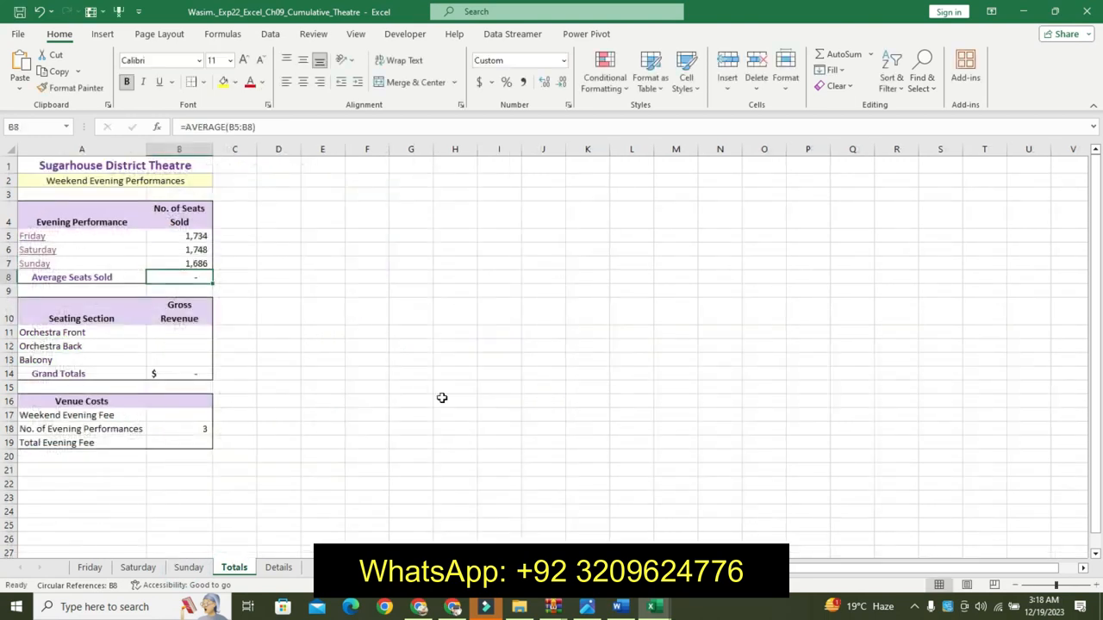
Switch to the Word instructions and undo the highlighting, bold and font enlargement applied to the step 9 text
{"action": "left_click", "coordinate": [617, 606]}
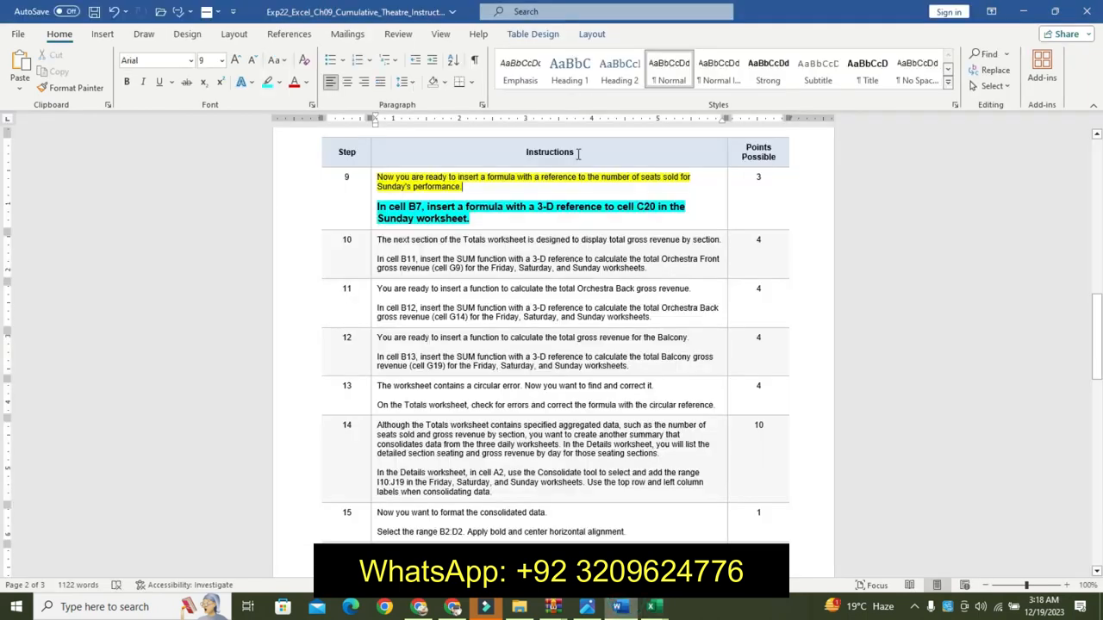
{"action": "key", "text": "ctrl+z"}
{"action": "key", "text": "ctrl+z"}
{"action": "key", "text": "ctrl+z"}
{"action": "key", "text": "ctrl+z"}
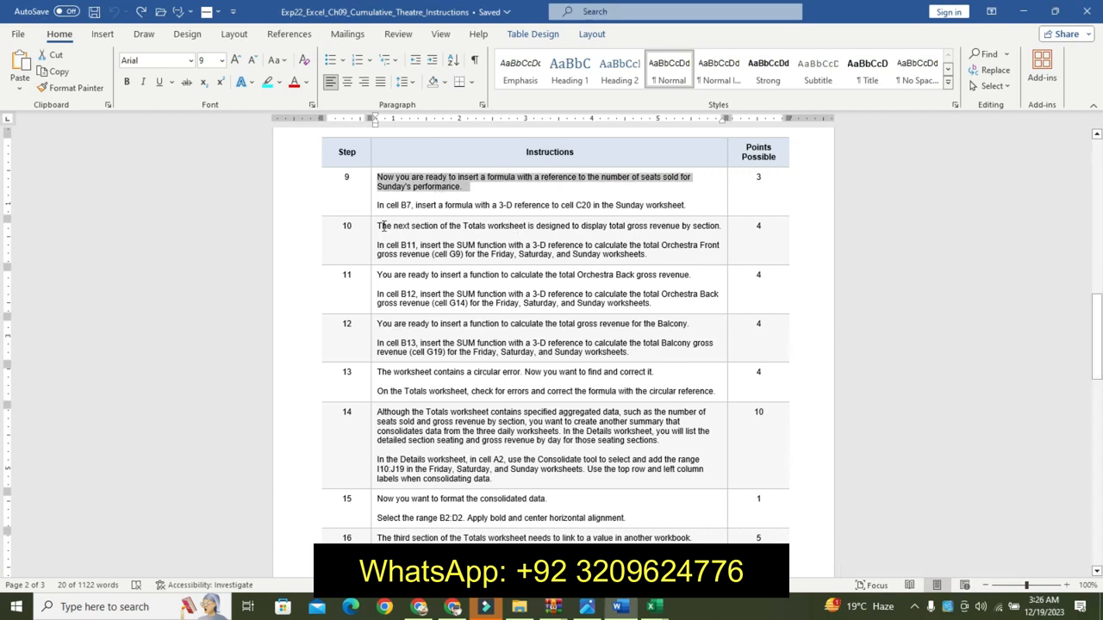
Highlight the first paragraph of step 10, about total gross revenue by section, in yellow
{"action": "triple_click", "coordinate": [419, 226]}
{"action": "left_click", "coordinate": [495, 211]}
{"action": "left_click", "coordinate": [487, 229]}
Format the second paragraph of step 10, about the SUM function in cell B11, as 11-point bold with turquoise highlighting
{"action": "left_click_drag", "start_coordinate": [377, 245], "coordinate": [647, 258]}
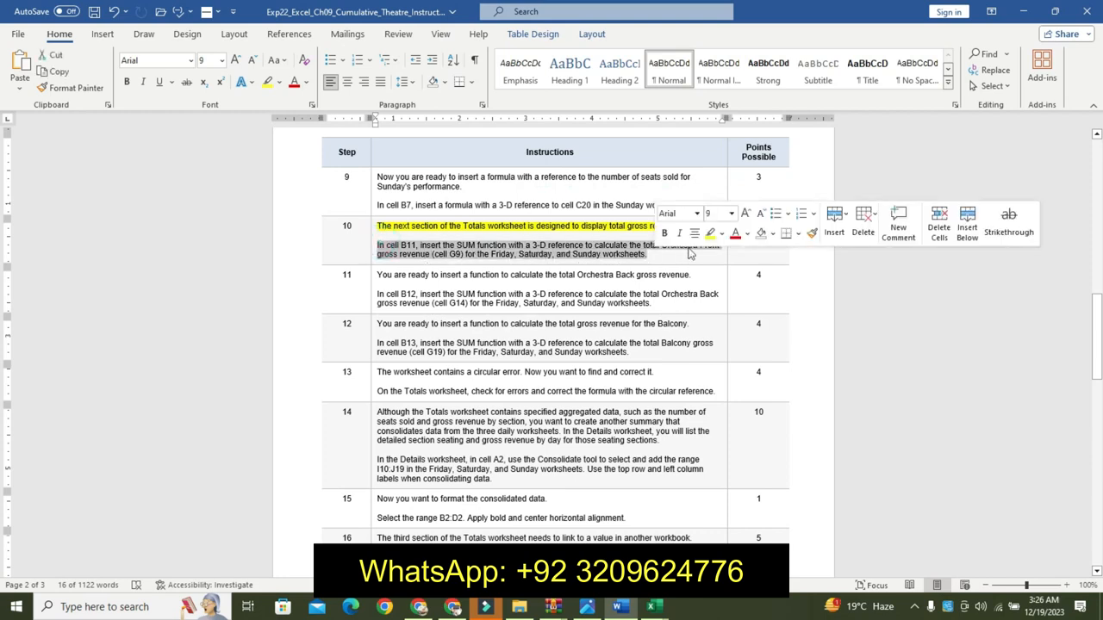
{"action": "left_click", "coordinate": [749, 212]}
{"action": "left_click", "coordinate": [749, 212]}
{"action": "left_click", "coordinate": [664, 233]}
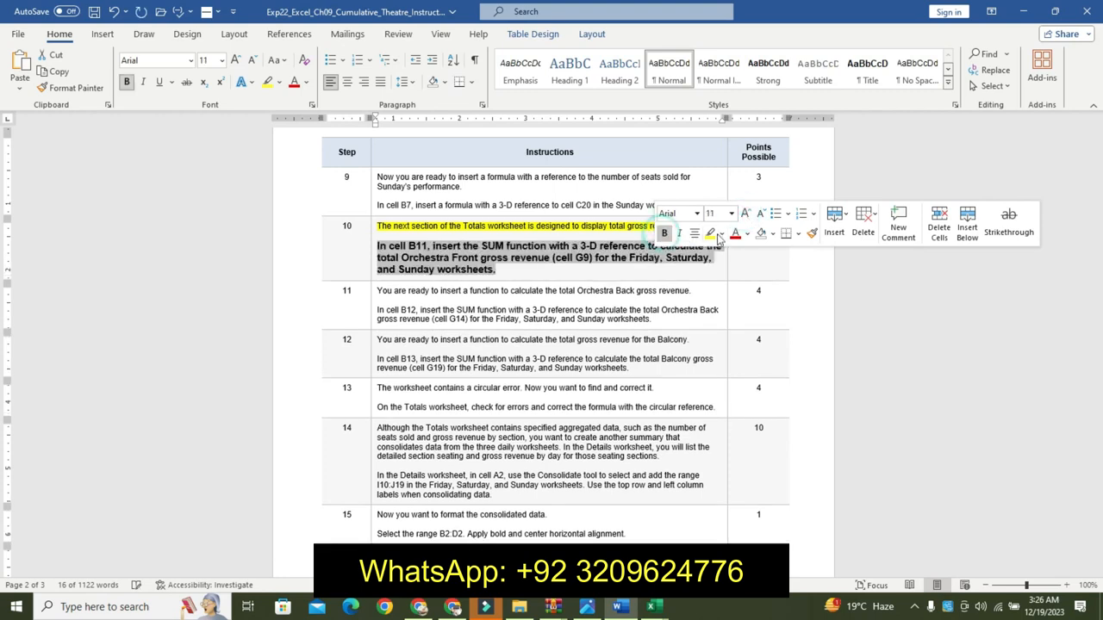
{"action": "left_click", "coordinate": [720, 234]}
{"action": "left_click", "coordinate": [756, 257]}
{"action": "left_click_drag", "start_coordinate": [378, 246], "coordinate": [526, 268]}
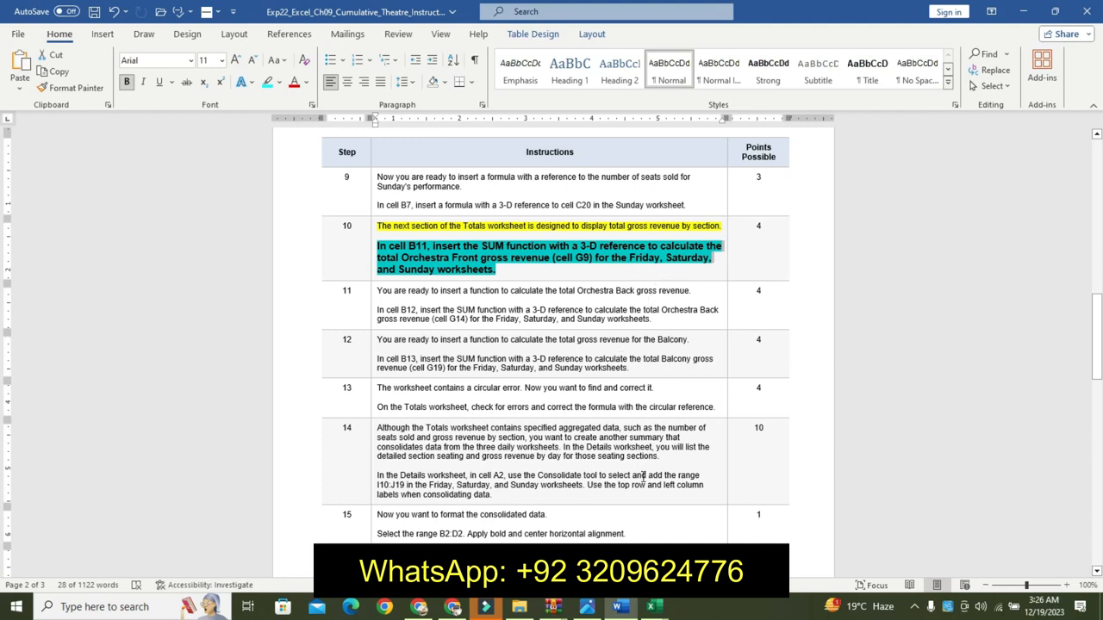
Switch to the Excel workbook and begin a SUM function in cell B11 of the Totals worksheet
{"action": "left_click", "coordinate": [654, 605]}
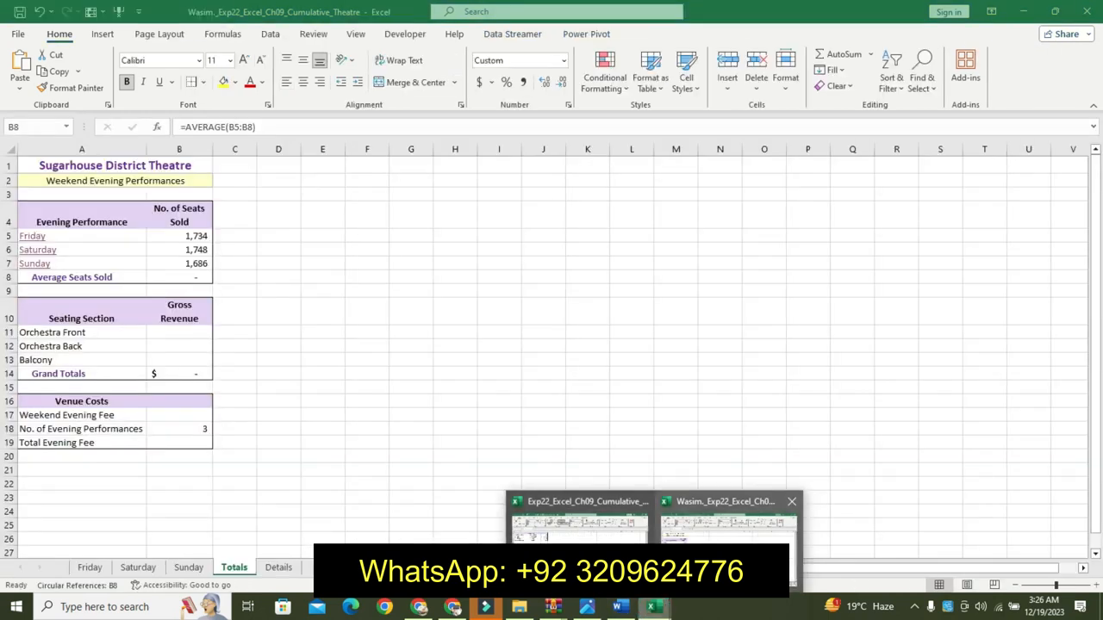
{"action": "left_click", "coordinate": [728, 521]}
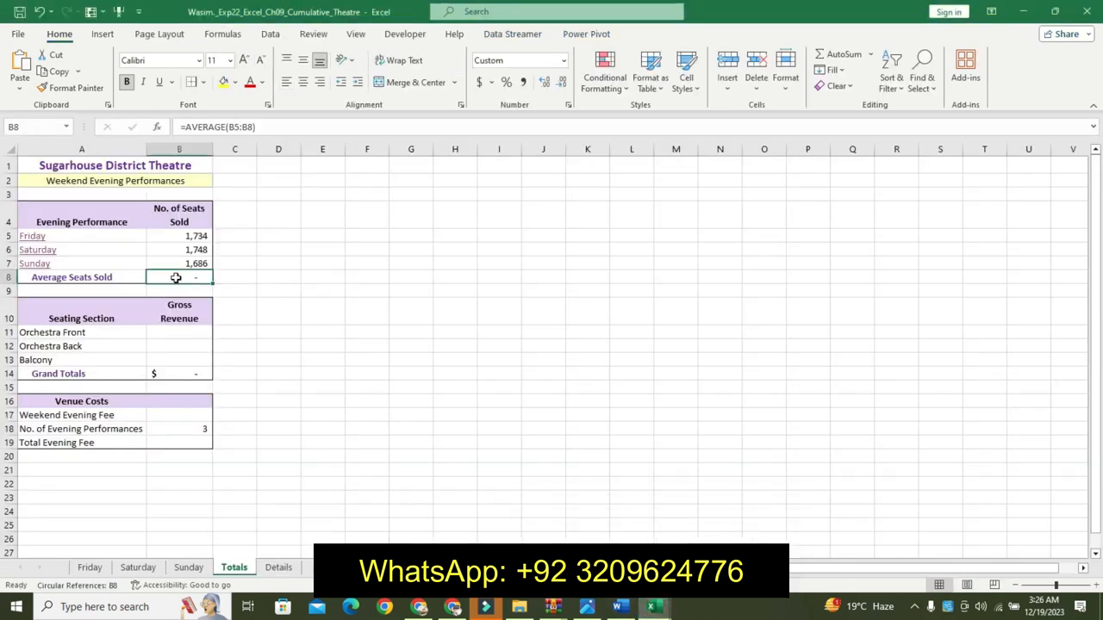
{"action": "left_click", "coordinate": [186, 334]}
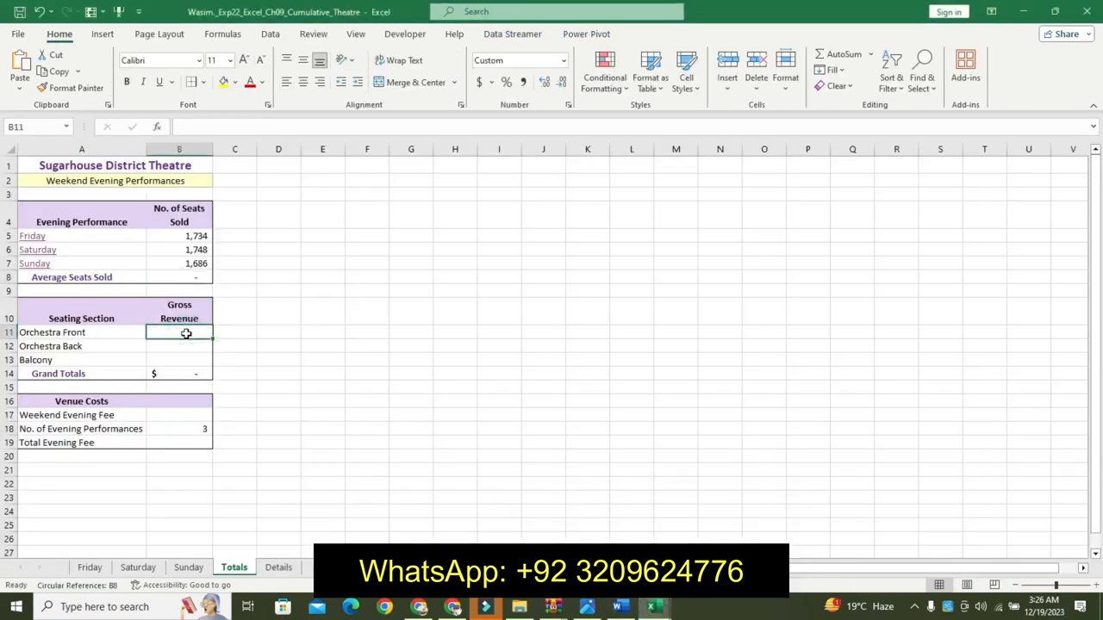
{"action": "type", "text": "="}
{"action": "left_click", "coordinate": [617, 606]}
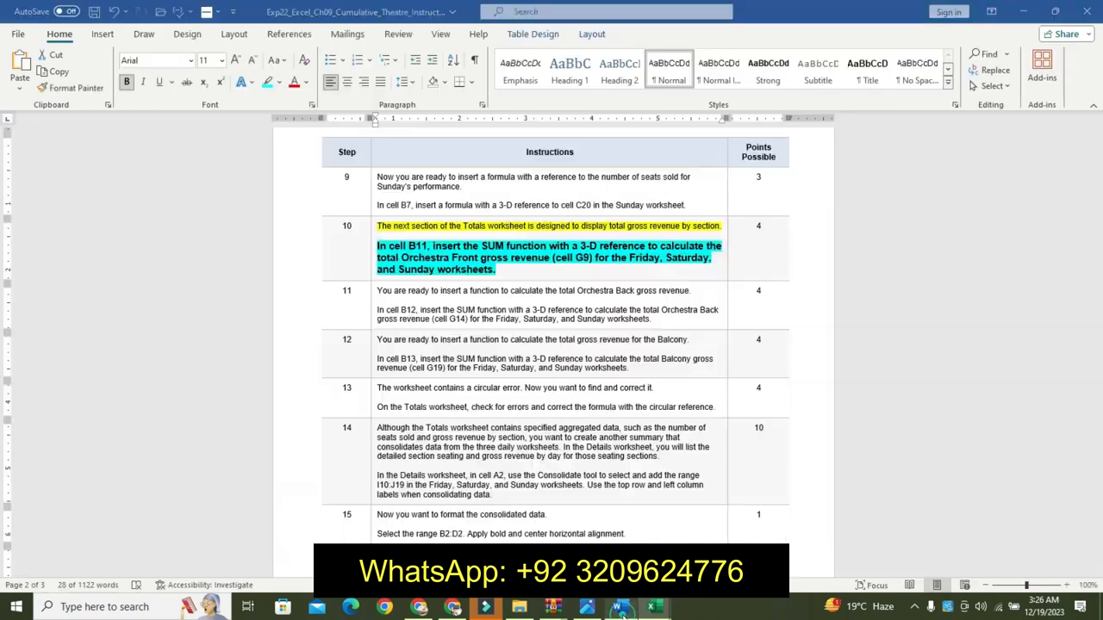
{"action": "mouse_move", "coordinate": [648, 610]}
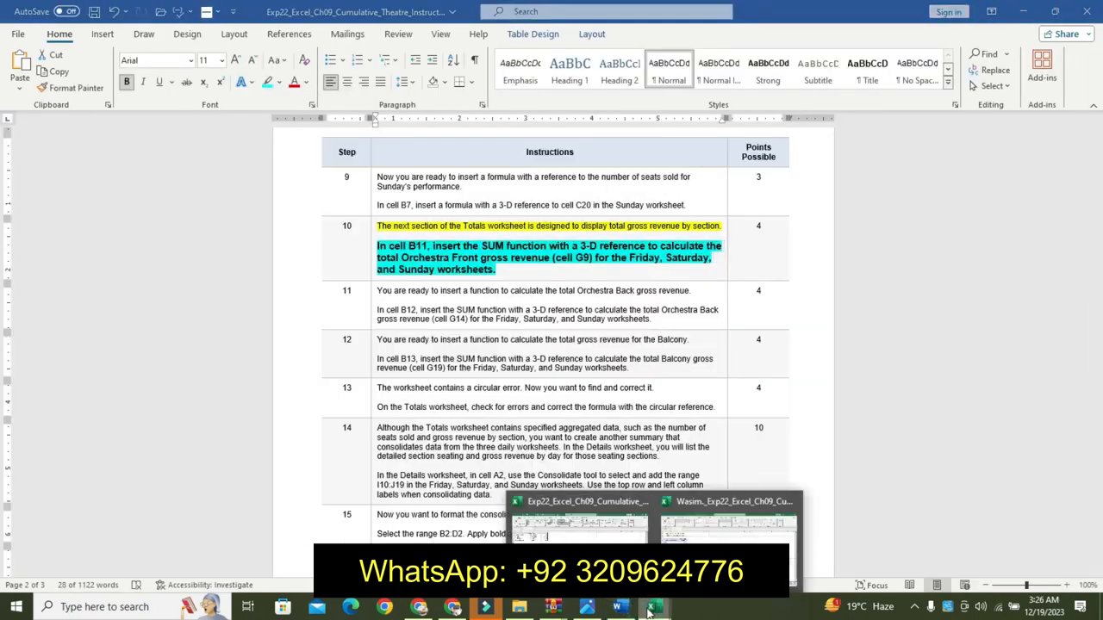
{"action": "left_click", "coordinate": [728, 524]}
{"action": "type", "text": "SUM"}
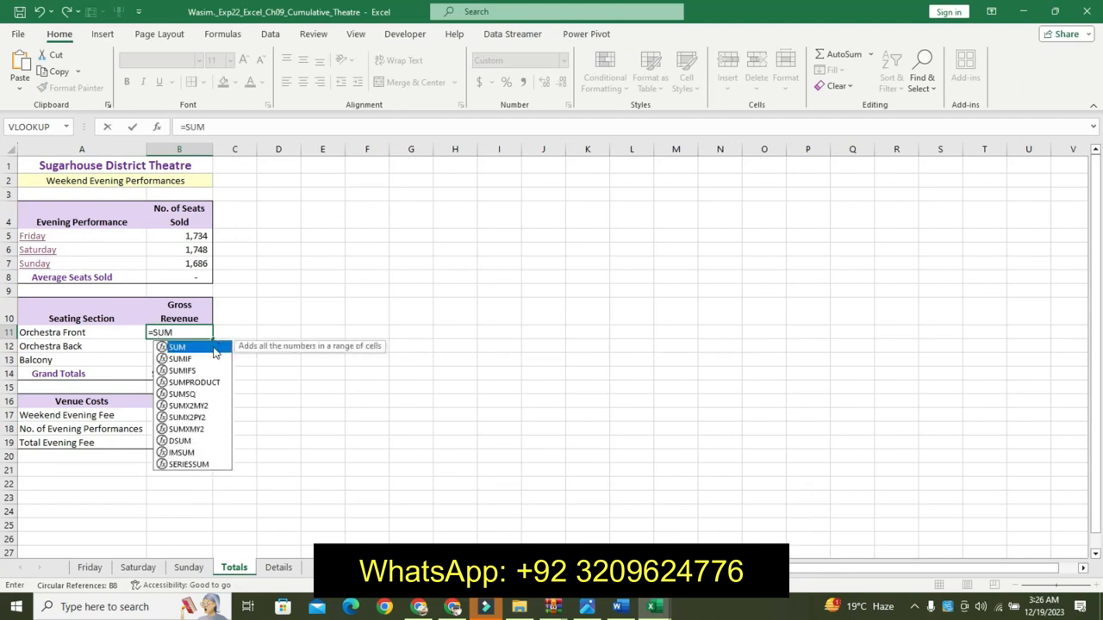
{"action": "type", "text": "("}
Complete the B11 formula as =SUM(Friday!G9+Saturday!G9+Sunday!G9) by picking cell G9 on each daily worksheet
{"action": "left_click", "coordinate": [100, 567]}
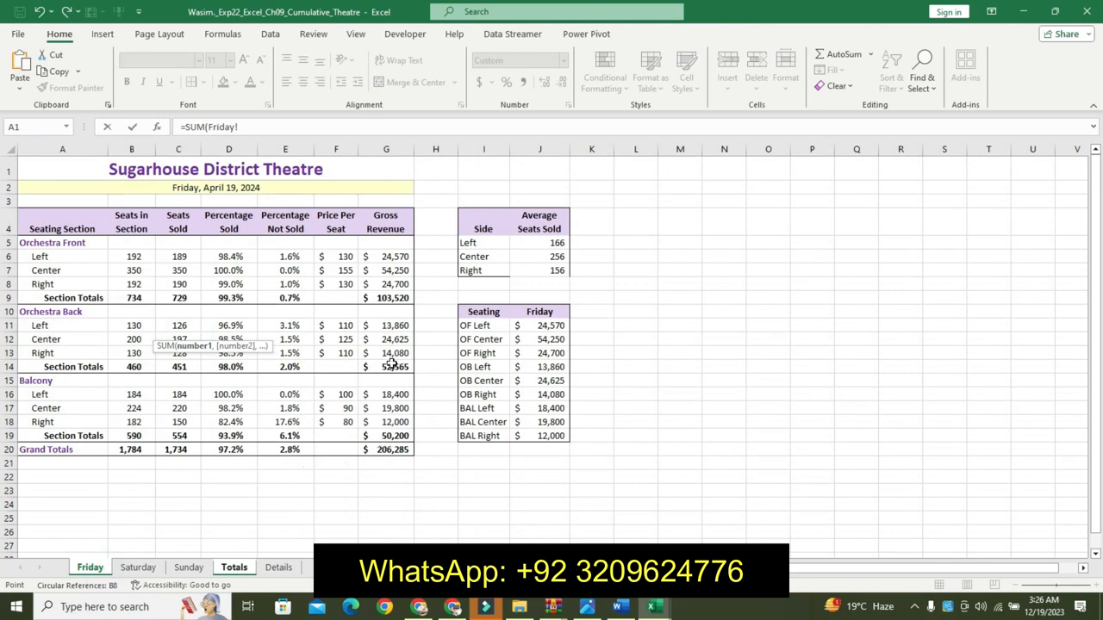
{"action": "left_click", "coordinate": [390, 298]}
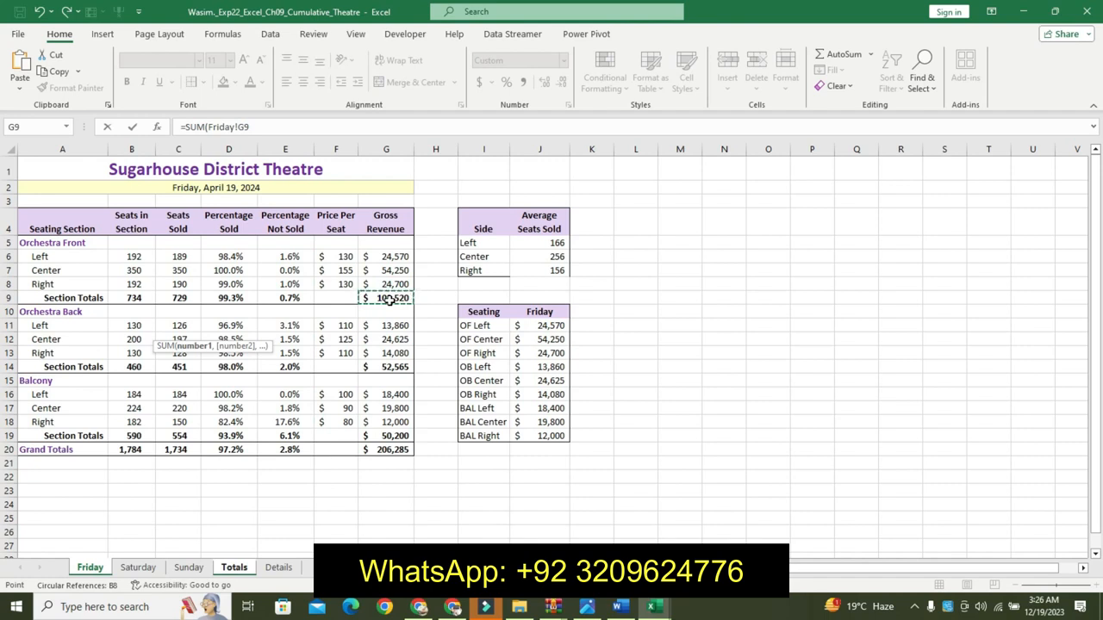
{"action": "type", "text": "+"}
{"action": "left_click", "coordinate": [138, 566]}
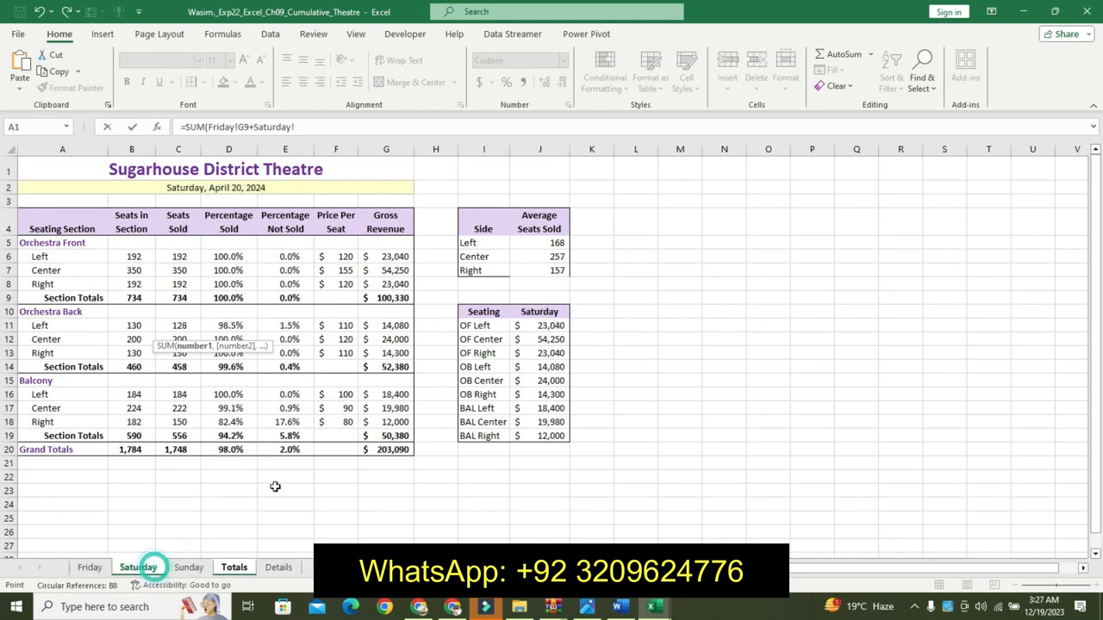
{"action": "left_click", "coordinate": [392, 297]}
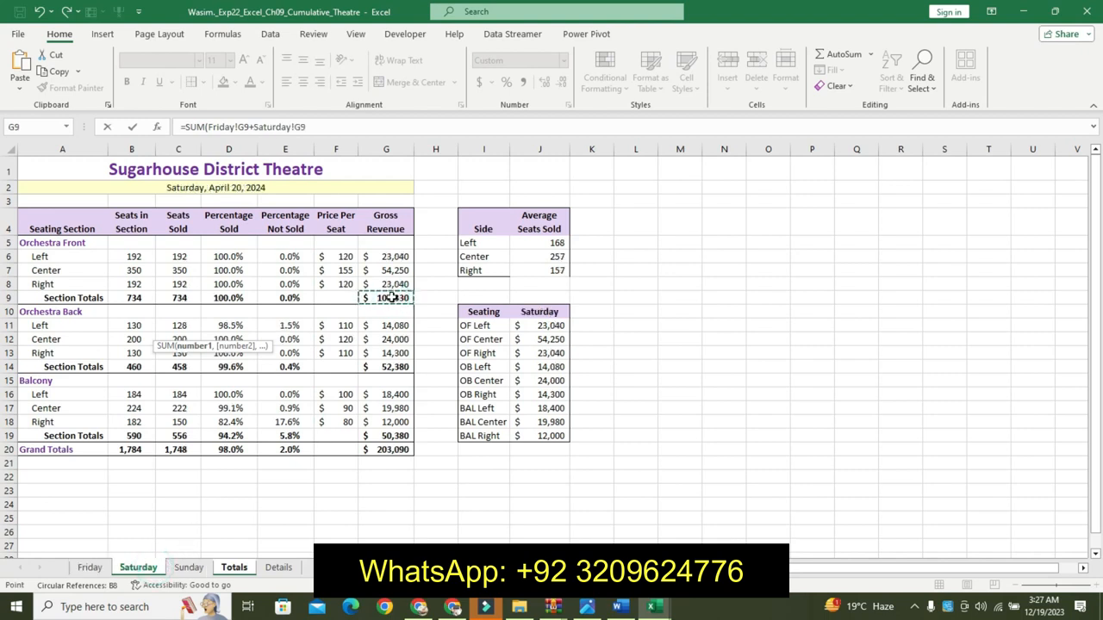
{"action": "type", "text": "+"}
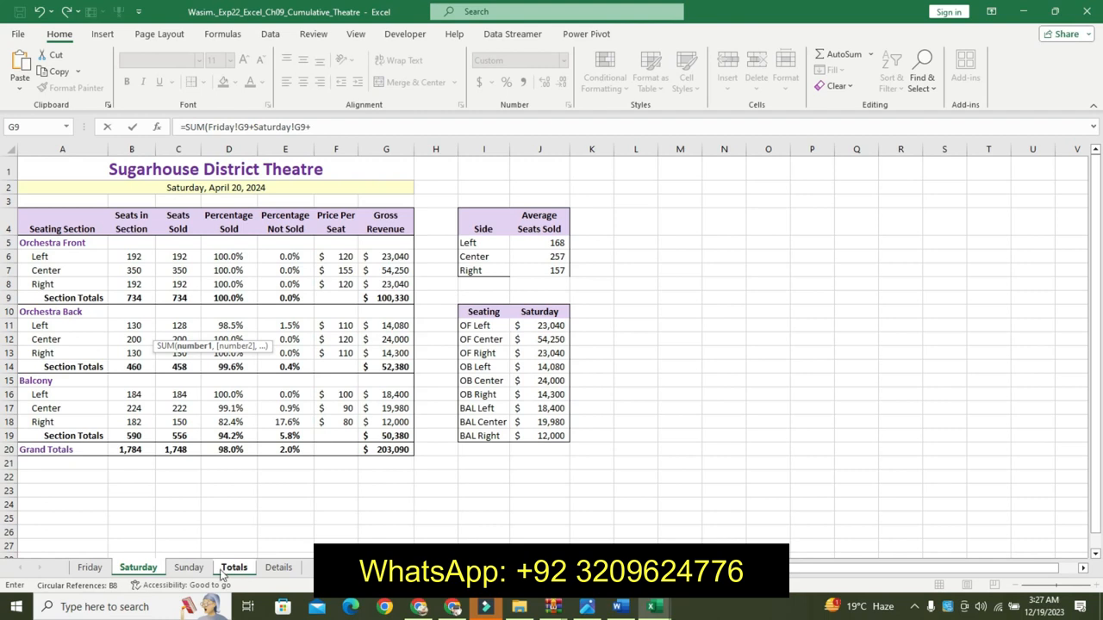
{"action": "left_click", "coordinate": [188, 567]}
{"action": "left_click", "coordinate": [393, 297]}
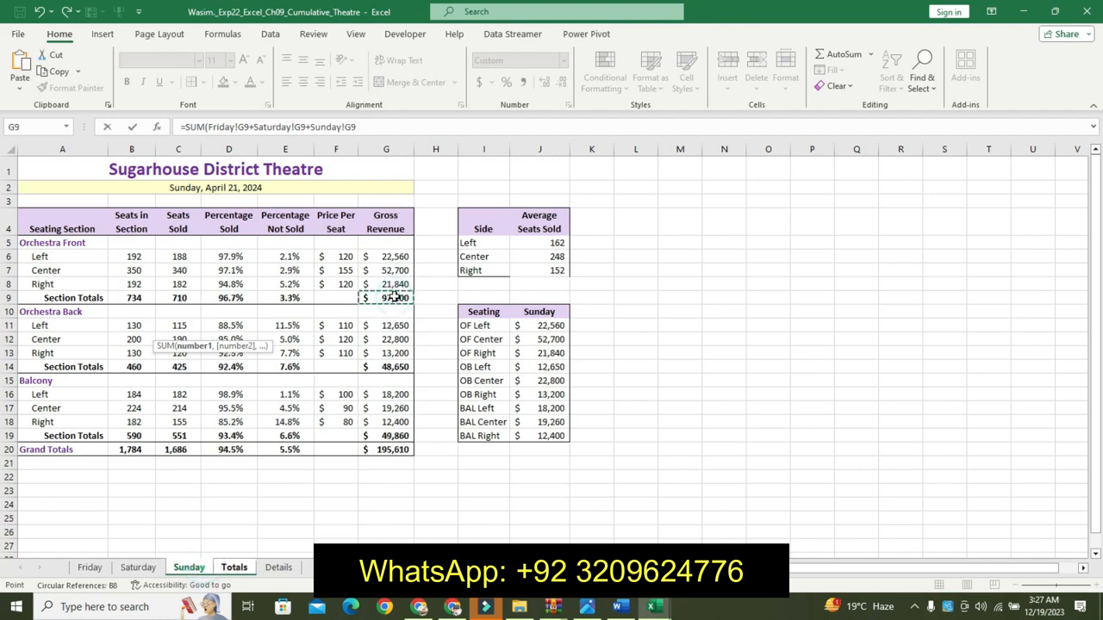
{"action": "key", "text": "Return"}
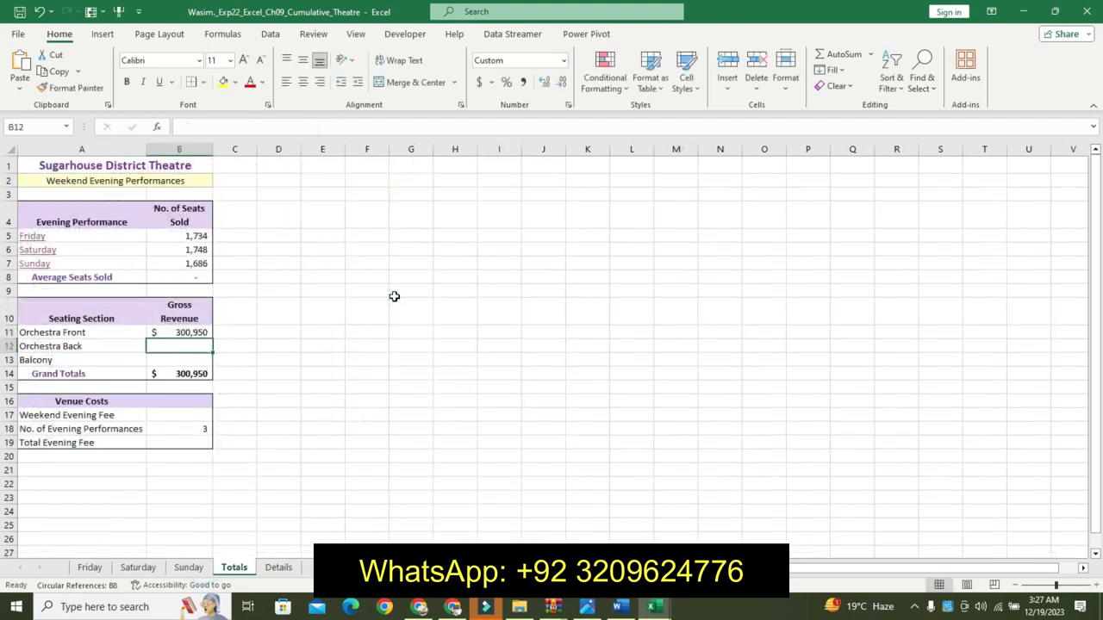
Switch to the Word instructions and undo the highlighting, bold and font enlargement applied to the step 10 text
{"action": "left_click", "coordinate": [616, 606]}
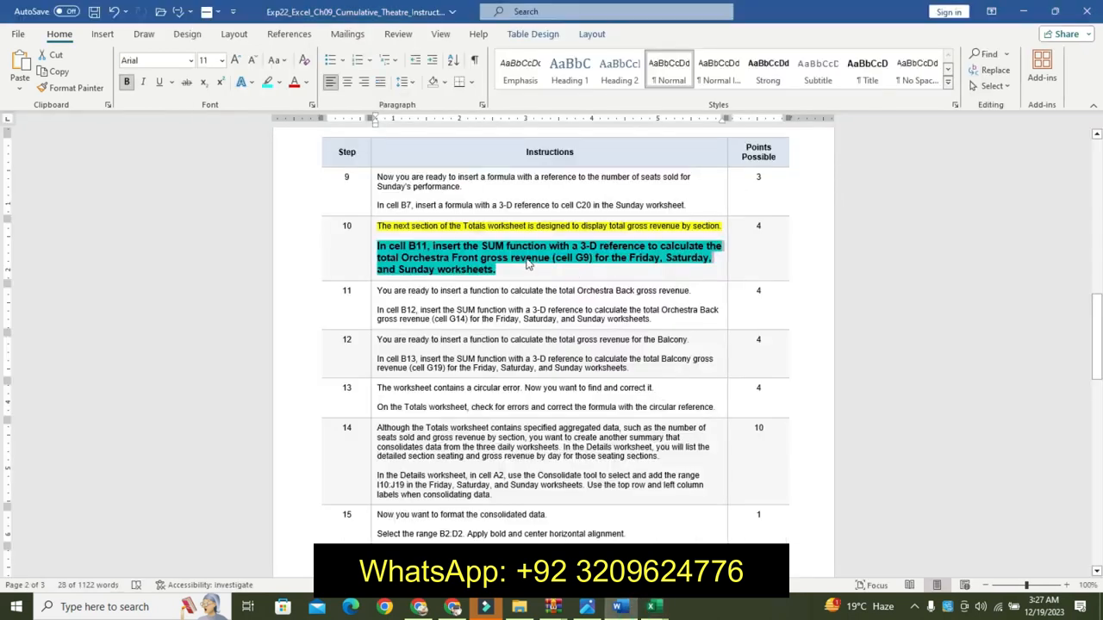
{"action": "key", "text": "ctrl+z"}
{"action": "key", "text": "ctrl+z"}
{"action": "key", "text": "ctrl+z"}
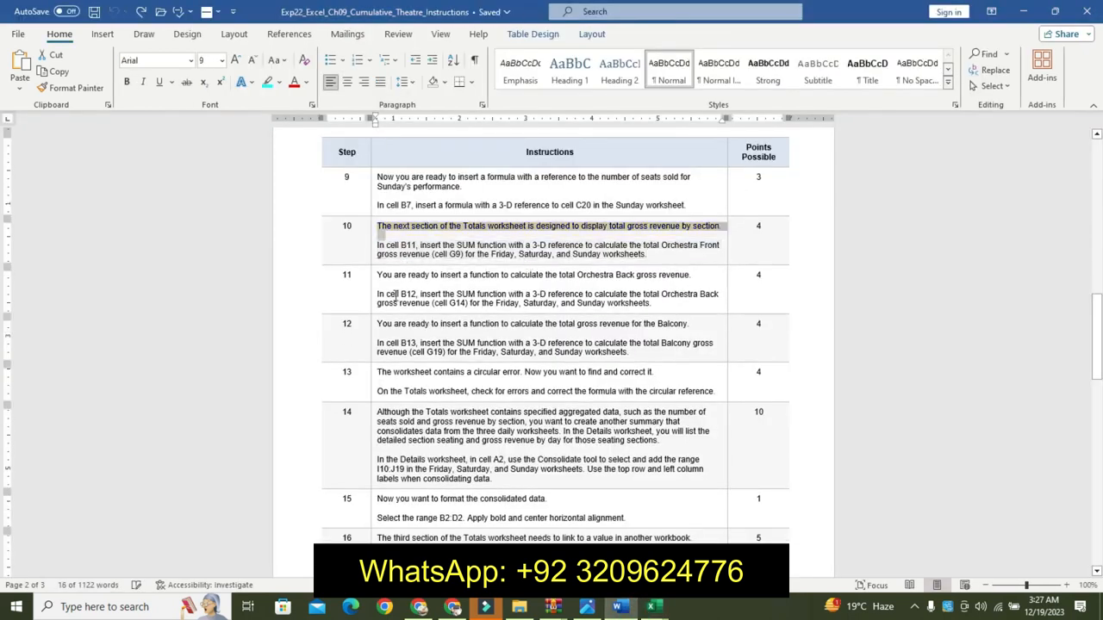
Highlight the first paragraph of step 11, about total Orchestra Back gross revenue, in yellow
{"action": "triple_click", "coordinate": [382, 277]}
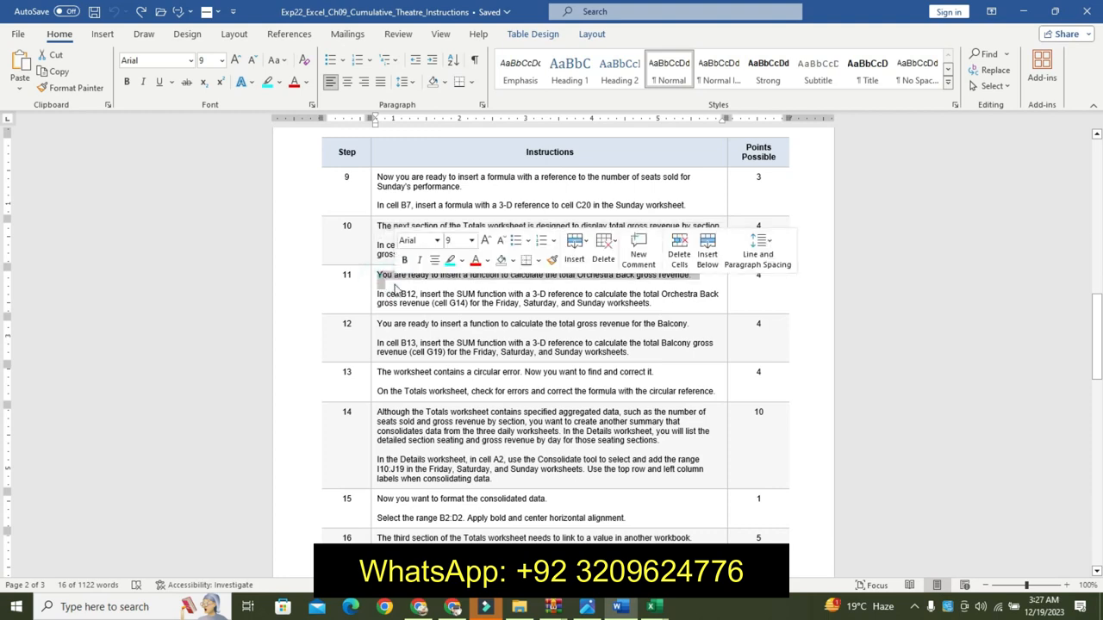
{"action": "left_click", "coordinate": [462, 261]}
{"action": "left_click", "coordinate": [451, 276]}
Format the second paragraph of step 11, about the SUM function in cell B12, as 11-point bold with turquoise highlighting
{"action": "left_click_drag", "start_coordinate": [379, 296], "coordinate": [679, 306]}
{"action": "left_click", "coordinate": [767, 263]}
{"action": "left_click", "coordinate": [767, 263]}
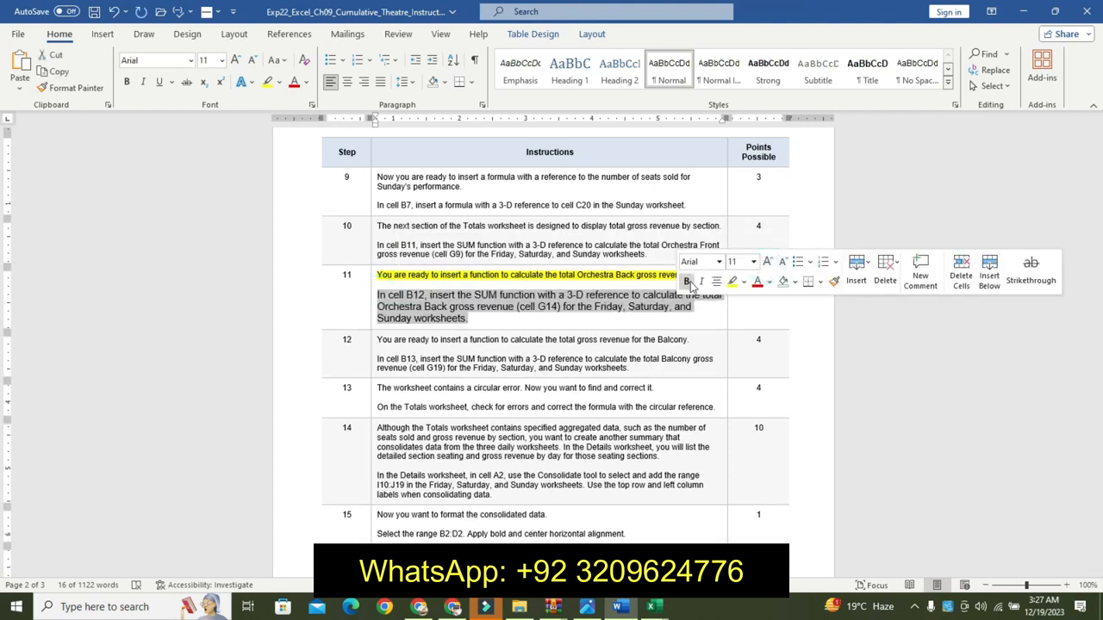
{"action": "left_click", "coordinate": [687, 281]}
{"action": "left_click", "coordinate": [746, 286]}
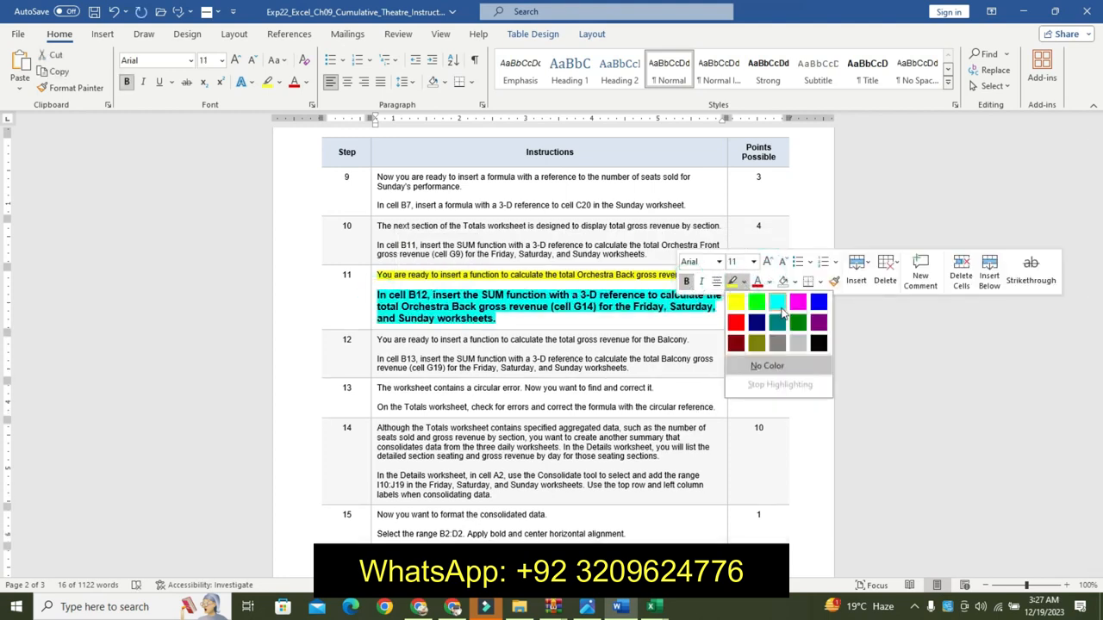
{"action": "left_click", "coordinate": [783, 308]}
{"action": "triple_click", "coordinate": [418, 299]}
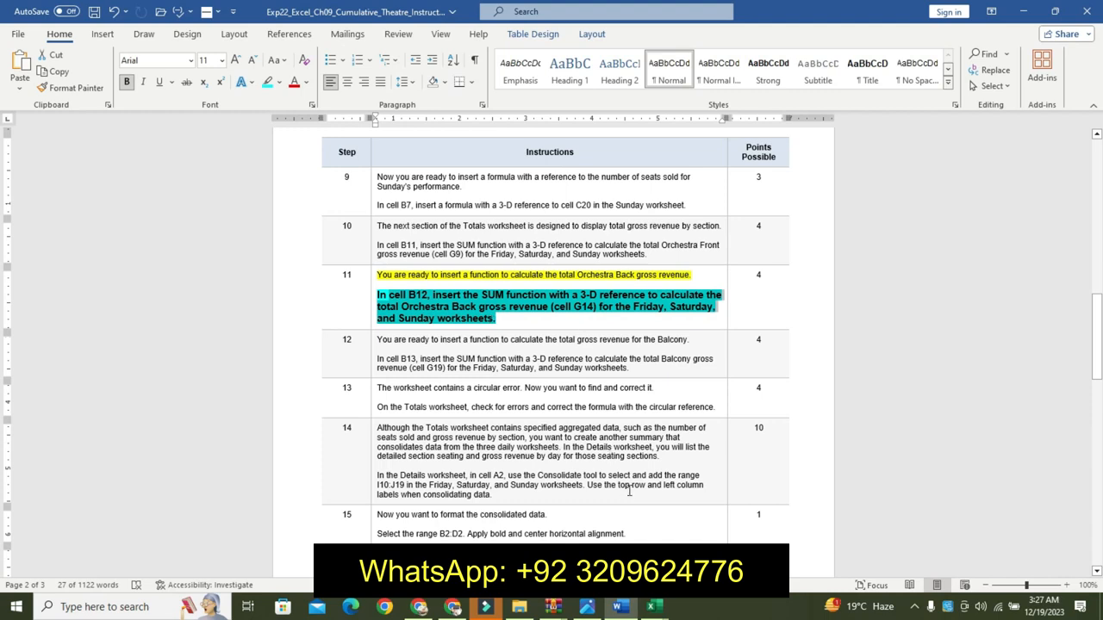
Switch to the Excel workbook and begin a SUM function in cell B12 of the Totals worksheet
{"action": "left_click", "coordinate": [650, 610]}
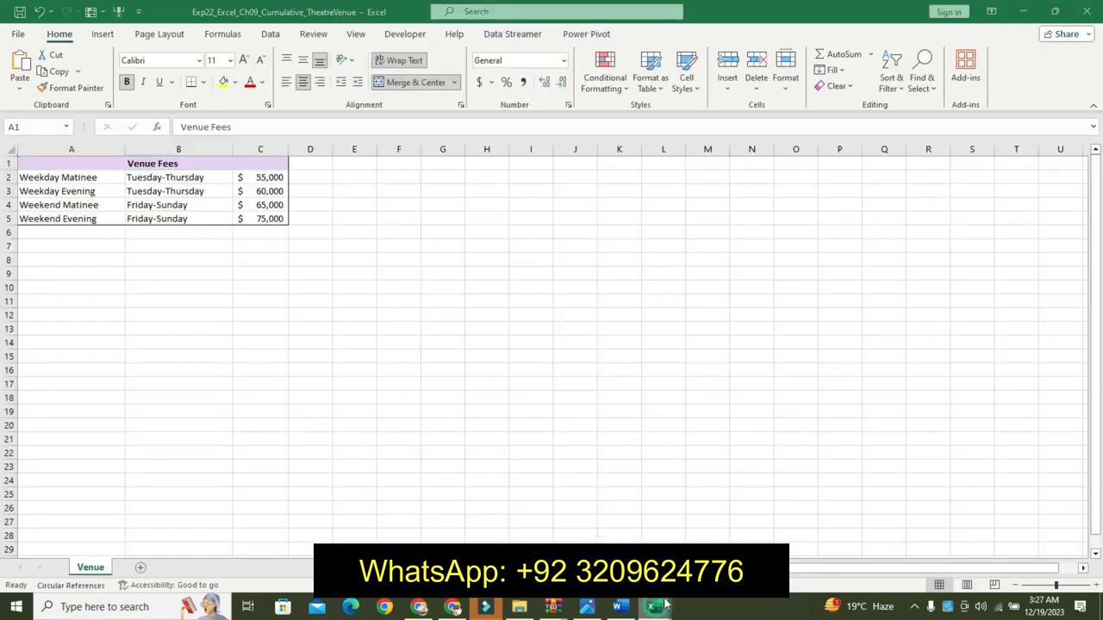
{"action": "left_click", "coordinate": [728, 527]}
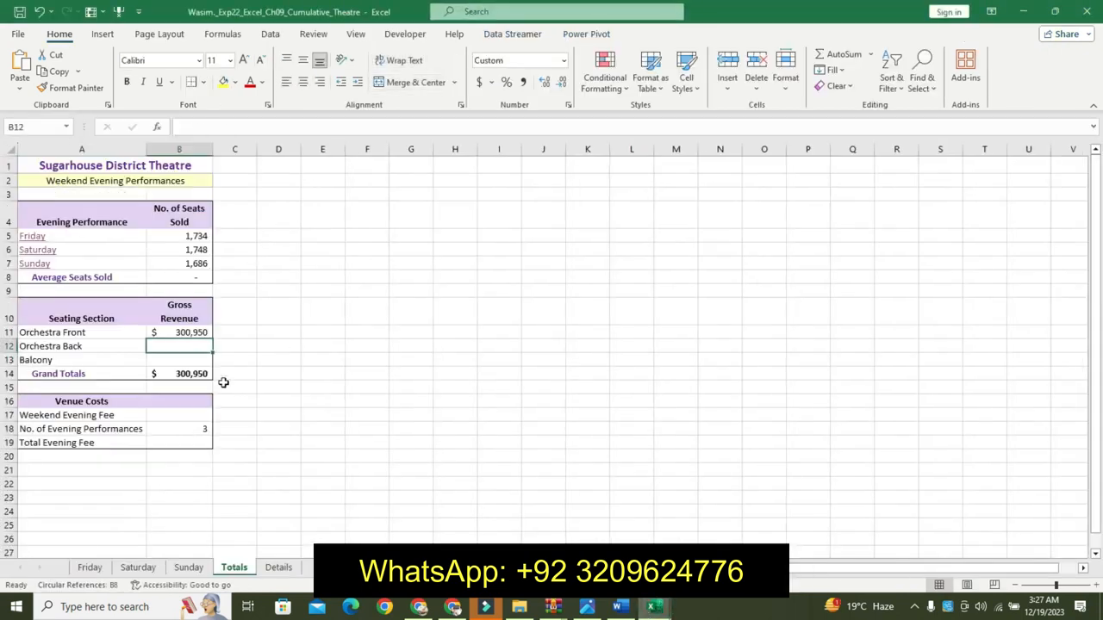
{"action": "type", "text": "="}
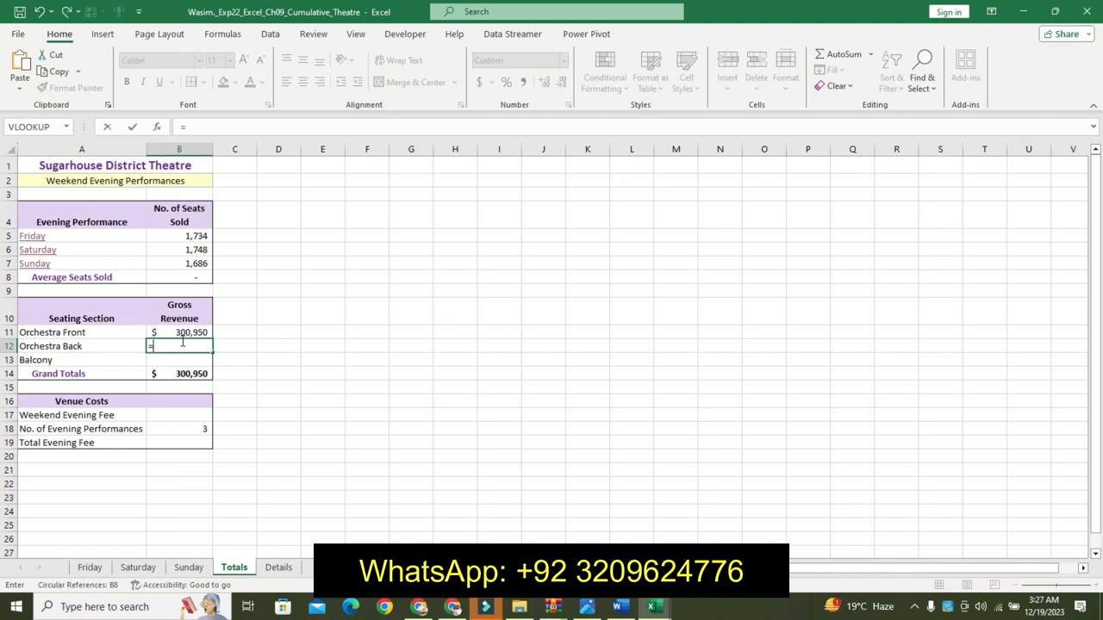
{"action": "left_click", "coordinate": [90, 567]}
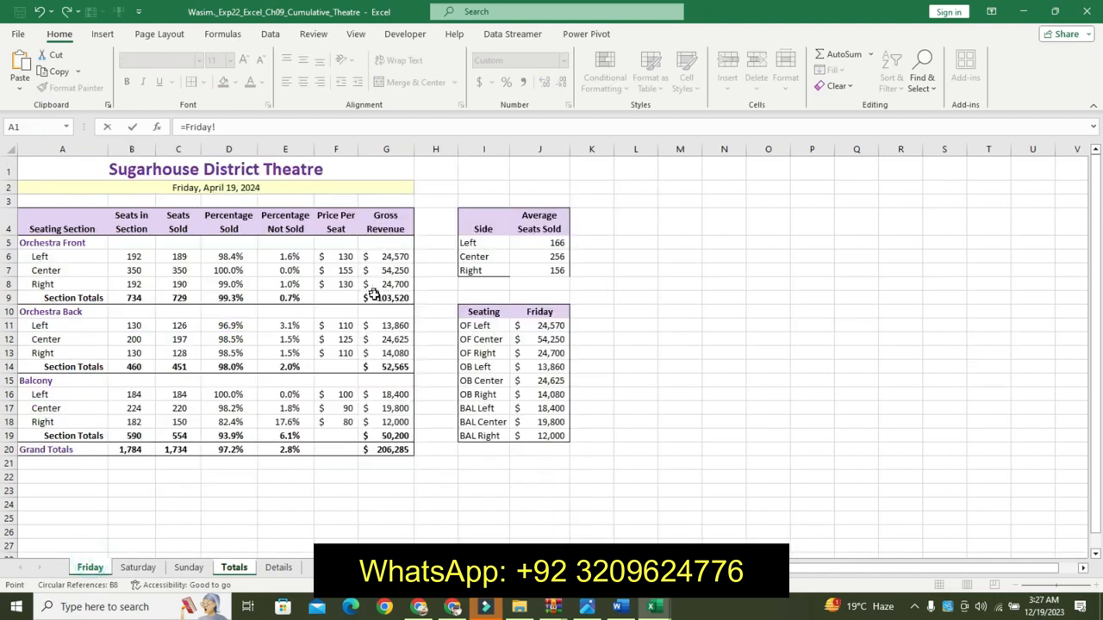
{"action": "left_click", "coordinate": [246, 569]}
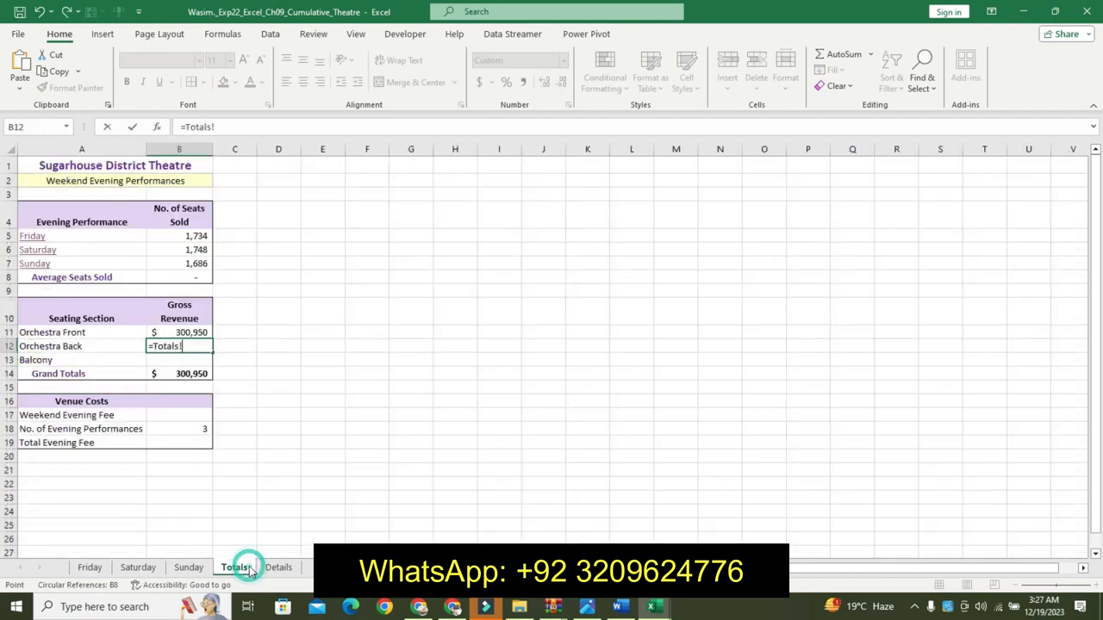
{"action": "left_click_drag", "start_coordinate": [221, 126], "coordinate": [187, 124]}
{"action": "type", "text": "SUM"}
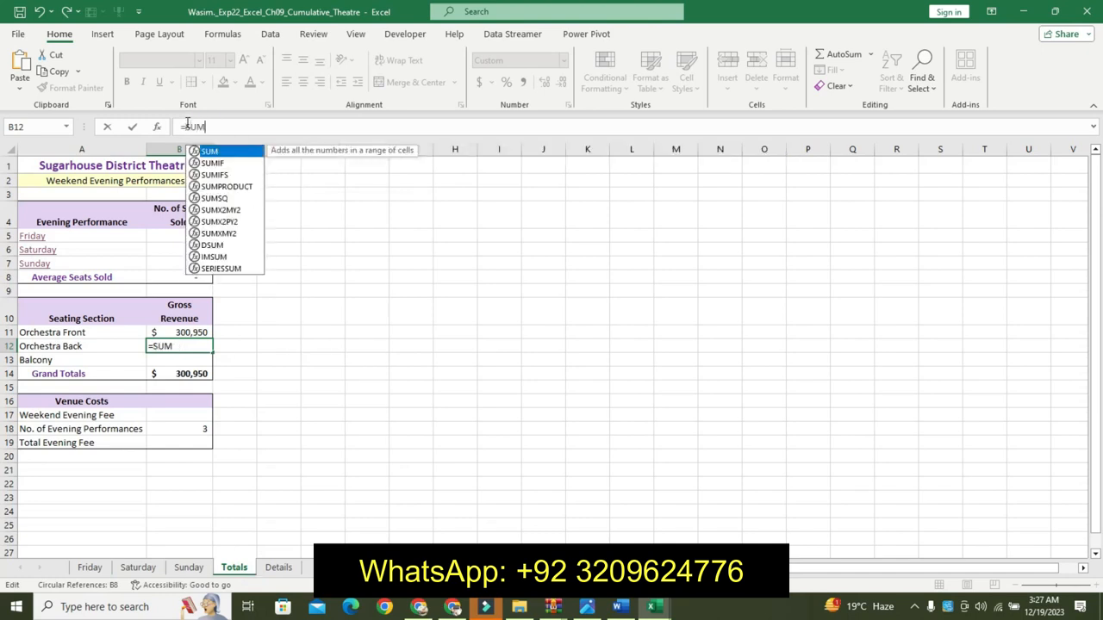
{"action": "double_click", "coordinate": [214, 152]}
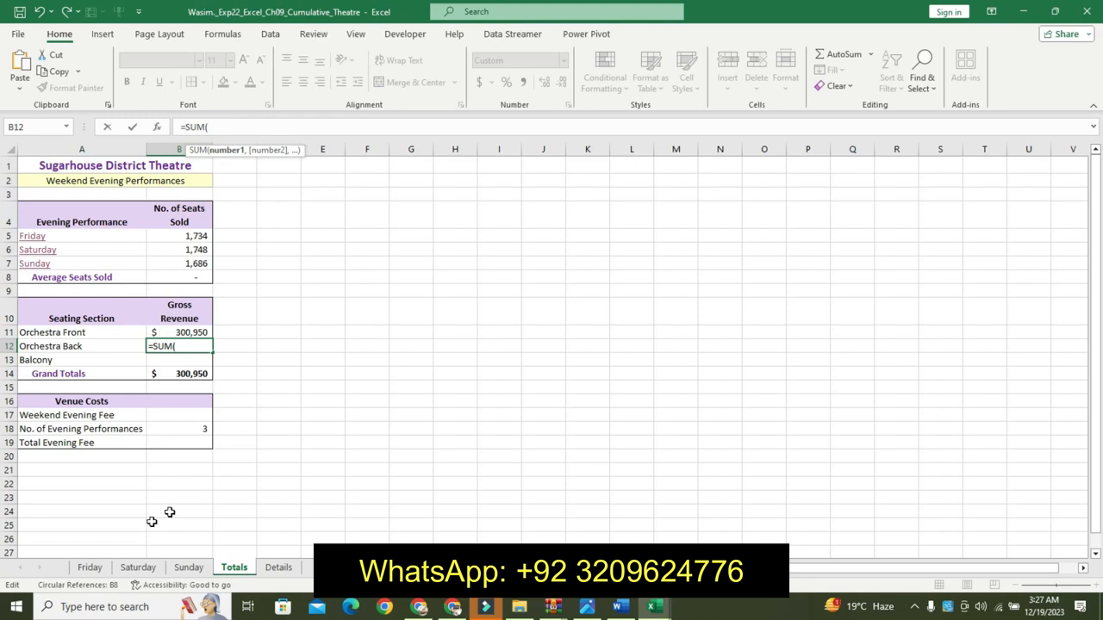
Enter Friday!G14 as the first term of the B12 SUM formula, followed by a plus sign
{"action": "left_click", "coordinate": [90, 567]}
{"action": "left_click", "coordinate": [390, 295]}
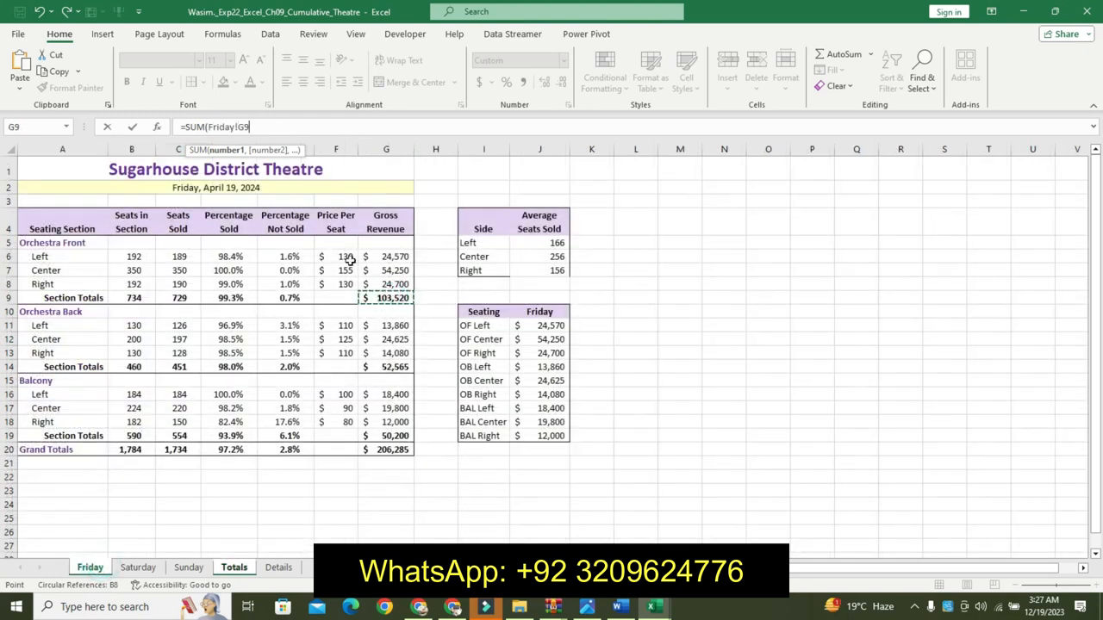
{"action": "left_click_drag", "start_coordinate": [250, 126], "coordinate": [207, 127]}
{"action": "left_click", "coordinate": [393, 366]}
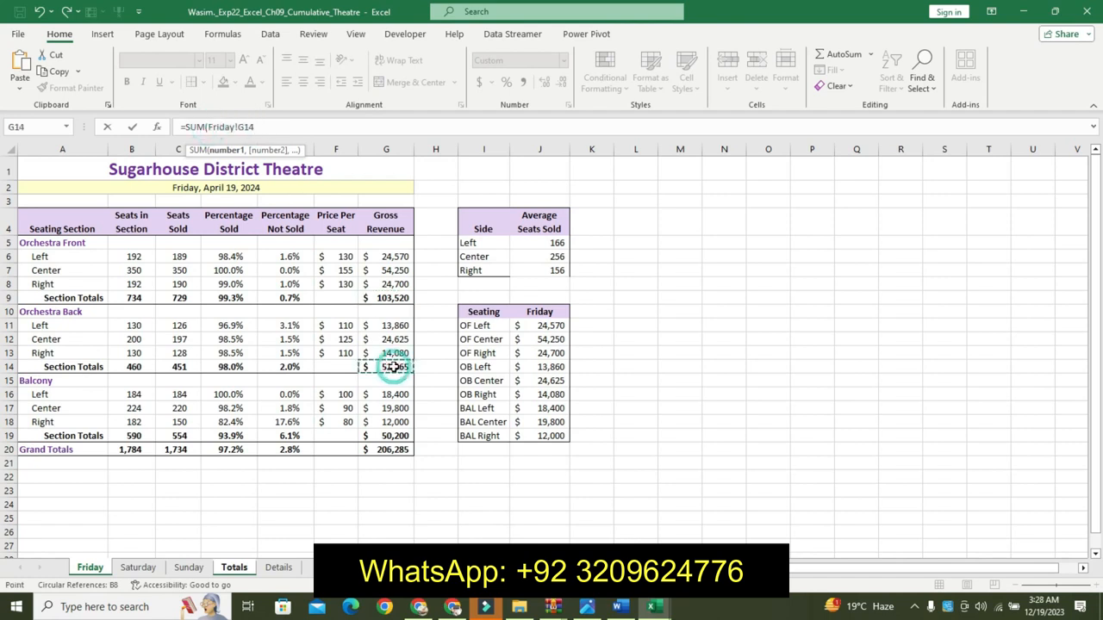
{"action": "left_click", "coordinate": [137, 566]}
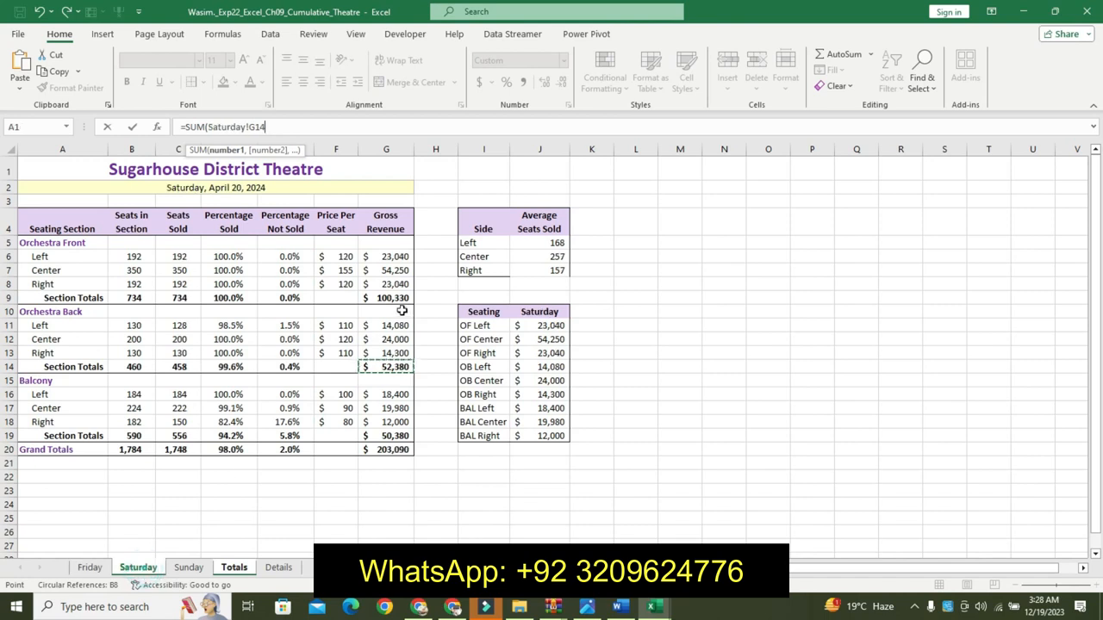
{"action": "left_click", "coordinate": [91, 567]}
{"action": "type", "text": "+"}
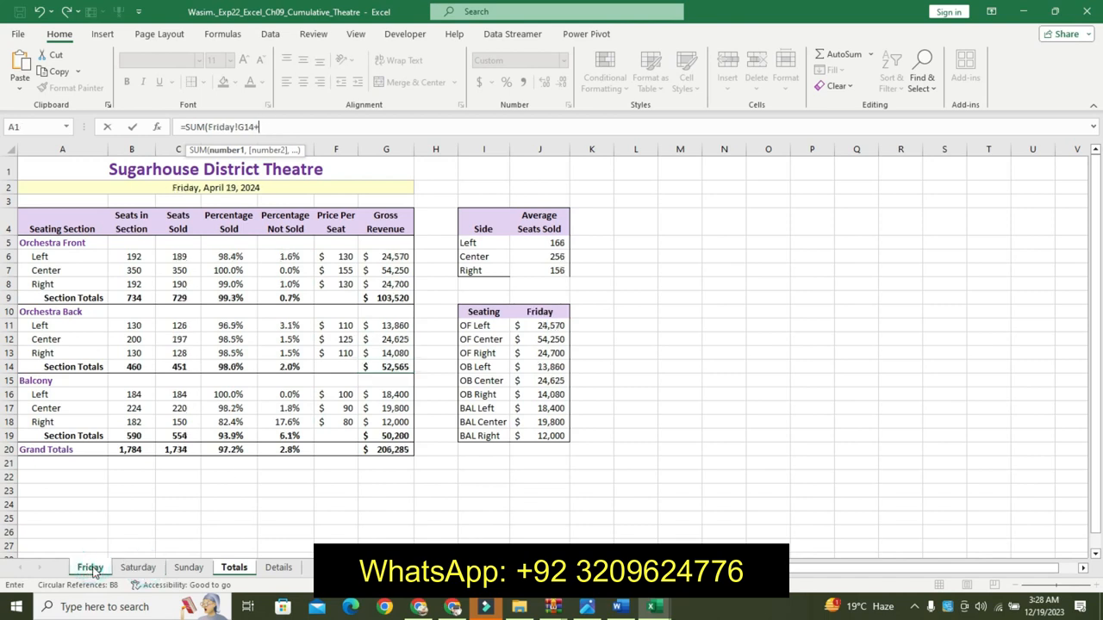
Complete the B12 SUM formula by adding Saturday!G14 and Sunday!G14 as its remaining terms
{"action": "left_click", "coordinate": [140, 568]}
{"action": "left_click", "coordinate": [390, 369]}
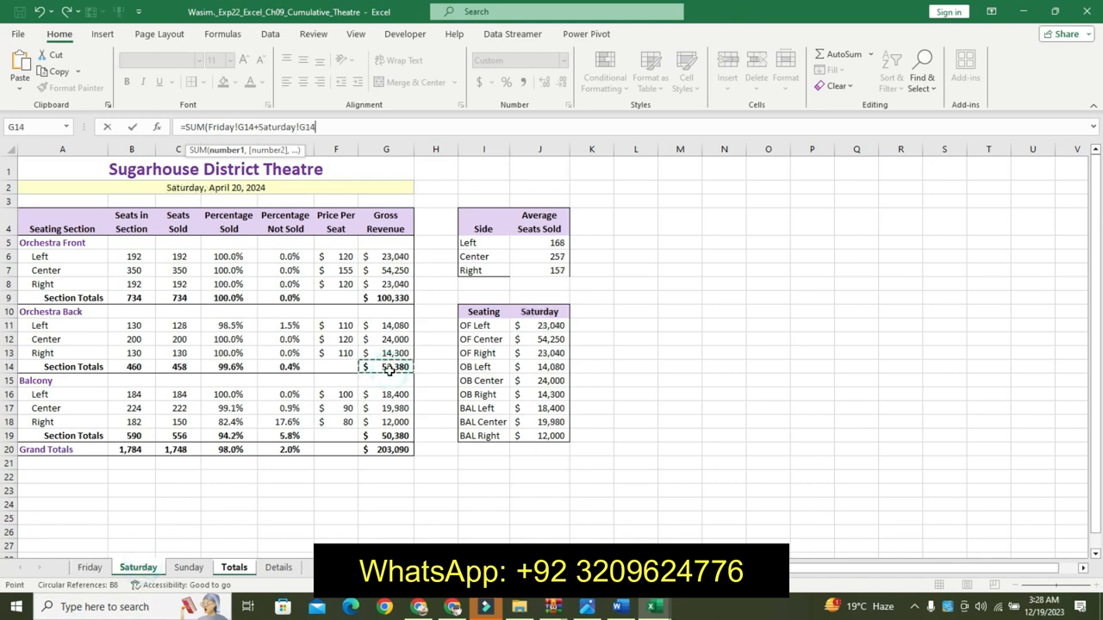
{"action": "type", "text": "+"}
{"action": "left_click", "coordinate": [189, 568]}
{"action": "left_click", "coordinate": [390, 368]}
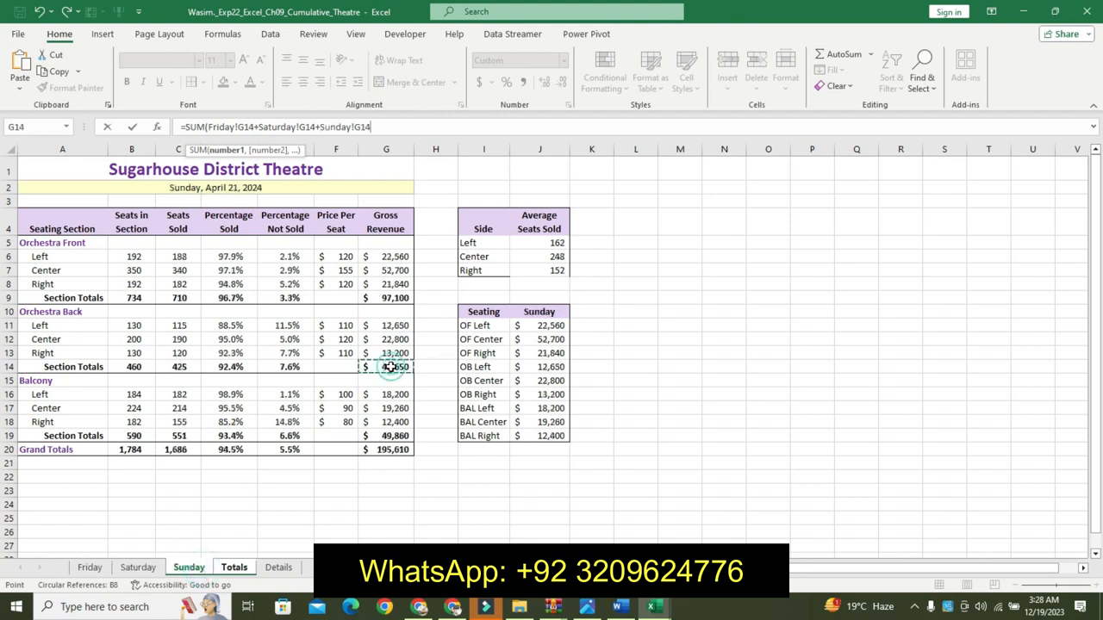
{"action": "key", "text": "Return"}
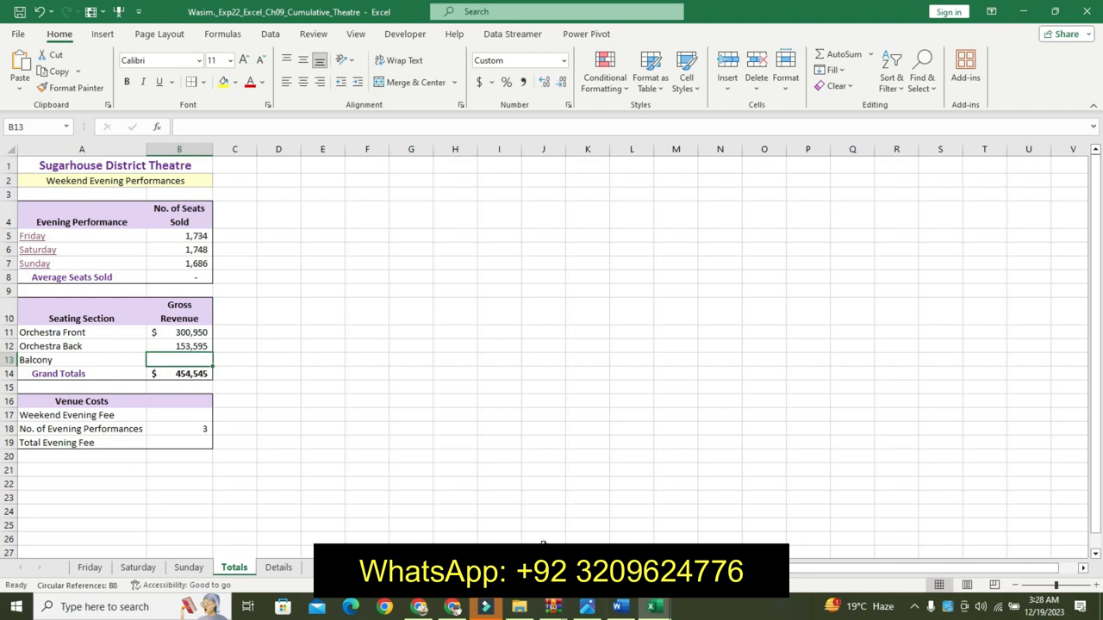
Switch to the Word instructions and undo the highlighting, bold and font enlargement applied to the step 11 text
{"action": "left_click", "coordinate": [617, 607]}
{"action": "key", "text": "ctrl+z"}
{"action": "key", "text": "ctrl+z"}
{"action": "key", "text": "ctrl+z"}
{"action": "key", "text": "ctrl+z"}
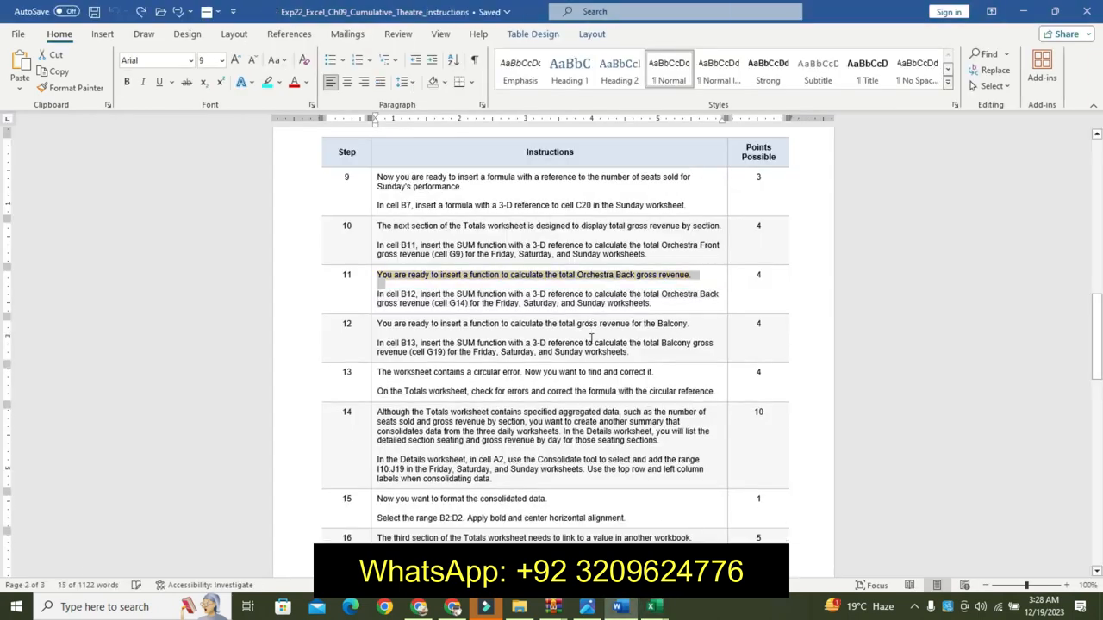
Highlight the opening sentence of step 12 in the Word instructions in yellow
{"action": "left_click_drag", "start_coordinate": [377, 324], "coordinate": [694, 331]}
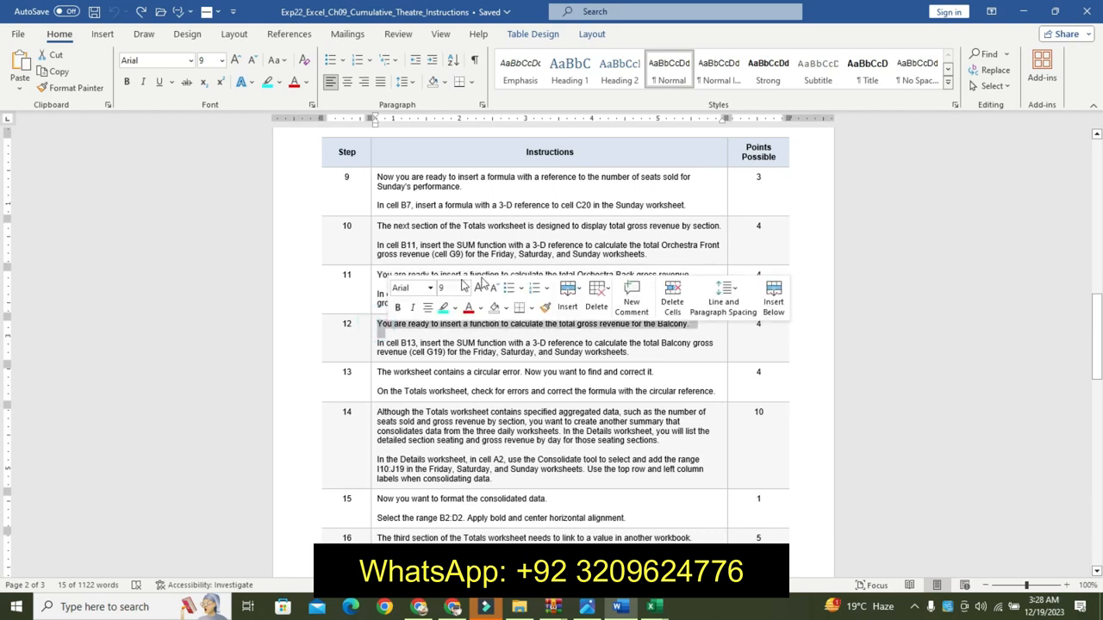
{"action": "left_click", "coordinate": [454, 312]}
{"action": "left_click", "coordinate": [446, 321]}
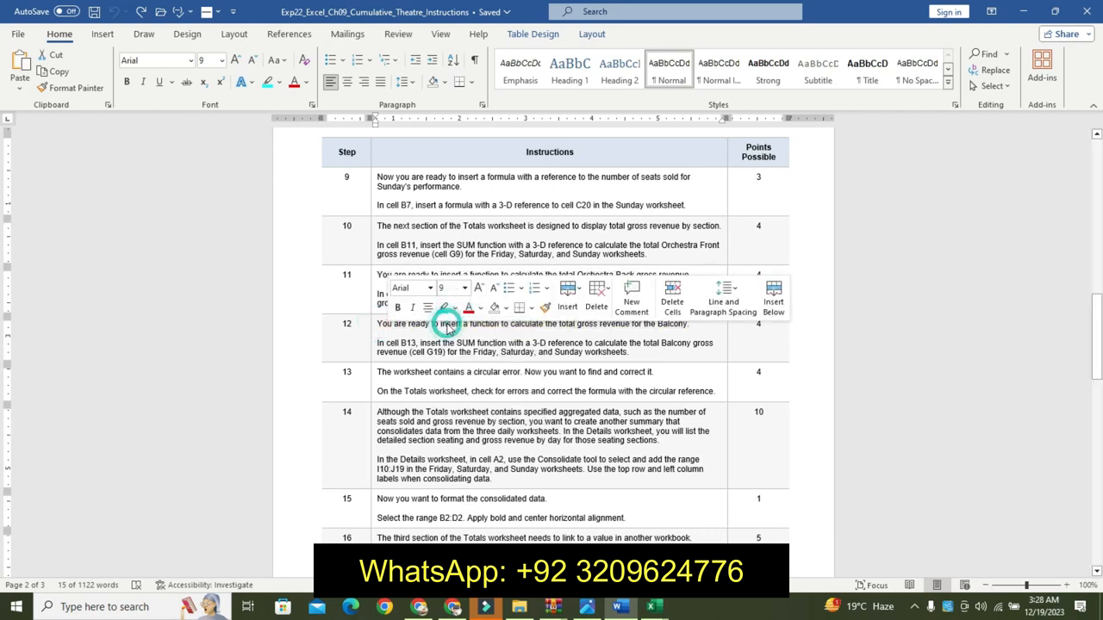
Format the step 12 paragraph about cell B13 as 11 pt bold with turquoise highlighting
{"action": "left_click", "coordinate": [382, 345]}
{"action": "left_click_drag", "start_coordinate": [478, 344], "coordinate": [717, 353]}
{"action": "left_click", "coordinate": [784, 309]}
{"action": "left_click", "coordinate": [783, 310]}
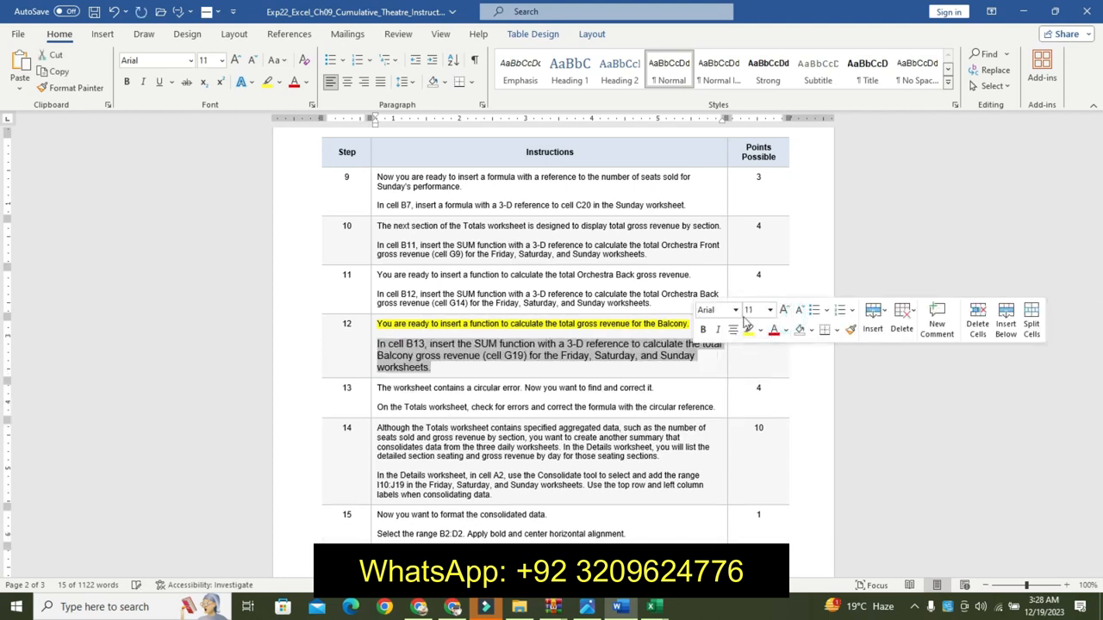
{"action": "left_click", "coordinate": [703, 330]}
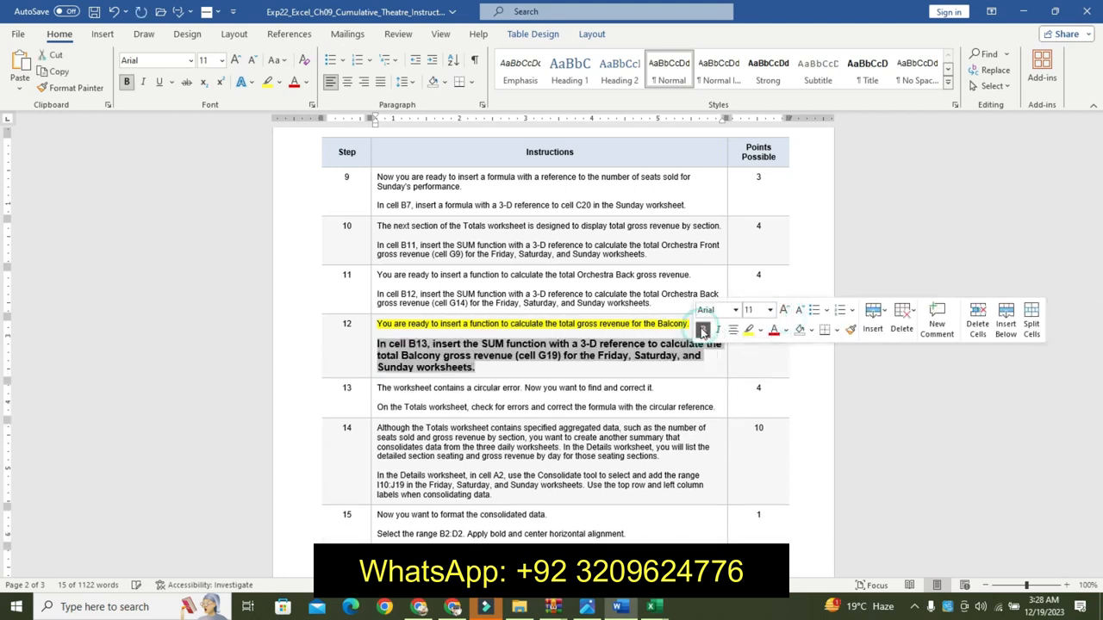
{"action": "left_click", "coordinate": [760, 330]}
{"action": "left_click", "coordinate": [800, 353]}
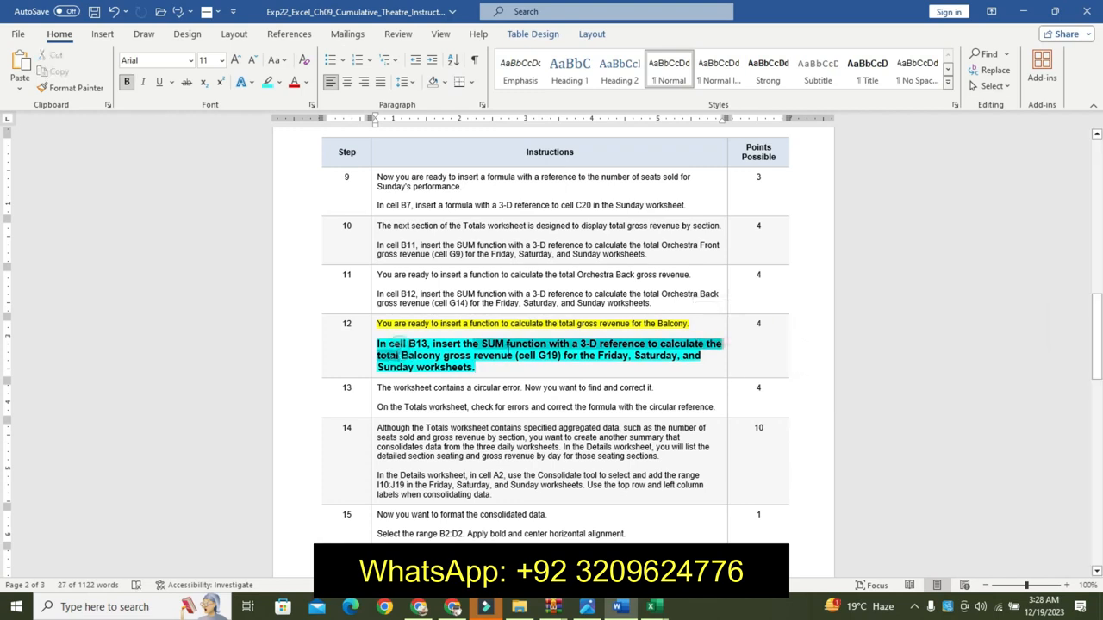
Switch to the Excel workbook, begin a SUM function in cell B13 of the Totals worksheet, and go to the Friday worksheet for its first reference
{"action": "mouse_move", "coordinate": [652, 607]}
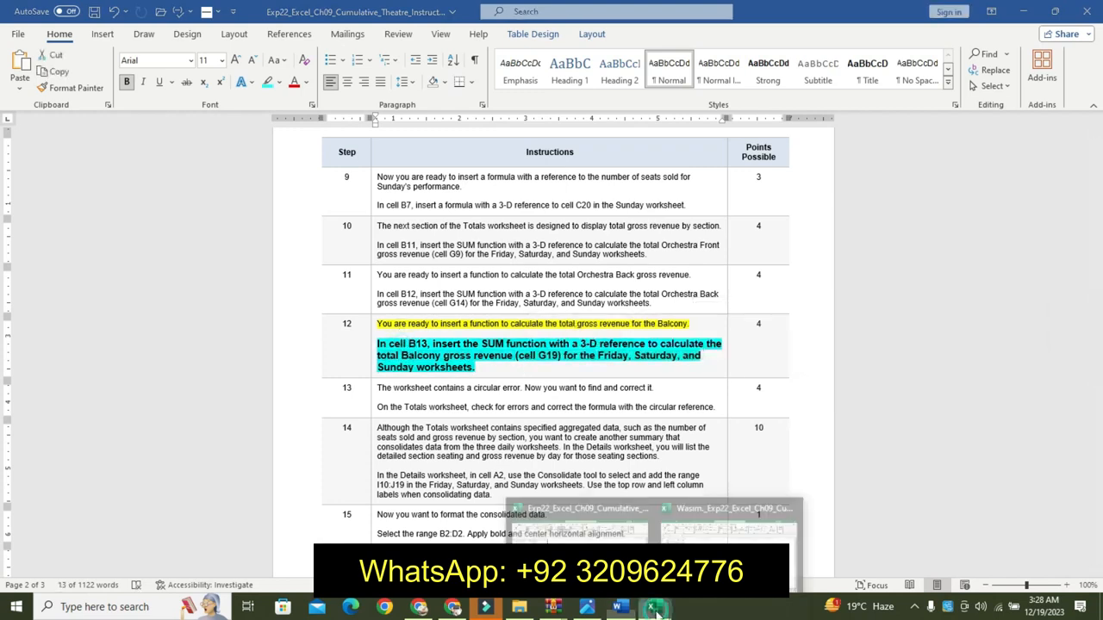
{"action": "left_click", "coordinate": [697, 542]}
{"action": "type", "text": "=SUM"}
{"action": "double_click", "coordinate": [188, 377]}
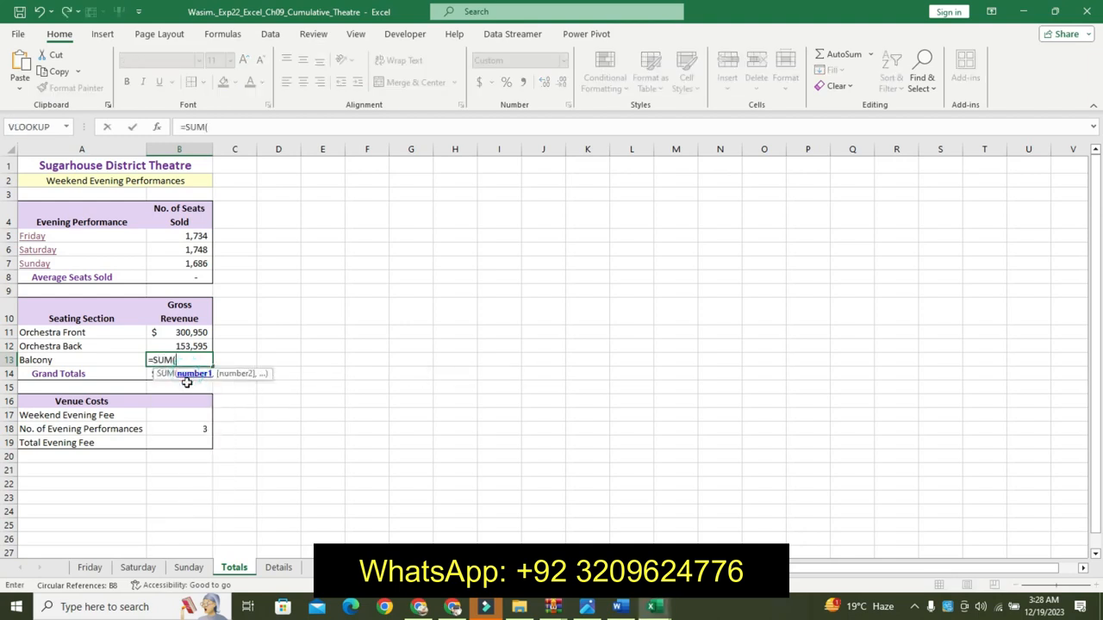
{"action": "left_click", "coordinate": [90, 567]}
{"action": "left_click", "coordinate": [376, 454]}
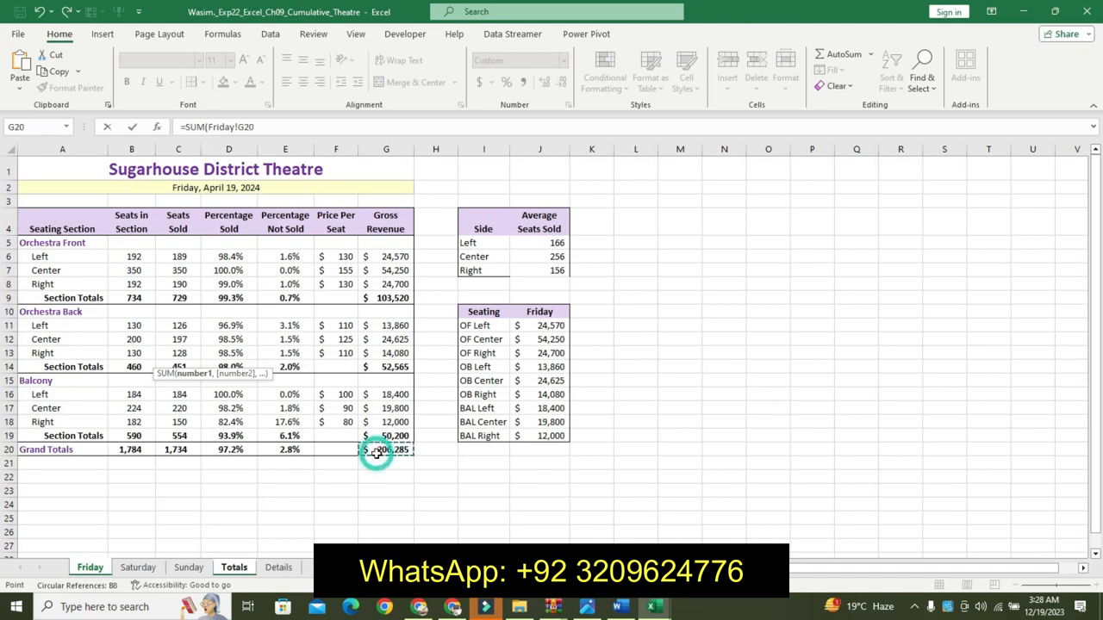
{"action": "left_click", "coordinate": [627, 611]}
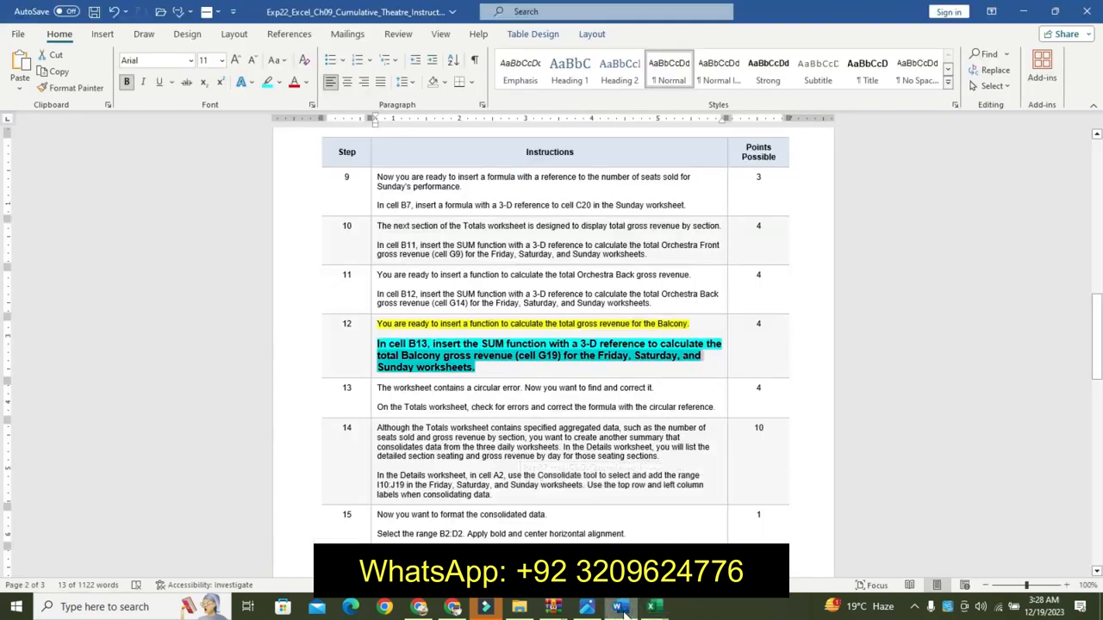
{"action": "left_click", "coordinate": [655, 608]}
{"action": "left_click", "coordinate": [696, 541]}
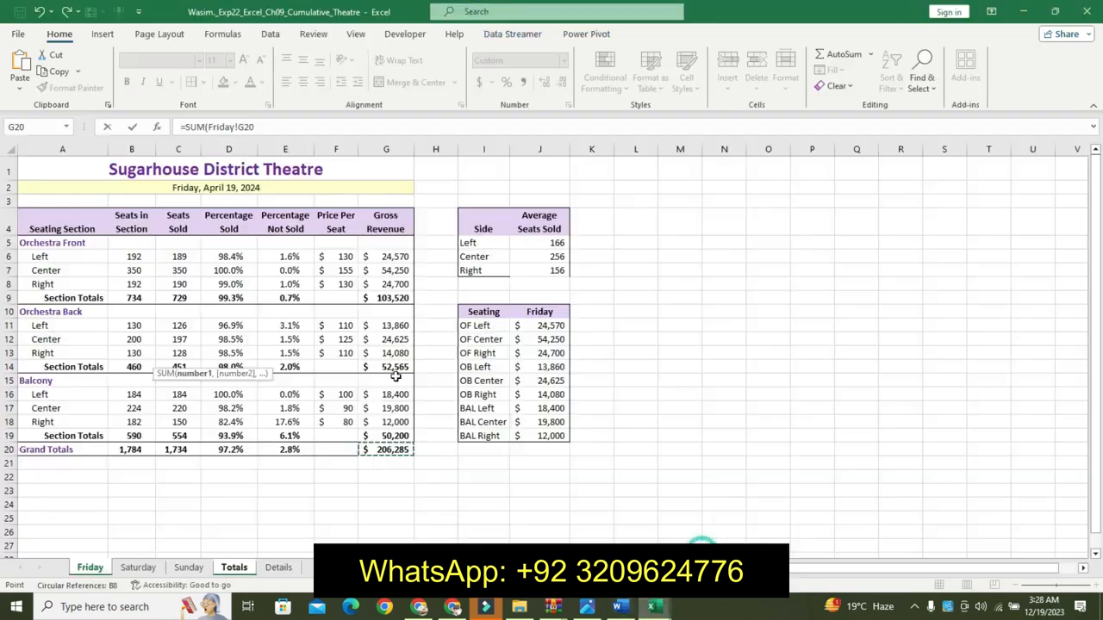
Complete the B13 SUM formula by adding Friday!G19, Saturday!G19 and Sunday!G19 together
{"action": "left_click", "coordinate": [389, 436]}
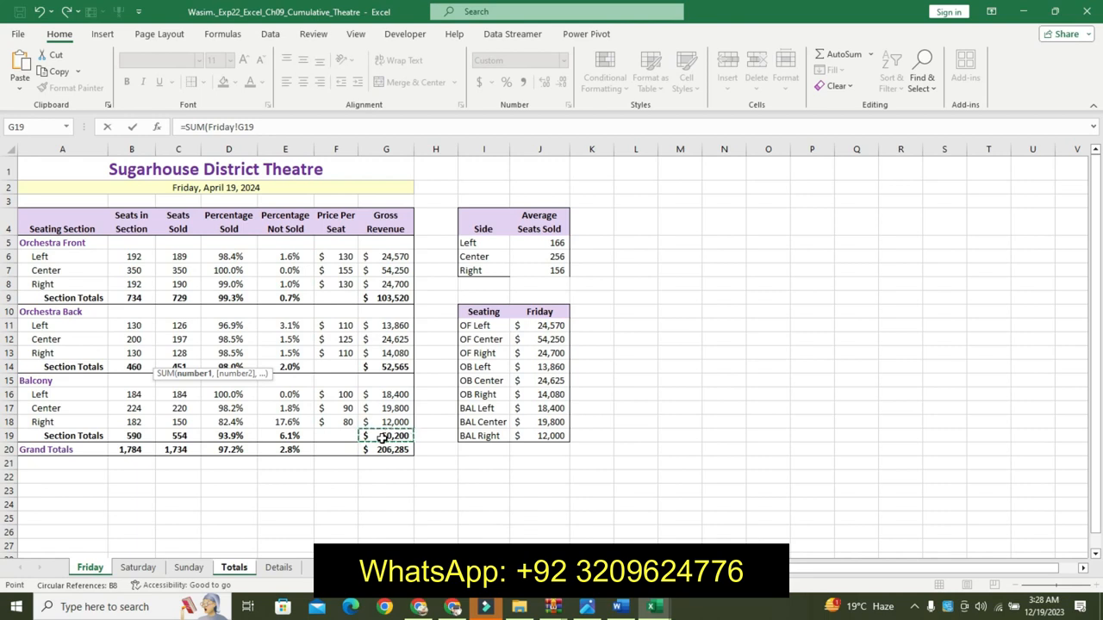
{"action": "type", "text": "+"}
{"action": "left_click", "coordinate": [138, 567]}
{"action": "left_click", "coordinate": [393, 437]}
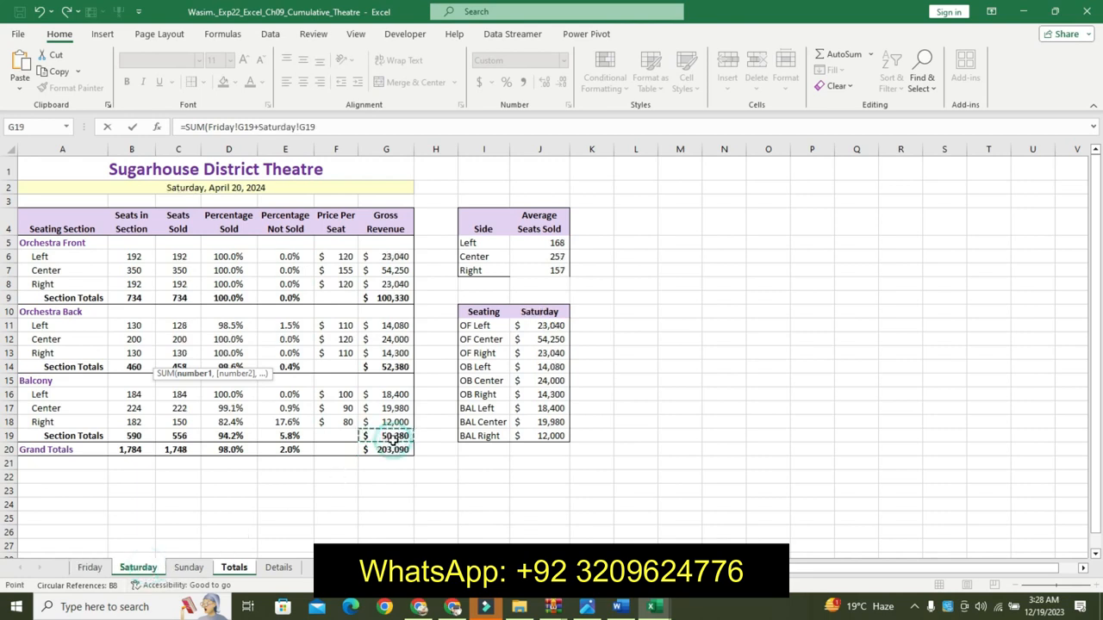
{"action": "type", "text": "+"}
{"action": "left_click", "coordinate": [189, 567]}
{"action": "left_click", "coordinate": [380, 437]}
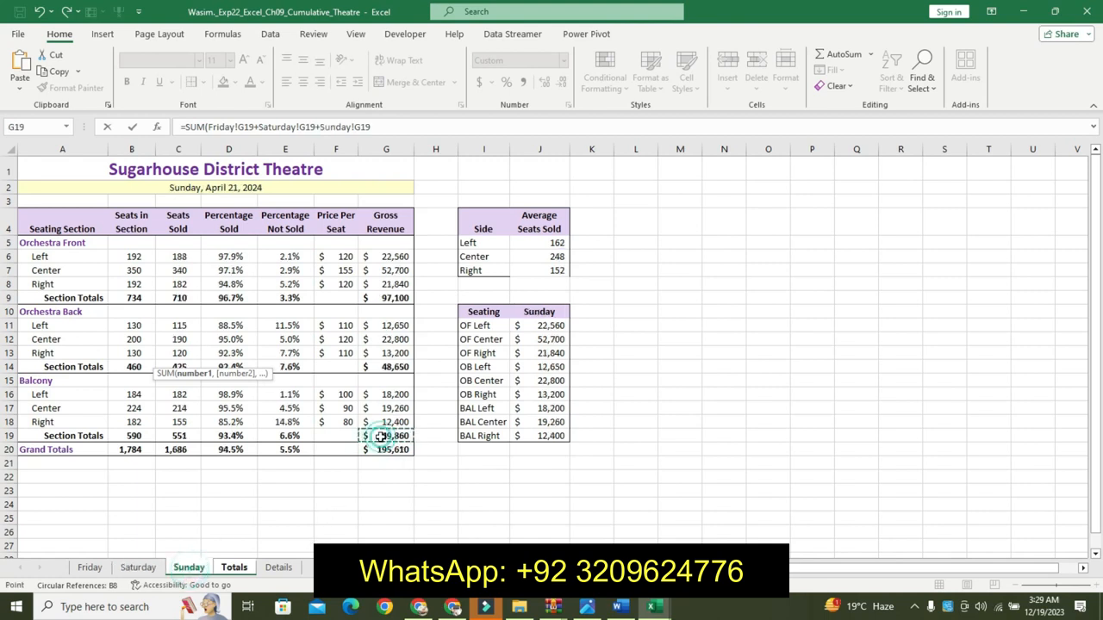
{"action": "key", "text": "Return"}
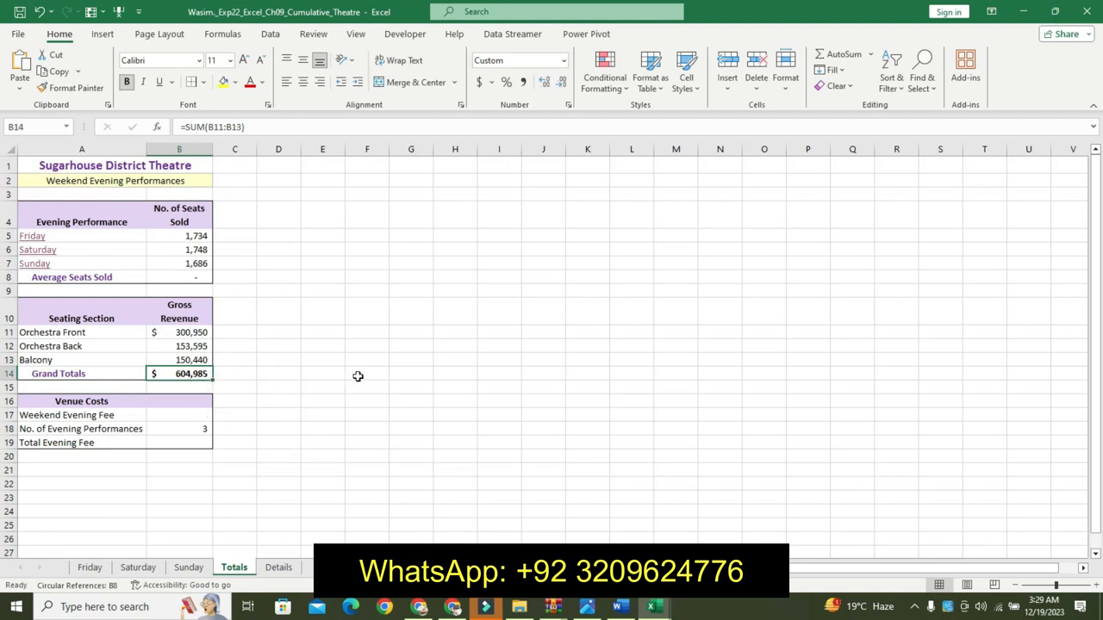
Switch to the Word instructions and undo the highlighting, bold and font enlargement applied to the step 12 text
{"action": "left_click", "coordinate": [616, 606]}
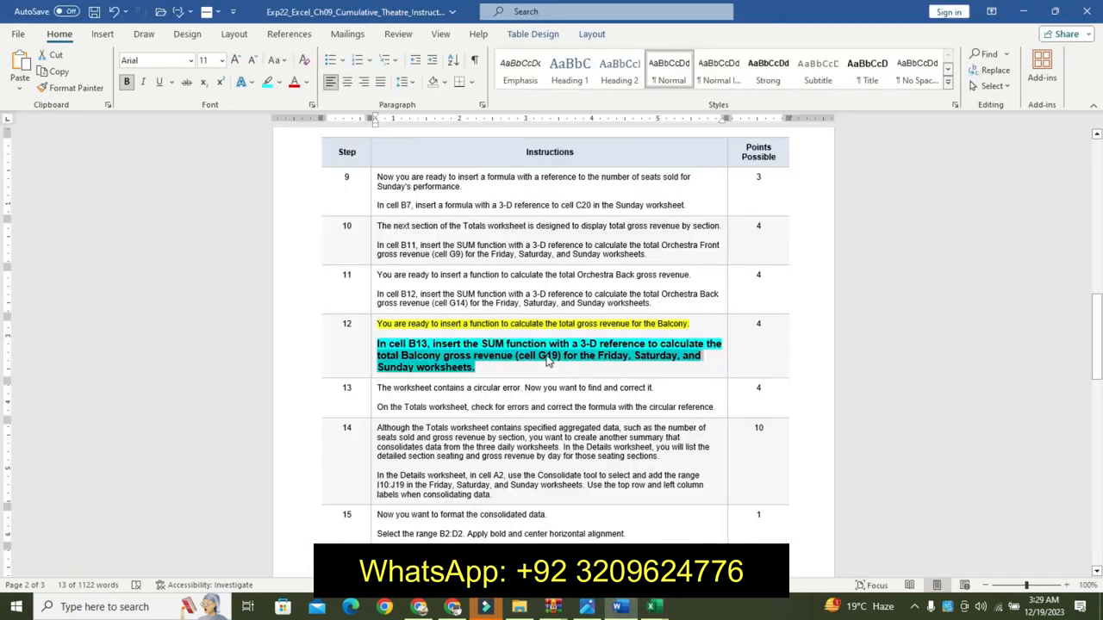
{"action": "key", "text": "ctrl+z"}
{"action": "key", "text": "ctrl+z"}
{"action": "left_click_drag", "start_coordinate": [1096, 330], "coordinate": [1085, 163]}
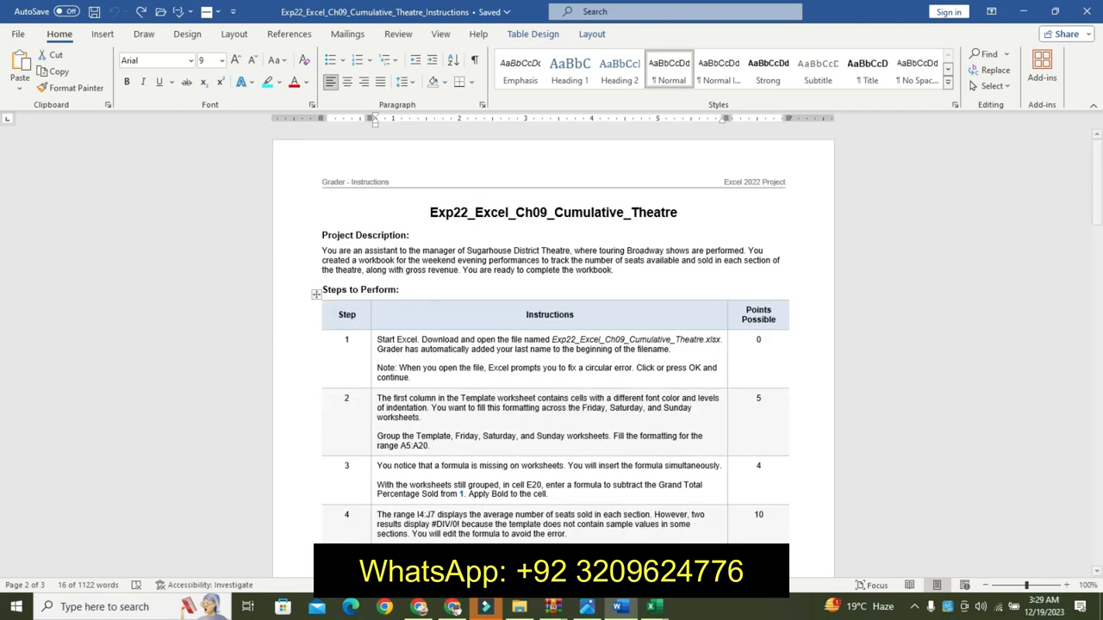
Return to the Totals worksheet in the Excel workbook and select the empty cell G10
{"action": "left_click", "coordinate": [651, 607]}
{"action": "left_click", "coordinate": [696, 539]}
{"action": "left_click", "coordinate": [392, 315]}
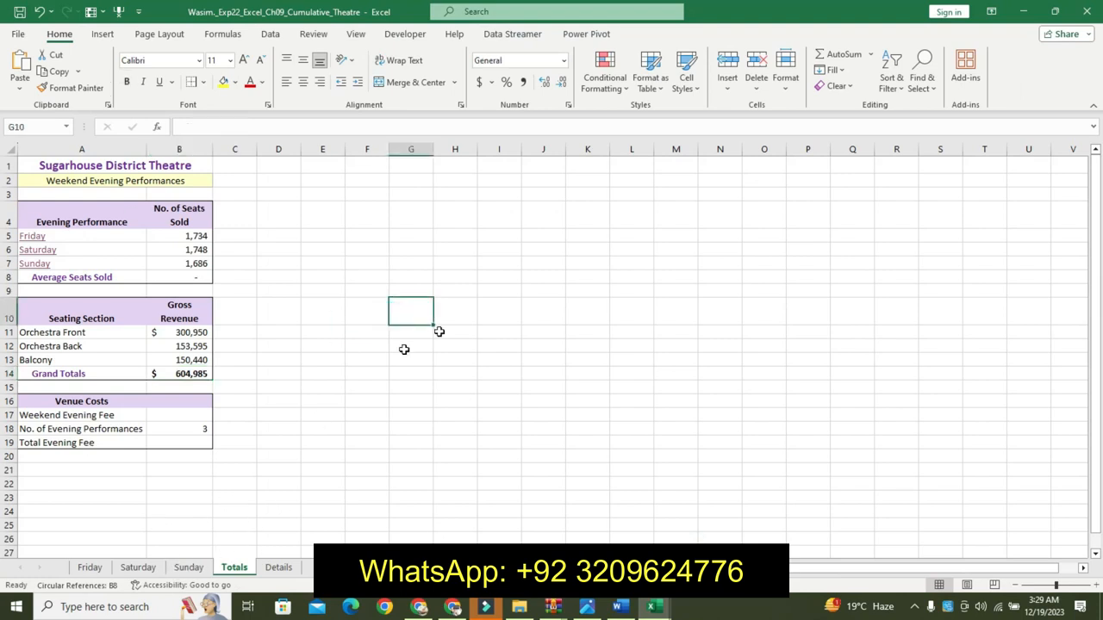